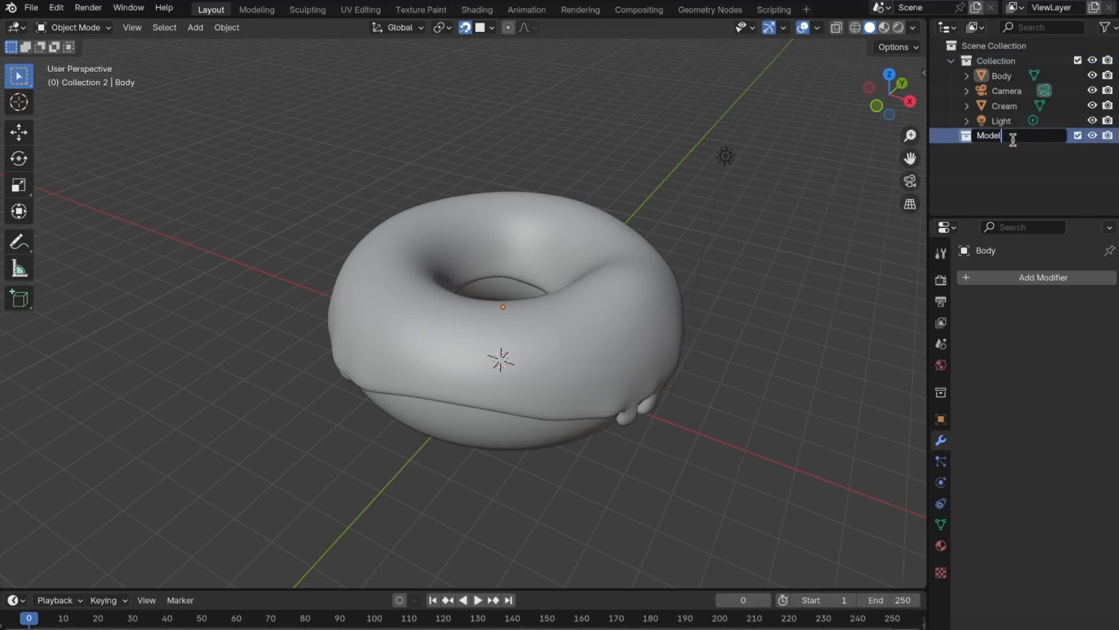
# Step: Name the new collection Modeling and move the Body and Cream objects into it
pyautogui.press('Return')
pyautogui.click(1002, 76)
pyautogui.moveTo(1001, 76); pyautogui.dragTo(990, 145)
pyautogui.click(1012, 181)
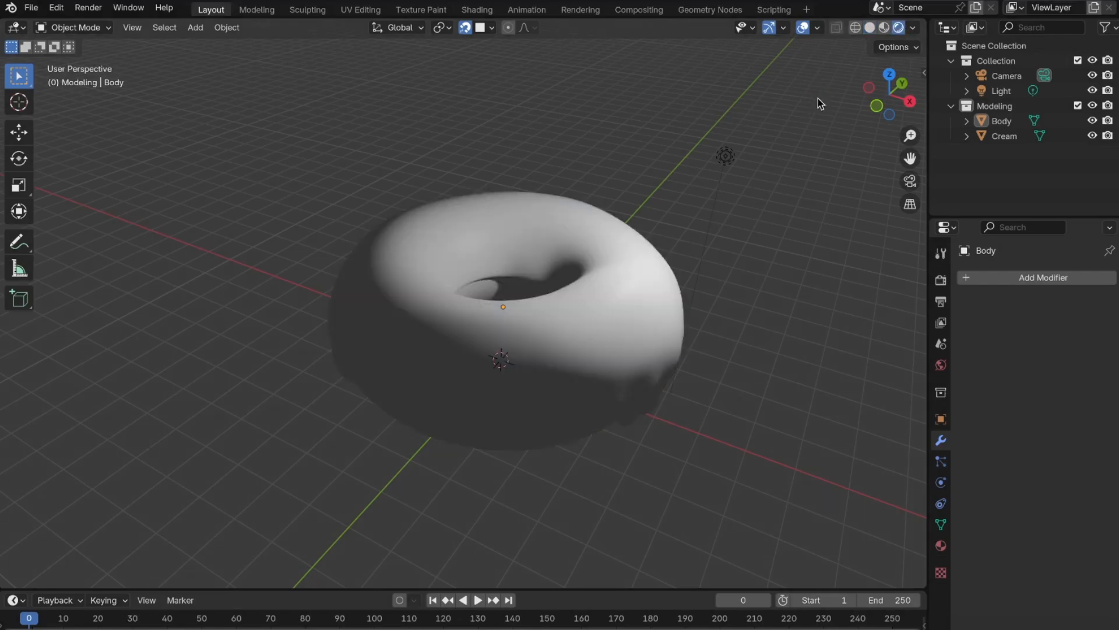
# Step: Hide the collection holding the camera and light, and switch the viewport to Material Preview shading
pyautogui.click(1002, 91)
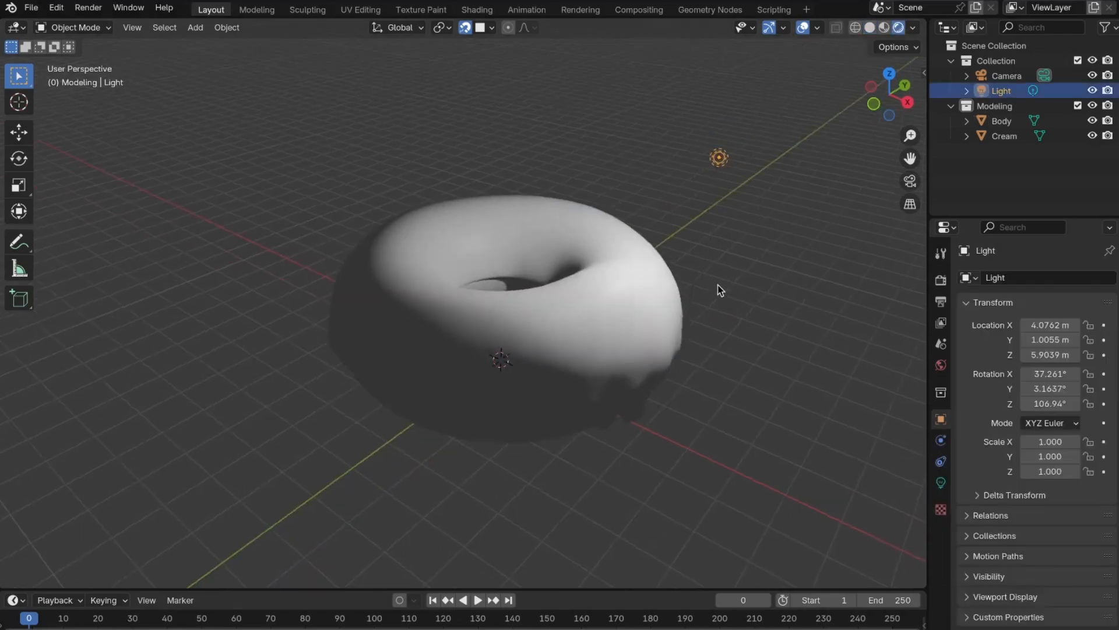
pyautogui.click(952, 61)
pyautogui.click(952, 76)
pyautogui.click(1093, 60)
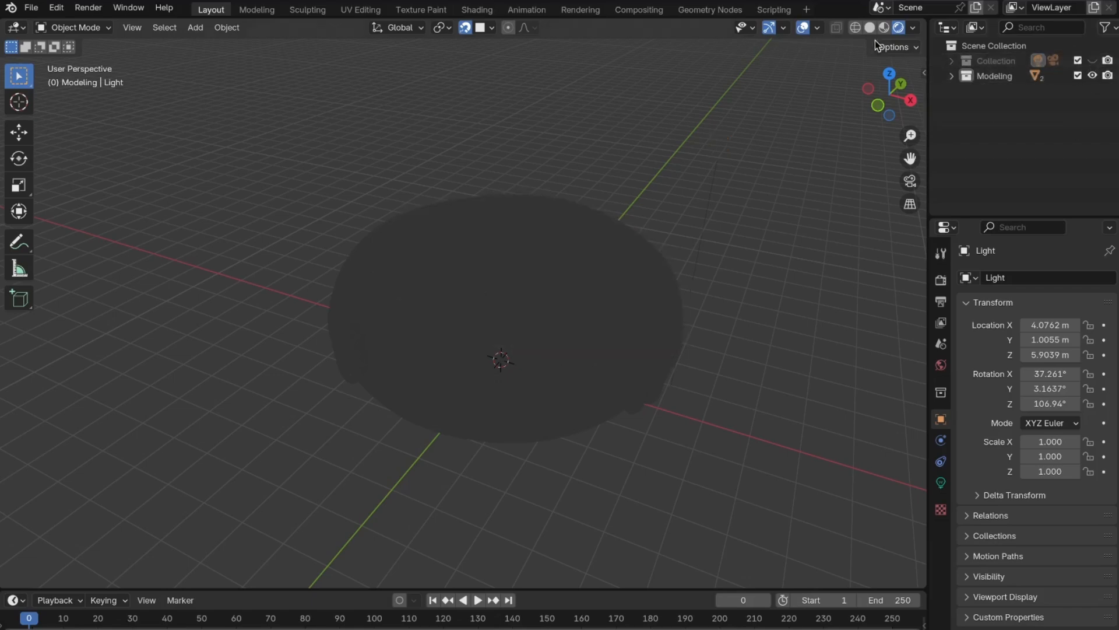
pyautogui.click(884, 27)
pyautogui.moveTo(722, 306); pyautogui.dragTo(640, 209, button='middle')
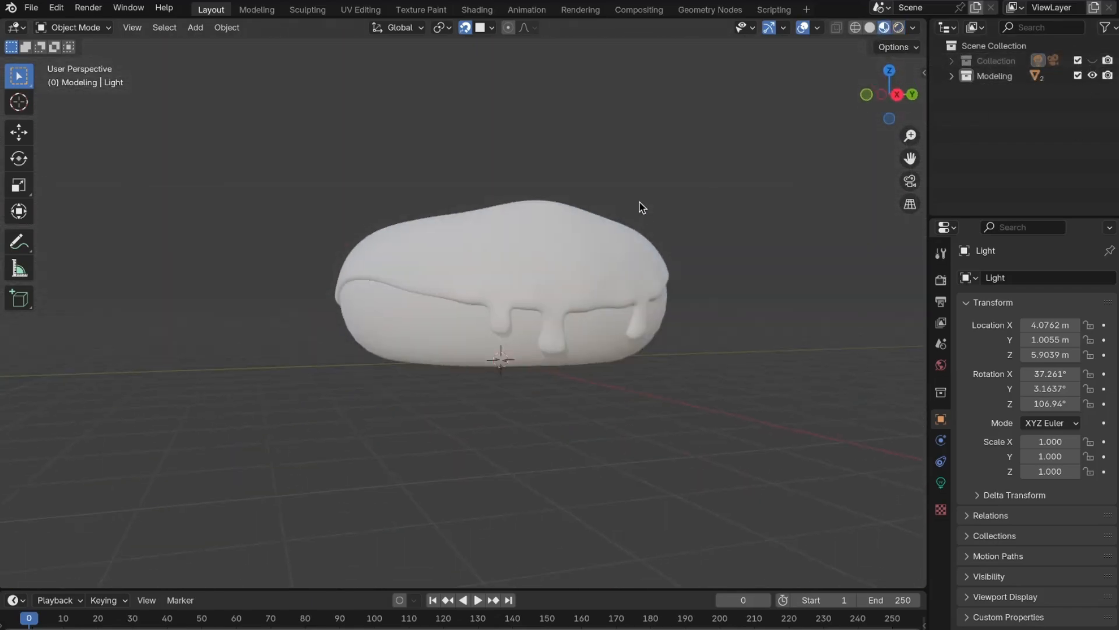
# Step: Move the donut body and cream along Z until the flat base rests on the ground line
pyautogui.click(900, 98)
pyautogui.click(541, 349)
pyautogui.scroll(6, 540, 349)
pyautogui.press('g')
pyautogui.press('z')
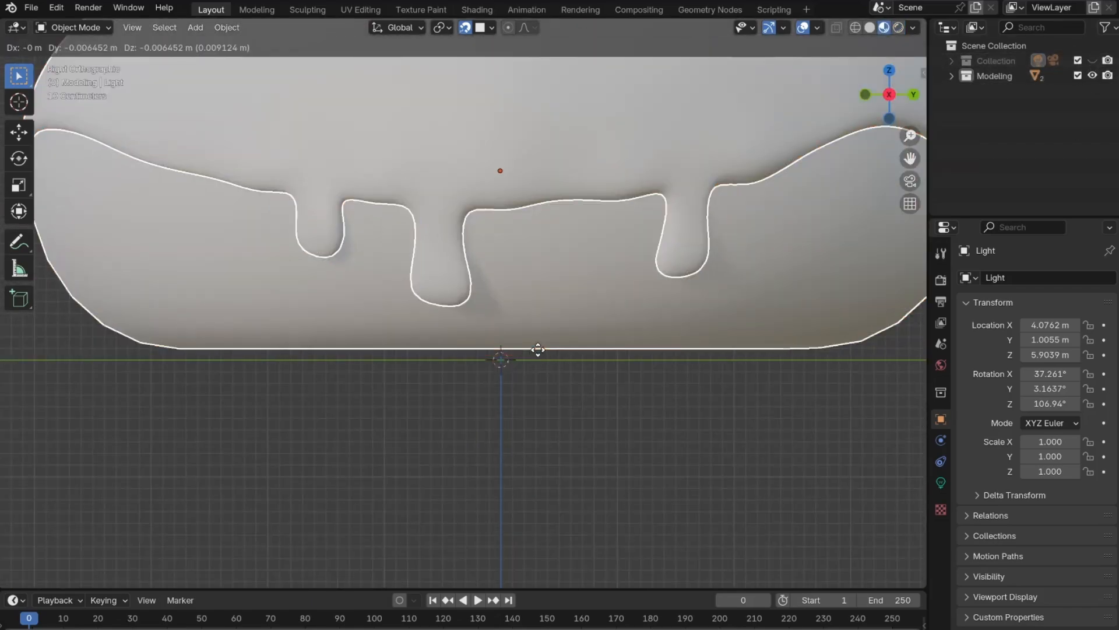
pyautogui.click(542, 358)
pyautogui.scroll(-6, 567, 354)
pyautogui.moveTo(568, 354); pyautogui.dragTo(707, 293, button='middle')
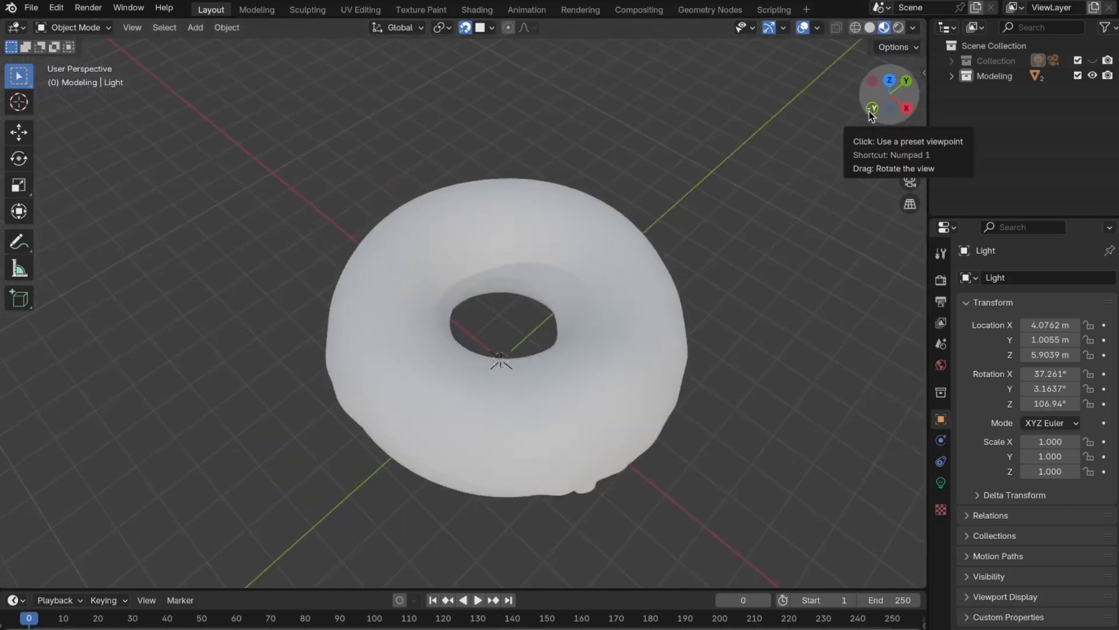
# Step: Add a cylinder mesh at the world origin
pyautogui.click(889, 93)
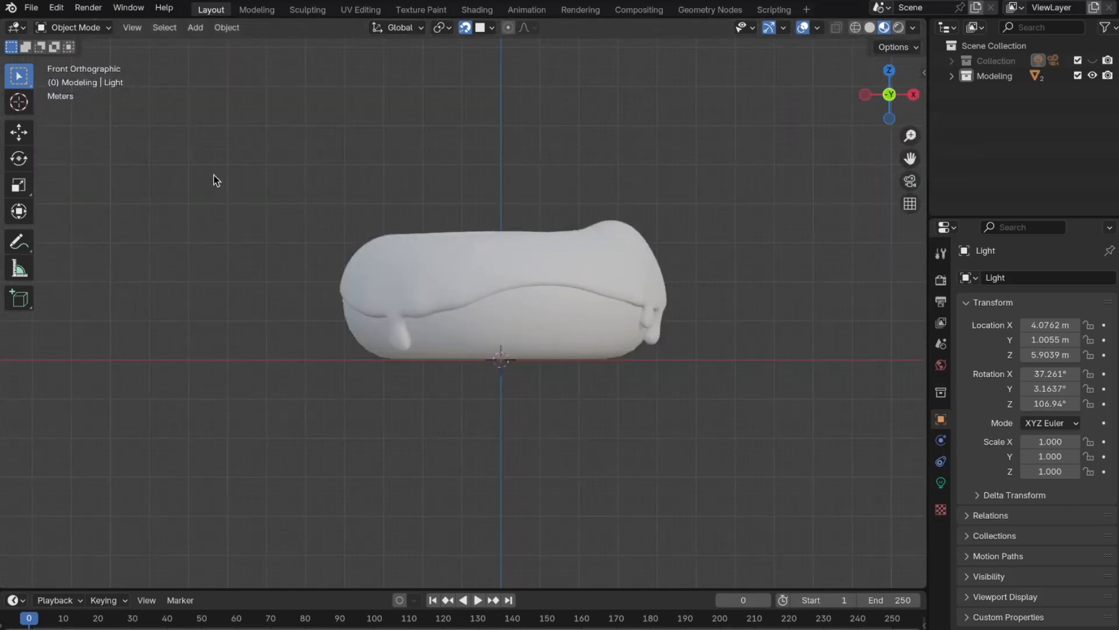
pyautogui.hotkey('shift', 'a')
pyautogui.moveTo(223, 195)
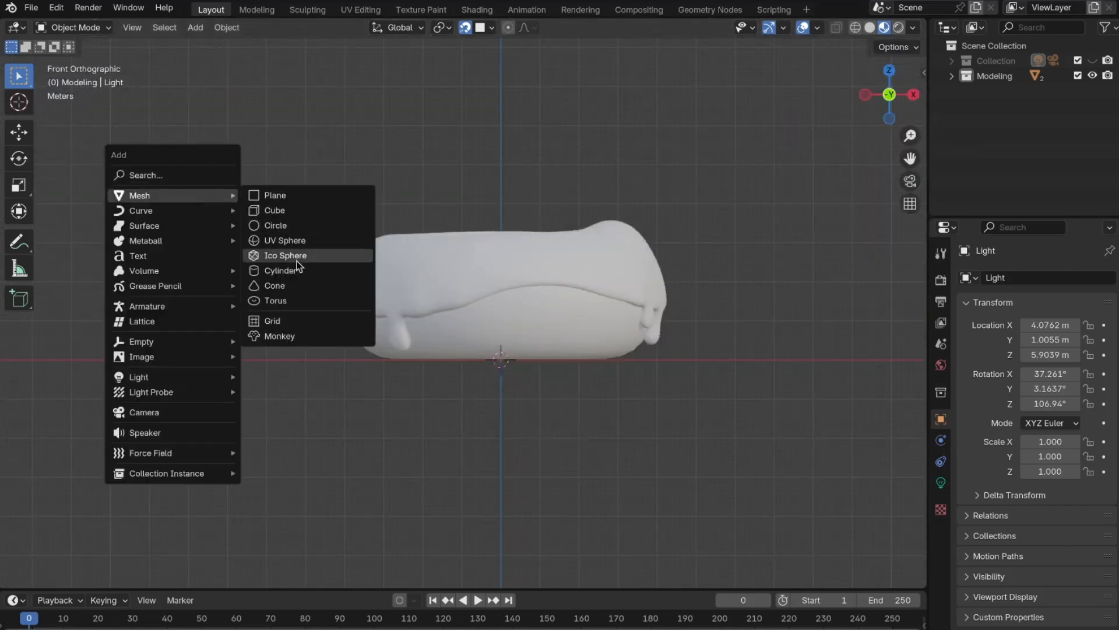
pyautogui.click(275, 268)
# Step: Move the Cylinder out of the Modeling collection and hide that collection in the viewport
pyautogui.click(952, 76)
pyautogui.moveTo(1012, 122); pyautogui.dragTo(1001, 175)
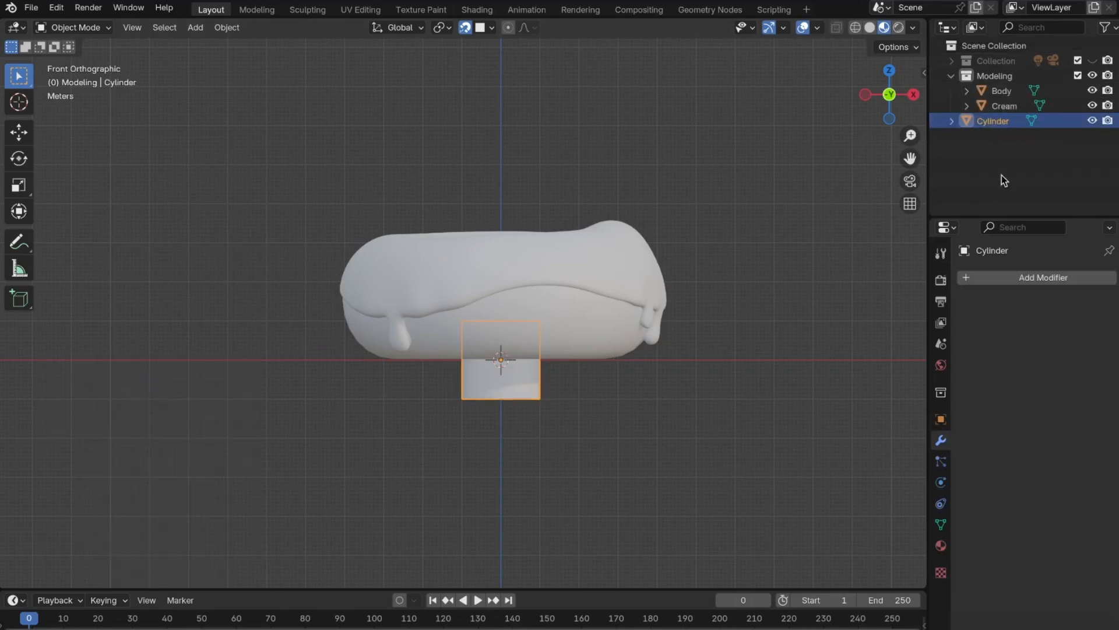
pyautogui.click(951, 75)
pyautogui.click(1093, 76)
pyautogui.scroll(4, 505, 375)
pyautogui.scroll(-3, 575, 362)
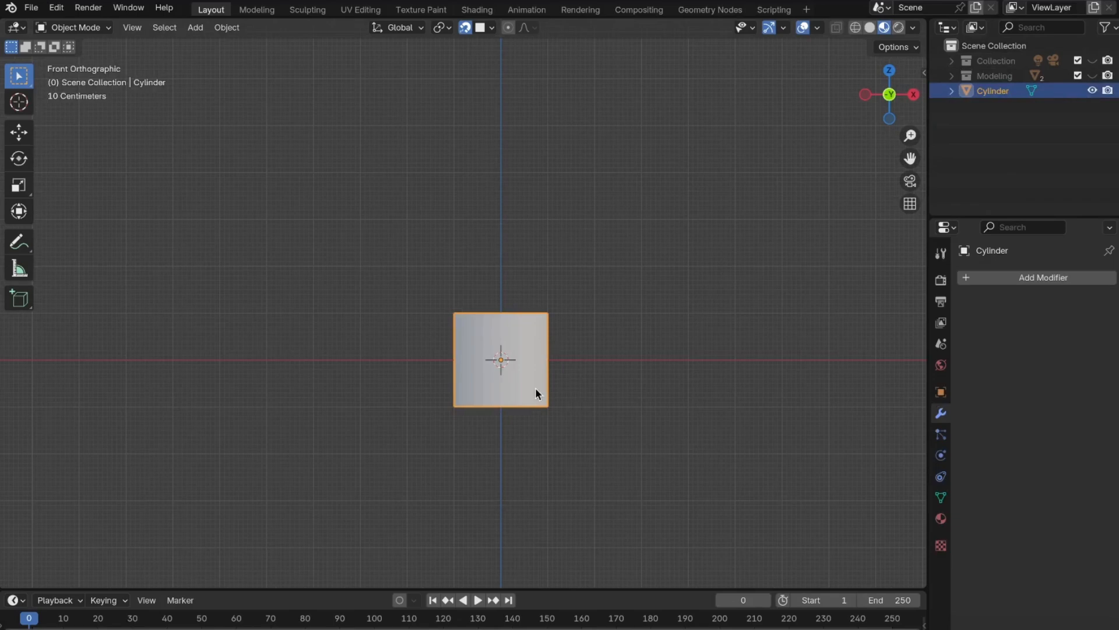
# Step: Scale the cylinder along Z by about 2.544 to make it a tall rod
pyautogui.moveTo(535, 387); pyautogui.dragTo(554, 344, button='middle')
pyautogui.click(554, 344)
pyautogui.click(902, 107)
pyautogui.click(535, 382)
pyautogui.press('s')
pyautogui.press('z')
pyautogui.click(729, 455)
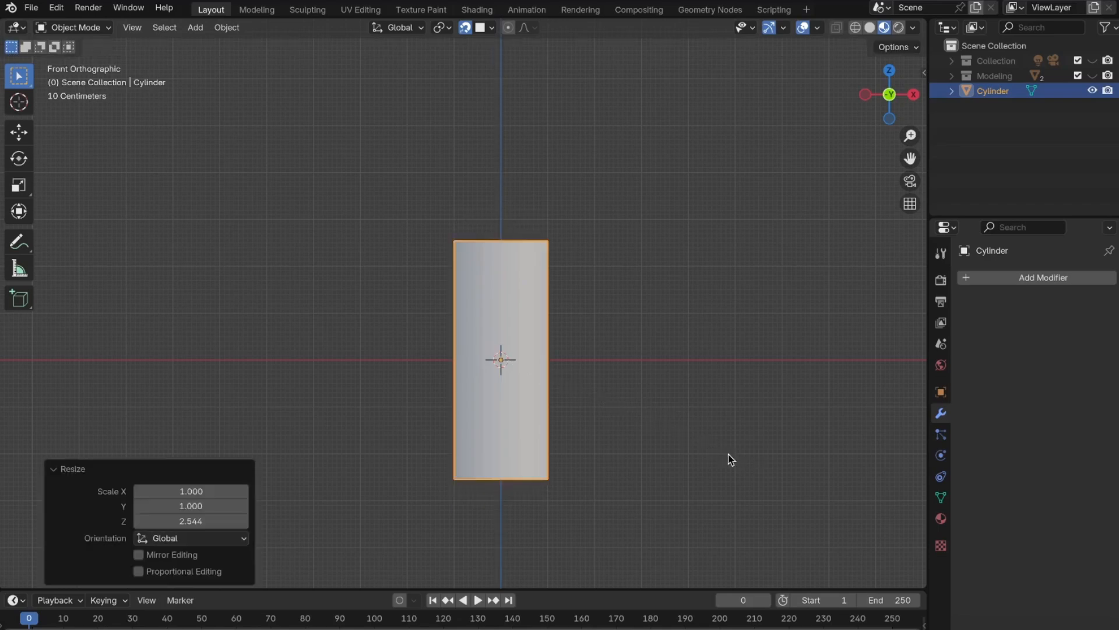
# Step: Move the cylinder up along Z so its base sits on the ground line
pyautogui.press('g')
pyautogui.press('z')
pyautogui.click(606, 307)
pyautogui.click(604, 306)
# Step: Rename the cylinder object to Topping 01
pyautogui.moveTo(502, 275); pyautogui.dragTo(527, 317, button='middle')
pyautogui.doubleClick(994, 90)
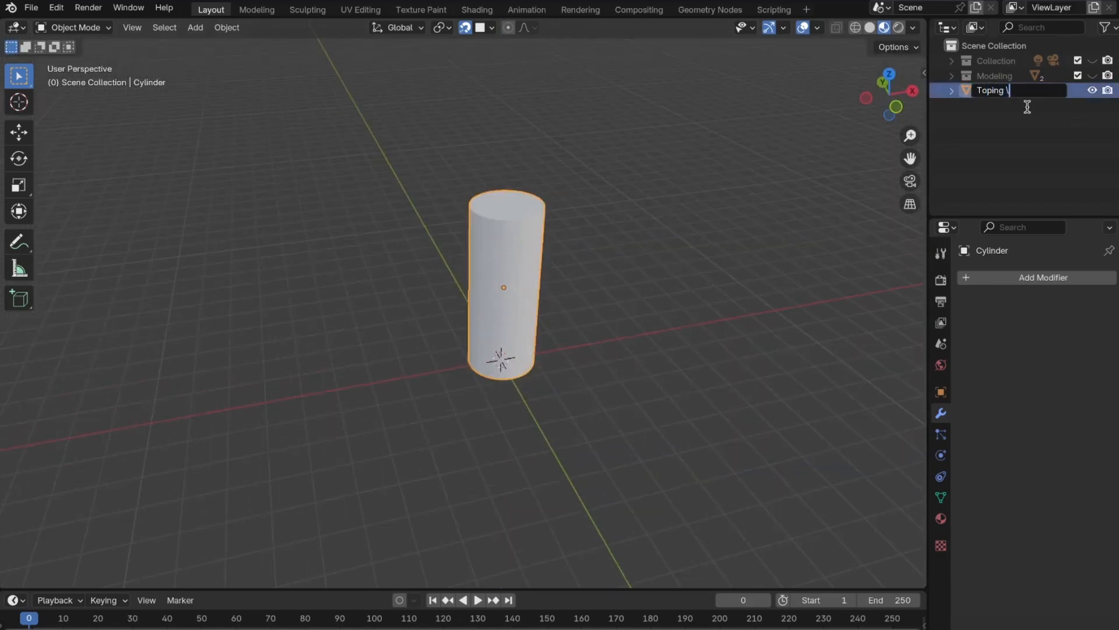
pyautogui.press('Return')
pyautogui.click(1071, 185)
# Step: Bevel the top and bottom cap faces of Topping 01 with several segments to round both ends, and return to Object Mode
pyautogui.moveTo(644, 268)
pyautogui.mouseDown(button='middle')
pyautogui.moveTo(614, 248)
pyautogui.moveTo(742, 280)
pyautogui.moveTo(659, 271)
pyautogui.mouseUp(button='middle')
pyautogui.scroll(1, 481, 202)
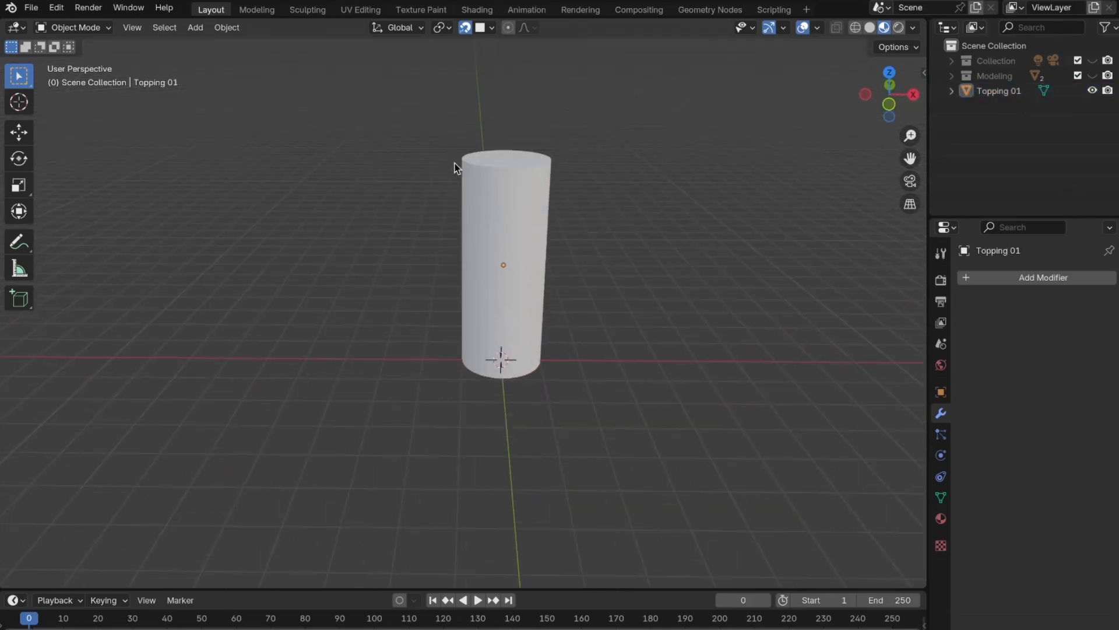
pyautogui.click(107, 28)
pyautogui.click(99, 60)
pyautogui.click(100, 60)
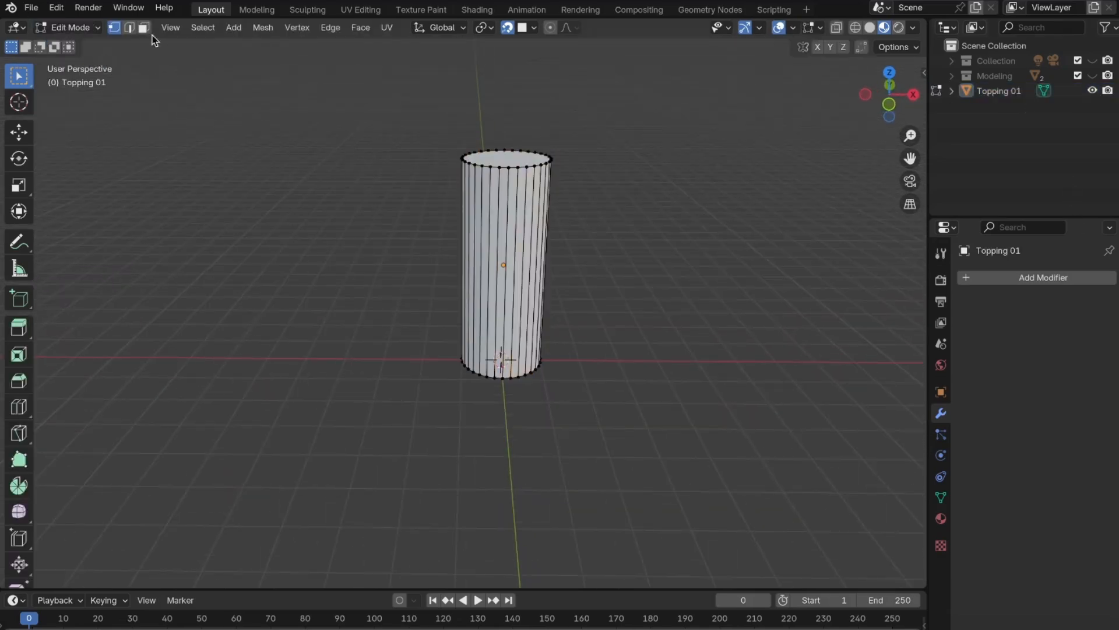
pyautogui.click(530, 157)
pyautogui.moveTo(545, 411); pyautogui.dragTo(505, 357, button='middle')
pyautogui.keyDown('shift'); pyautogui.click(503, 357); pyautogui.keyUp('shift')
pyautogui.moveTo(639, 303); pyautogui.dragTo(656, 399, button='middle')
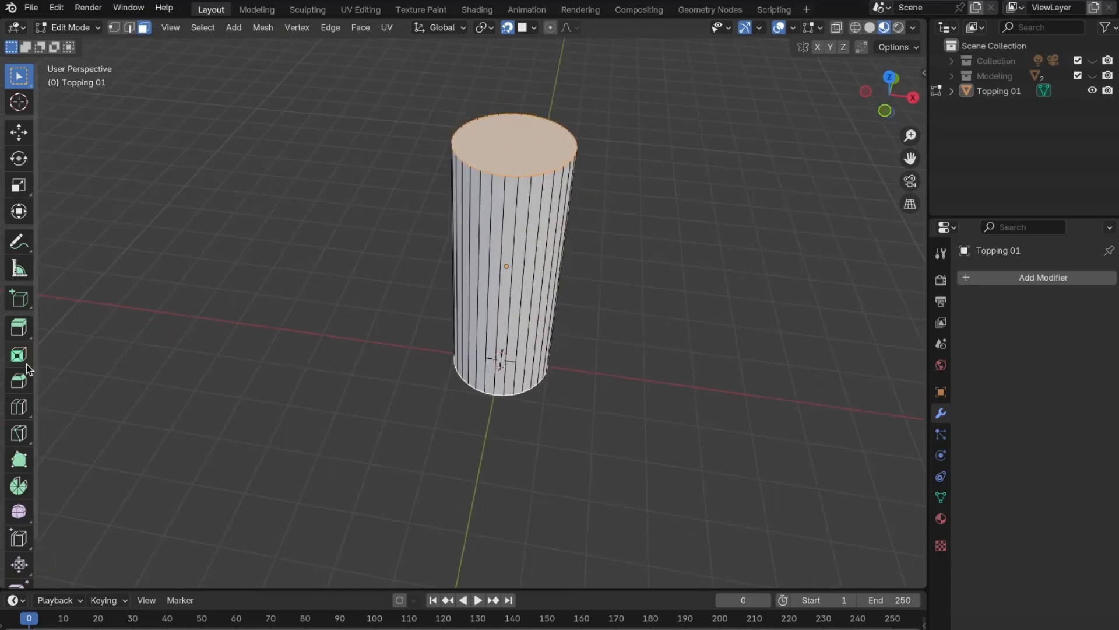
pyautogui.hotkey('ctrl', 'b')
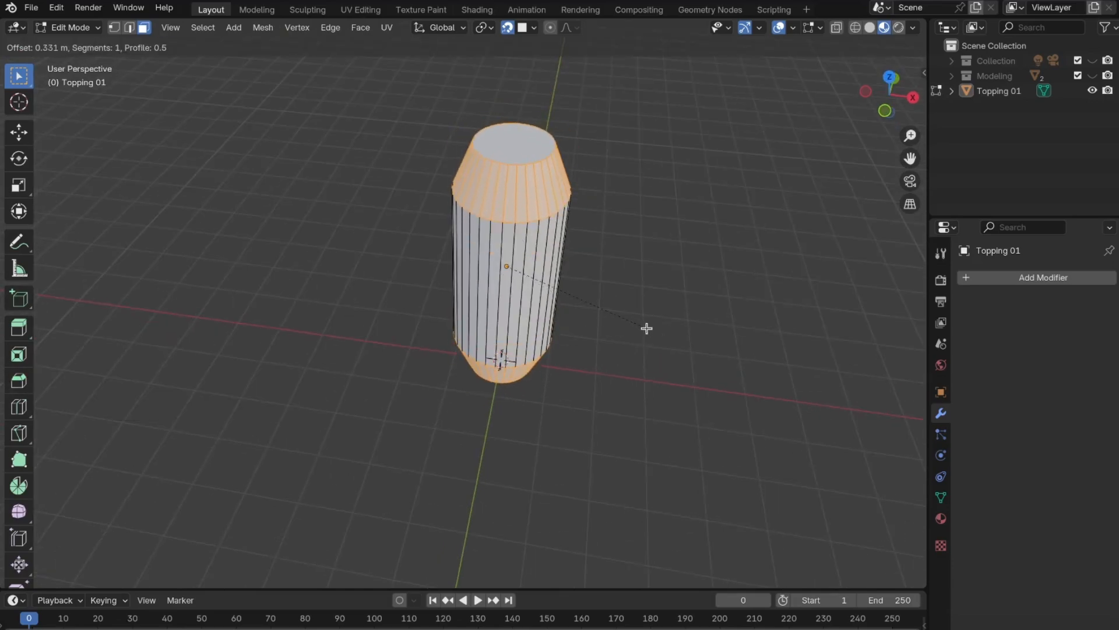
pyautogui.click(646, 328)
pyautogui.click(648, 328)
pyautogui.moveTo(648, 328); pyautogui.dragTo(644, 297, button='middle')
pyautogui.click(69, 27)
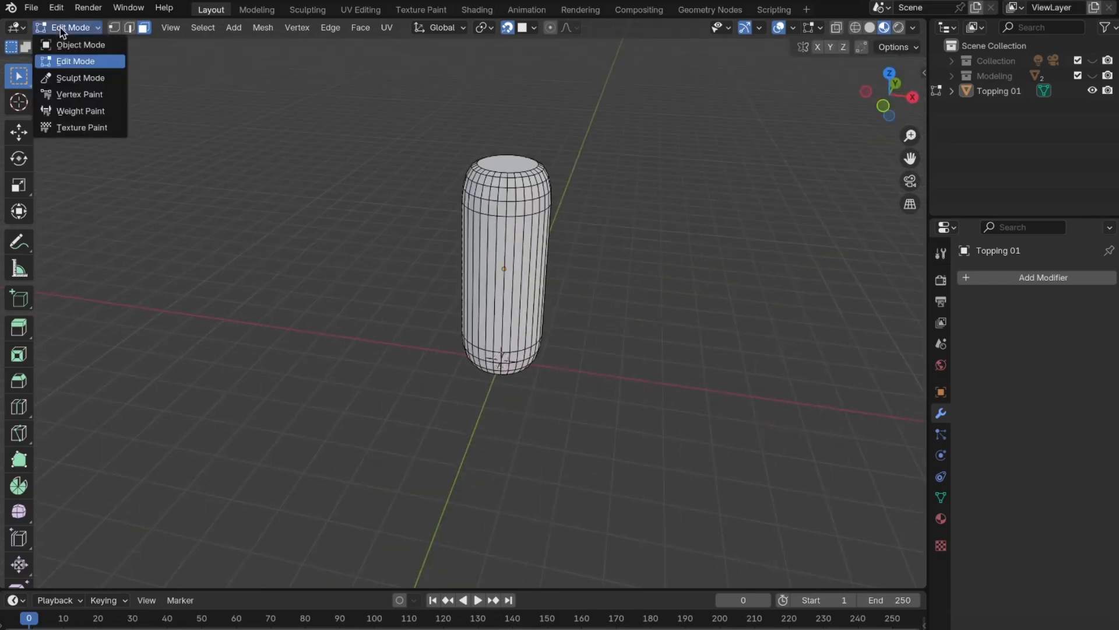
pyautogui.click(65, 42)
# Step: Duplicate Topping 01 and place the copy about 3.68 m away along X
pyautogui.click(541, 224)
pyautogui.click(883, 106)
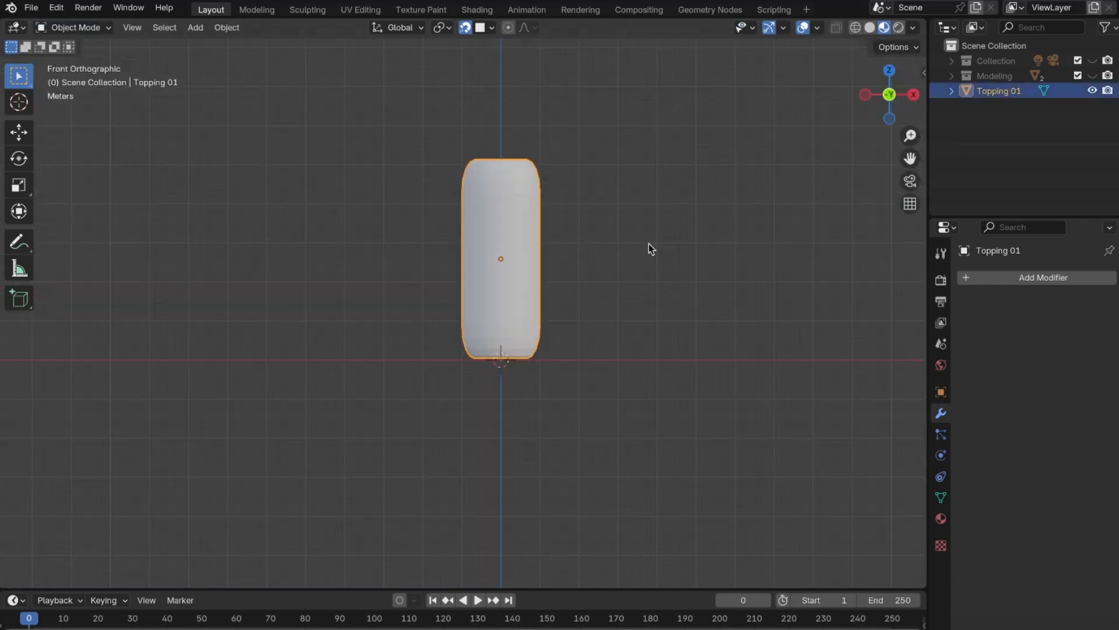
pyautogui.hotkey('shift', 'd')
pyautogui.click(793, 244)
pyautogui.moveTo(792, 244); pyautogui.dragTo(876, 99, button='middle')
pyautogui.click(876, 99)
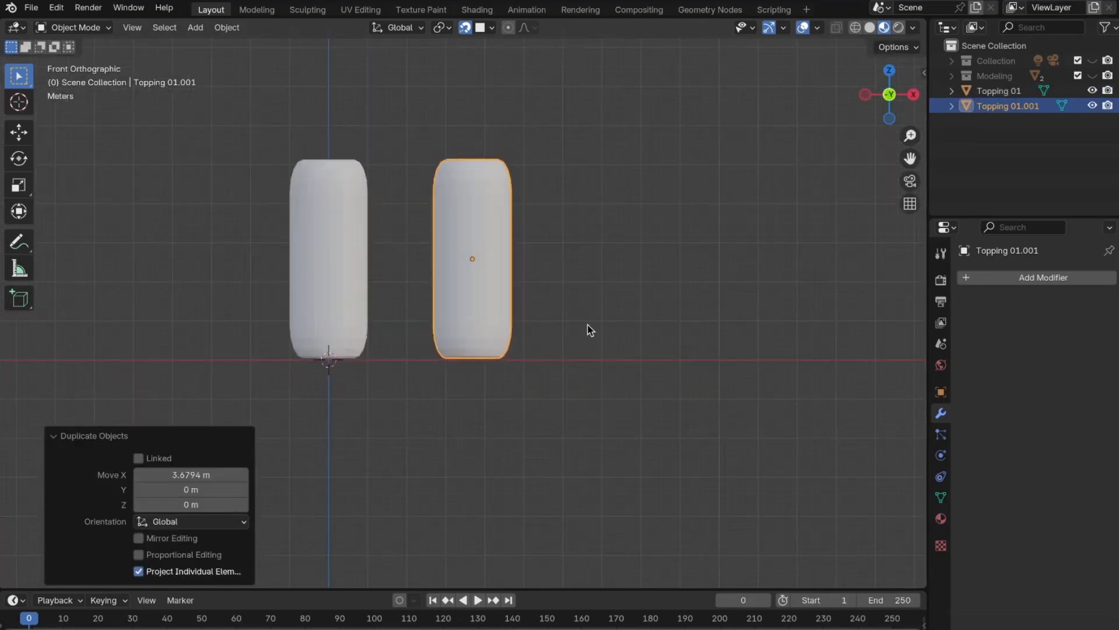
# Step: Lengthen the duplicated topping by moving its top end faces up along Z in Edit Mode with X-ray on
pyautogui.press('Tab')
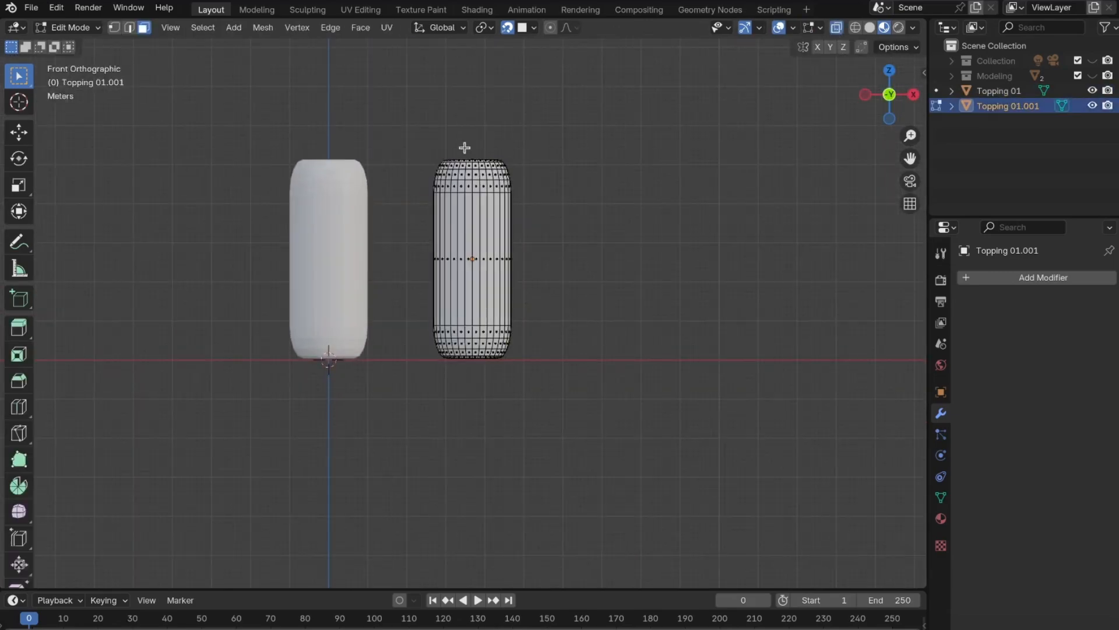
pyautogui.moveTo(424, 141); pyautogui.dragTo(529, 220)
pyautogui.scroll(-2, 537, 228)
pyautogui.press('g')
pyautogui.press('z')
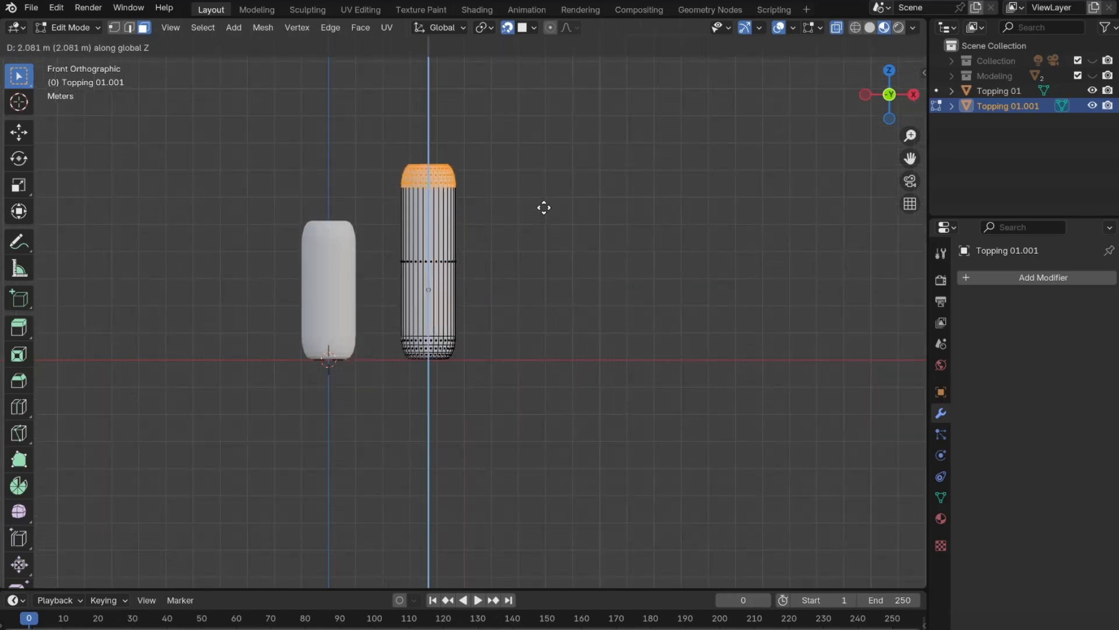
pyautogui.click(546, 187)
pyautogui.click(577, 333)
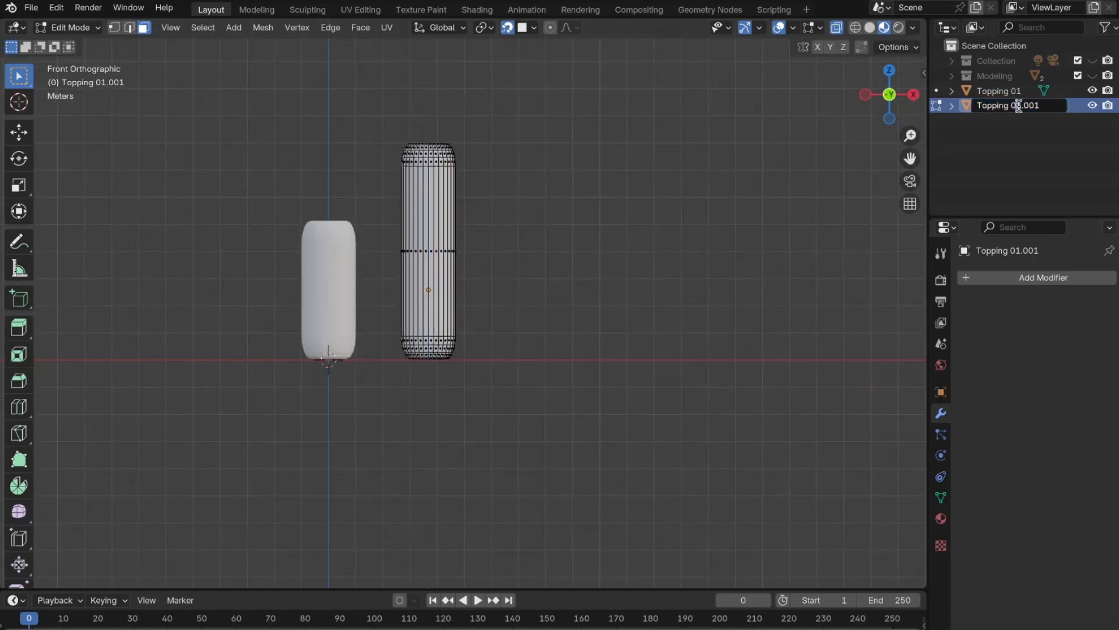
# Step: Rename the lengthened duplicate to Topping 02 and return to Object Mode
pyautogui.write('Topping 02')
pyautogui.press('Return')
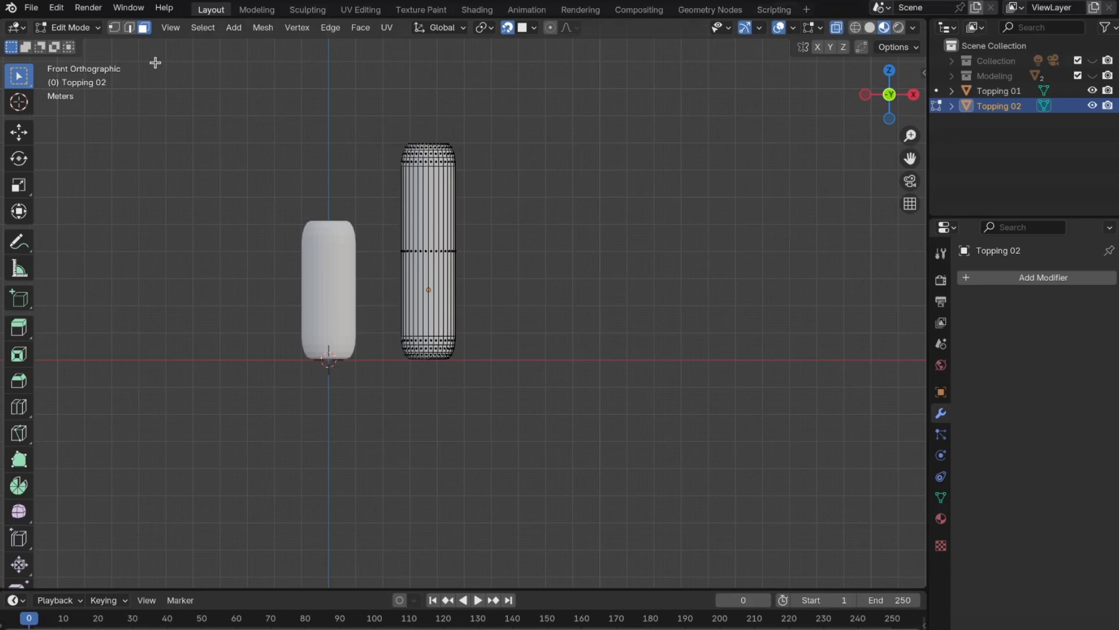
pyautogui.press('Tab')
# Step: Duplicate Topping 02 and place the copy about 3.8 m away along X
pyautogui.click(438, 224)
pyautogui.hotkey('shift', 'd')
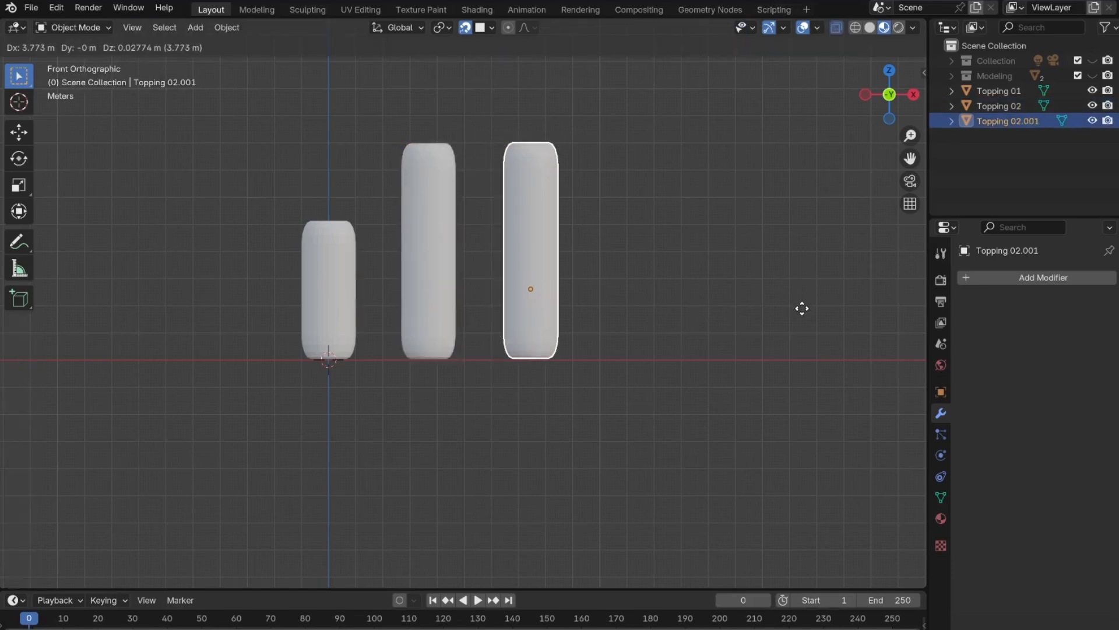
pyautogui.click(802, 309)
pyautogui.click(756, 315)
# Step: Lengthen the third topping by moving its top end faces up along Z, and return to Object Mode
pyautogui.click(545, 248)
pyautogui.press('Tab')
pyautogui.moveTo(480, 111); pyautogui.dragTo(588, 200)
pyautogui.scroll(-3, 496, 287)
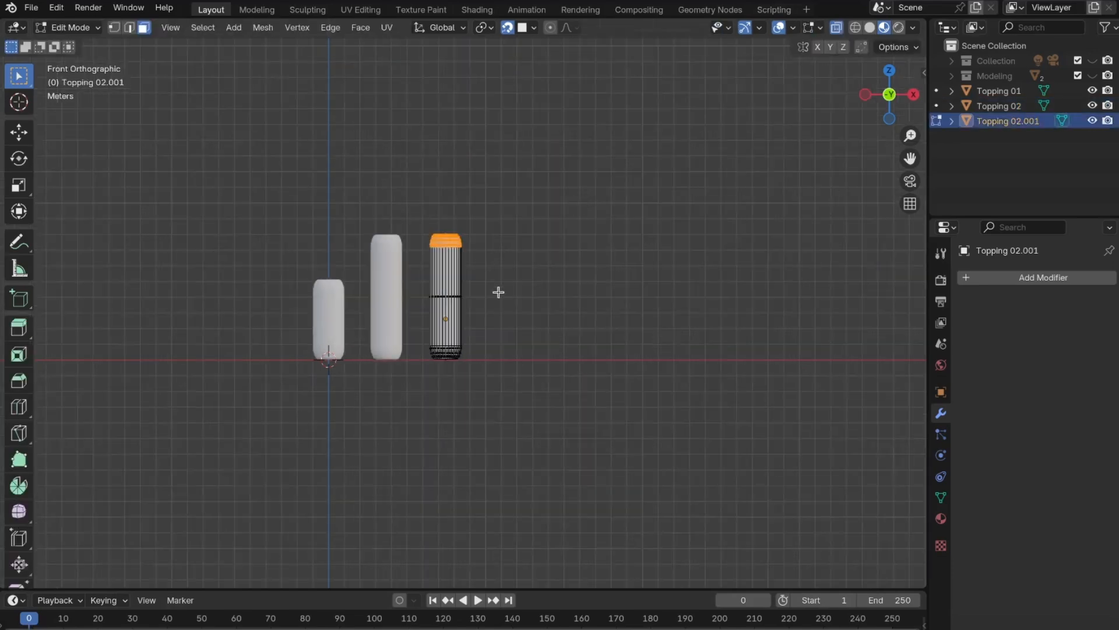
pyautogui.press('g')
pyautogui.press('z')
pyautogui.click(519, 229)
pyautogui.click(211, 171)
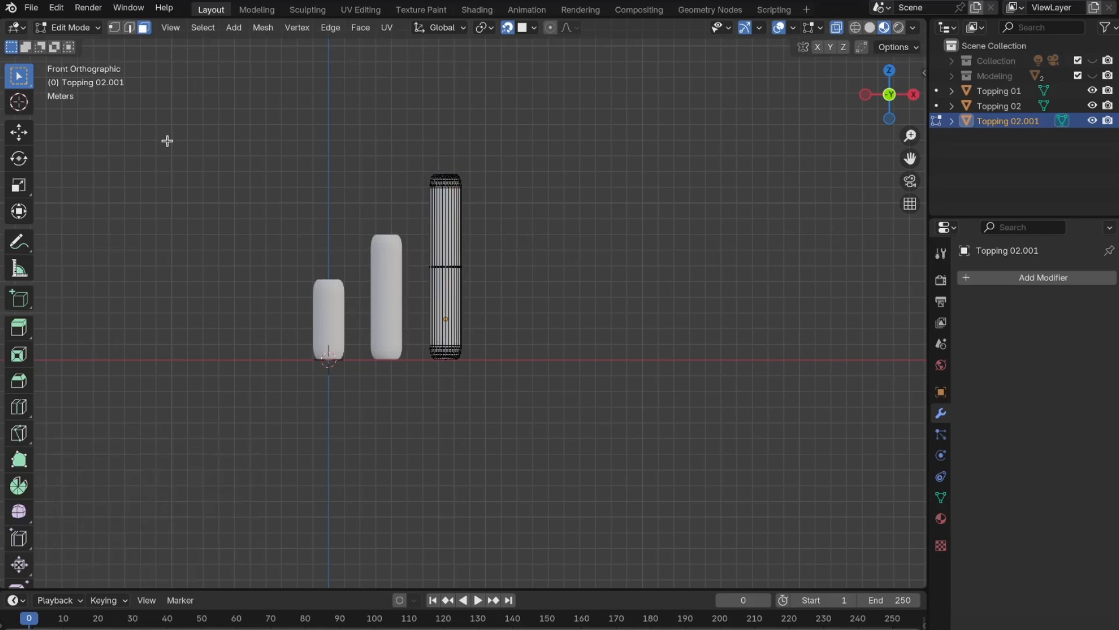
pyautogui.click(69, 27)
pyautogui.click(70, 43)
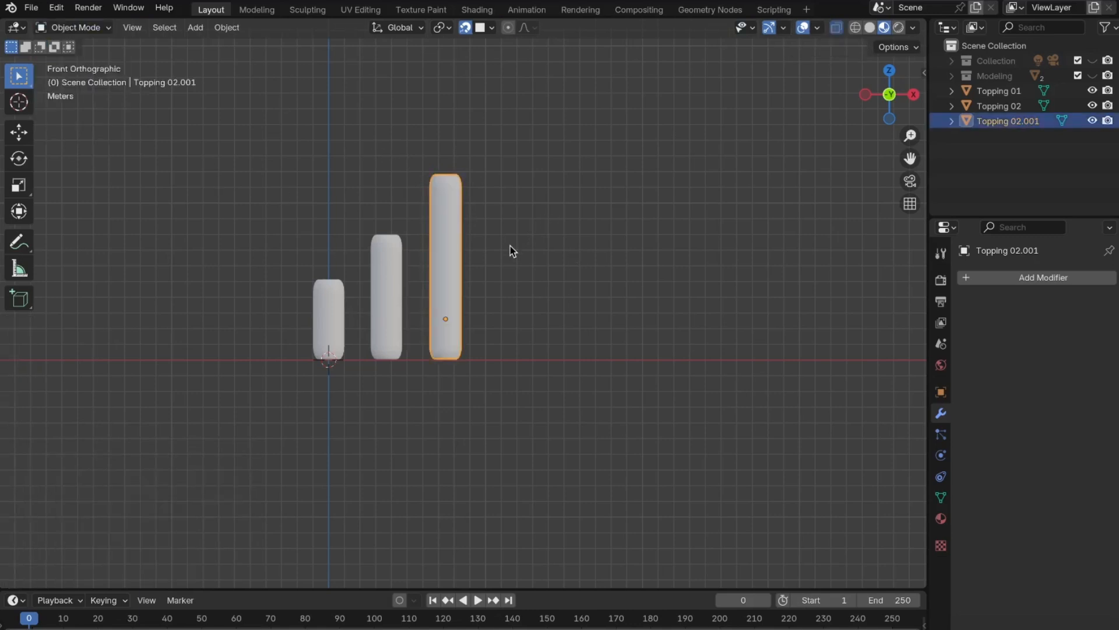
# Step: Duplicate the third topping beside it along X and add 6 evenly spaced loop cuts along the copy's length
pyautogui.hotkey('shift', 'd')
pyautogui.click(576, 243)
pyautogui.press('Tab')
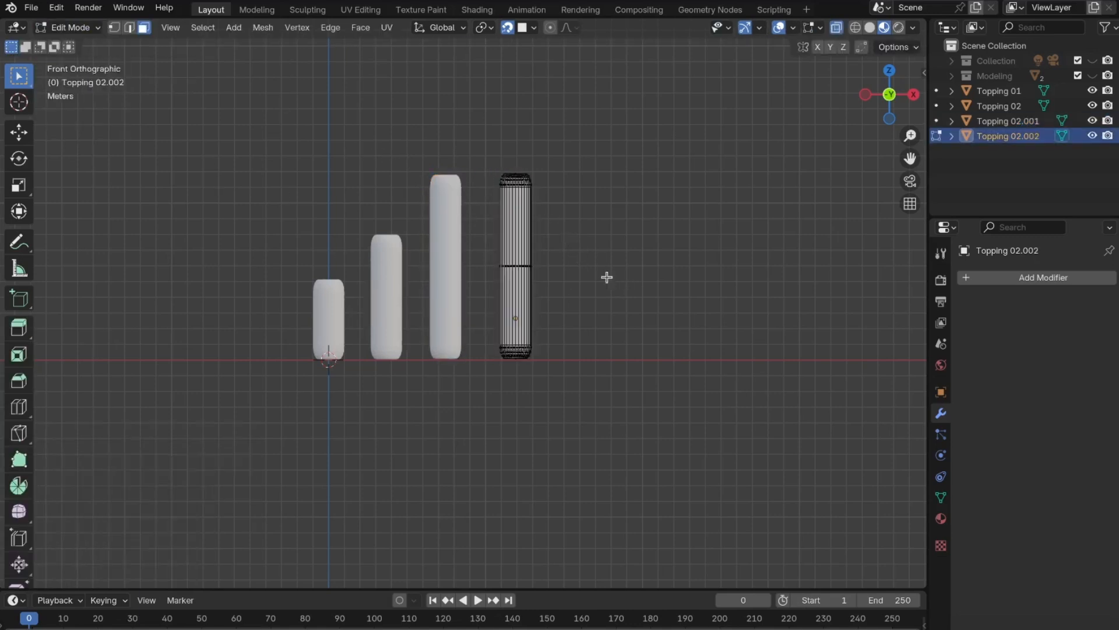
pyautogui.moveTo(490, 136); pyautogui.dragTo(633, 242)
pyautogui.scroll(2, 642, 250)
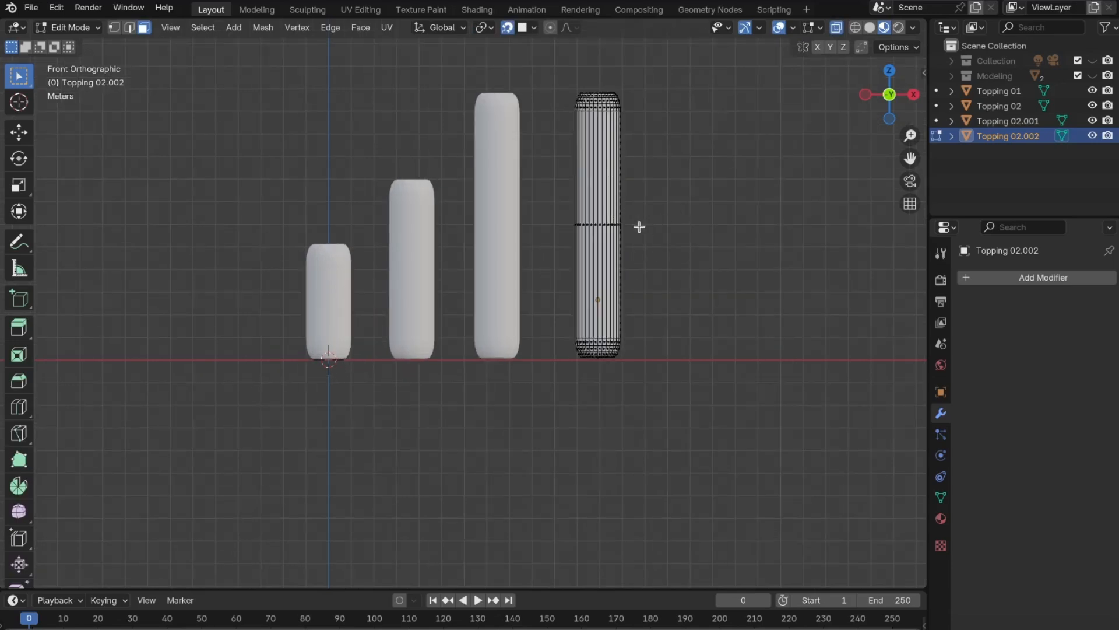
pyautogui.hotkey('ctrl', 'r')
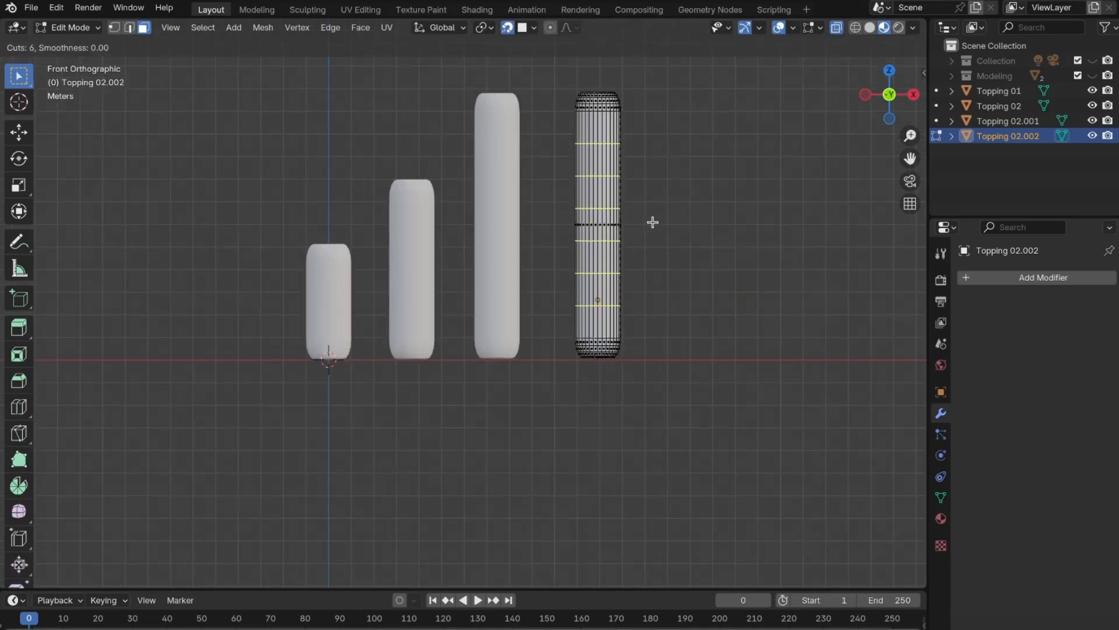
pyautogui.click(652, 223)
pyautogui.rightClick(655, 220)
pyautogui.moveTo(655, 220); pyautogui.dragTo(752, 263, button='middle')
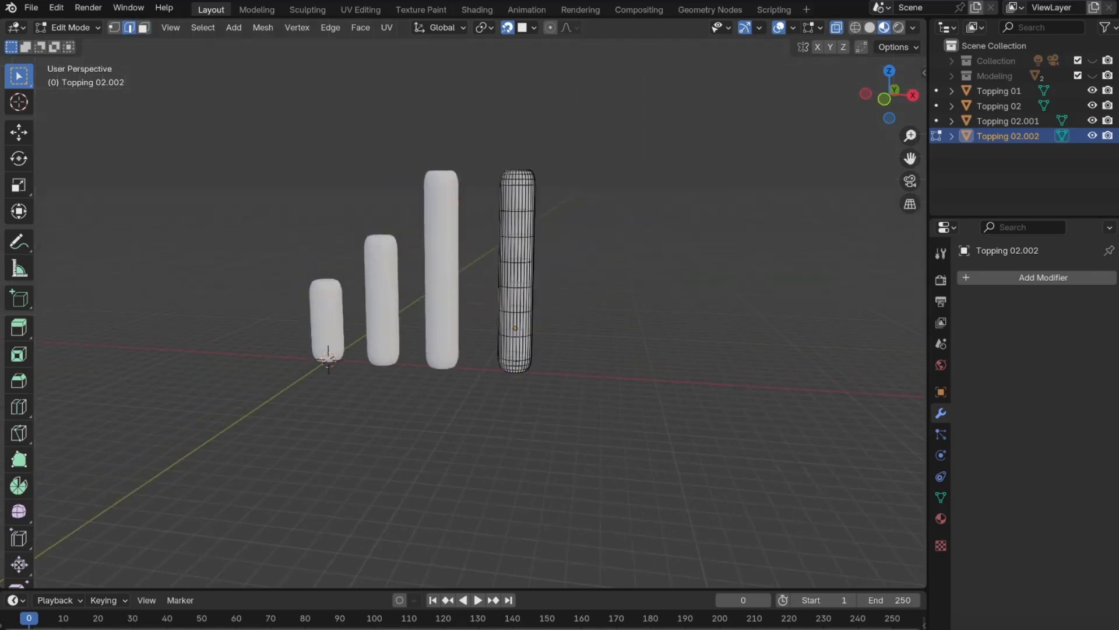
pyautogui.press('Tab')
pyautogui.hotkey('alt', 'a')
# Step: Select each of the four toppings in turn to examine where their origin points sit
pyautogui.moveTo(415, 407); pyautogui.dragTo(433, 410, button='middle')
pyautogui.scroll(1, 433, 410)
pyautogui.click(328, 318)
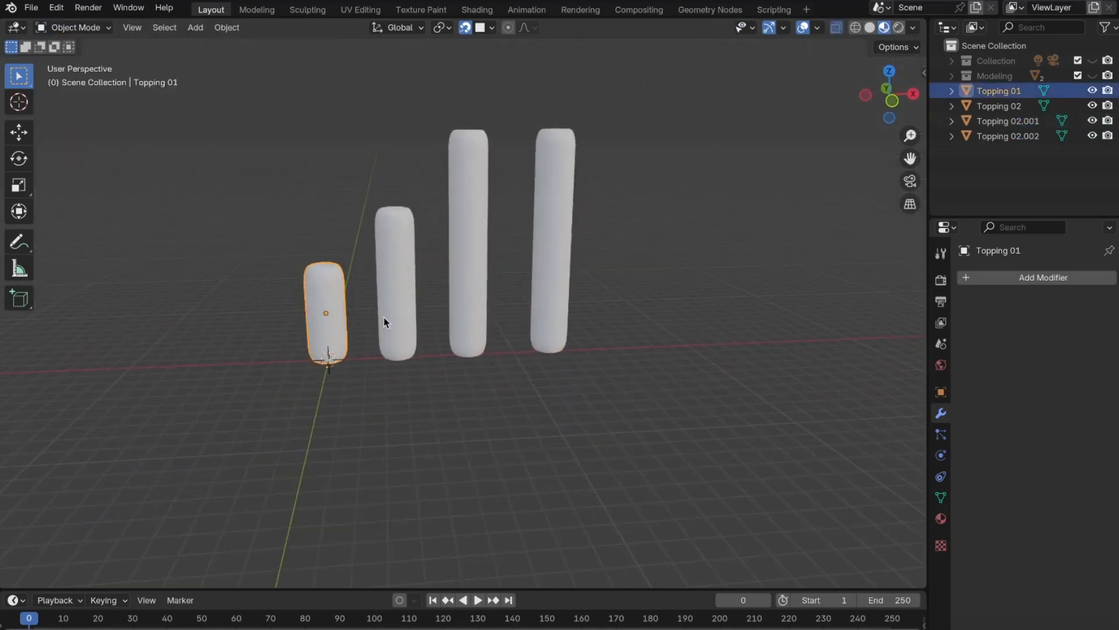
pyautogui.click(396, 314)
pyautogui.click(470, 305)
pyautogui.click(557, 315)
pyautogui.click(478, 315)
pyautogui.click(396, 318)
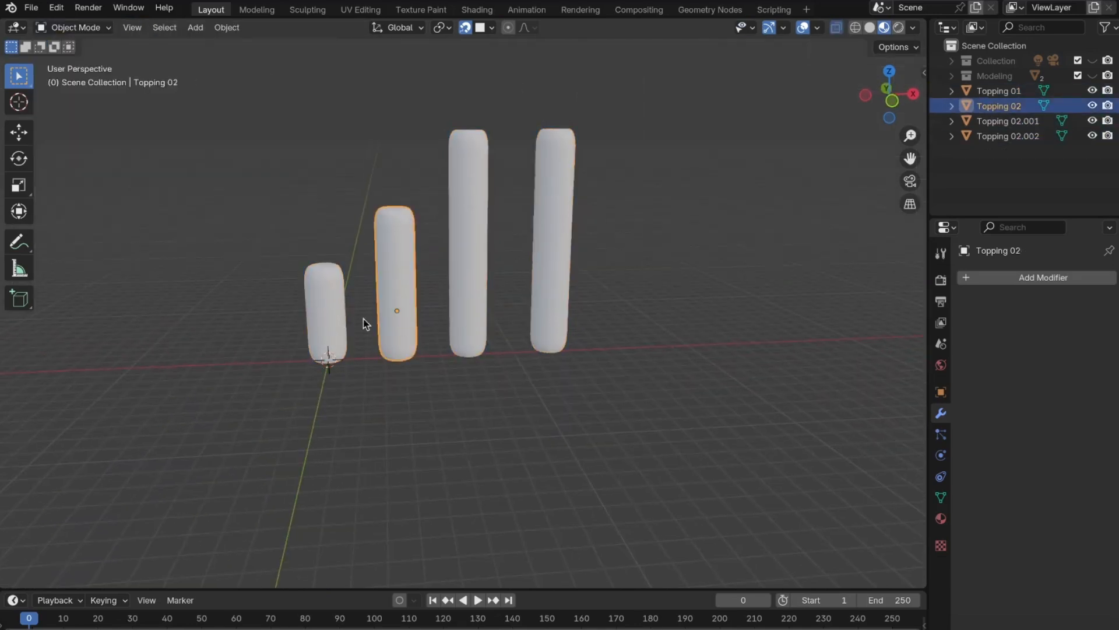
pyautogui.click(329, 315)
pyautogui.click(407, 291)
pyautogui.click(475, 292)
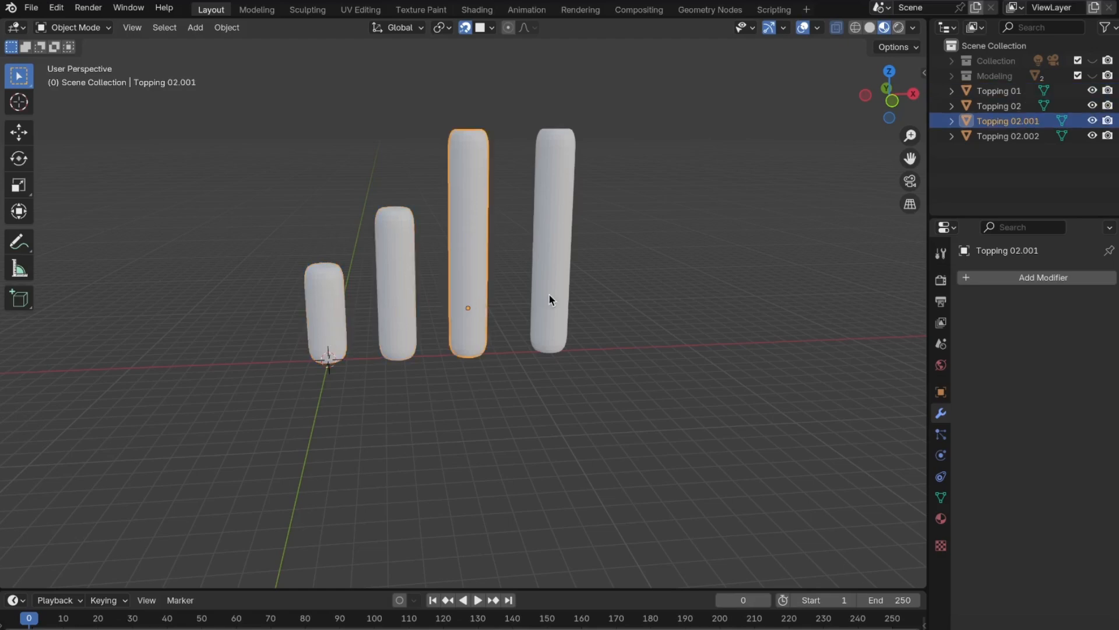
pyautogui.click(549, 293)
# Step: Select all four toppings and set each one's origin to its geometry centre, then deselect them
pyautogui.scroll(-1, 618, 353)
pyautogui.click(637, 368)
pyautogui.moveTo(659, 409); pyautogui.dragTo(176, 136)
pyautogui.click(227, 28)
pyautogui.moveTo(246, 62)
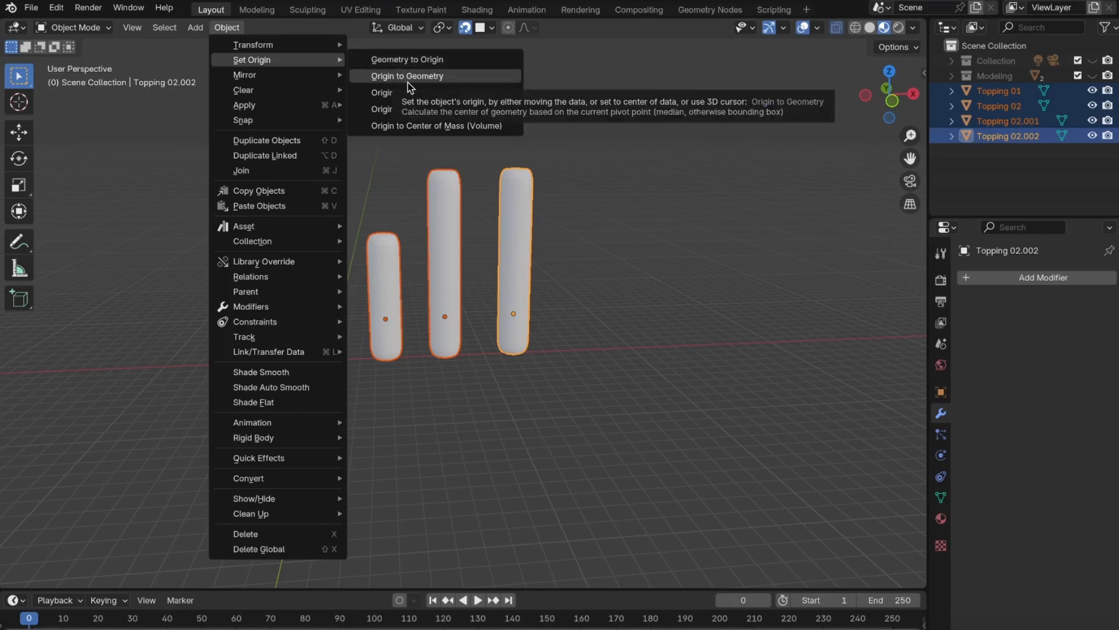
pyautogui.click(417, 63)
pyautogui.click(631, 362)
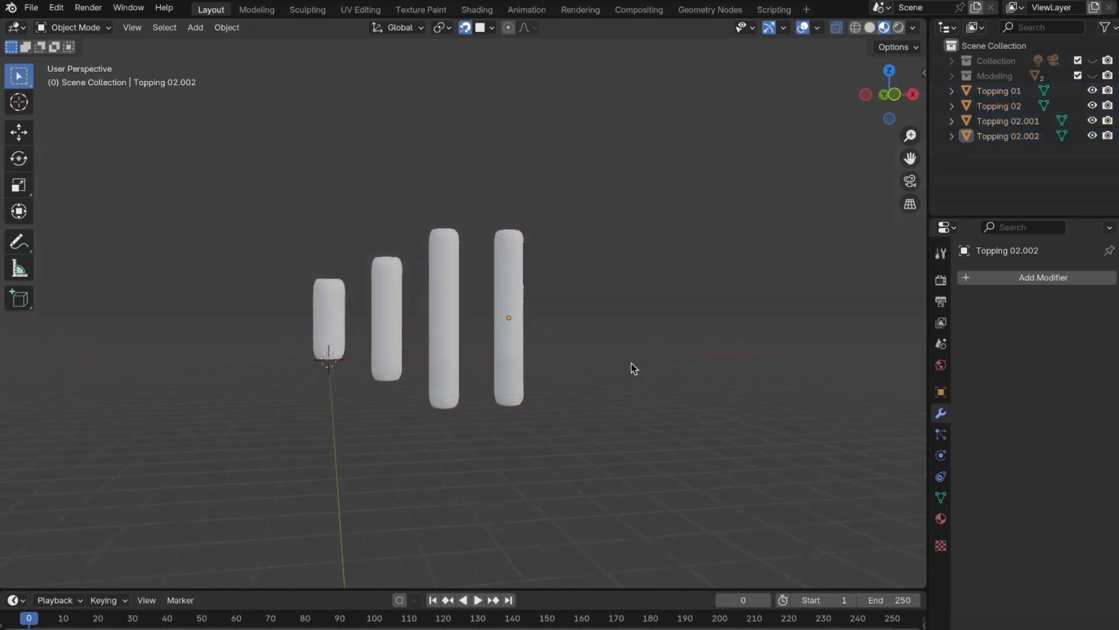
pyautogui.moveTo(631, 363); pyautogui.dragTo(653, 361, button='middle')
pyautogui.press('a')
pyautogui.click(680, 356)
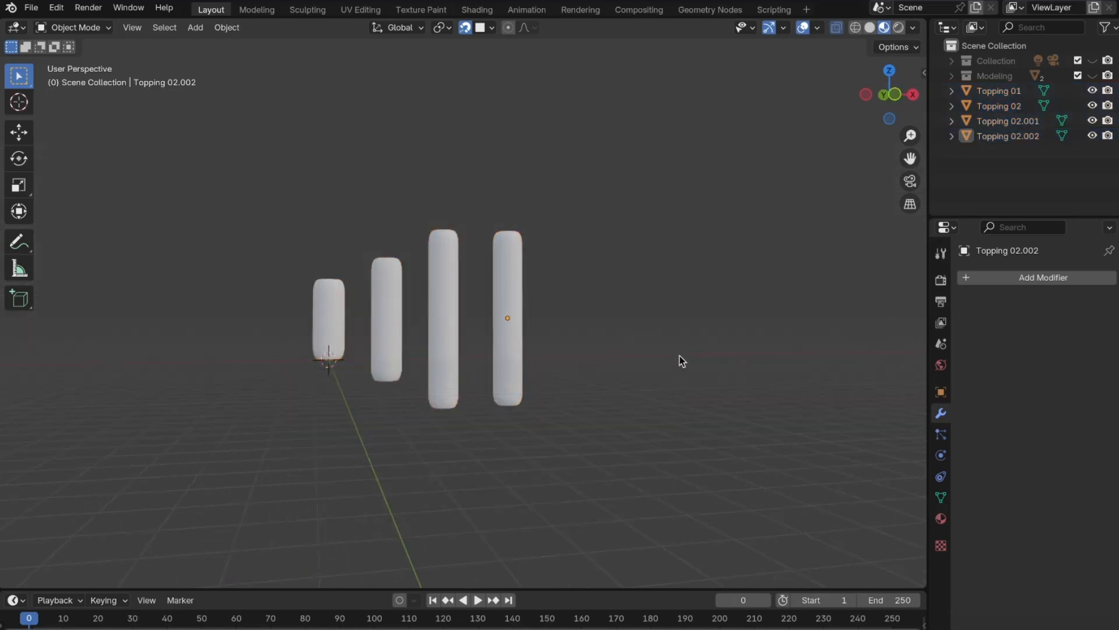
# Step: Add a Simple Deform modifier to the fourth topping, the tall one with the extra loop cuts
pyautogui.click(517, 261)
pyautogui.moveTo(518, 262); pyautogui.dragTo(578, 260, button='middle')
pyautogui.click(1037, 278)
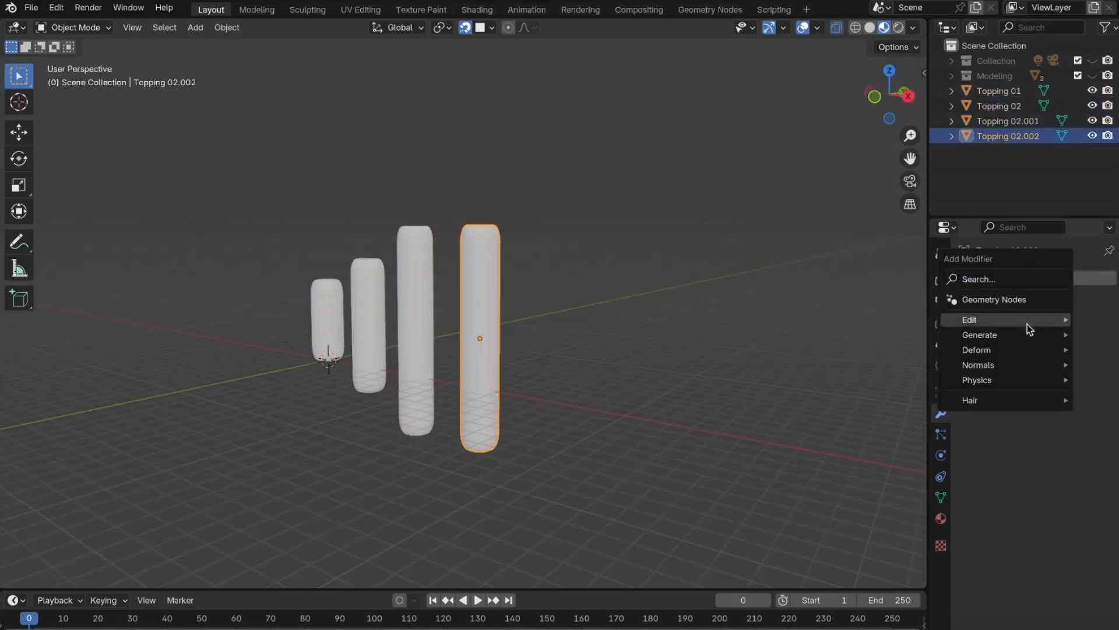
pyautogui.moveTo(1014, 339)
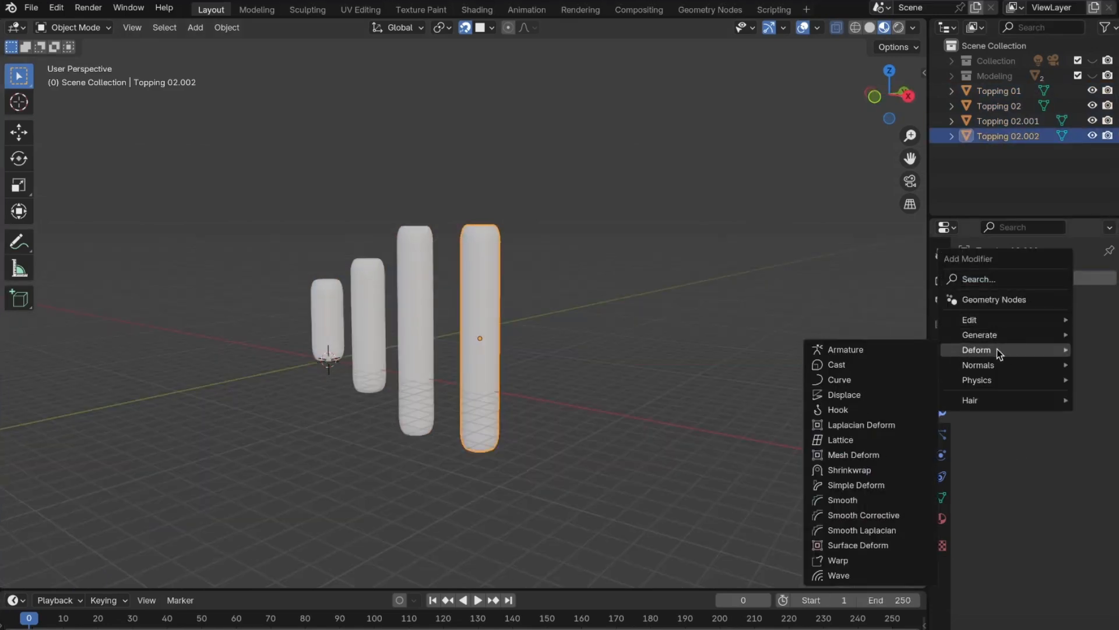
pyautogui.click(879, 487)
pyautogui.moveTo(583, 400); pyautogui.dragTo(615, 390, button='middle')
pyautogui.scroll(1, 589, 301)
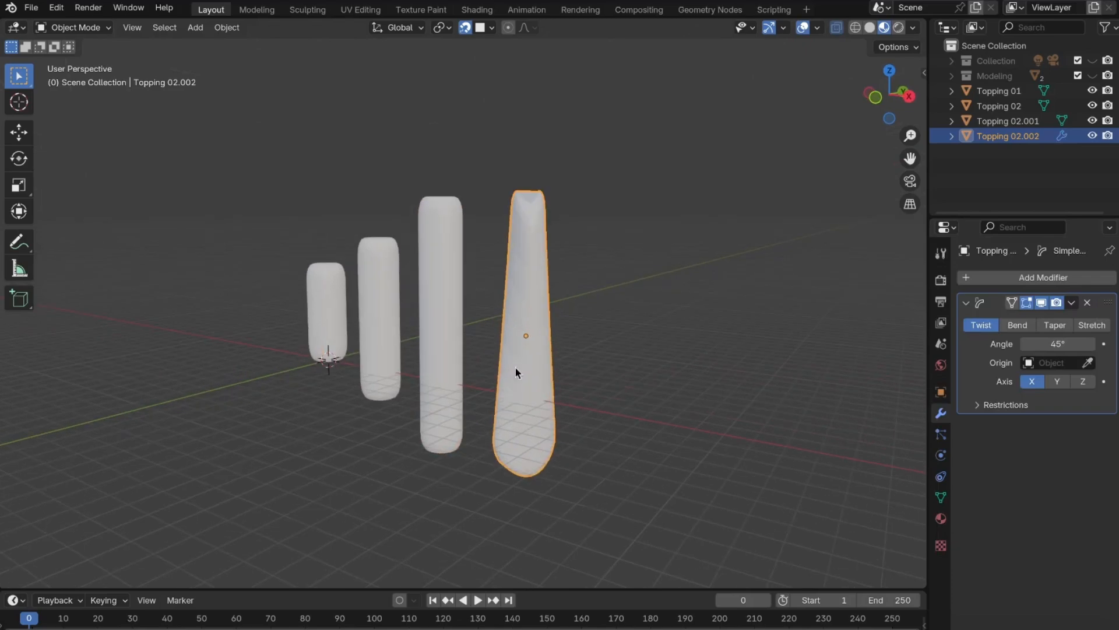
pyautogui.moveTo(589, 301); pyautogui.dragTo(497, 382, button='middle')
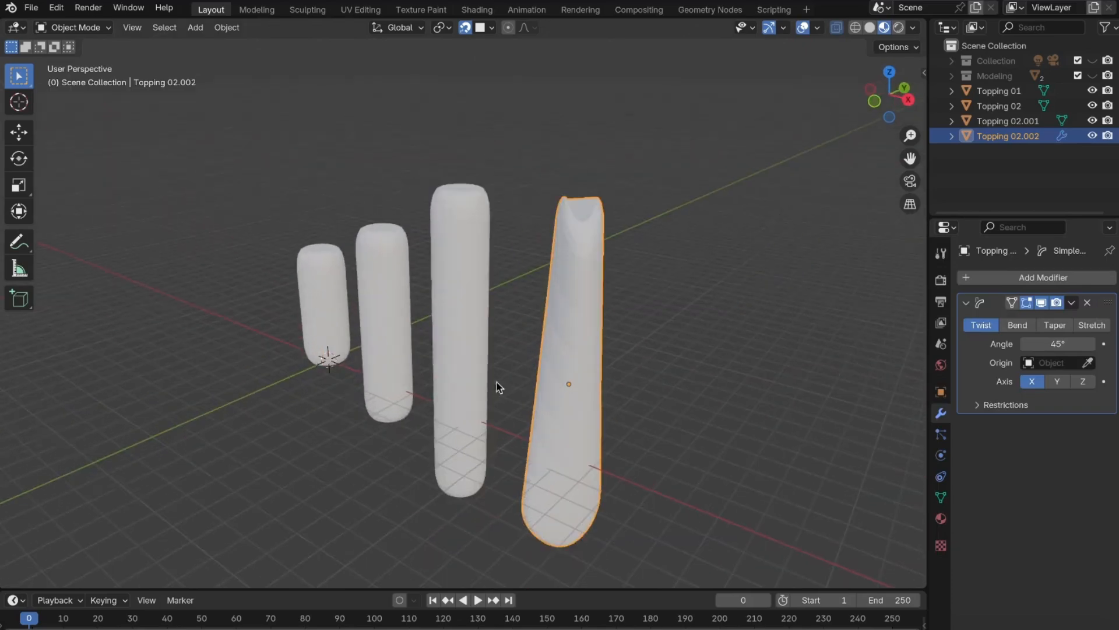
# Step: Switch the fourth topping's Simple Deform to Bend and set its angle to 25°
pyautogui.click(1018, 324)
pyautogui.moveTo(649, 412); pyautogui.dragTo(758, 408, button='middle')
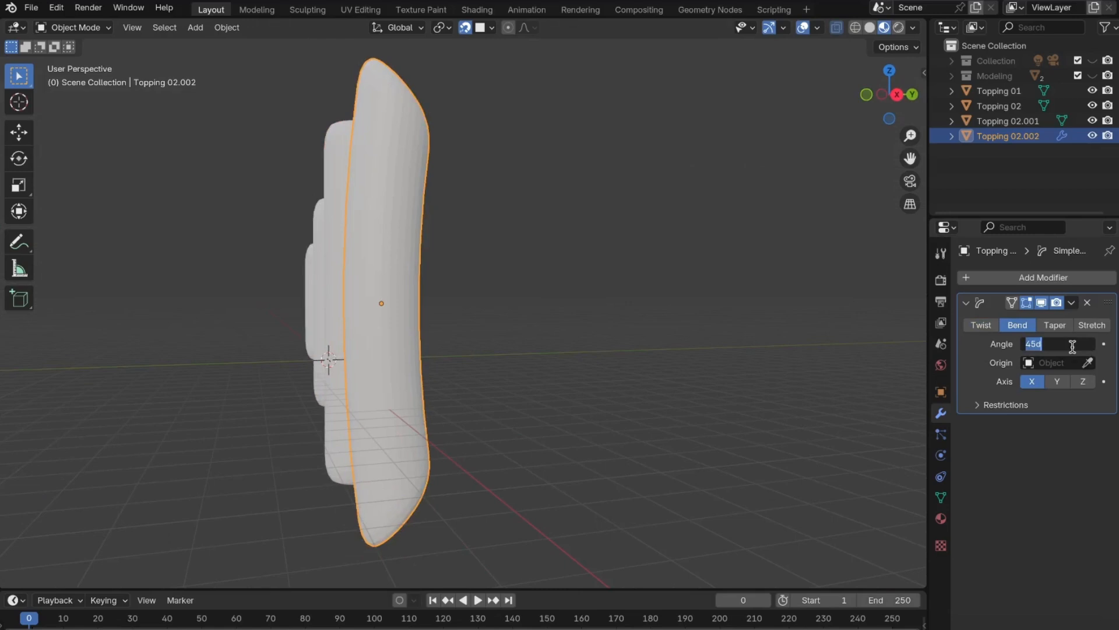
pyautogui.press('Return')
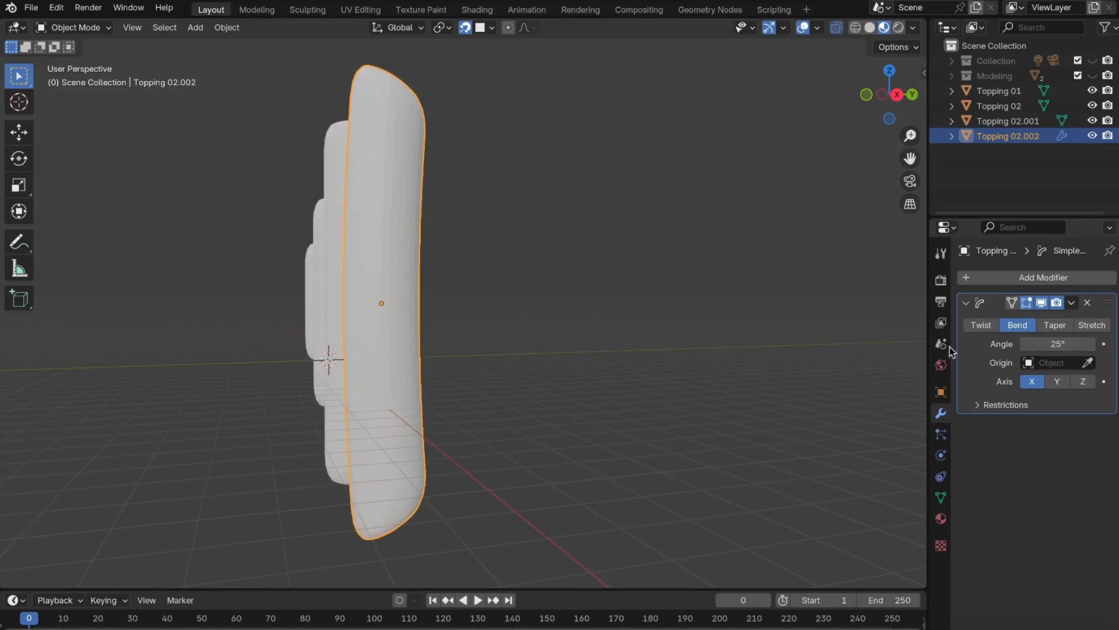
pyautogui.moveTo(618, 309); pyautogui.dragTo(549, 299, button='middle')
pyautogui.scroll(-2, 554, 306)
pyautogui.moveTo(590, 352); pyautogui.dragTo(627, 388, button='middle')
pyautogui.click(627, 386)
pyautogui.moveTo(586, 327); pyautogui.dragTo(774, 284, button='middle')
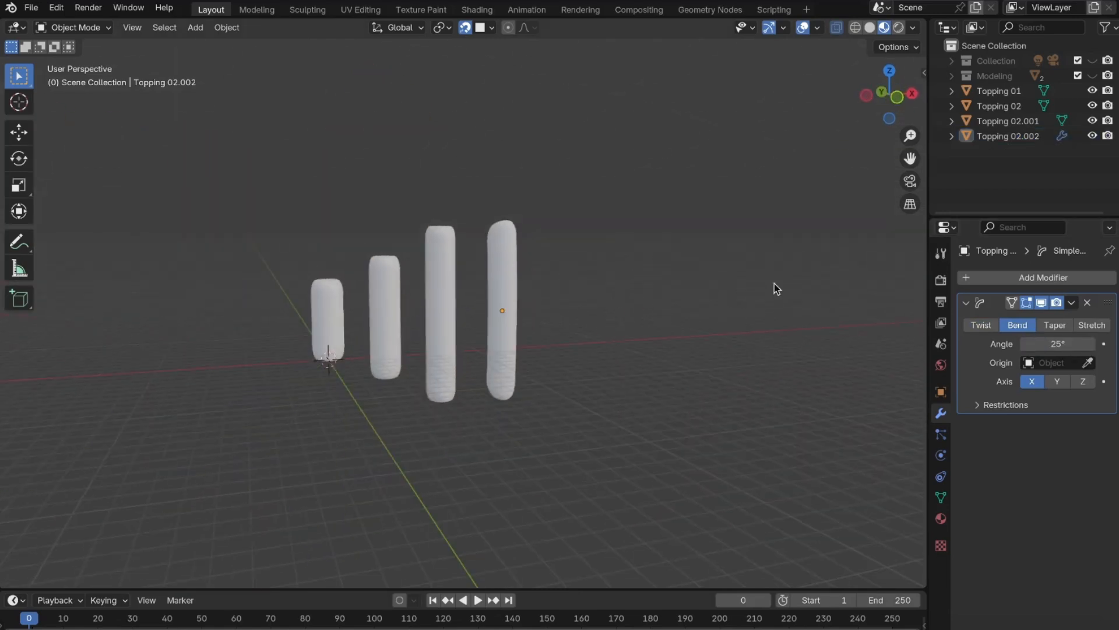
# Step: Show the Modeling collection and scale all four toppings together to about 0.096 of their size in front view
pyautogui.click(1093, 75)
pyautogui.click(998, 90)
pyautogui.keyDown('shift'); pyautogui.click(1027, 136); pyautogui.keyUp('shift')
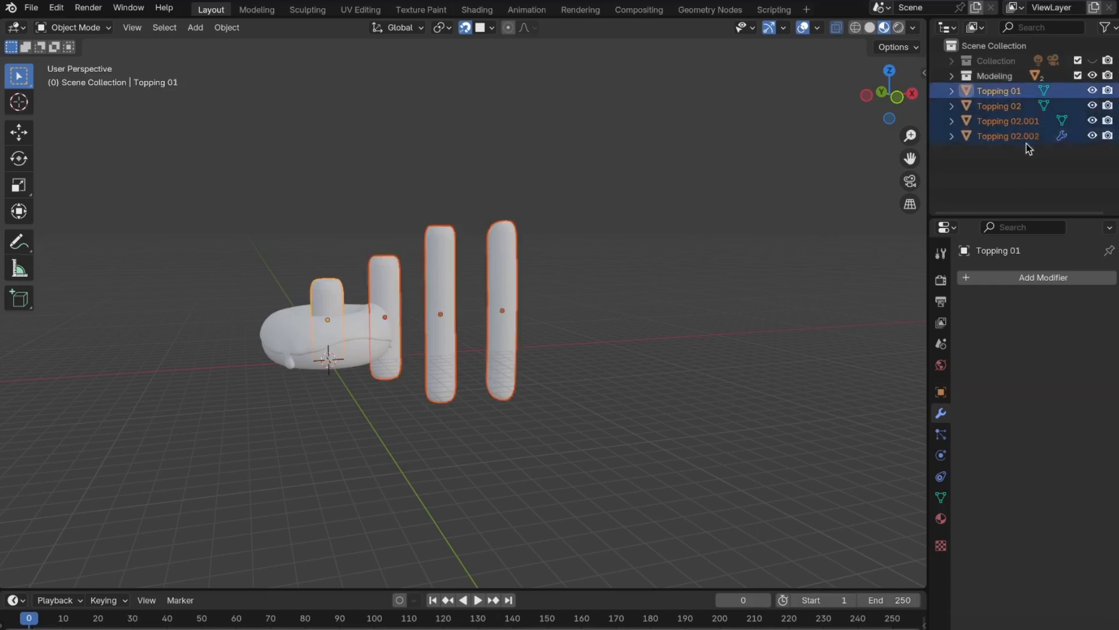
pyautogui.press('KP_1')
pyautogui.press('s')
pyautogui.click(453, 316)
pyautogui.scroll(4, 424, 324)
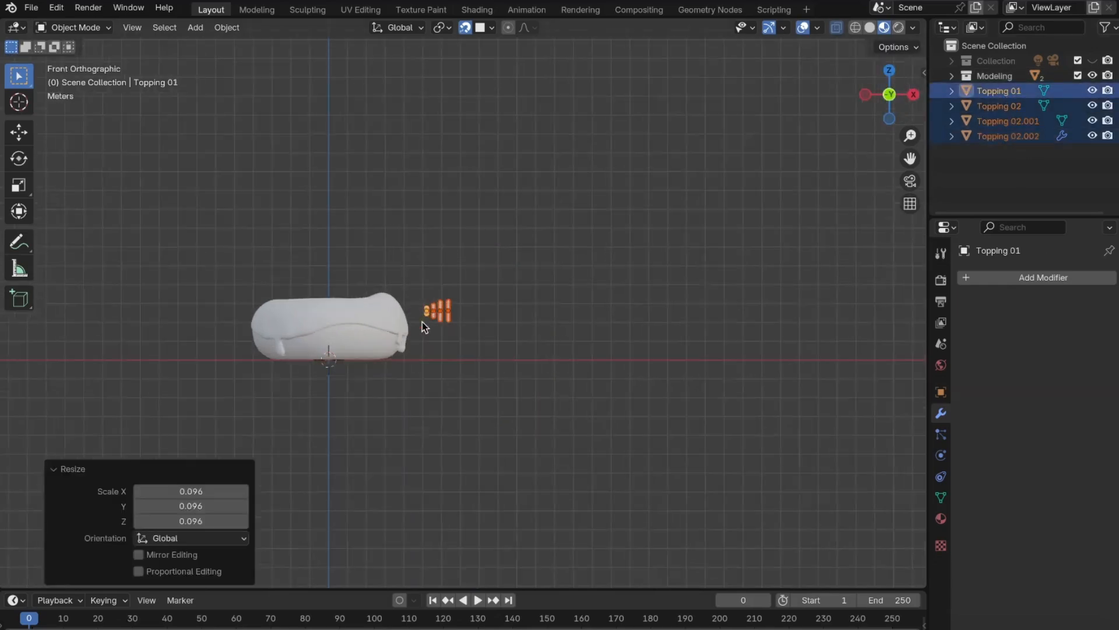
# Step: Scale the four toppings down further and move them about 5.99 m along X and -2.40 m along Z, beside the donut
pyautogui.press('s')
pyautogui.click(635, 320)
pyautogui.press('g')
pyautogui.click(871, 458)
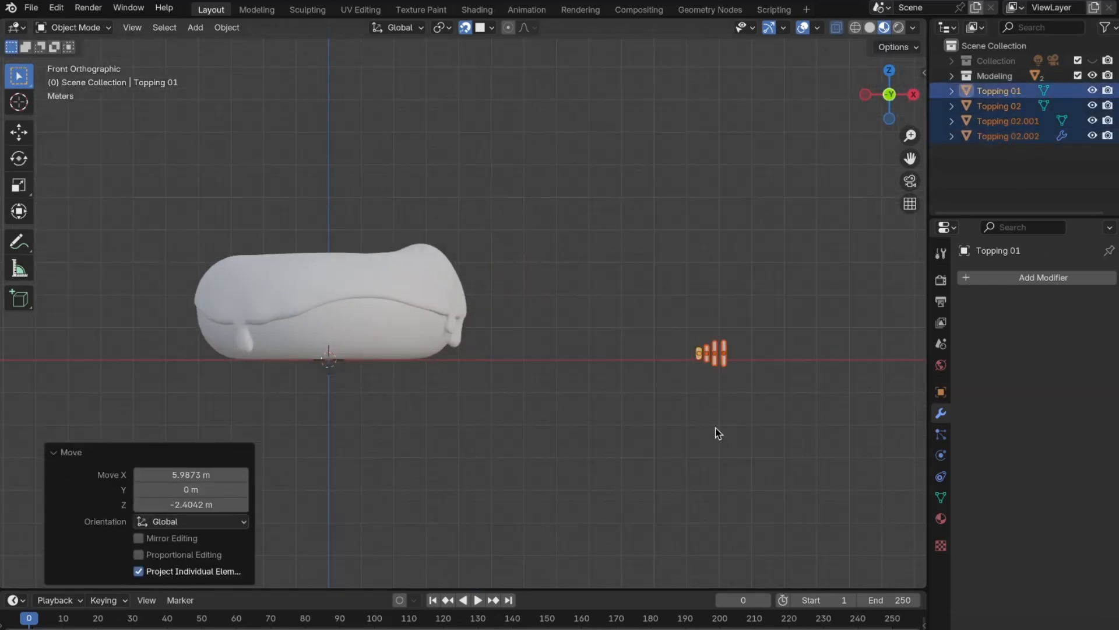
# Step: Rotate the four toppings by -90° in the right view so they lie flat
pyautogui.press('KP_3')
pyautogui.scroll(4, 335, 368)
pyautogui.press('r')
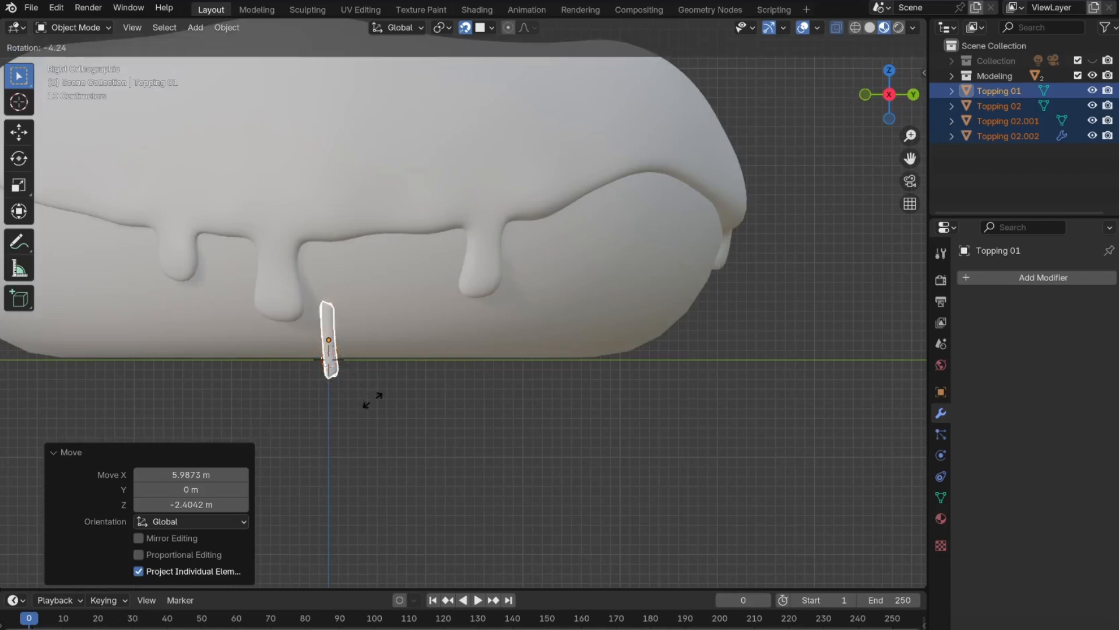
pyautogui.click(411, 287)
# Step: Try to lower the flat toppings along Z onto the ground line
pyautogui.press('g')
pyautogui.press('z')
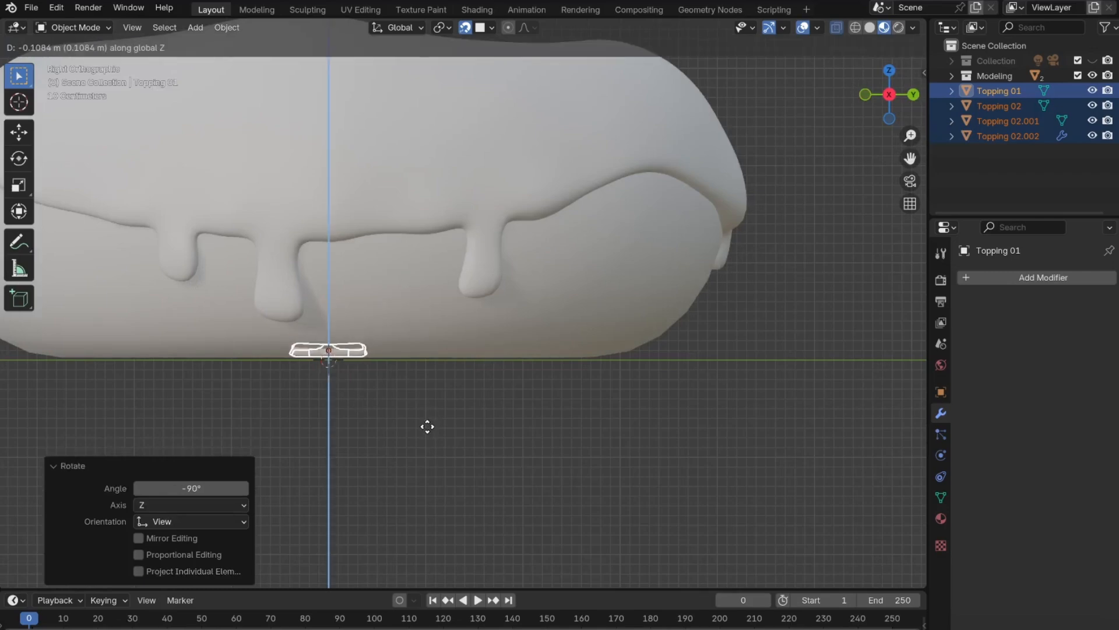
pyautogui.click(428, 426)
pyautogui.click(407, 452)
pyautogui.moveTo(407, 453); pyautogui.dragTo(612, 446, button='middle')
pyautogui.hotkey('ctrl', 'z')
pyautogui.hotkey('ctrl', 'z')
# Step: Move the four flat toppings along Z to rest on the ground line in front view, and deselect them
pyautogui.scroll(-9, 594, 429)
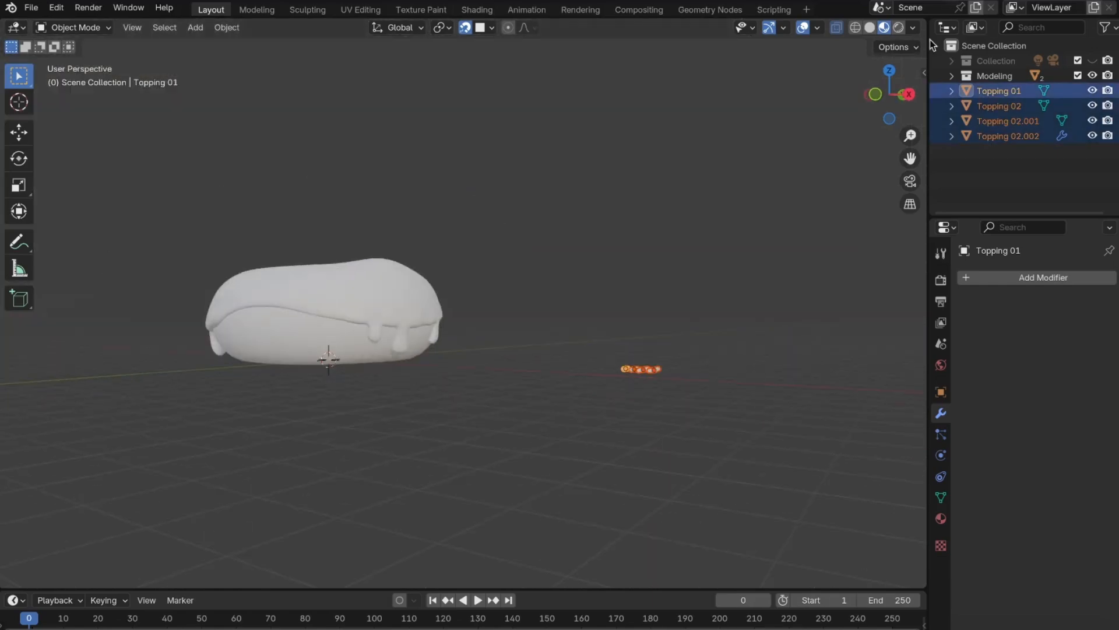
pyautogui.click(872, 94)
pyautogui.scroll(4, 828, 367)
pyautogui.keyDown('shift'); pyautogui.moveTo(847, 380); pyautogui.dragTo(226, 410, button='middle'); pyautogui.keyUp('shift')
pyautogui.press('g')
pyautogui.press('z')
pyautogui.click(595, 400)
pyautogui.scroll(-2, 595, 399)
pyautogui.click(492, 483)
pyautogui.moveTo(629, 420); pyautogui.dragTo(635, 350, button='middle')
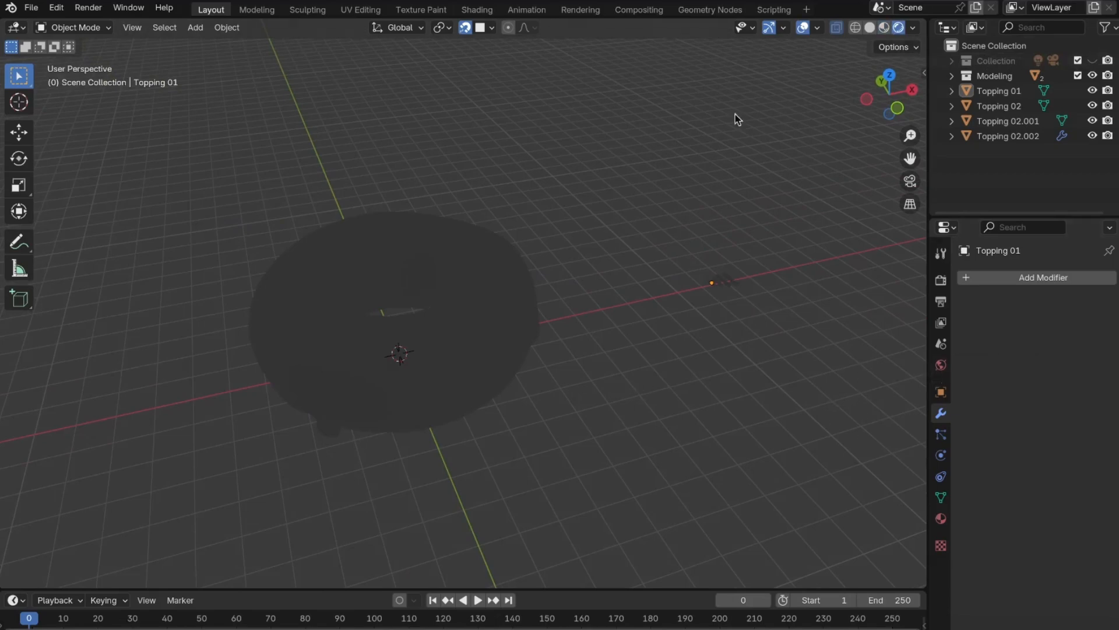
# Step: Expand the collection holding the camera and light and toggle its visibility on and off
pyautogui.click(950, 61)
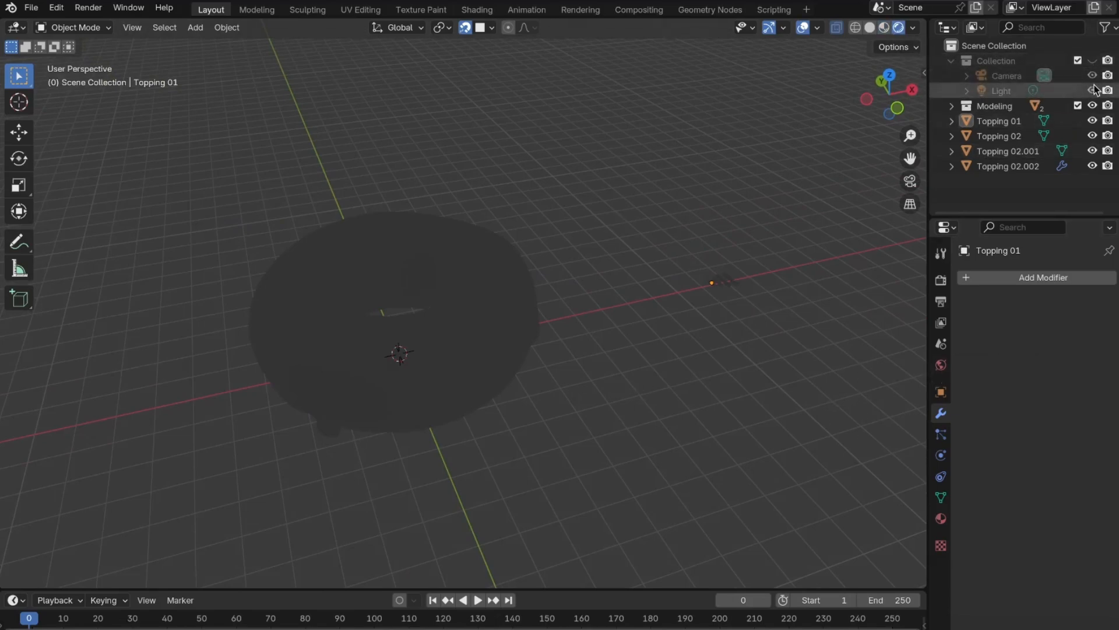
pyautogui.click(1093, 61)
pyautogui.click(1093, 61)
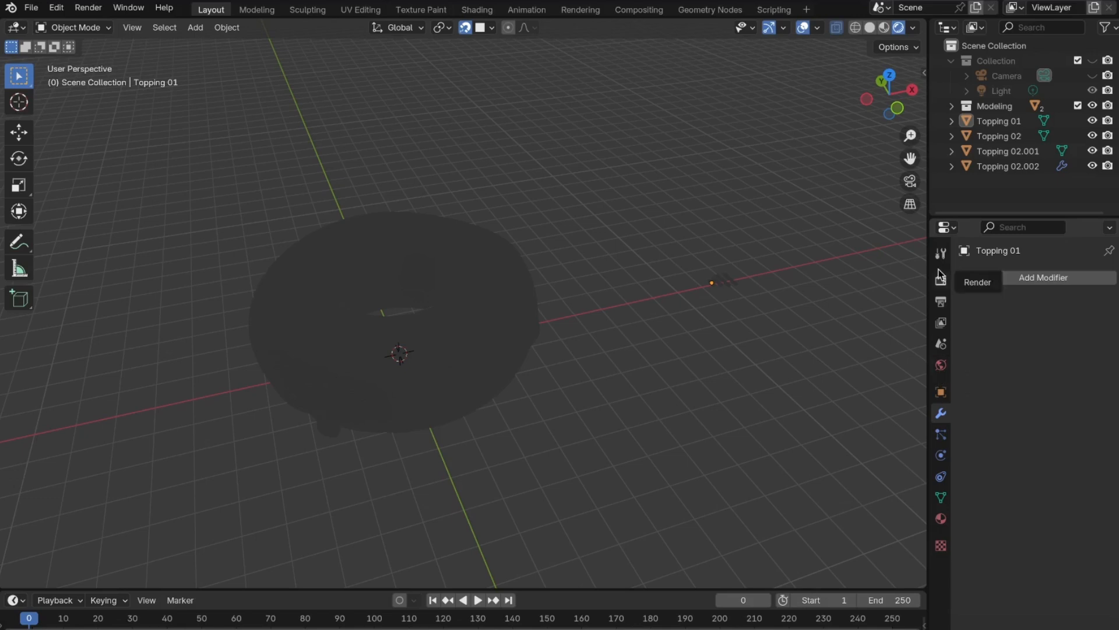
# Step: Use a Sky Texture as the world background colour
pyautogui.click(941, 366)
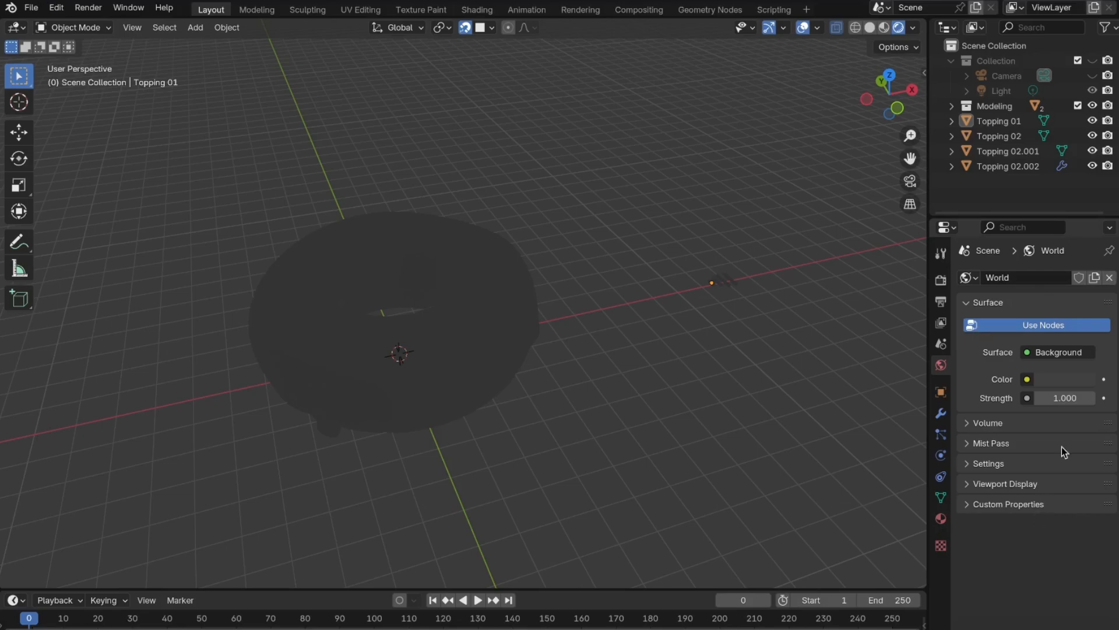
pyautogui.click(1028, 380)
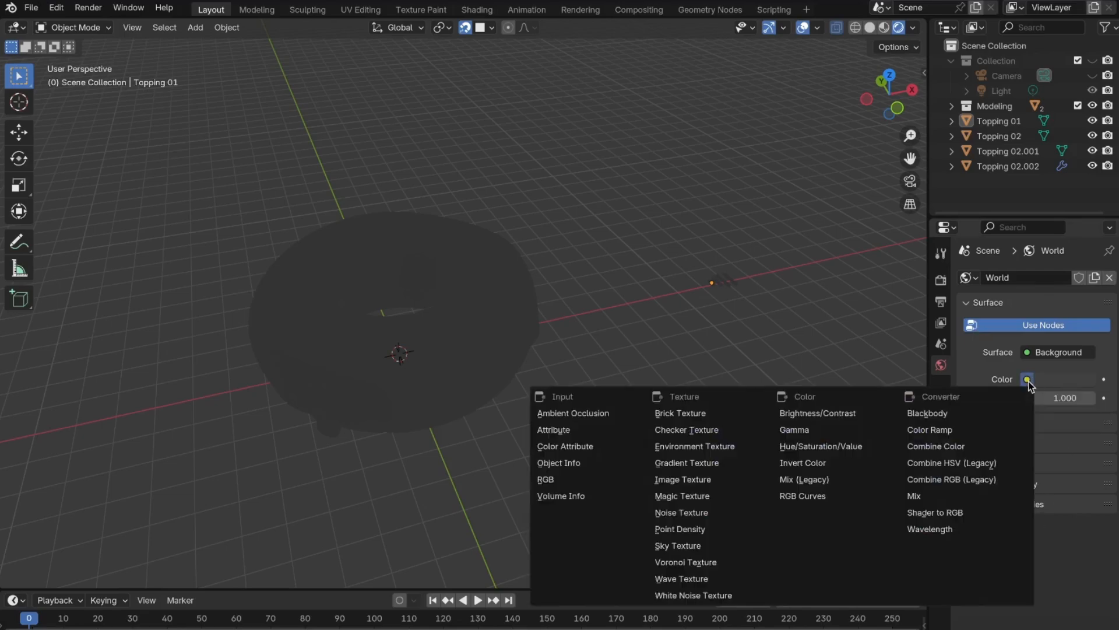
pyautogui.click(678, 546)
pyautogui.scroll(-4, 618, 398)
pyautogui.moveTo(592, 426); pyautogui.dragTo(624, 386, button='middle')
pyautogui.scroll(-7, 624, 386)
pyautogui.moveTo(543, 378); pyautogui.dragTo(775, 403, button='middle')
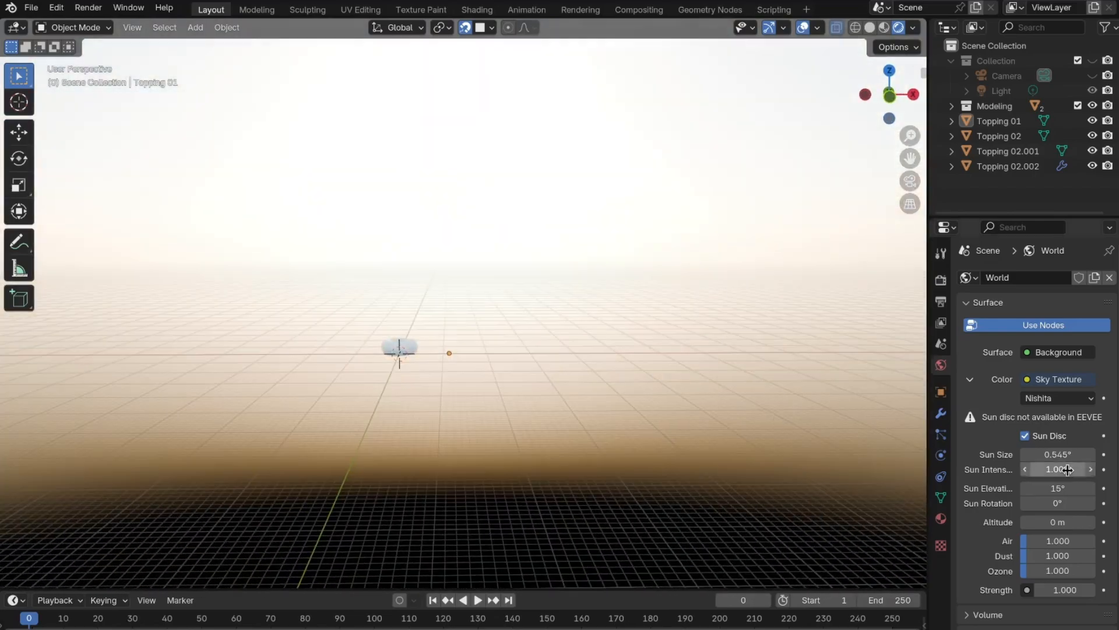
# Step: Increase the sun size of the world's Sky Texture
pyautogui.click(1067, 456)
pyautogui.press('Return')
pyautogui.moveTo(570, 375); pyautogui.dragTo(400, 320, button='middle')
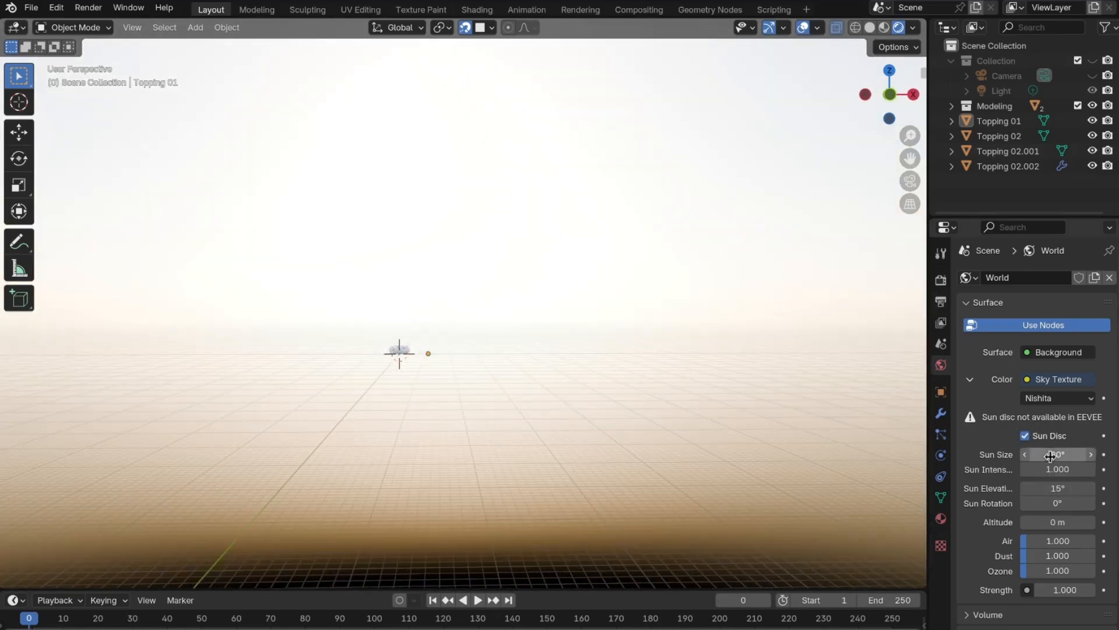
# Step: Switch the render engine from EEVEE to Cycles and enable viewport denoising
pyautogui.click(941, 281)
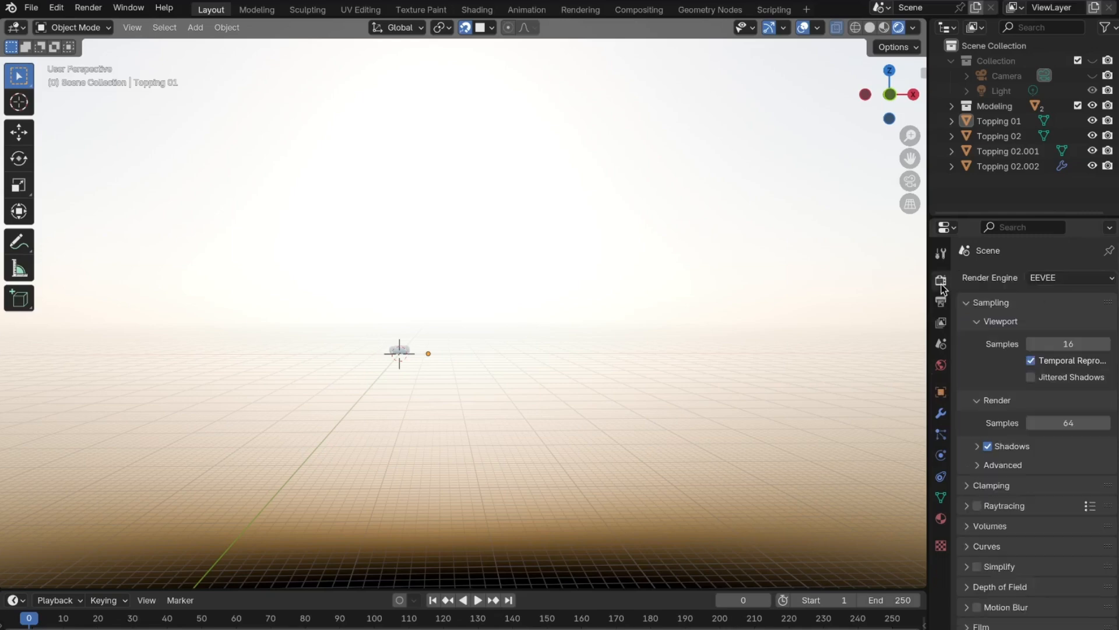
pyautogui.click(1069, 283)
pyautogui.click(1068, 328)
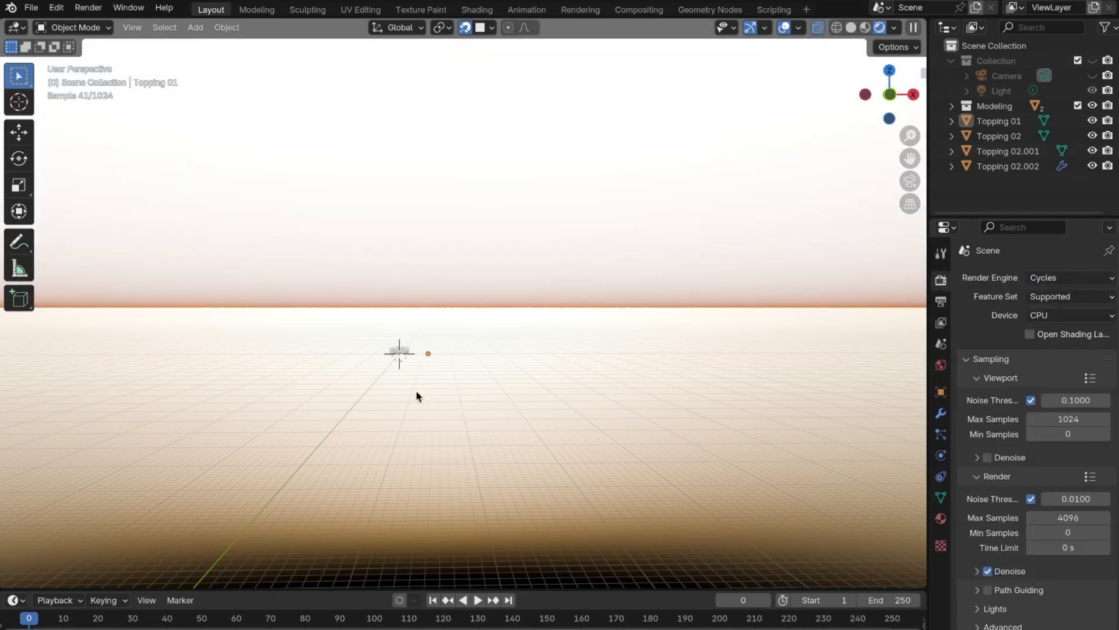
pyautogui.scroll(15, 420, 357)
pyautogui.click(987, 457)
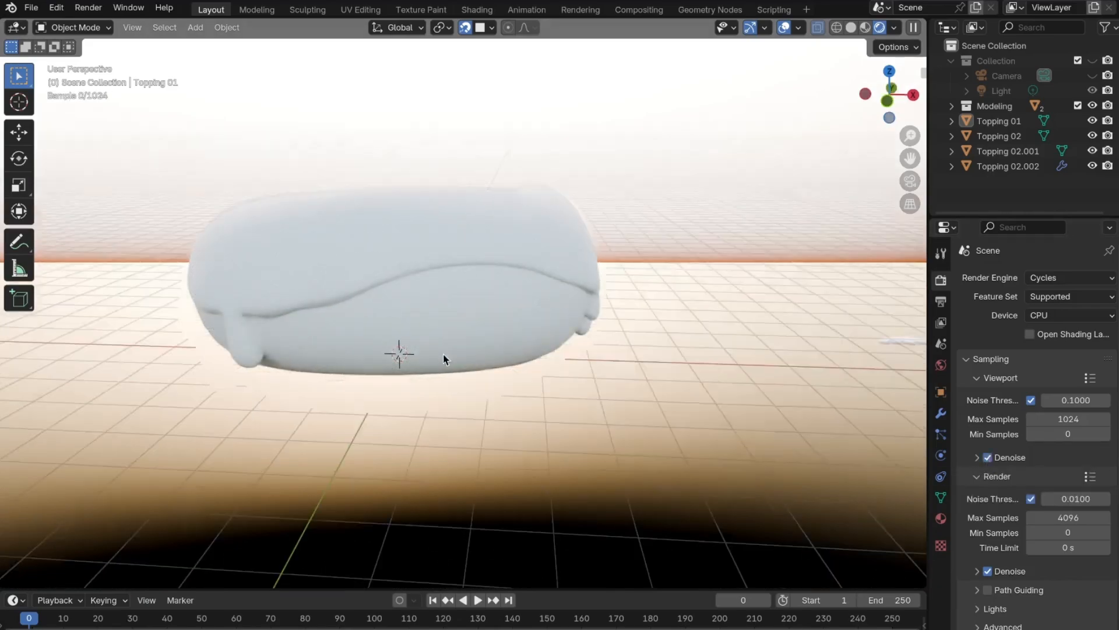
# Step: Set the Cycles rendering device to GPU Compute
pyautogui.moveTo(466, 336); pyautogui.dragTo(499, 312, button='middle')
pyautogui.click(1061, 319)
pyautogui.click(1062, 349)
pyautogui.moveTo(373, 349); pyautogui.dragTo(435, 363, button='middle')
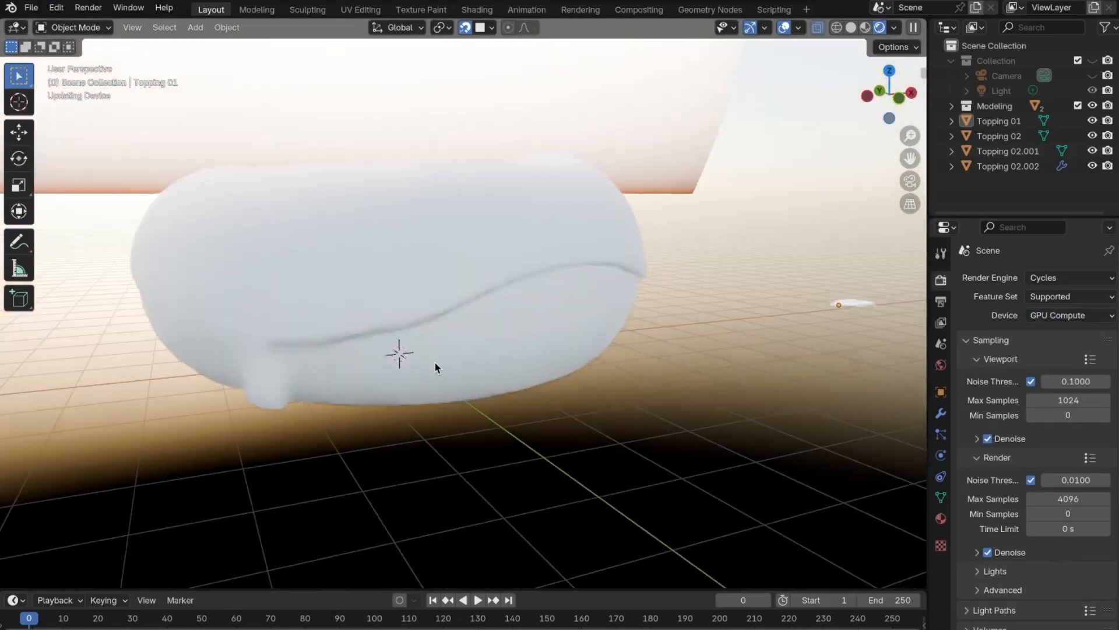
# Step: Examine the donut and the sky lighting from several angles and distances, including the front view
pyautogui.scroll(-5, 435, 361)
pyautogui.moveTo(432, 264); pyautogui.dragTo(391, 256, button='middle')
pyautogui.moveTo(816, 140); pyautogui.dragTo(788, 168, button='middle')
pyautogui.press('KP_1')
pyautogui.scroll(-9, 494, 268)
pyautogui.moveTo(466, 309); pyautogui.dragTo(359, 351, button='middle')
pyautogui.scroll(6, 407, 312)
pyautogui.scroll(1, 449, 308)
pyautogui.click(890, 100)
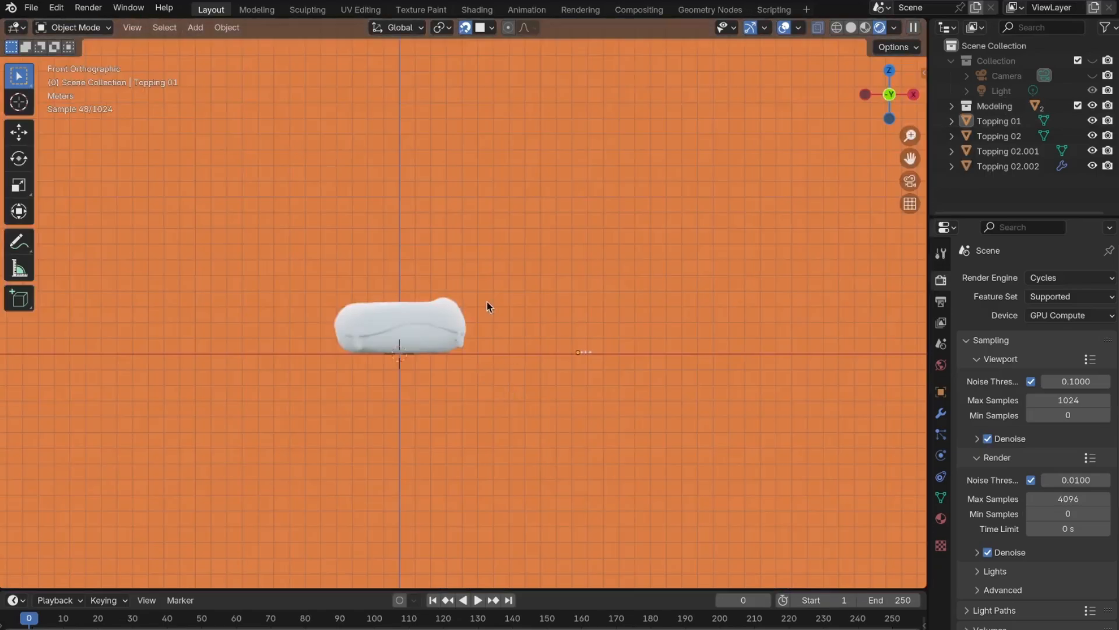
# Step: Add a plane at the world origin and enlarge it twice, the first time about 18.65 times, as a floor under the donut
pyautogui.moveTo(524, 373); pyautogui.dragTo(282, 342, button='middle')
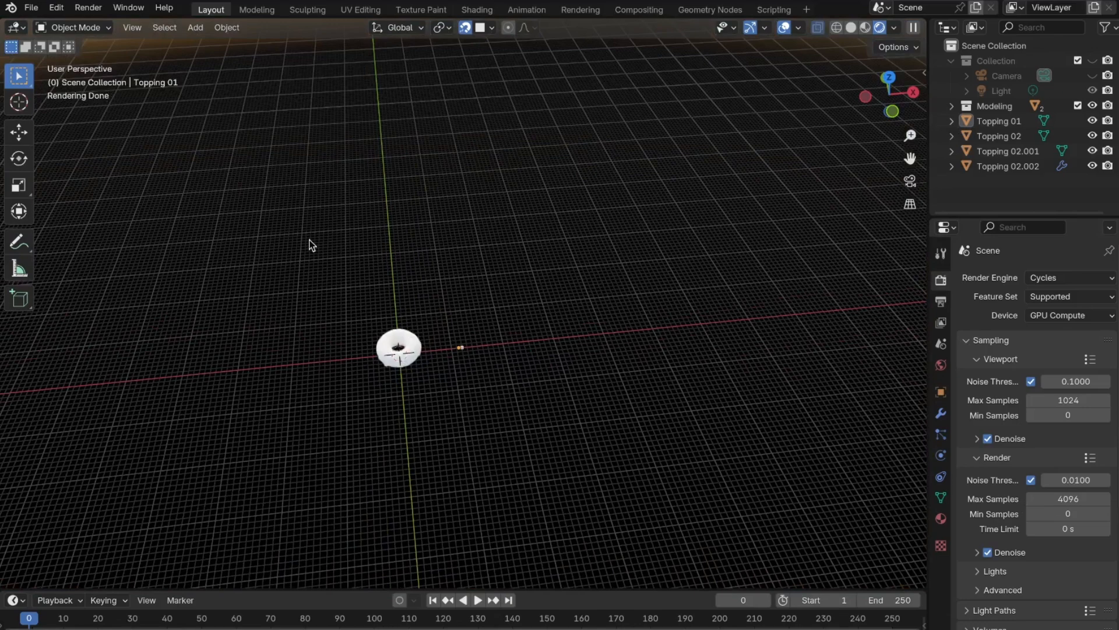
pyautogui.hotkey('shift', 'a')
pyautogui.moveTo(312, 242)
pyautogui.click(383, 244)
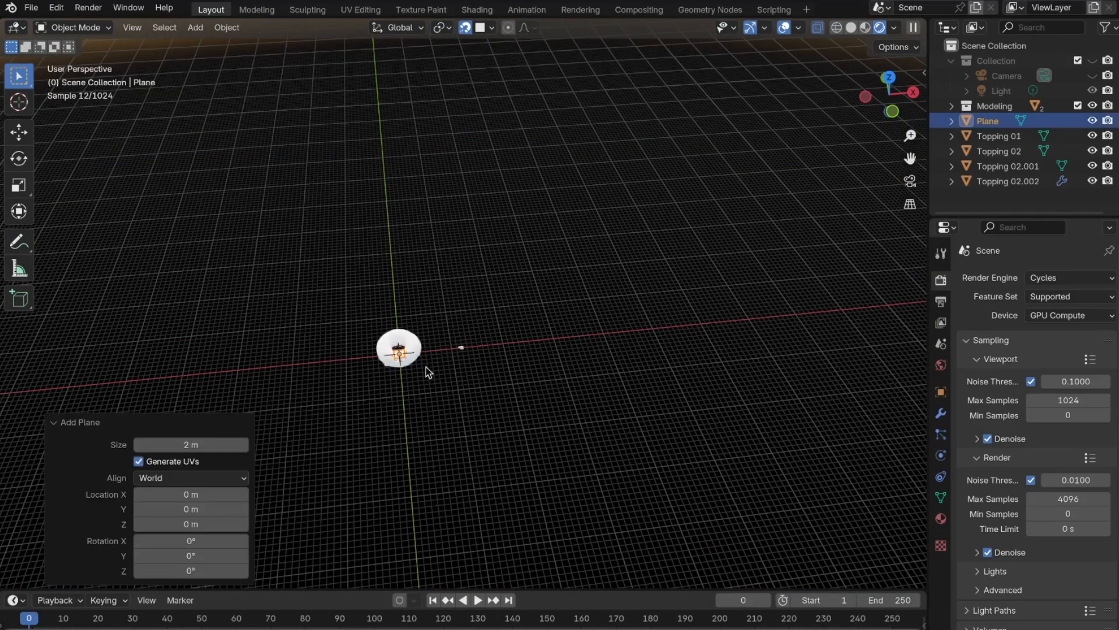
pyautogui.press('s')
pyautogui.click(589, 442)
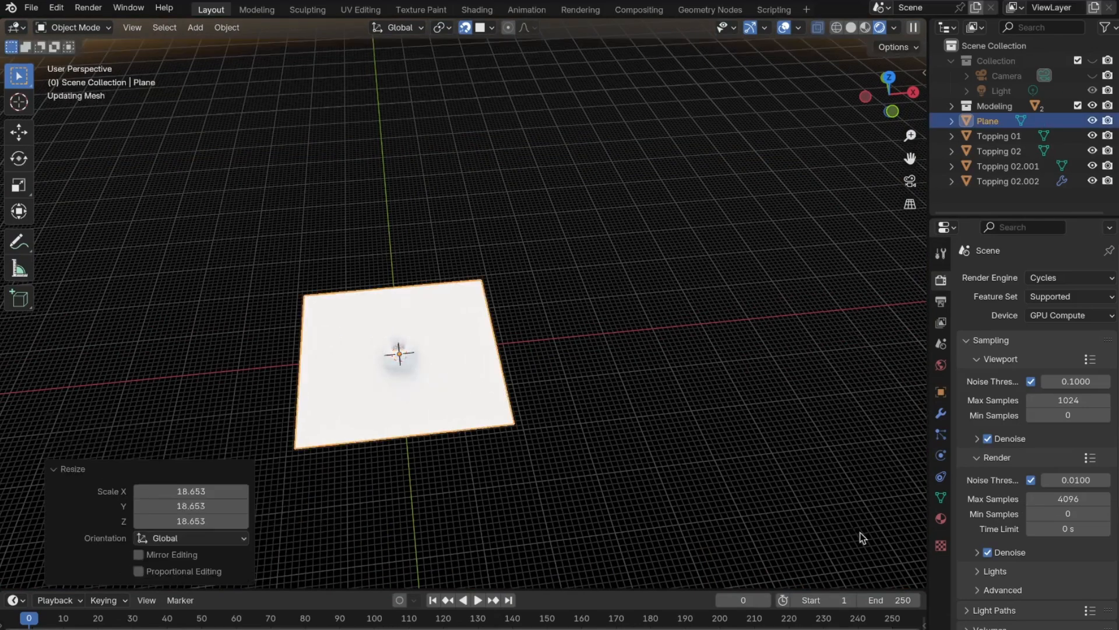
pyautogui.press('s')
pyautogui.moveTo(506, 464); pyautogui.dragTo(468, 407, button='middle')
pyautogui.click(467, 407)
# Step: Duplicate the floor plane in place and rotate the copy 90° about the X axis to stand upright
pyautogui.hotkey('shift', 'd')
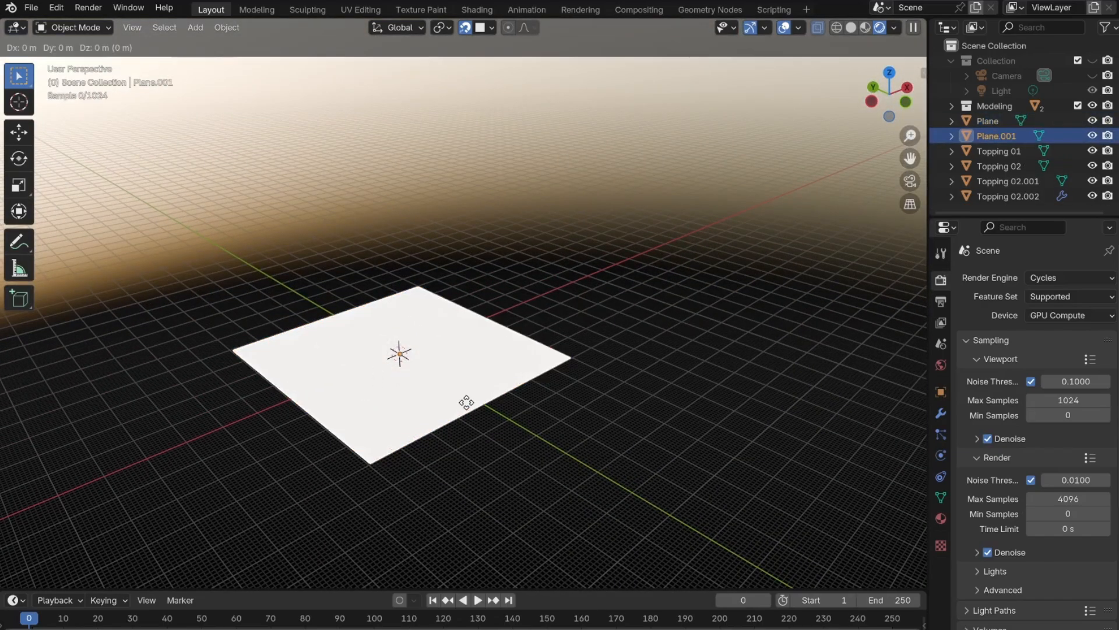
pyautogui.click(466, 402)
pyautogui.press('r')
pyautogui.moveTo(380, 491); pyautogui.dragTo(429, 483, button='middle')
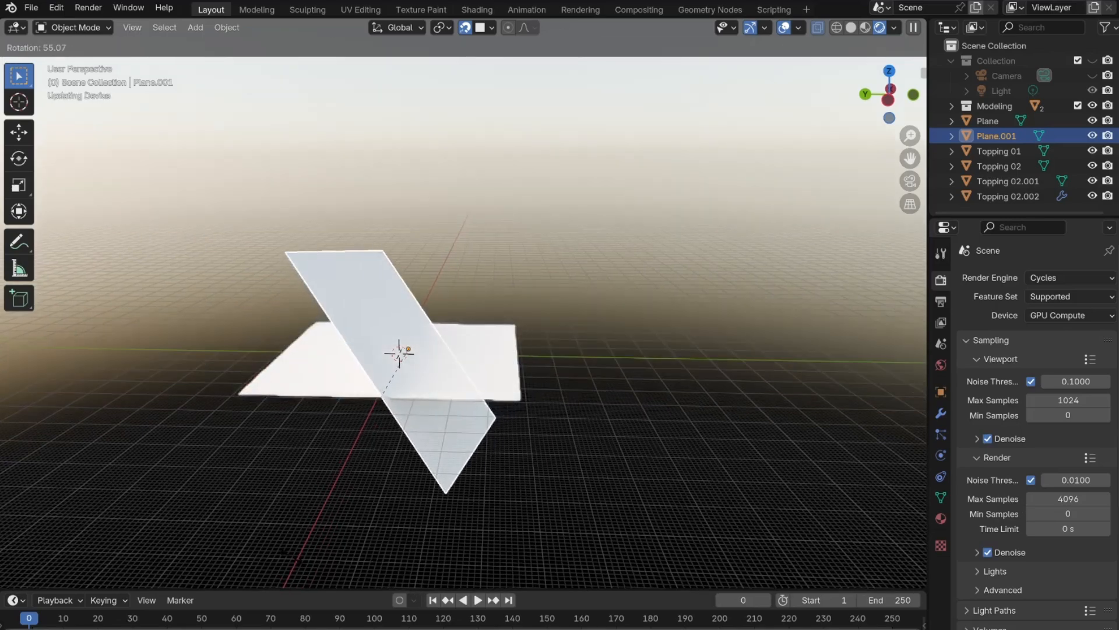
pyautogui.write('x90')
pyautogui.press('Return')
# Step: Move the upright plane to the floor's back edge so it stands as a wall behind the donut
pyautogui.moveTo(523, 401); pyautogui.dragTo(411, 474, button='middle')
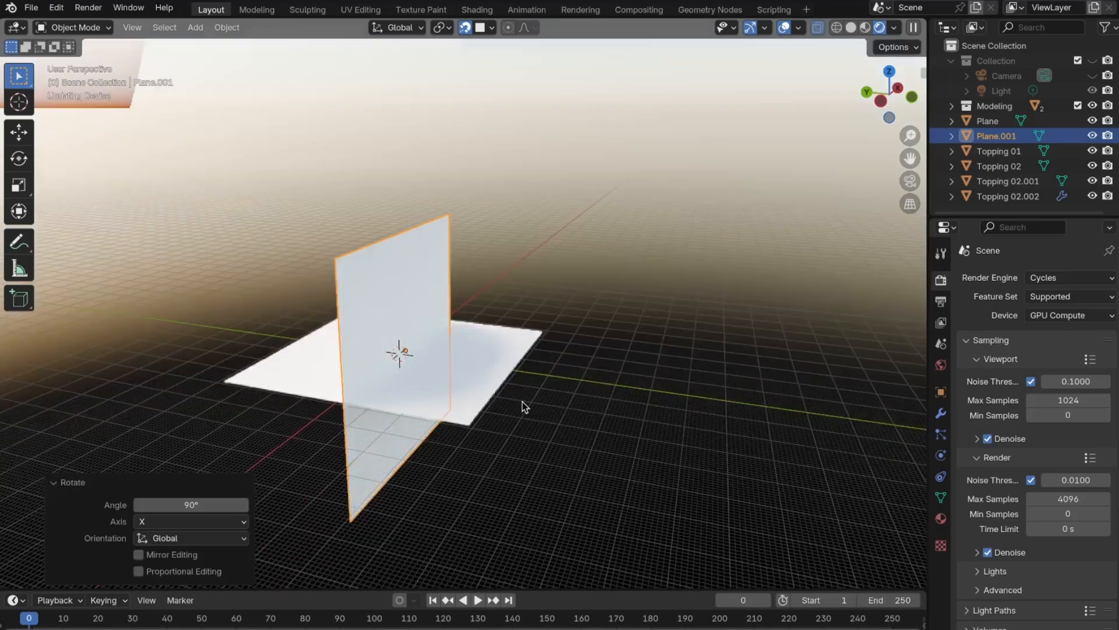
pyautogui.press('g')
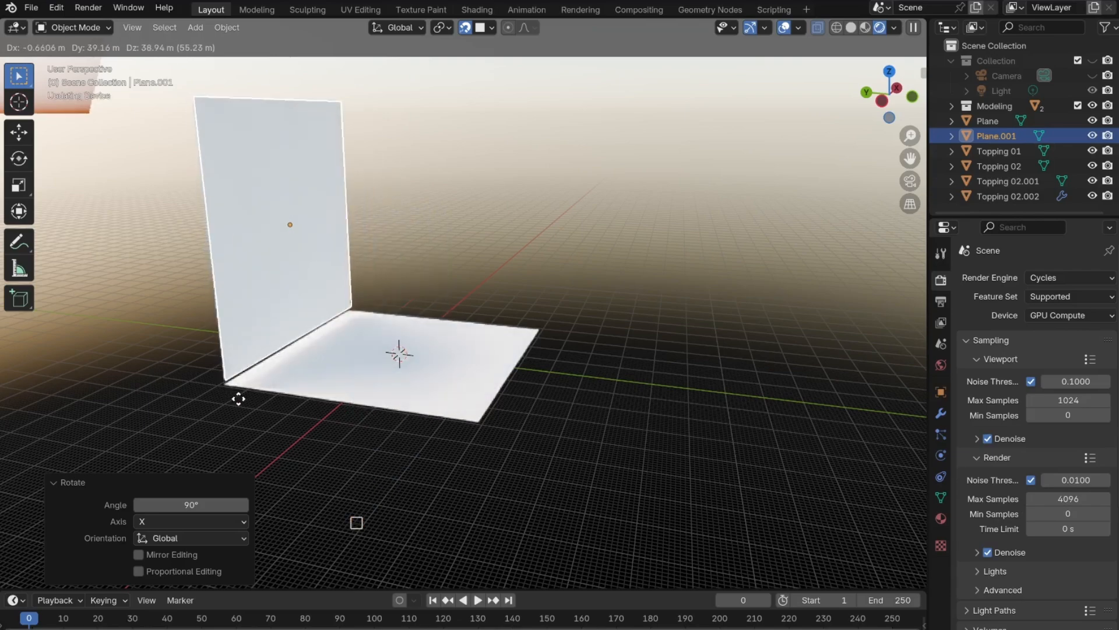
pyautogui.click(227, 384)
pyautogui.click(433, 461)
pyautogui.moveTo(533, 365); pyautogui.dragTo(347, 357, button='middle')
# Step: Set the sky texture's sun rotation to -90° and its sun size to 2°
pyautogui.click(941, 365)
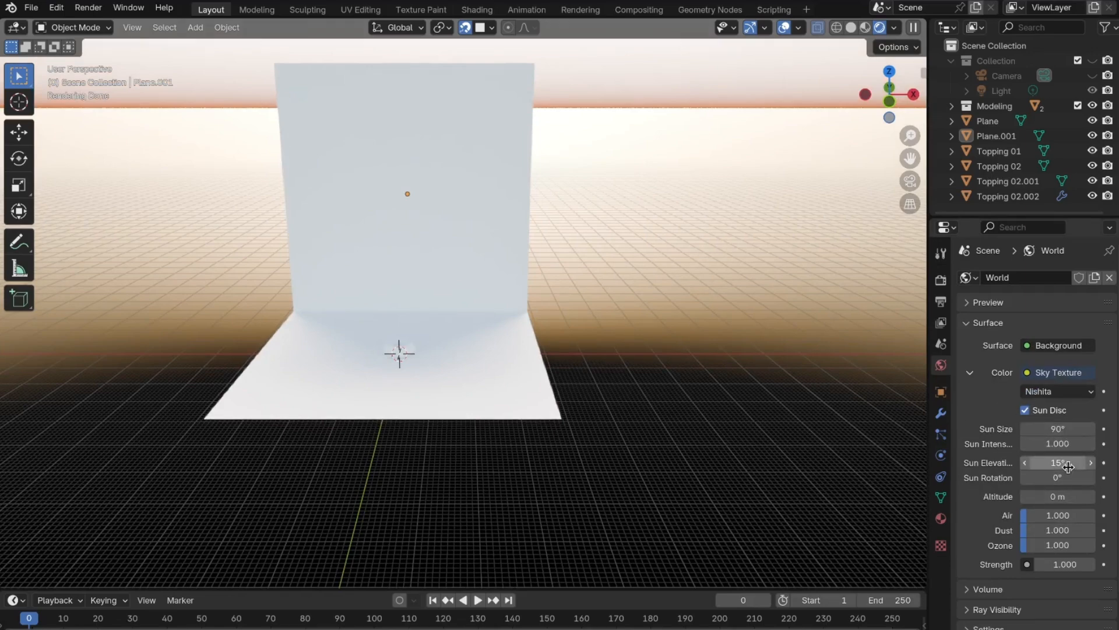
pyautogui.write('90')
pyautogui.press('Return')
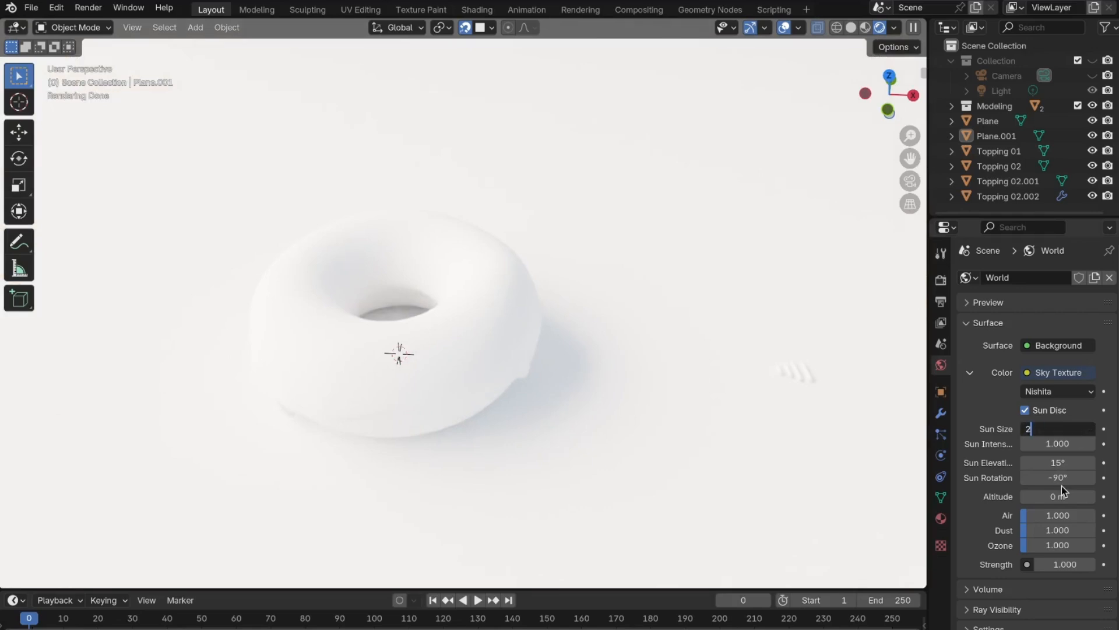
pyautogui.press('Return')
pyautogui.scroll(-4, 405, 315)
pyautogui.moveTo(404, 315); pyautogui.dragTo(366, 363, button='middle')
pyautogui.scroll(1, 445, 334)
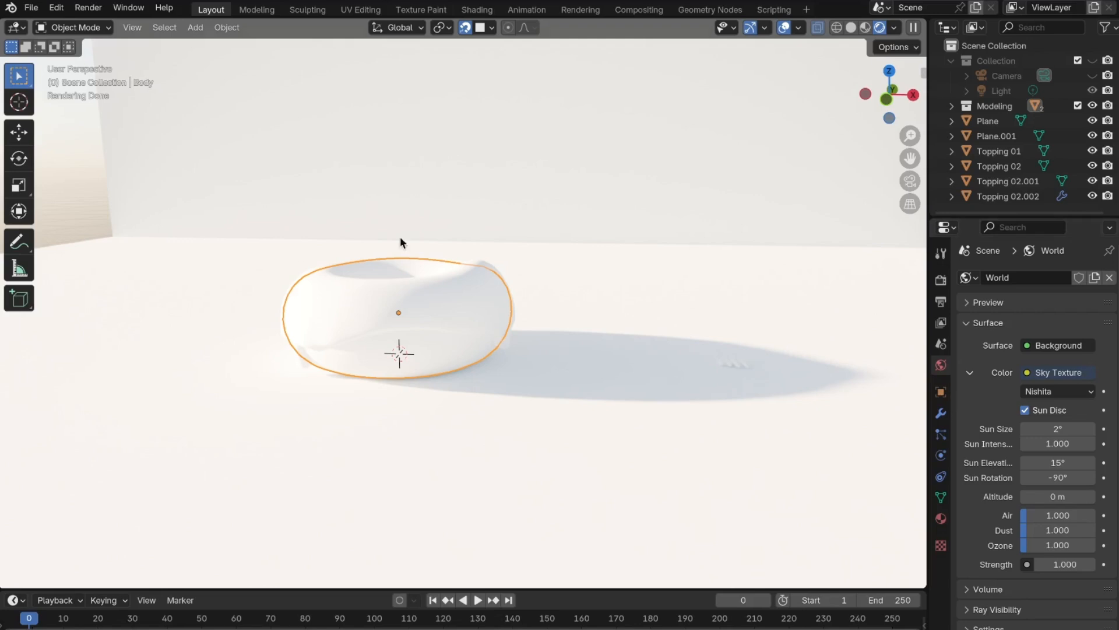
# Step: Give the donut body a new material with an orange base color, hue 0.077 and saturation 0.982, and darken it
pyautogui.moveTo(564, 233); pyautogui.dragTo(623, 273, button='middle')
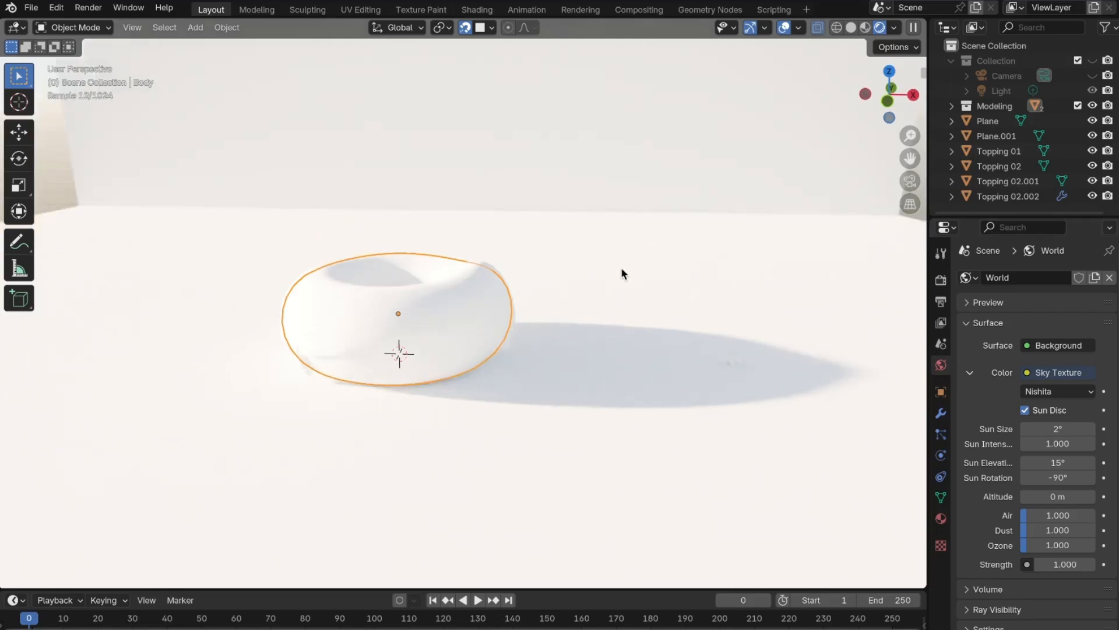
pyautogui.click(940, 521)
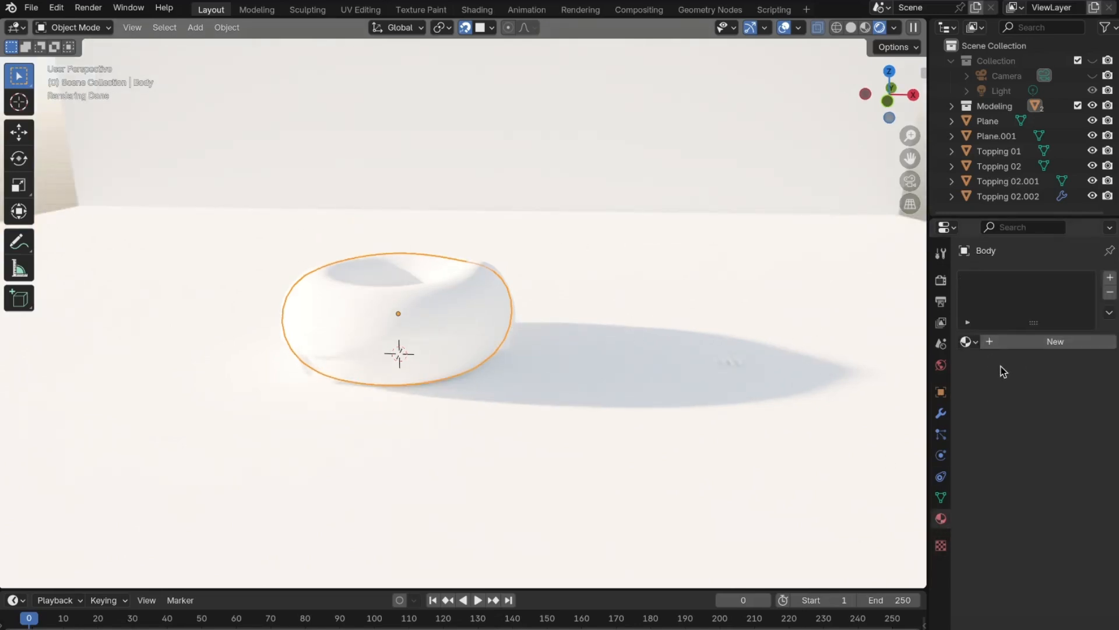
pyautogui.click(966, 341)
pyautogui.click(1049, 344)
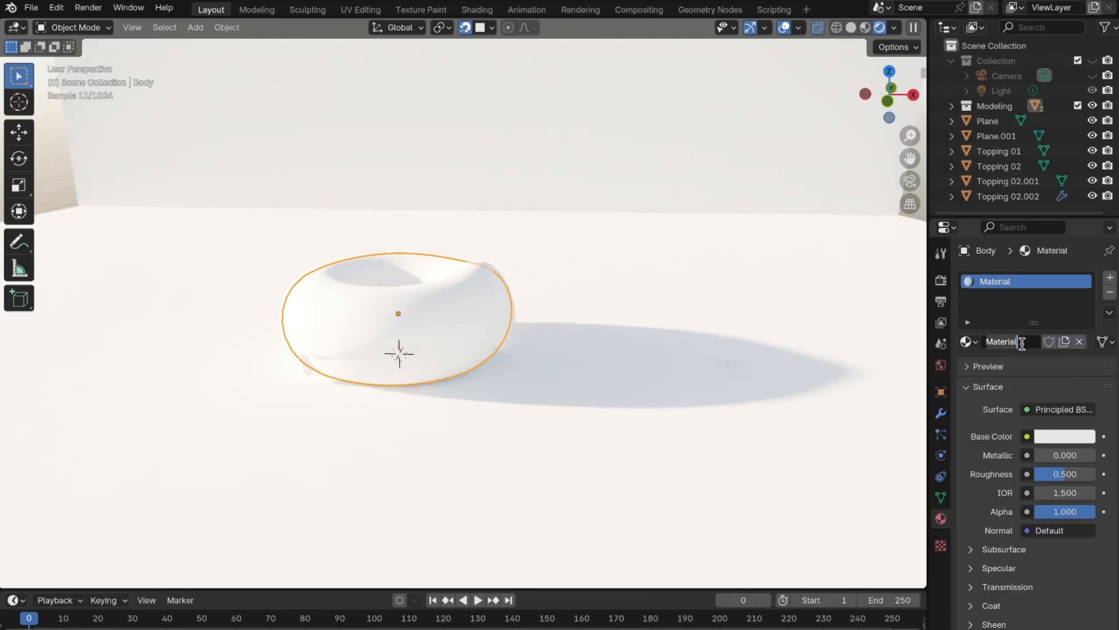
pyautogui.click(1061, 437)
pyautogui.moveTo(991, 277); pyautogui.dragTo(967, 306)
pyautogui.click(1060, 435)
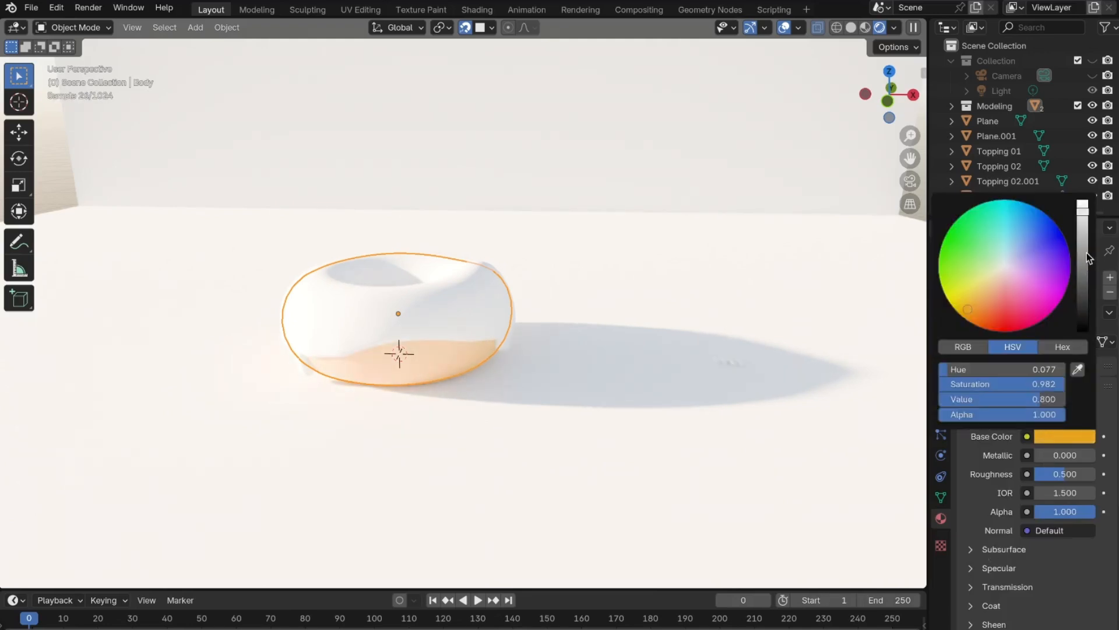
pyautogui.moveTo(1086, 257); pyautogui.dragTo(1086, 263)
# Step: Give the cream a new material with a dark pinkish-red base color, hue 0.975, saturation 1.000 and value 0.170
pyautogui.click(519, 308)
pyautogui.click(470, 311)
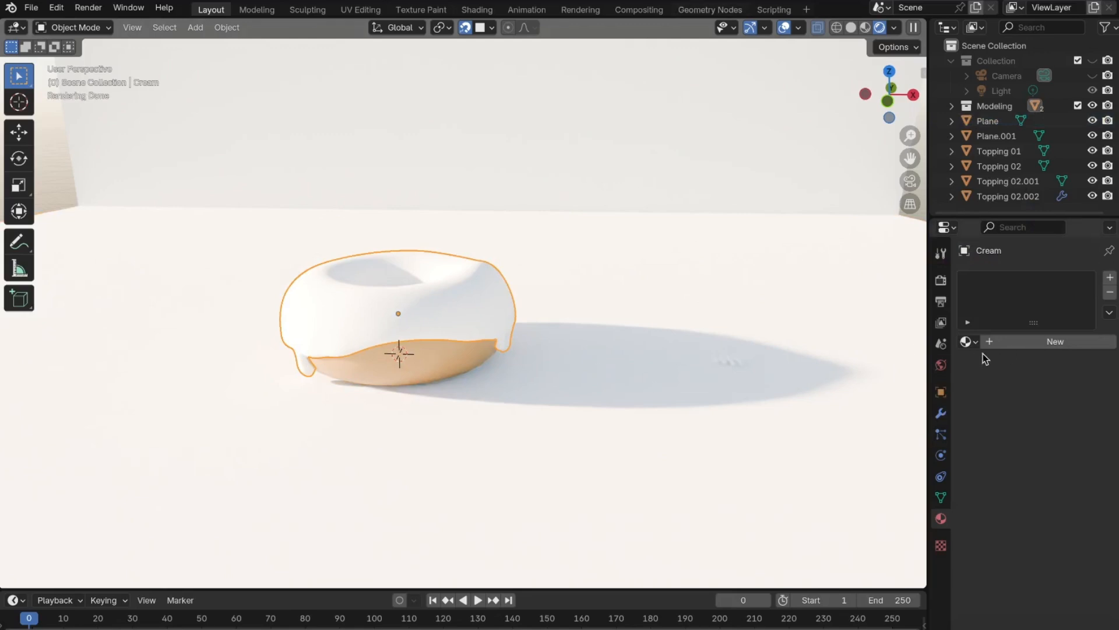
pyautogui.click(1086, 345)
pyautogui.click(1072, 435)
pyautogui.click(1003, 199)
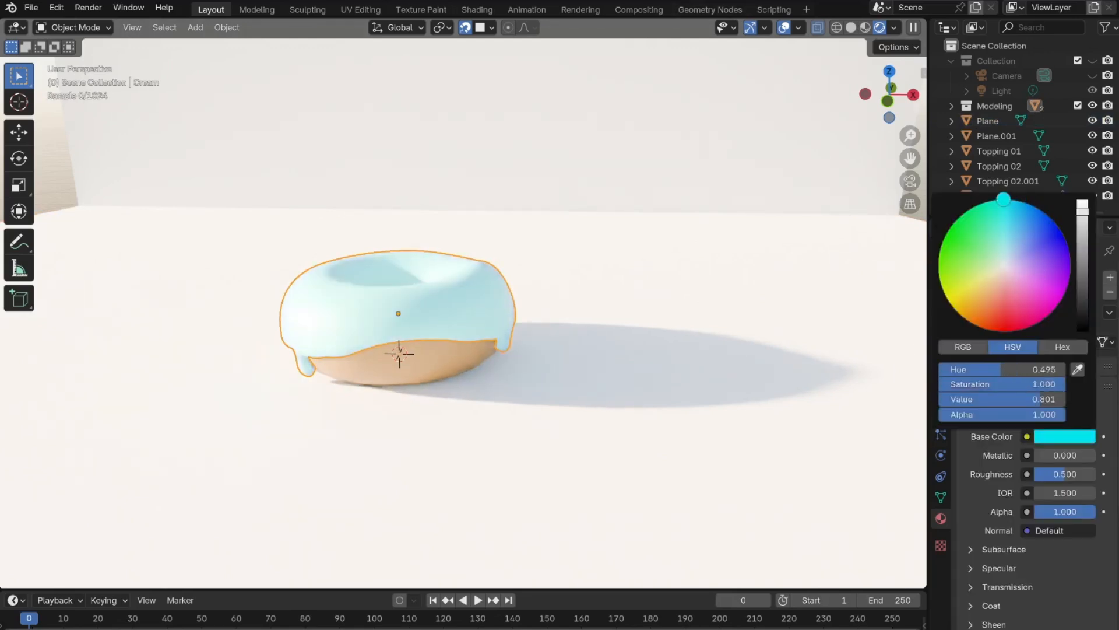
pyautogui.moveTo(995, 249); pyautogui.dragTo(1005, 321)
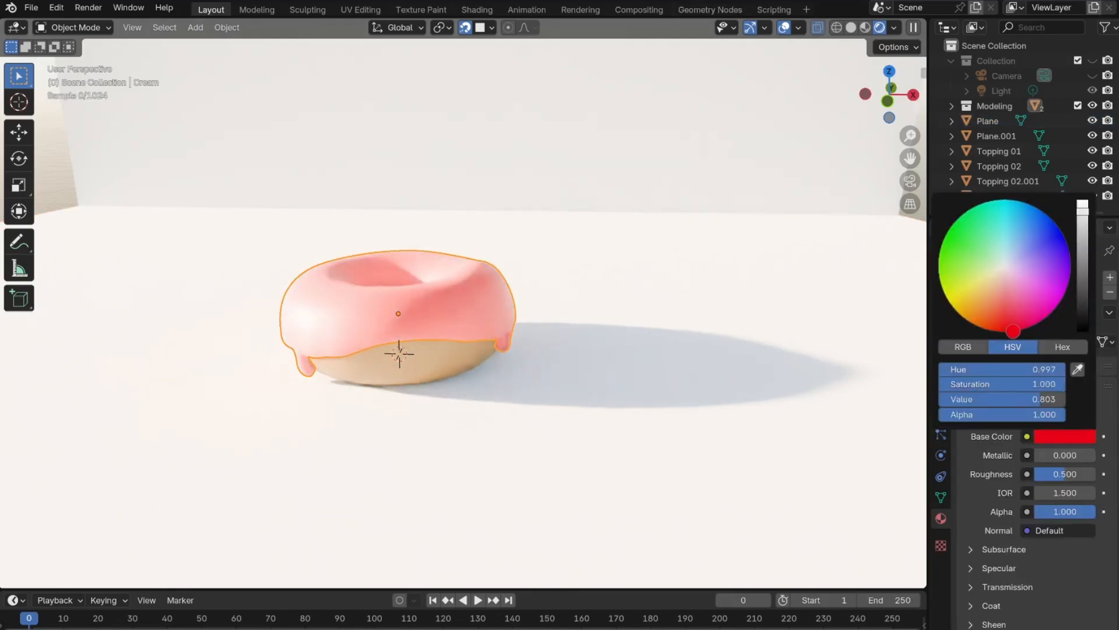
pyautogui.moveTo(1085, 219); pyautogui.dragTo(1083, 271)
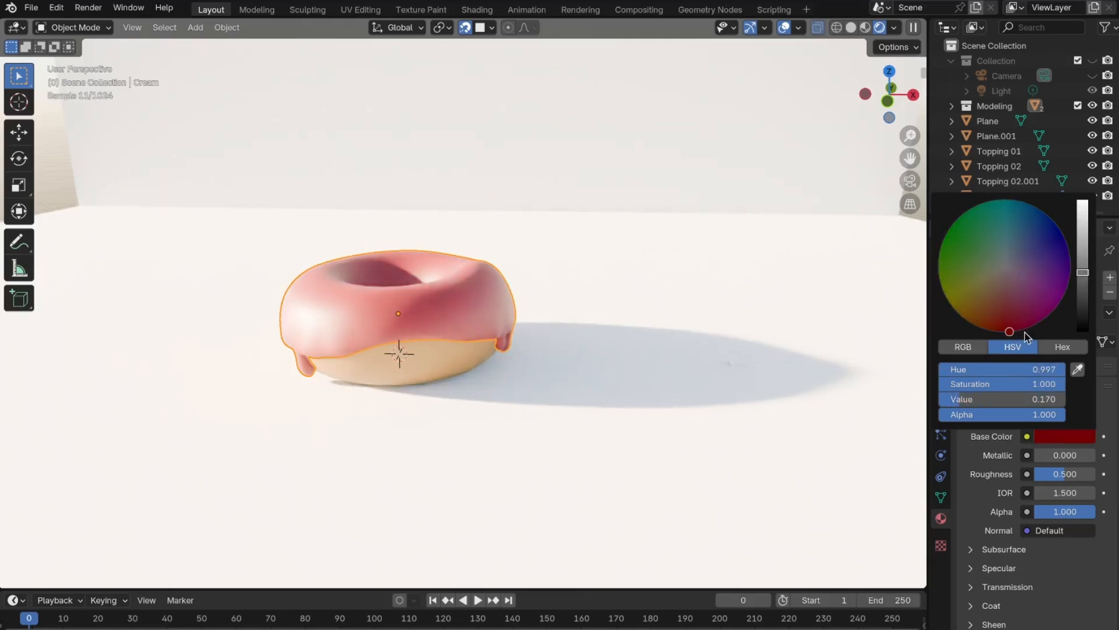
pyautogui.moveTo(1020, 332); pyautogui.dragTo(1032, 326)
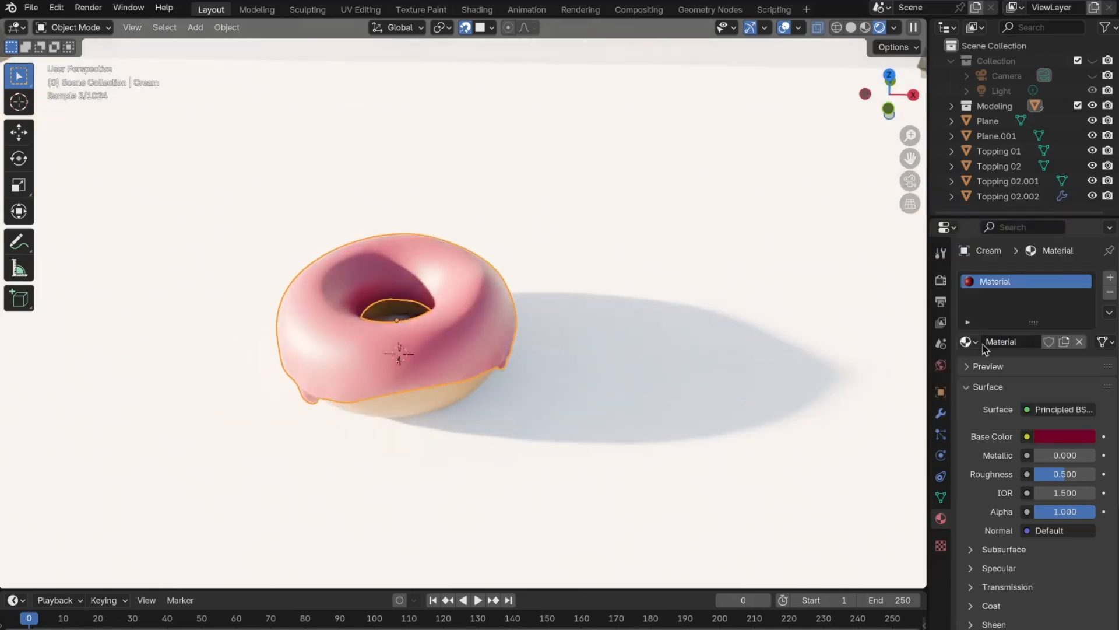
# Step: Shift the cream's base color to a darker maroon
pyautogui.click(1064, 438)
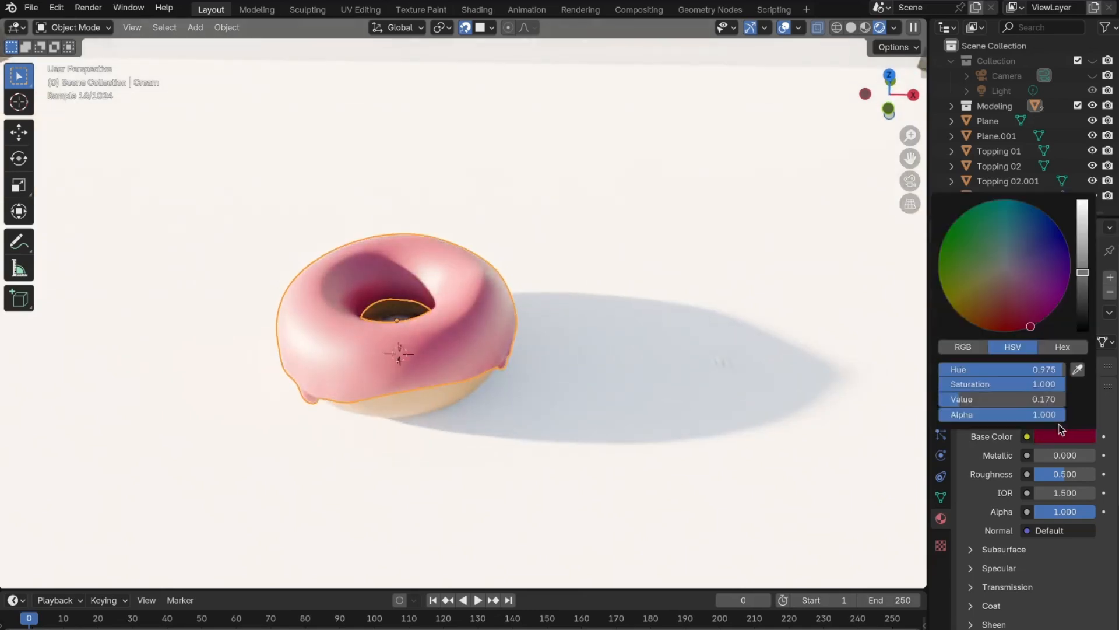
pyautogui.moveTo(1025, 323); pyautogui.dragTo(987, 330)
pyautogui.click(1064, 436)
pyautogui.moveTo(1083, 272); pyautogui.dragTo(1084, 301)
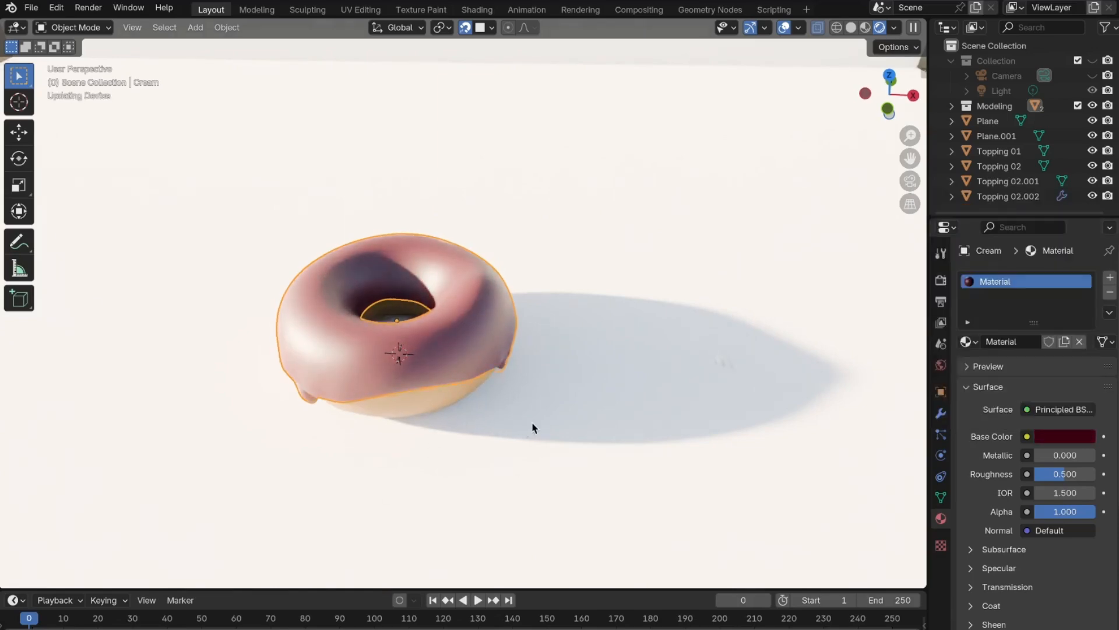
# Step: Add a cube at the world origin and scale it up by about 12.85
pyautogui.click(632, 320)
pyautogui.scroll(-4, 632, 319)
pyautogui.moveTo(553, 380); pyautogui.dragTo(272, 258, button='middle')
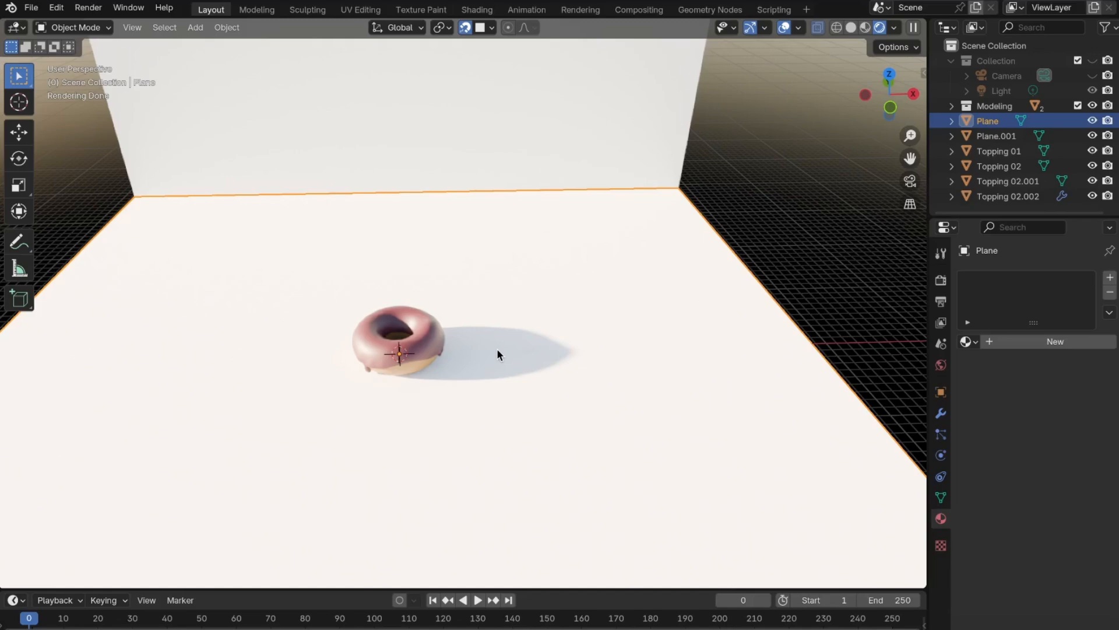
pyautogui.click(812, 281)
pyautogui.moveTo(813, 281); pyautogui.dragTo(529, 495, button='middle')
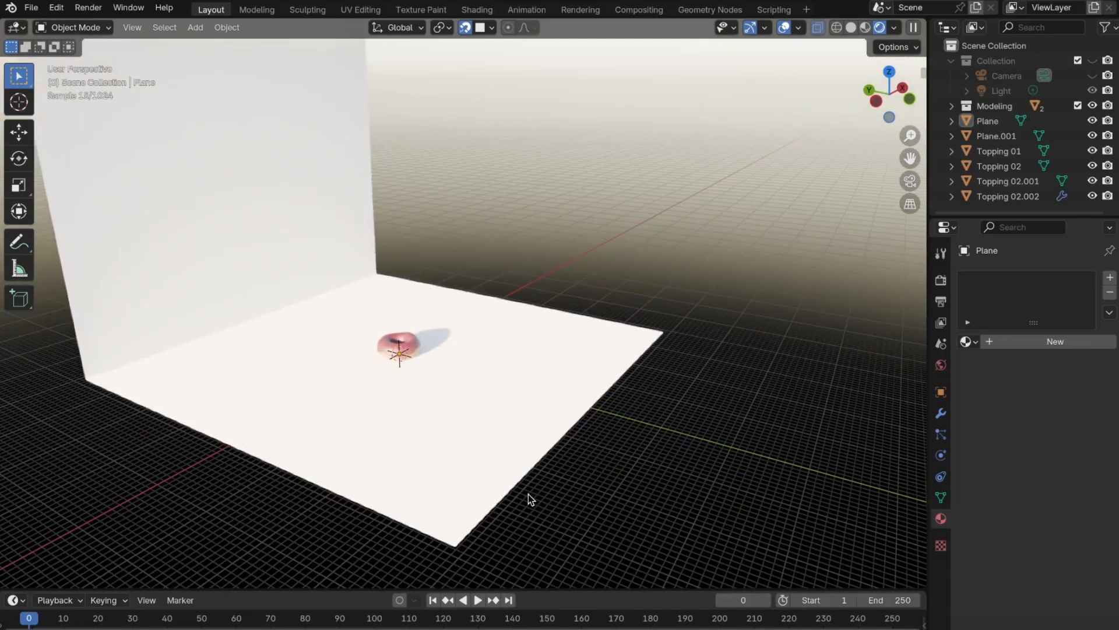
pyautogui.hotkey('shift', 'a')
pyautogui.moveTo(520, 365)
pyautogui.click(588, 375)
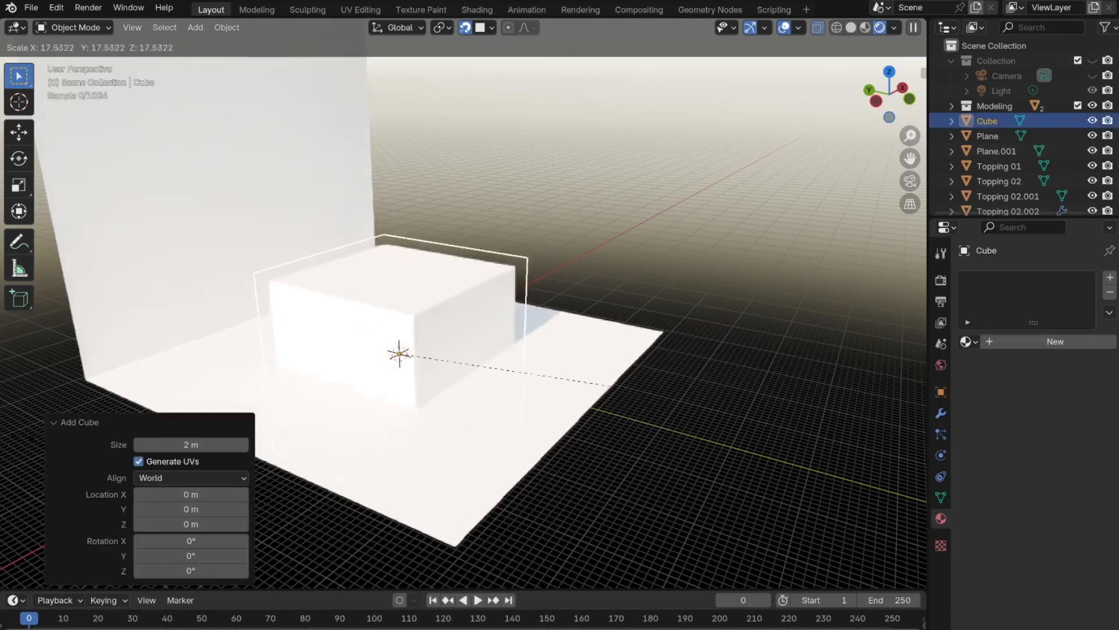
pyautogui.click(318, 440)
pyautogui.moveTo(318, 439); pyautogui.dragTo(488, 408, button='middle')
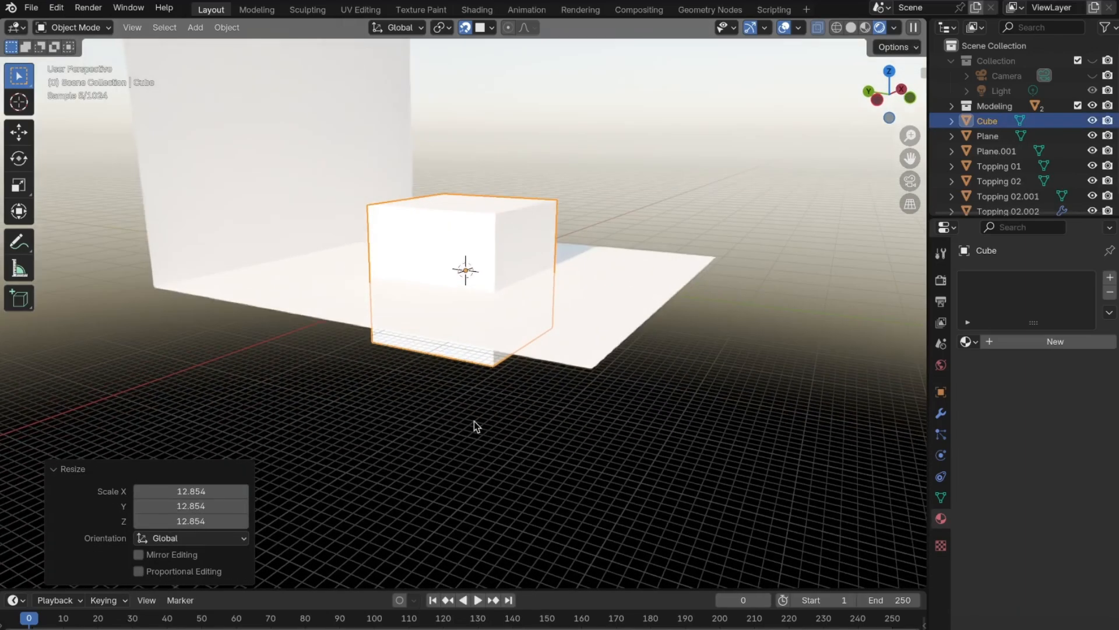
# Step: Enlarge the cube again to span the floor and raise it so its base rests on the floor around the donut
pyautogui.press('s')
pyautogui.click(669, 368)
pyautogui.moveTo(668, 379); pyautogui.dragTo(527, 225, button='middle')
pyautogui.click(527, 225)
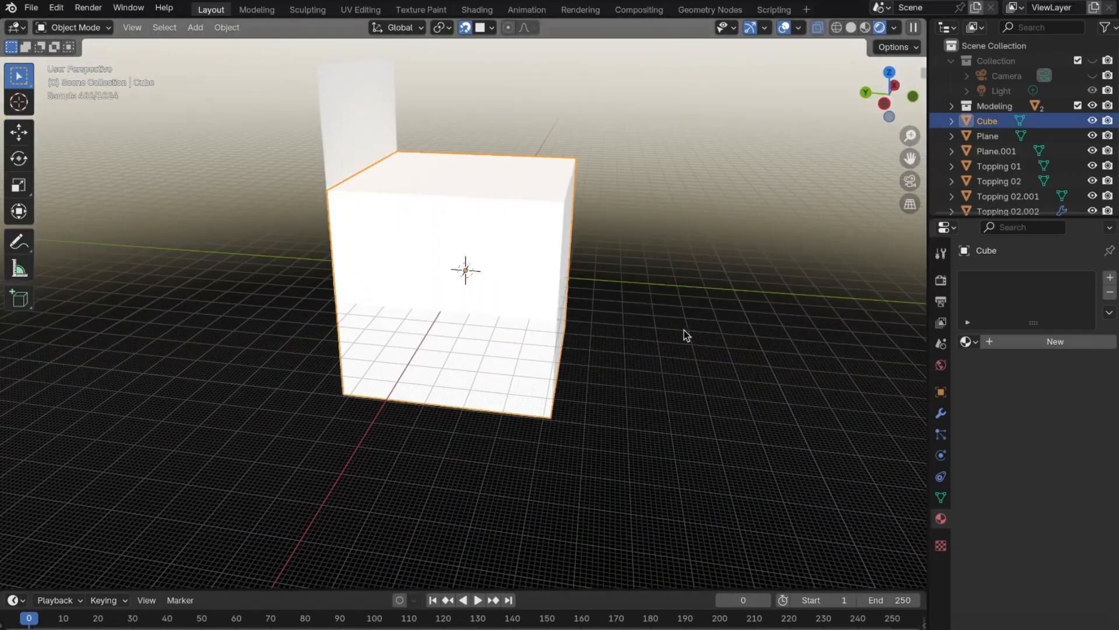
pyautogui.press('g')
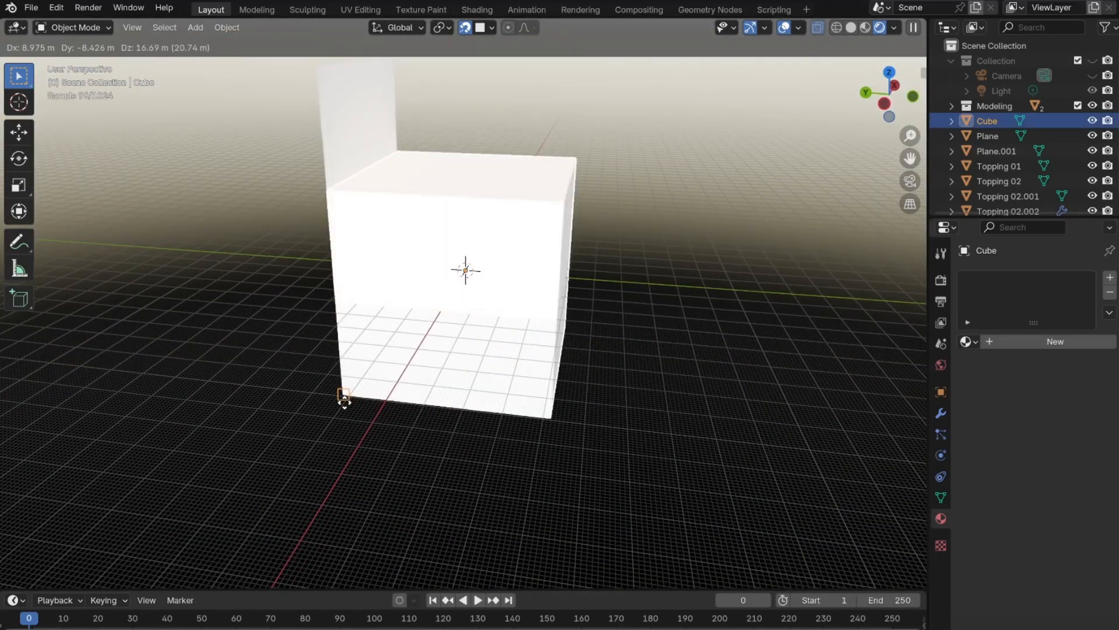
pyautogui.click(344, 395)
# Step: Try lighting the cube's interior with the hidden Collection's light, and hide the Collection again
pyautogui.moveTo(400, 332); pyautogui.dragTo(659, 313, button='middle')
pyautogui.scroll(10, 470, 208)
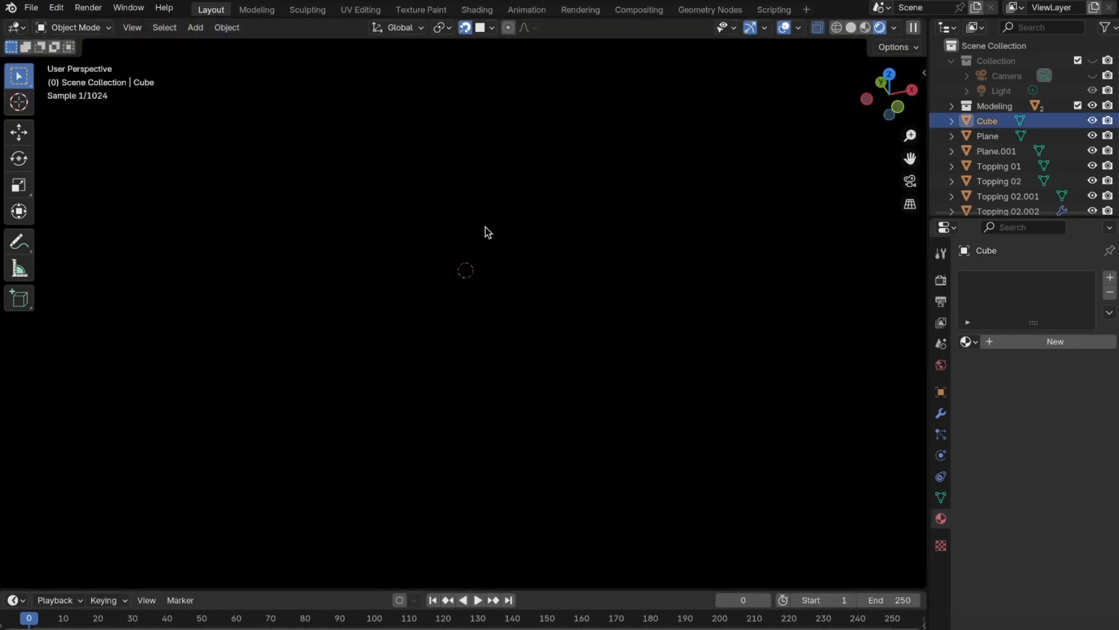
pyautogui.click(1092, 75)
pyautogui.click(1092, 60)
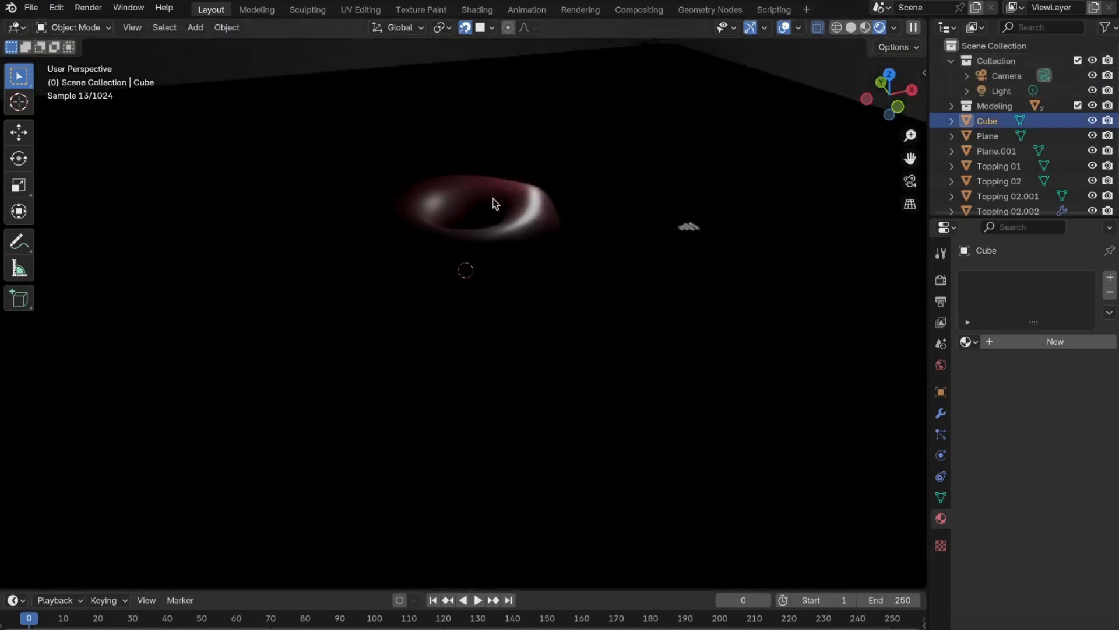
pyautogui.click(1093, 60)
pyautogui.scroll(-5, 520, 285)
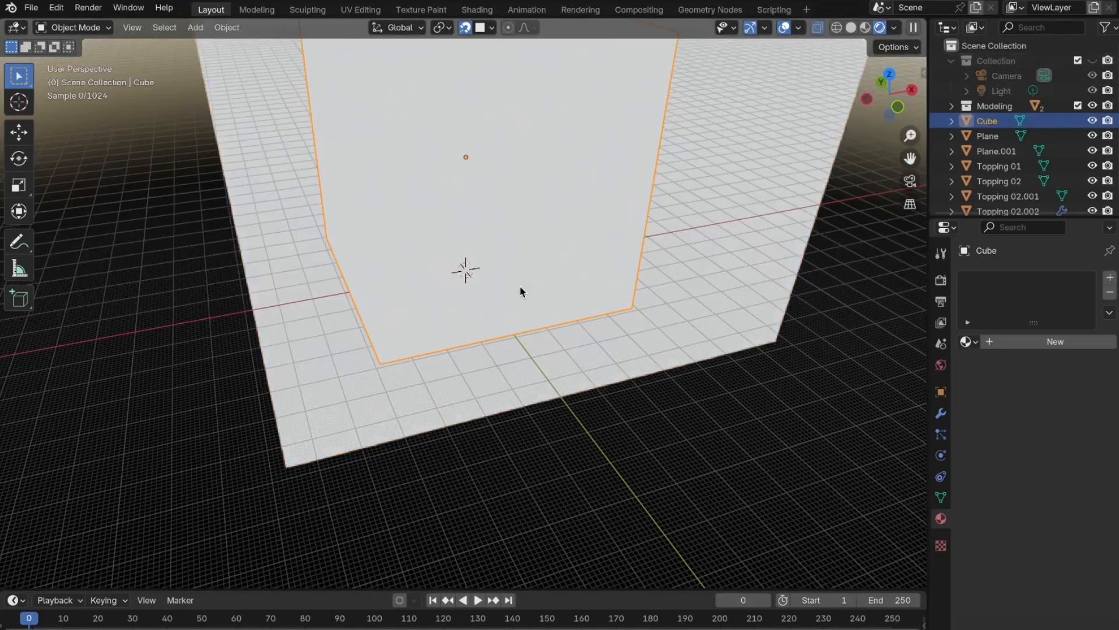
# Step: Edit the cube in solid see-through shading and inset its -X side face to form a window border
pyautogui.scroll(-3, 371, 321)
pyautogui.click(451, 270)
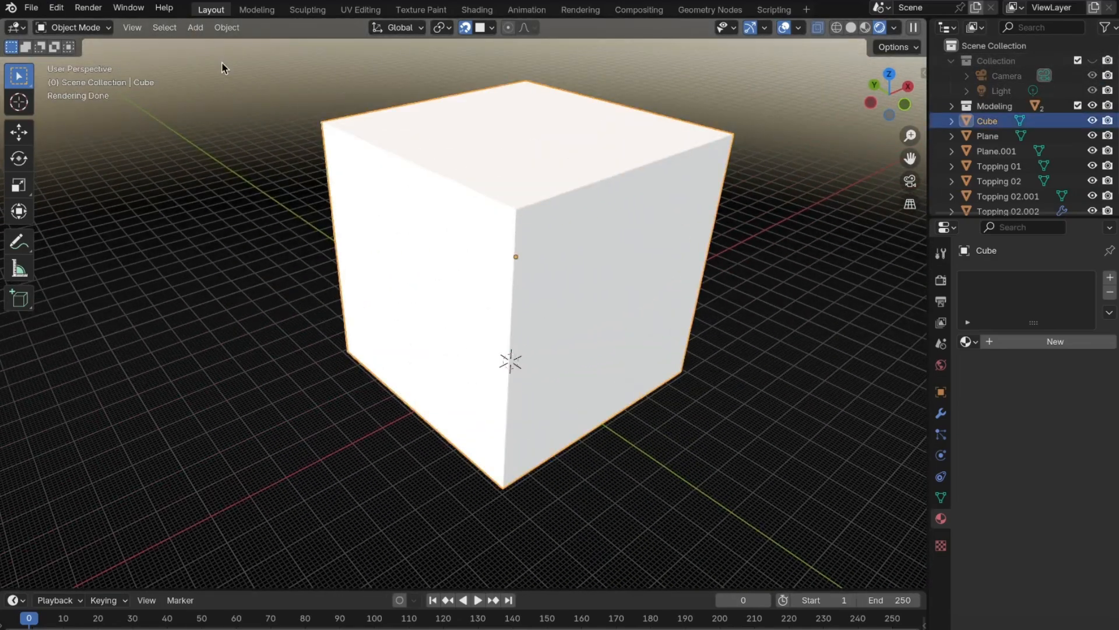
pyautogui.press('Tab')
pyautogui.click(232, 202)
pyautogui.moveTo(306, 306); pyautogui.dragTo(344, 293, button='middle')
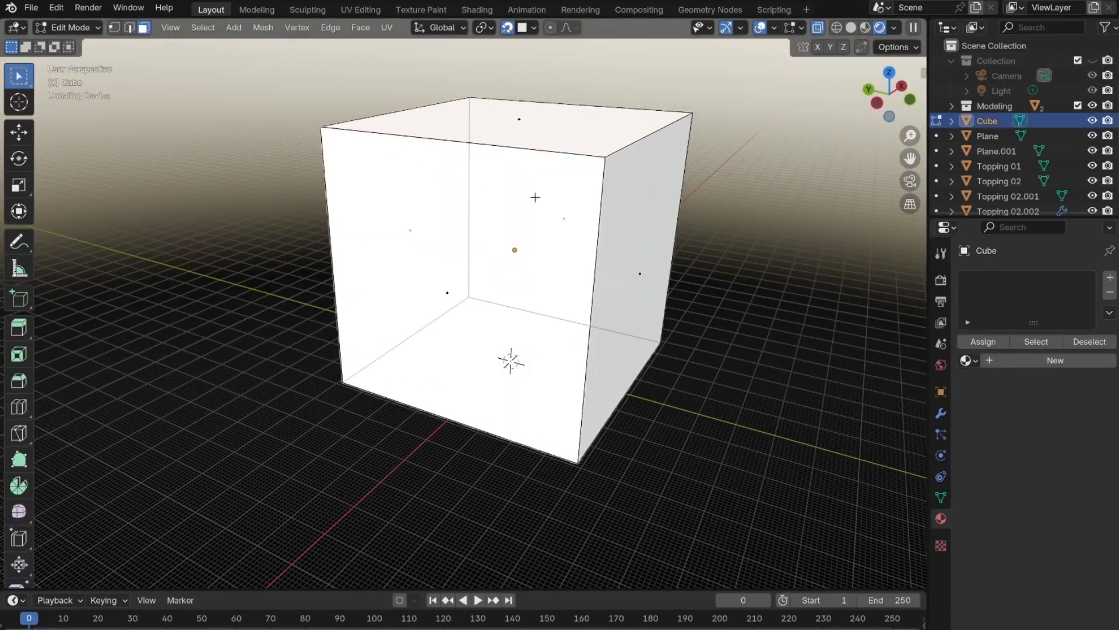
pyautogui.moveTo(535, 197); pyautogui.dragTo(477, 205, button='middle')
pyautogui.click(852, 28)
pyautogui.click(382, 250)
pyautogui.moveTo(317, 349); pyautogui.dragTo(337, 348, button='middle')
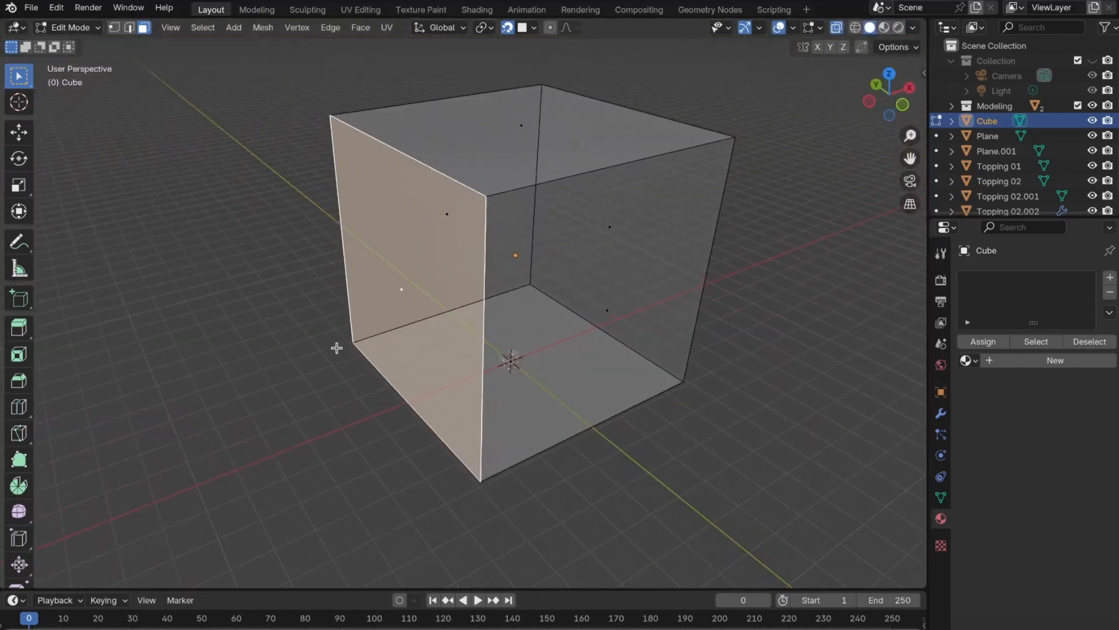
pyautogui.press('i')
pyautogui.click(352, 355)
# Step: Delete the inset window face and the cube's entire -Y front face, and return to rendered shading
pyautogui.moveTo(352, 355)
pyautogui.mouseDown(button='middle')
pyautogui.moveTo(430, 320)
pyautogui.moveTo(428, 275)
pyautogui.moveTo(730, 375)
pyautogui.moveTo(486, 221)
pyautogui.moveTo(664, 434)
pyautogui.moveTo(654, 262)
pyautogui.moveTo(799, 378)
pyautogui.moveTo(642, 400)
pyautogui.moveTo(675, 333)
pyautogui.moveTo(805, 152)
pyautogui.moveTo(817, 322)
pyautogui.moveTo(640, 410)
pyautogui.moveTo(805, 327)
pyautogui.mouseUp(button='middle')
pyautogui.press('x')
pyautogui.click(417, 310)
pyautogui.click(837, 28)
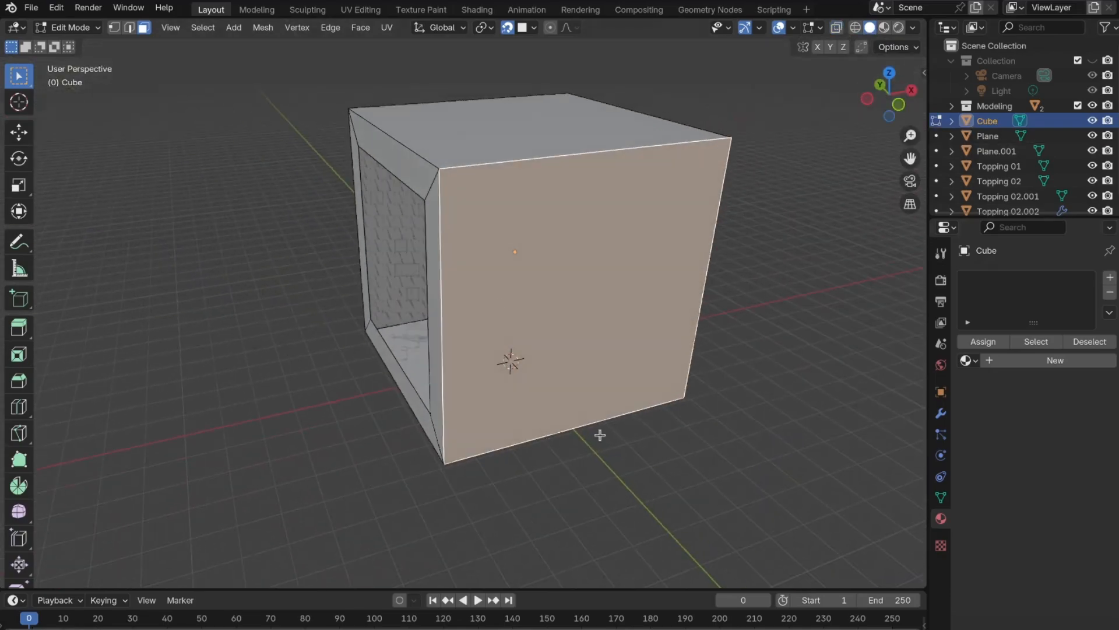
pyautogui.press('x')
pyautogui.click(652, 389)
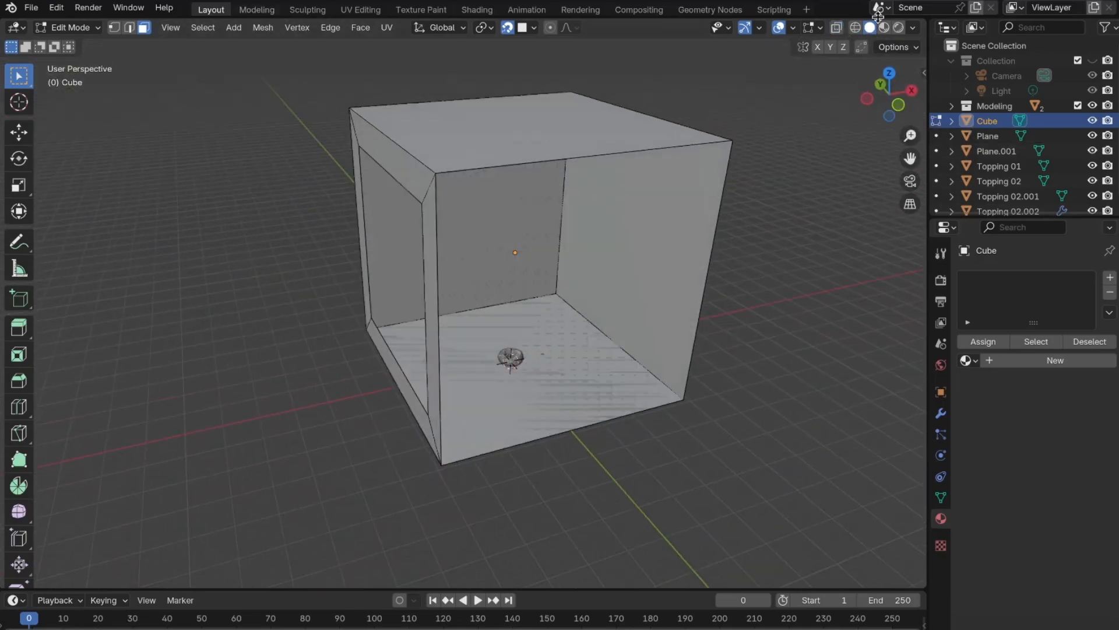
pyautogui.click(899, 27)
# Step: Delete the cube's bottom face that overlaps the floor plane
pyautogui.click(115, 28)
pyautogui.moveTo(601, 455); pyautogui.dragTo(717, 373, button='middle')
pyautogui.scroll(2, 562, 375)
pyautogui.scroll(1, 717, 373)
pyautogui.moveTo(557, 465); pyautogui.dragTo(629, 440, button='middle')
pyautogui.scroll(-3, 465, 418)
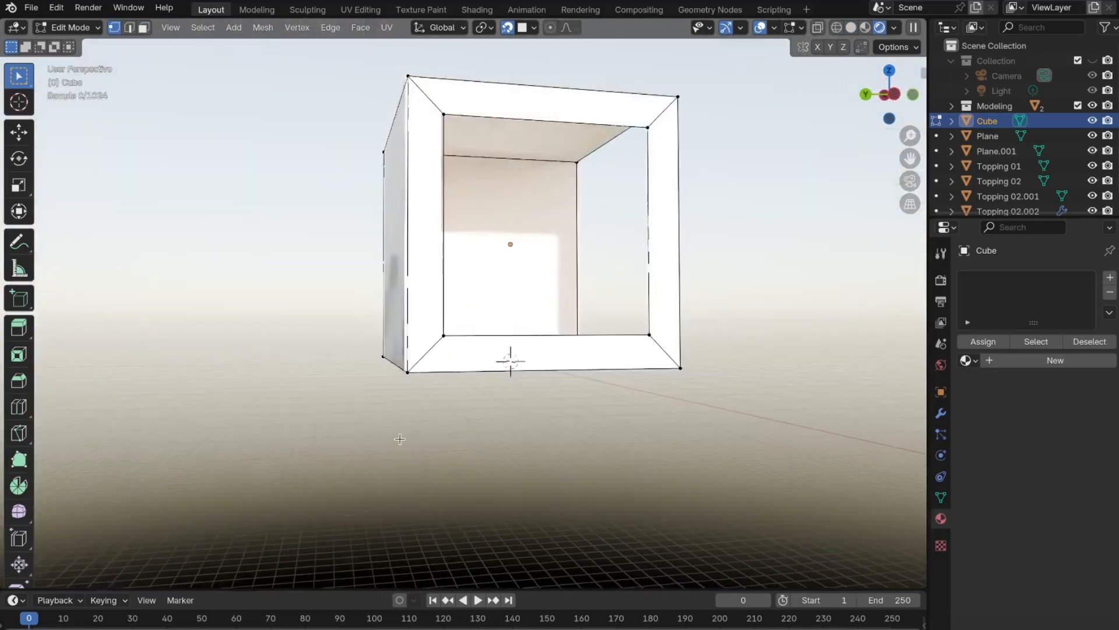
pyautogui.moveTo(395, 438); pyautogui.dragTo(431, 448, button='middle')
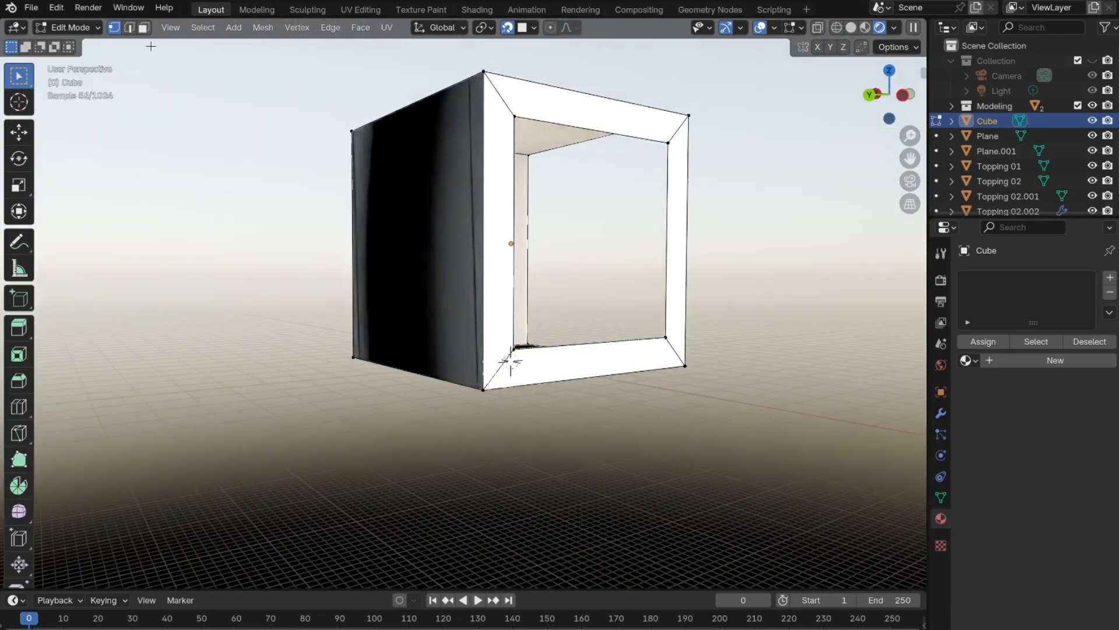
pyautogui.moveTo(580, 420); pyautogui.dragTo(575, 425, button='middle')
pyautogui.hotkey('ctrl', 'Tab')
pyautogui.click(573, 424)
pyautogui.moveTo(649, 445); pyautogui.dragTo(606, 371, button='middle')
pyautogui.press('x')
pyautogui.click(635, 444)
# Step: Examine how the sunlight entering through the window falls on the donut inside the room
pyautogui.moveTo(635, 444); pyautogui.dragTo(519, 269, button='middle')
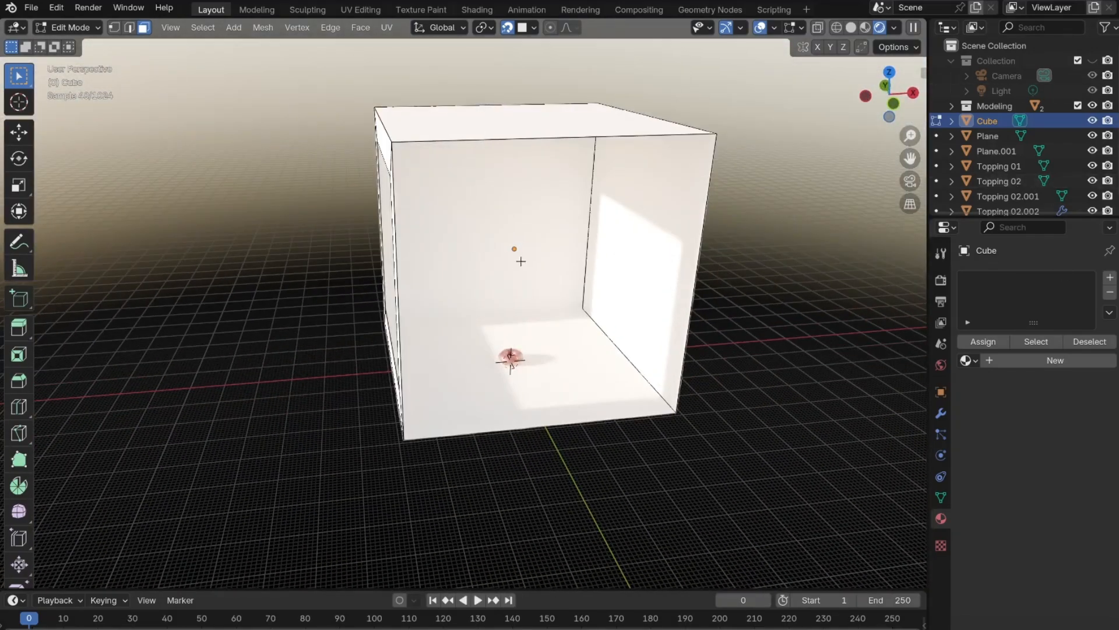
pyautogui.moveTo(426, 383); pyautogui.dragTo(564, 378, button='middle')
pyautogui.scroll(7, 597, 395)
pyautogui.scroll(6, 519, 370)
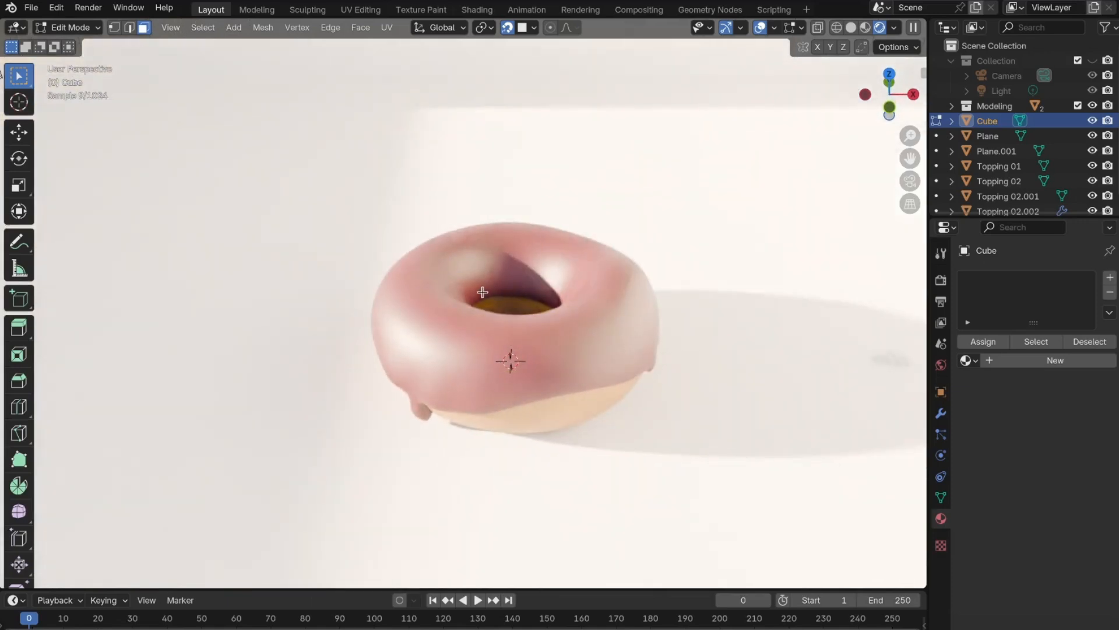
pyautogui.scroll(-6, 562, 320)
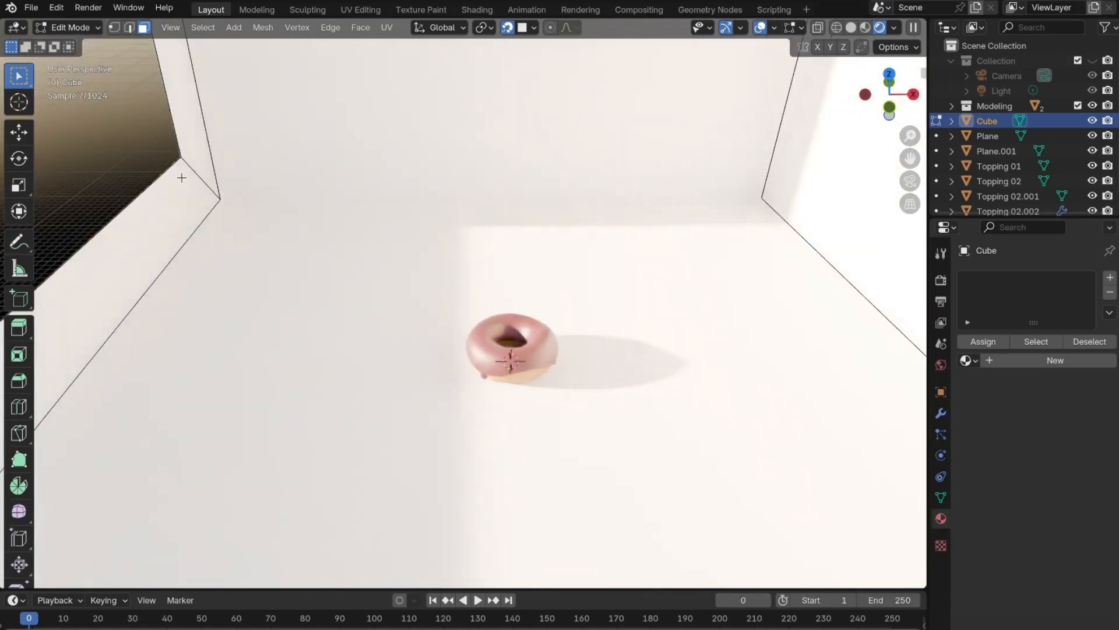
# Step: Set the world sky texture's sun rotation to about -70.6° and its sun elevation to about 13.2°
pyautogui.click(941, 364)
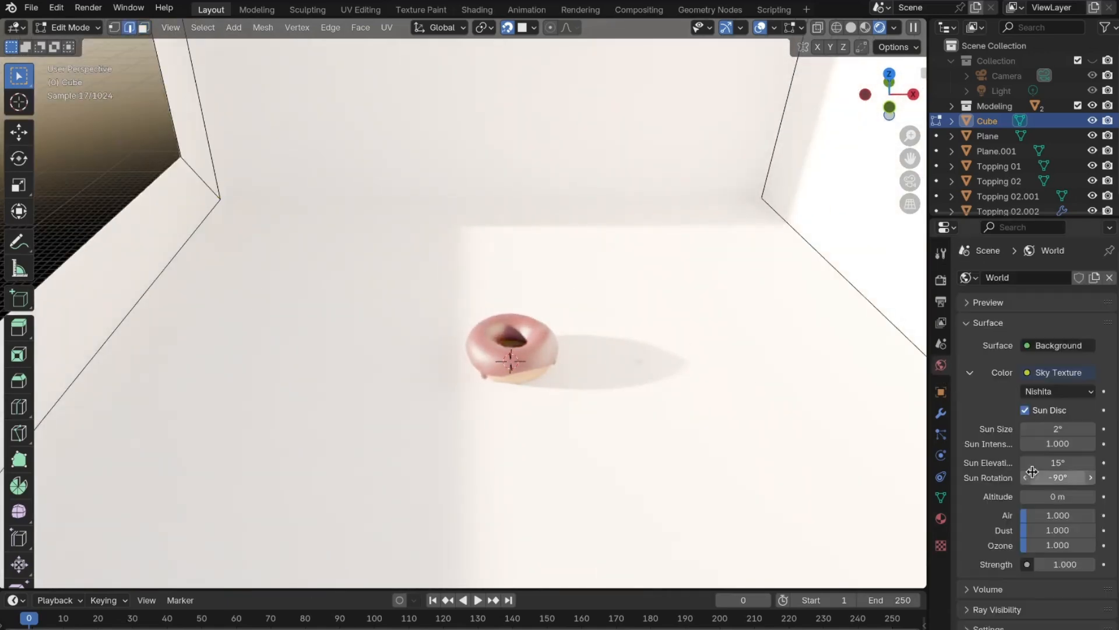
pyautogui.click(1058, 462)
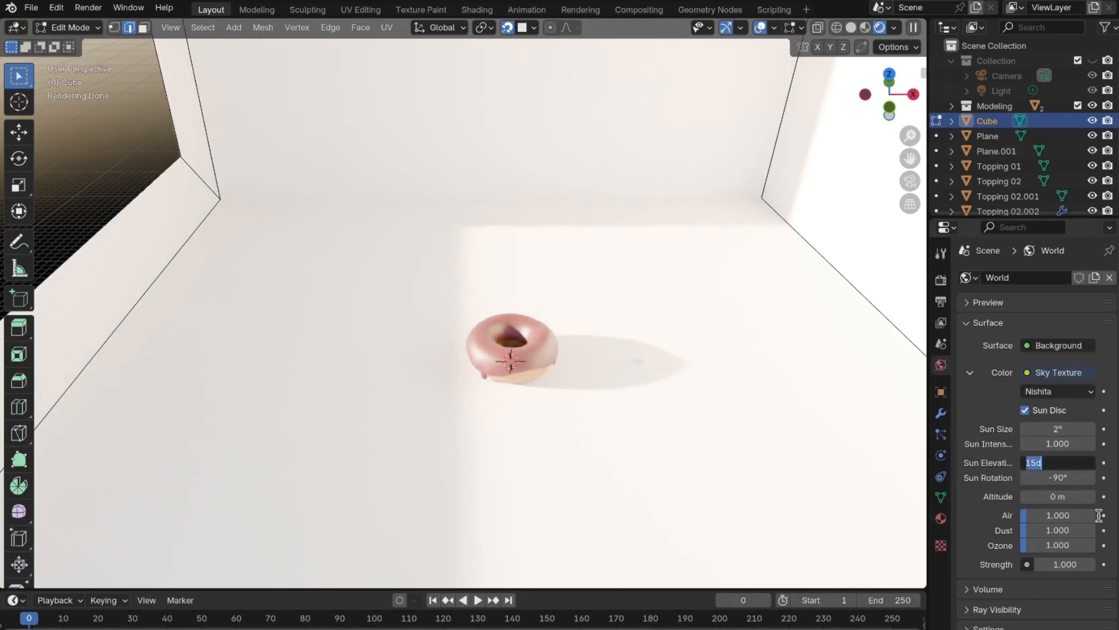
pyautogui.moveTo(1072, 482); pyautogui.dragTo(1094, 481)
pyautogui.scroll(-1, 594, 437)
pyautogui.keyDown('shift'); pyautogui.moveTo(594, 440); pyautogui.dragTo(609, 390, button='middle'); pyautogui.keyUp('shift')
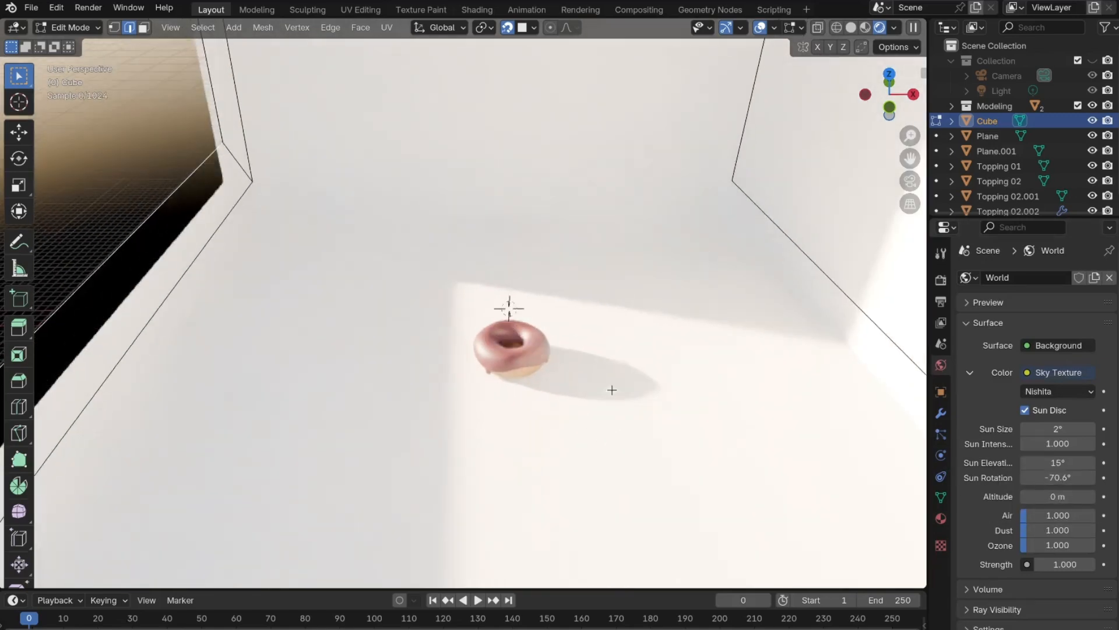
pyautogui.moveTo(1059, 463); pyautogui.dragTo(1057, 464)
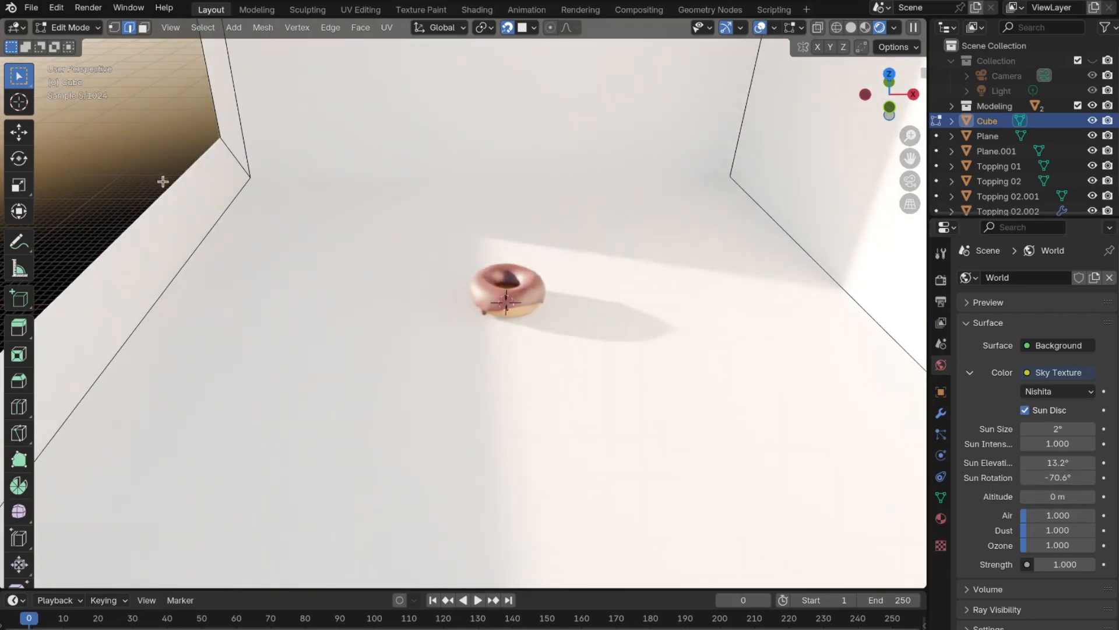
# Step: Adjust the position of the window opening's far vertical edge along the Y axis
pyautogui.scroll(-2, 274, 149)
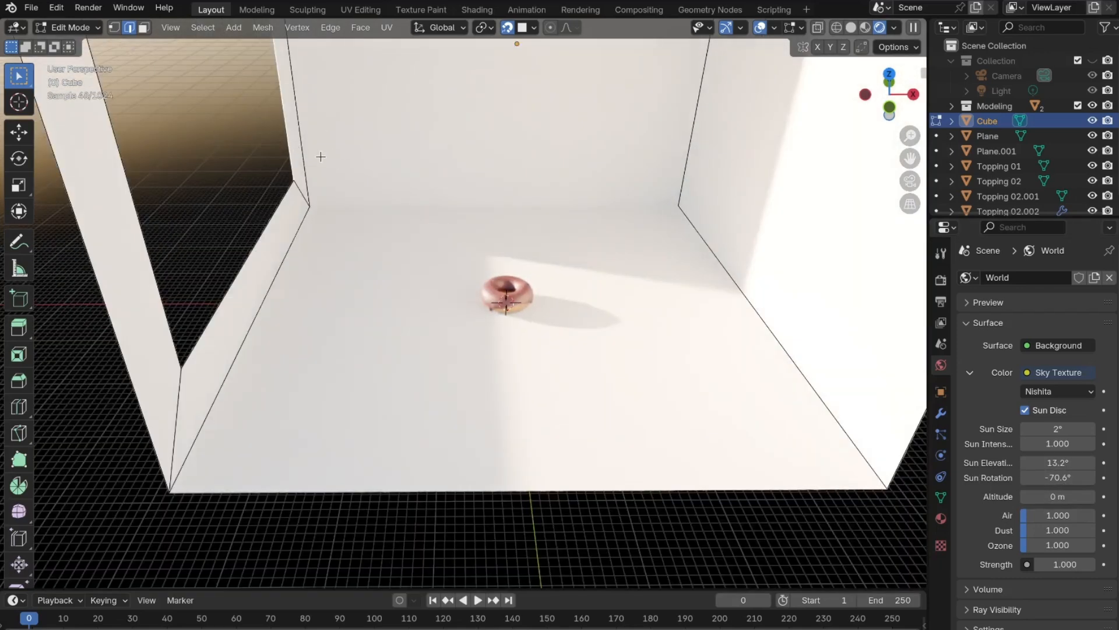
pyautogui.press('g')
pyautogui.press('y')
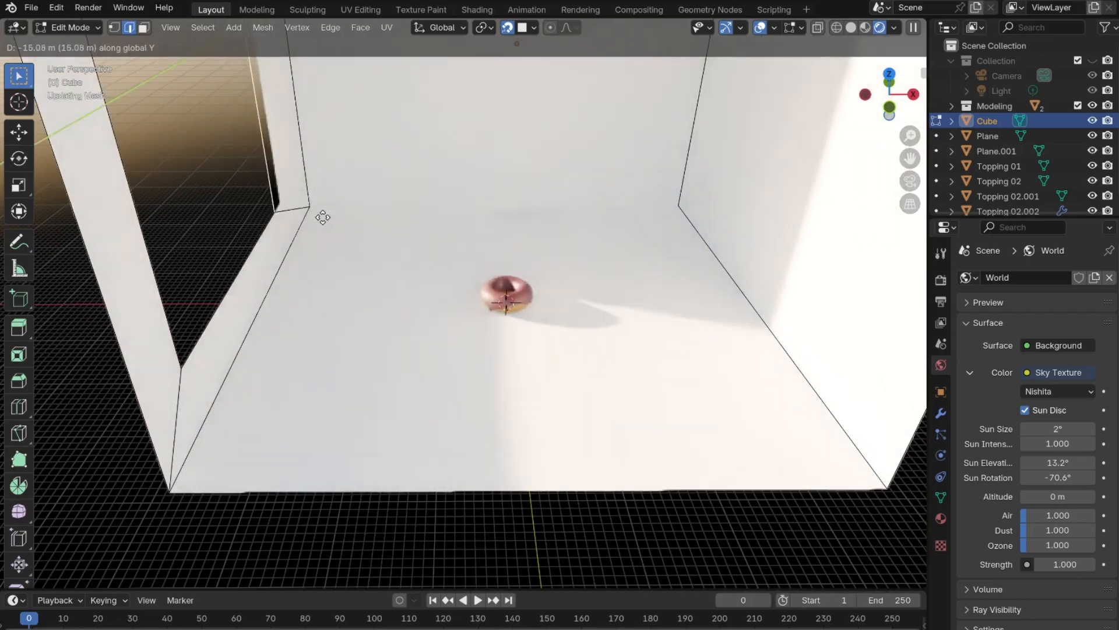
pyautogui.click(326, 221)
pyautogui.moveTo(365, 316); pyautogui.dragTo(324, 313, button='middle')
pyautogui.click(282, 193)
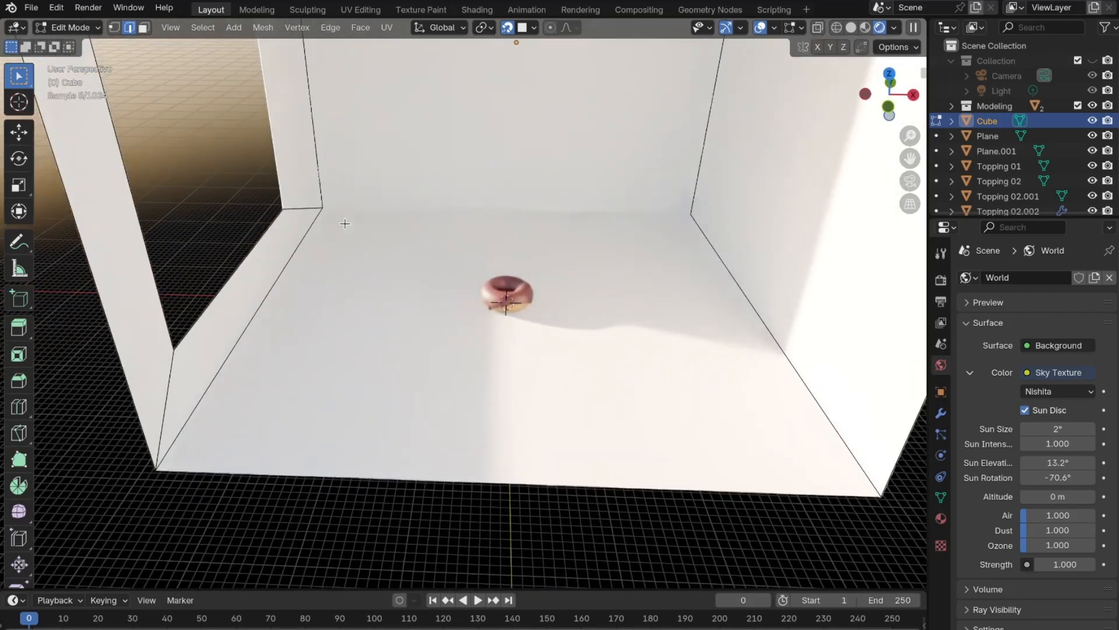
pyautogui.press('g')
pyautogui.press('y')
pyautogui.click(365, 200)
# Step: Move the window opening's near vertical edge along Y toward the back wall to narrow the window
pyautogui.press('g')
pyautogui.press('y')
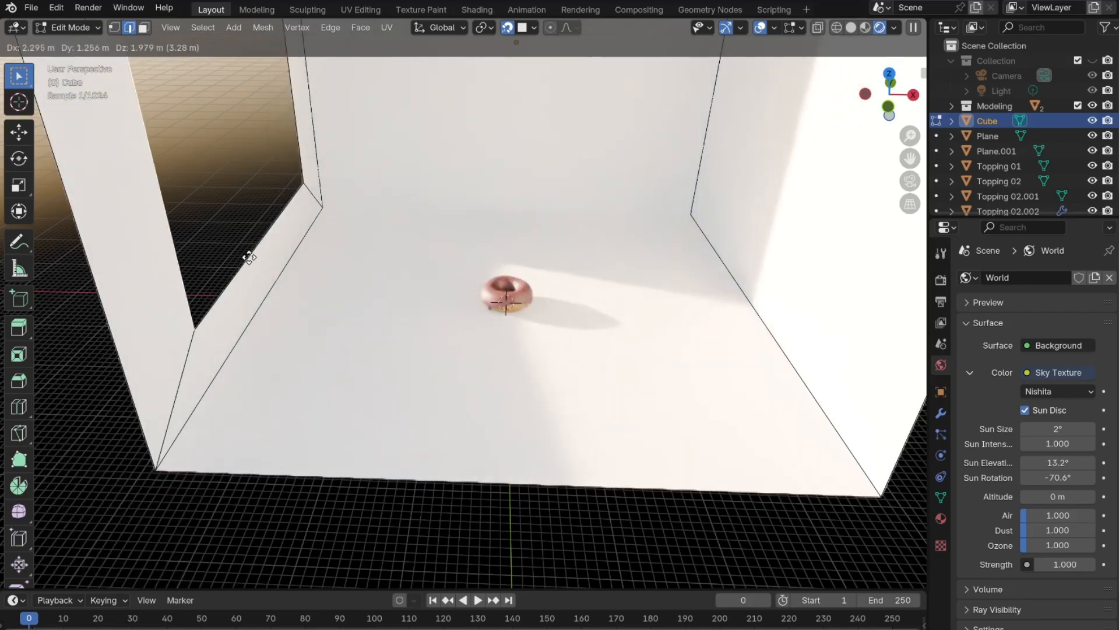
pyautogui.click(321, 210)
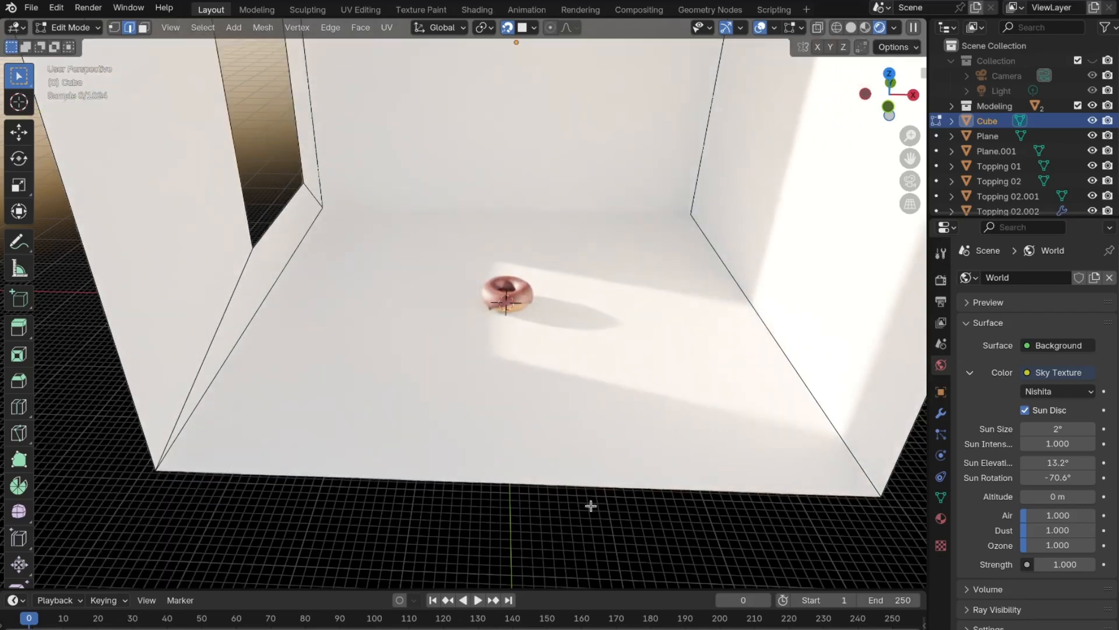
pyautogui.scroll(10, 539, 378)
pyautogui.scroll(-10, 540, 378)
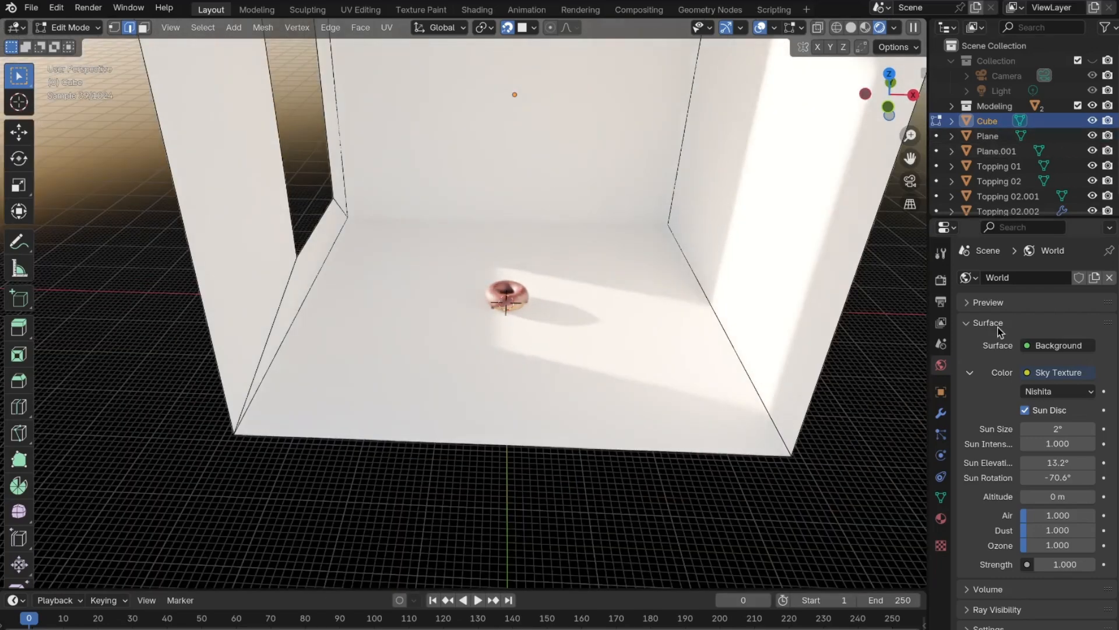
# Step: Return to Object Mode and move the Cube, Plane and Plane.001 objects into Collection
pyautogui.click(988, 136)
pyautogui.click(73, 27)
pyautogui.click(90, 44)
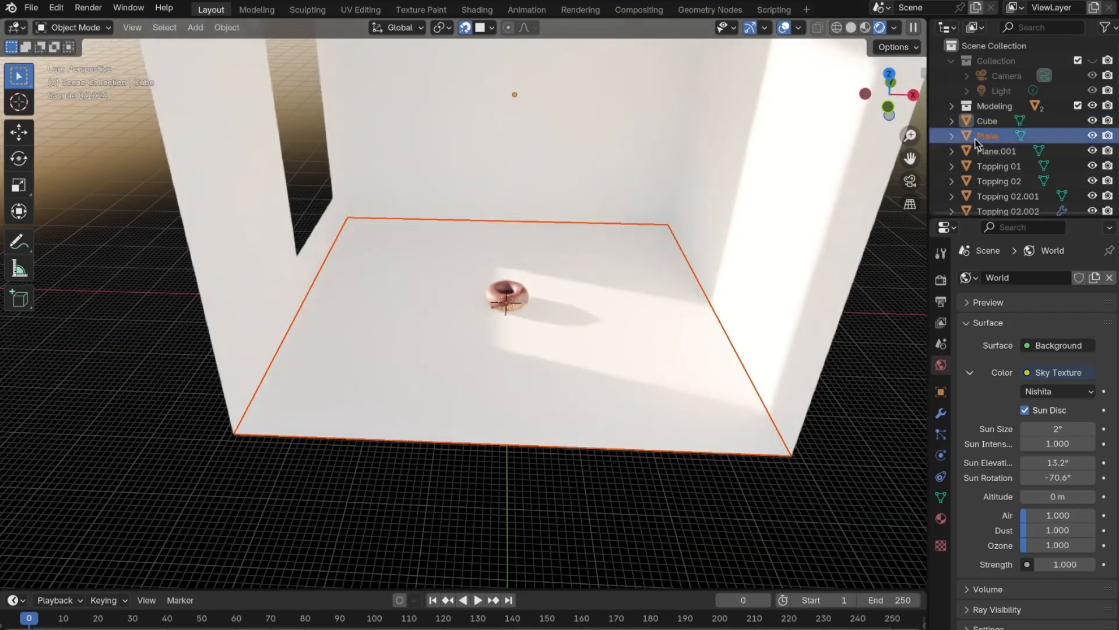
pyautogui.click(1007, 152)
pyautogui.keyDown('shift'); pyautogui.click(993, 123); pyautogui.keyUp('shift')
pyautogui.moveTo(994, 143); pyautogui.dragTo(1000, 87)
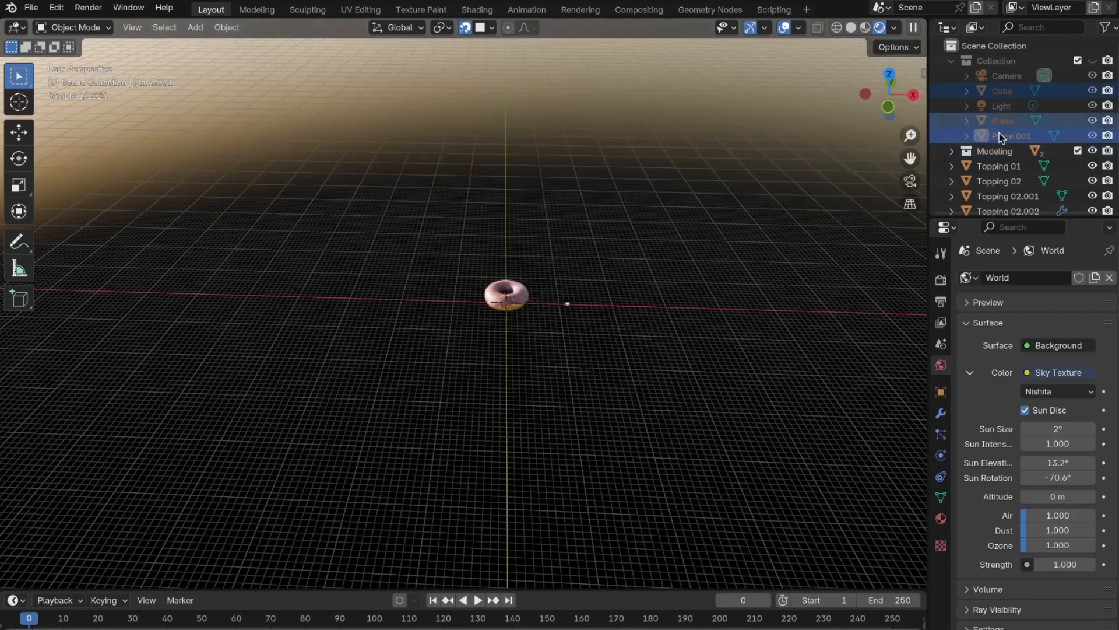
# Step: Make Collection visible again and hide its Light from the viewport
pyautogui.click(1093, 61)
pyautogui.scroll(10, 481, 319)
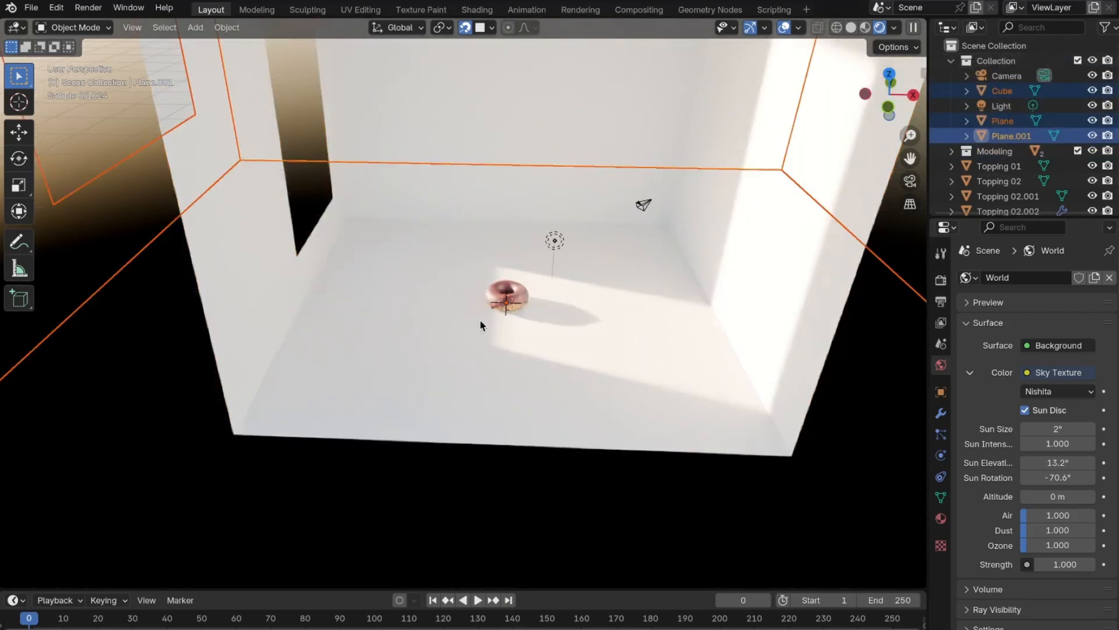
pyautogui.click(1093, 106)
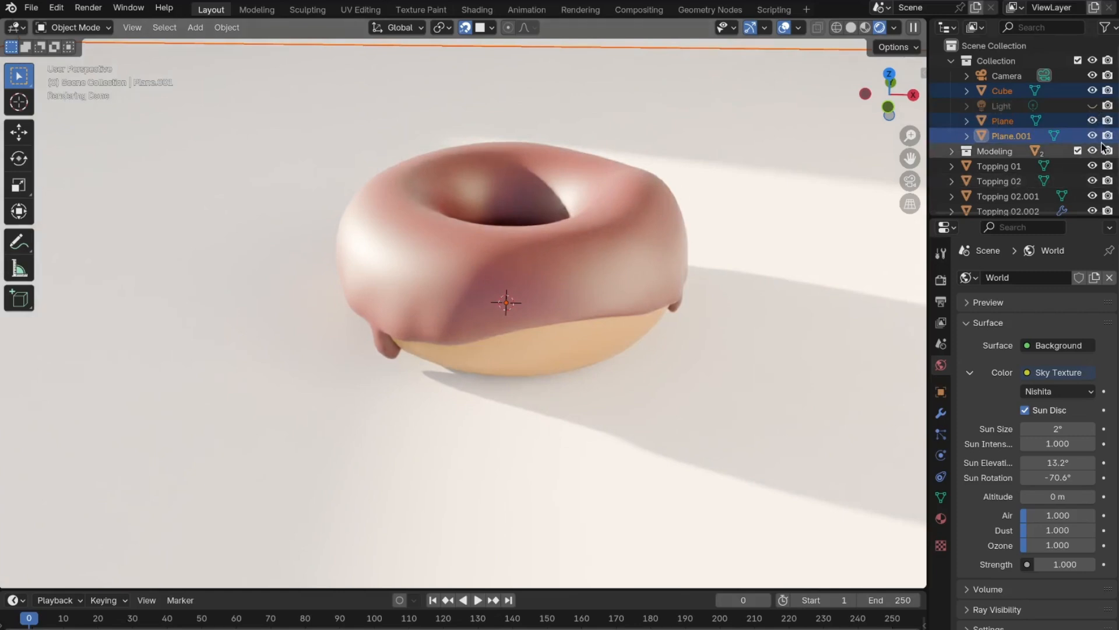
pyautogui.click(1093, 106)
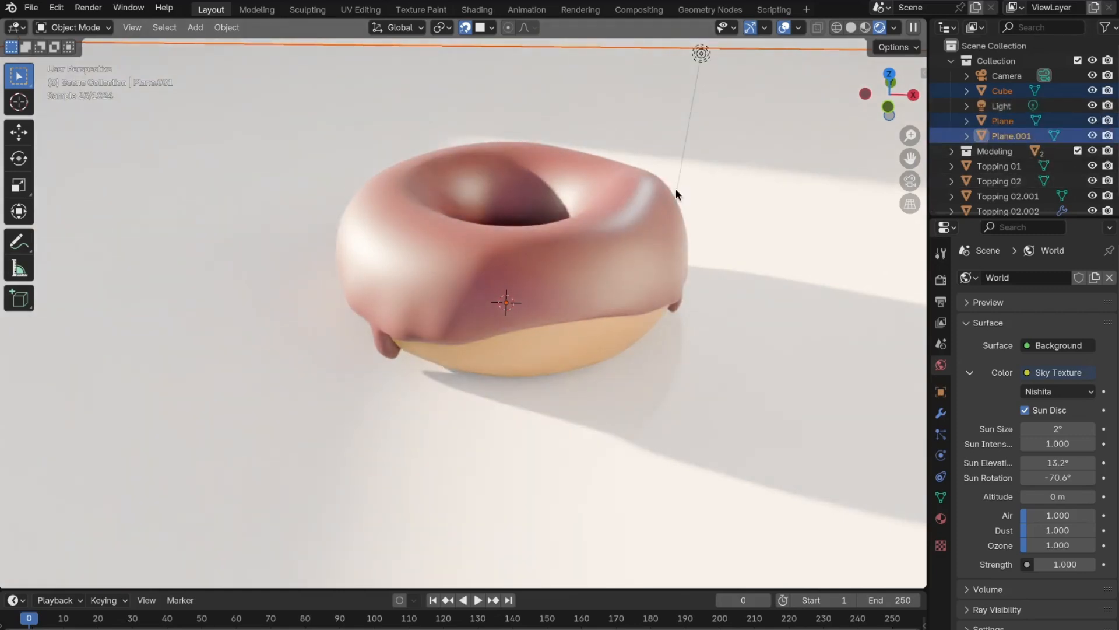
pyautogui.click(1093, 106)
pyautogui.scroll(-3, 494, 350)
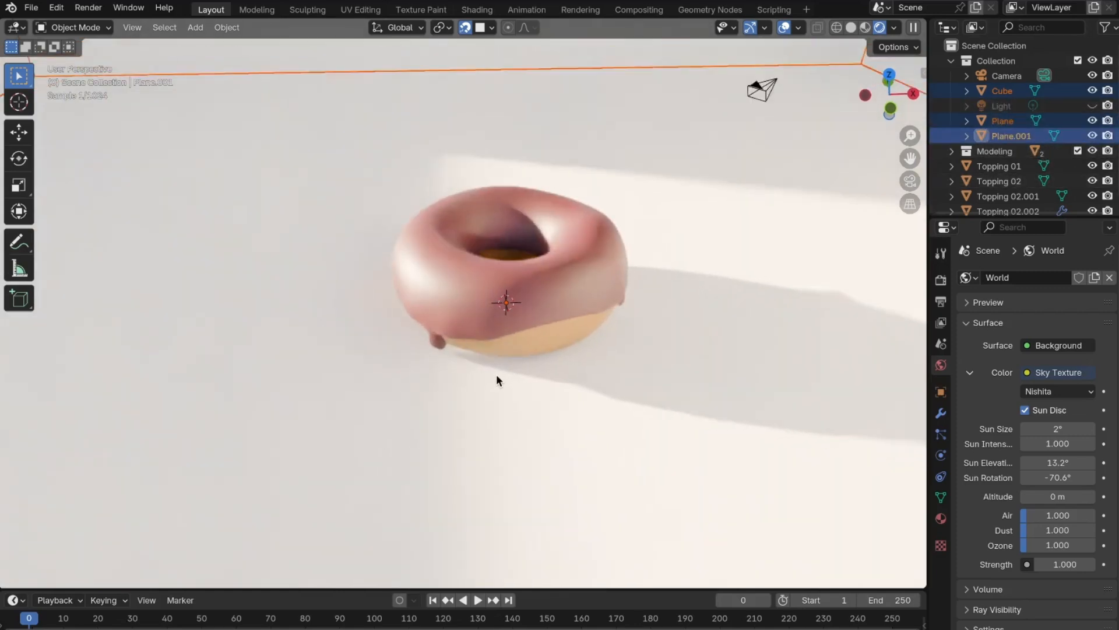
# Step: Give the floor plane a new material with a dark red base color of hue 0.005, saturation 1.000 and value about 0.179
pyautogui.scroll(-4, 496, 381)
pyautogui.click(907, 425)
pyautogui.click(941, 518)
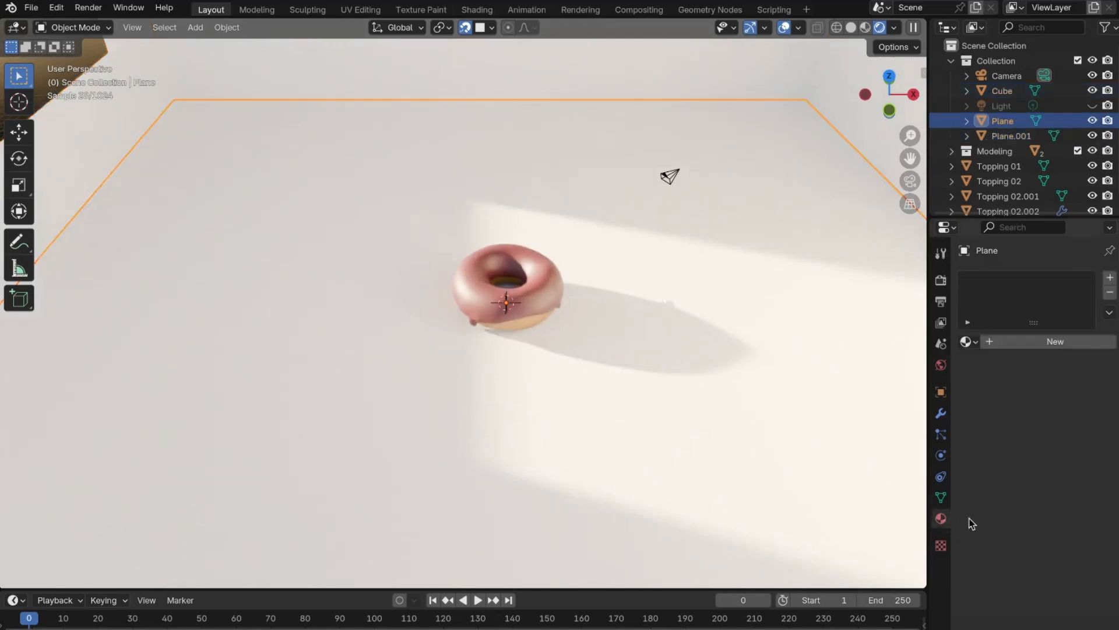
pyautogui.click(1056, 341)
pyautogui.click(1066, 436)
pyautogui.click(998, 331)
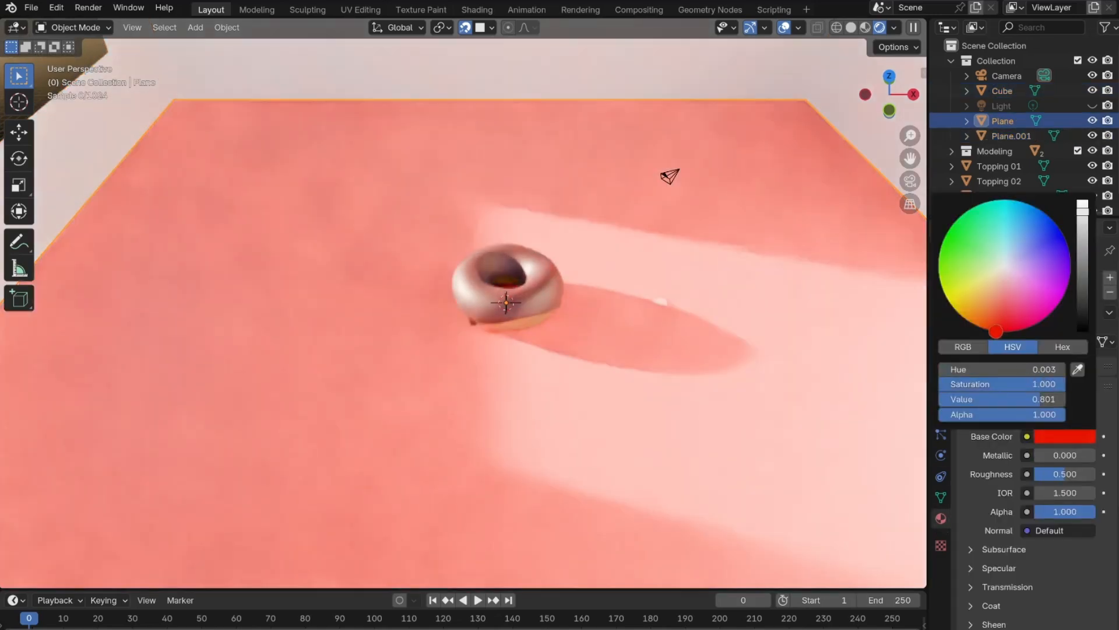
pyautogui.moveTo(997, 331); pyautogui.dragTo(995, 331)
pyautogui.click(1069, 436)
pyautogui.moveTo(1084, 215); pyautogui.dragTo(1083, 271)
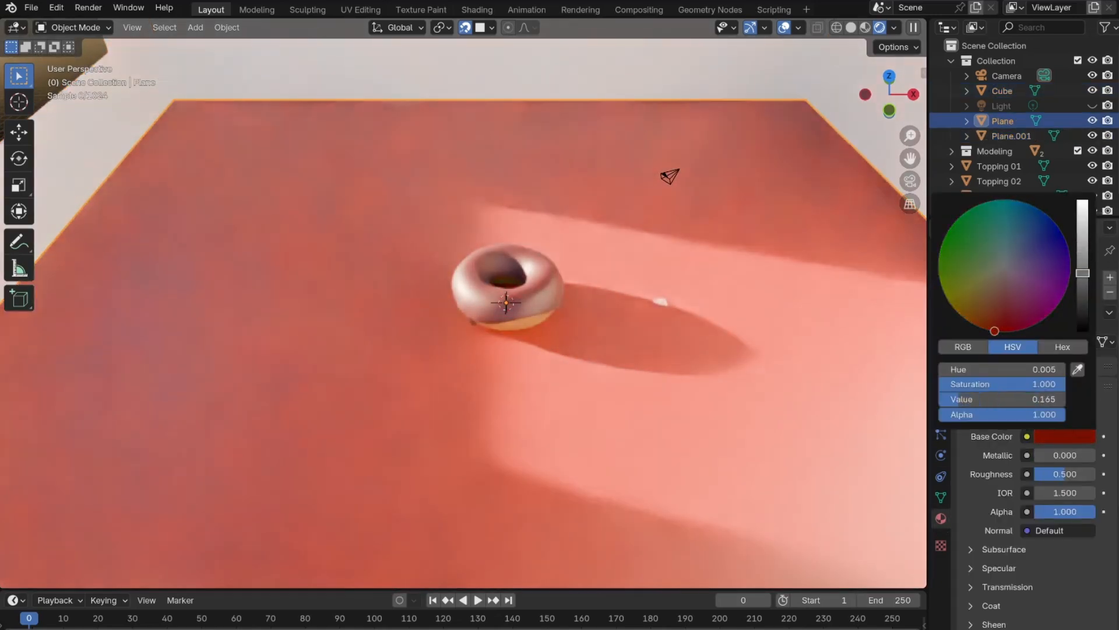
pyautogui.click(990, 332)
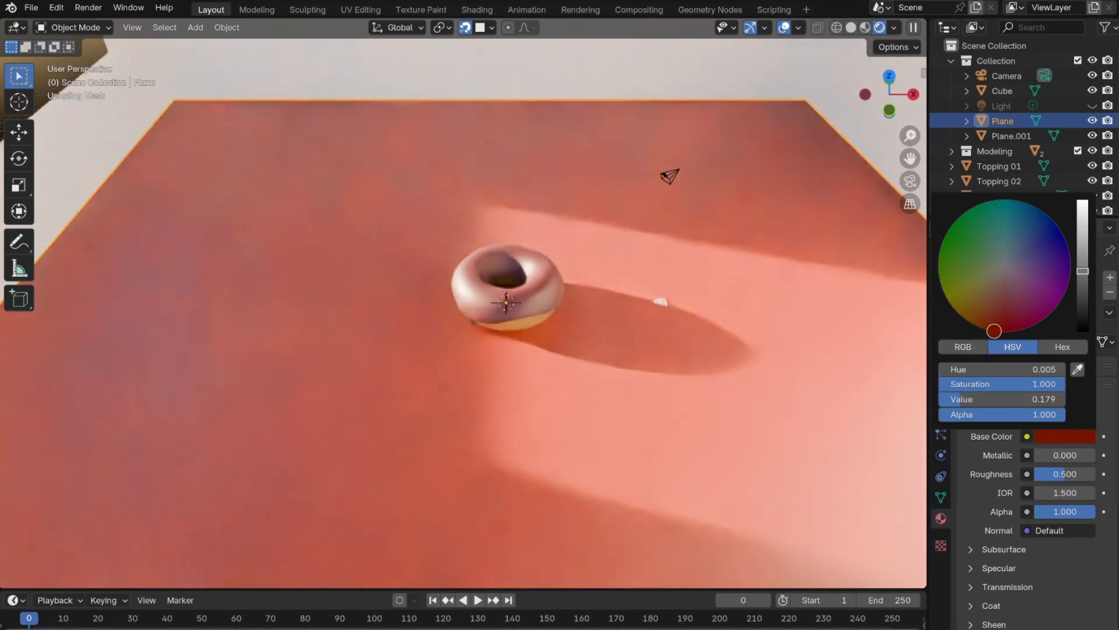
# Step: Set the floor material's roughness to 0.195 and IOR to 1.5, and name the material Plane
pyautogui.moveTo(1067, 474)
pyautogui.mouseDown()
pyautogui.moveTo(1044, 473)
pyautogui.moveTo(1065, 492)
pyautogui.moveTo(1049, 492)
pyautogui.moveTo(1071, 493)
pyautogui.mouseUp()
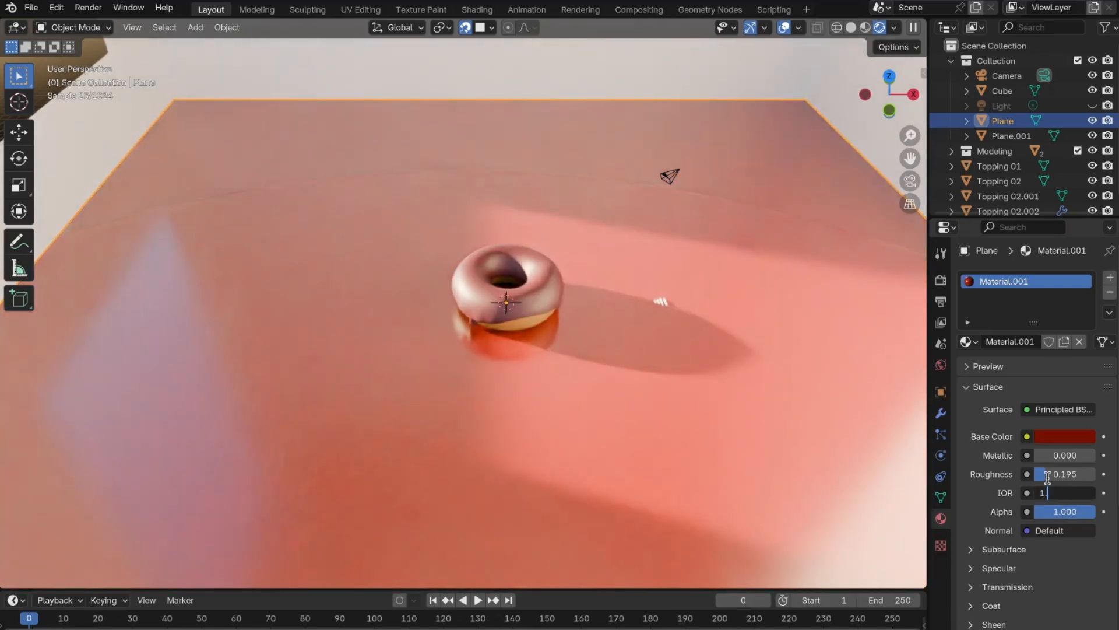
pyautogui.write('.5')
pyautogui.press('Return')
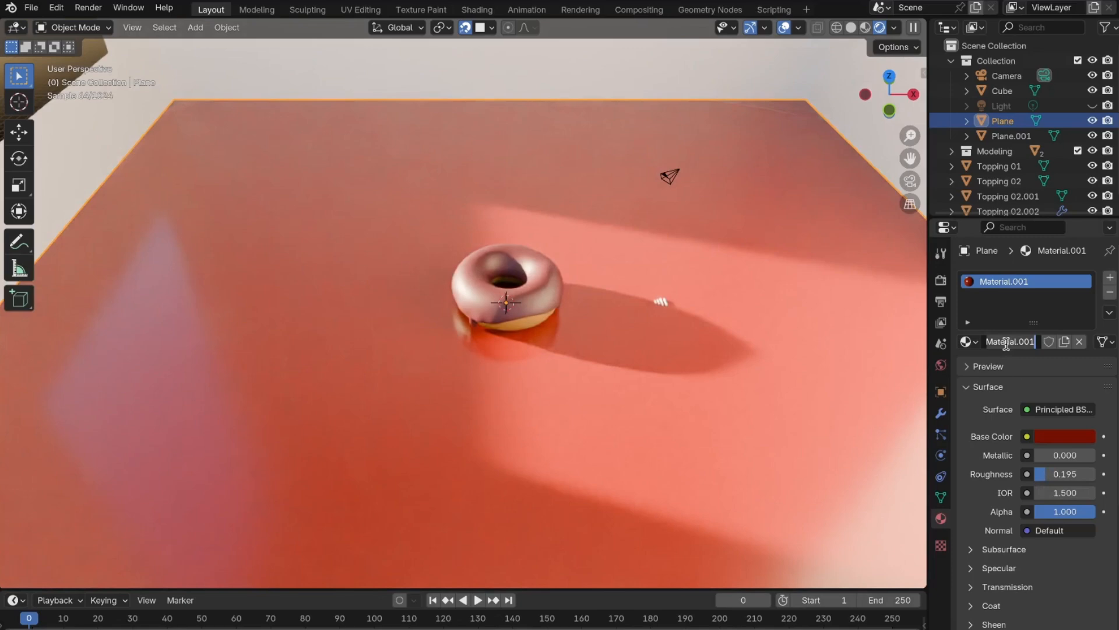
# Step: Rename the floor plane object Plane 01 and the back wall plane object Plane 02
pyautogui.rightClick(1009, 120)
pyautogui.doubleClick(1017, 120)
pyautogui.write('01')
pyautogui.press('Return')
pyautogui.doubleClick(1016, 120)
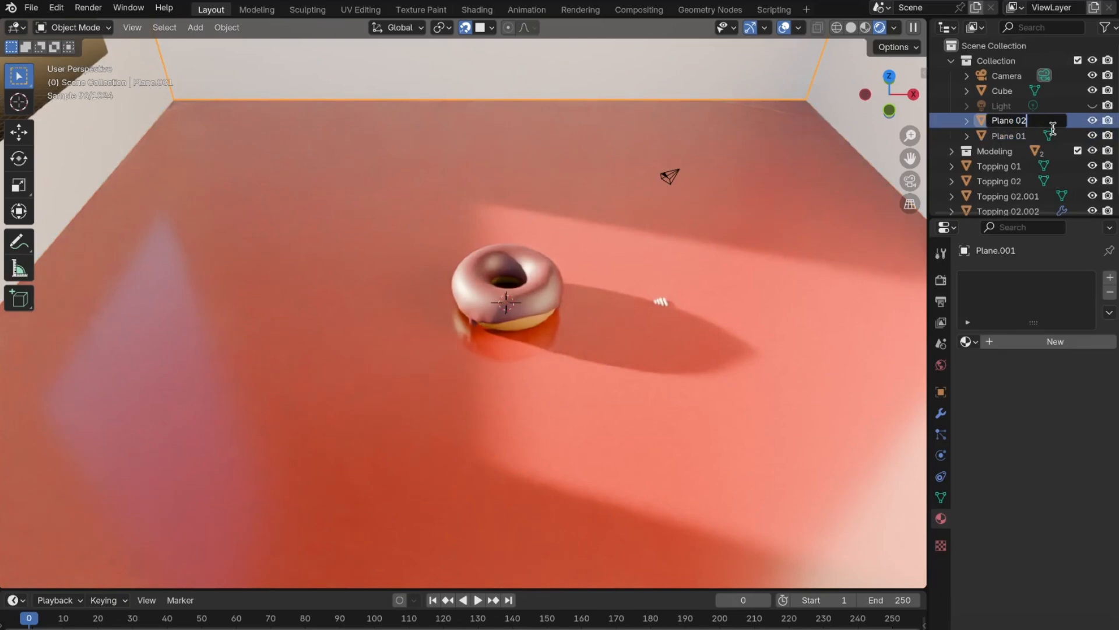
pyautogui.write('Plane 02')
pyautogui.press('Return')
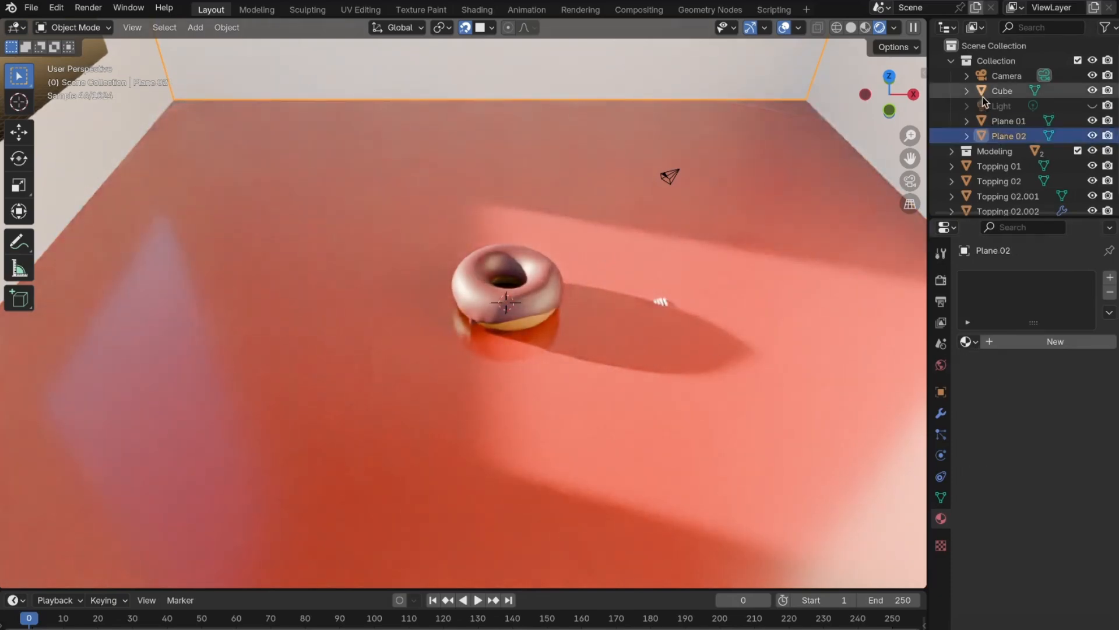
# Step: Assign the existing Plane material to the back wall Plane 02
pyautogui.click(976, 342)
pyautogui.click(907, 388)
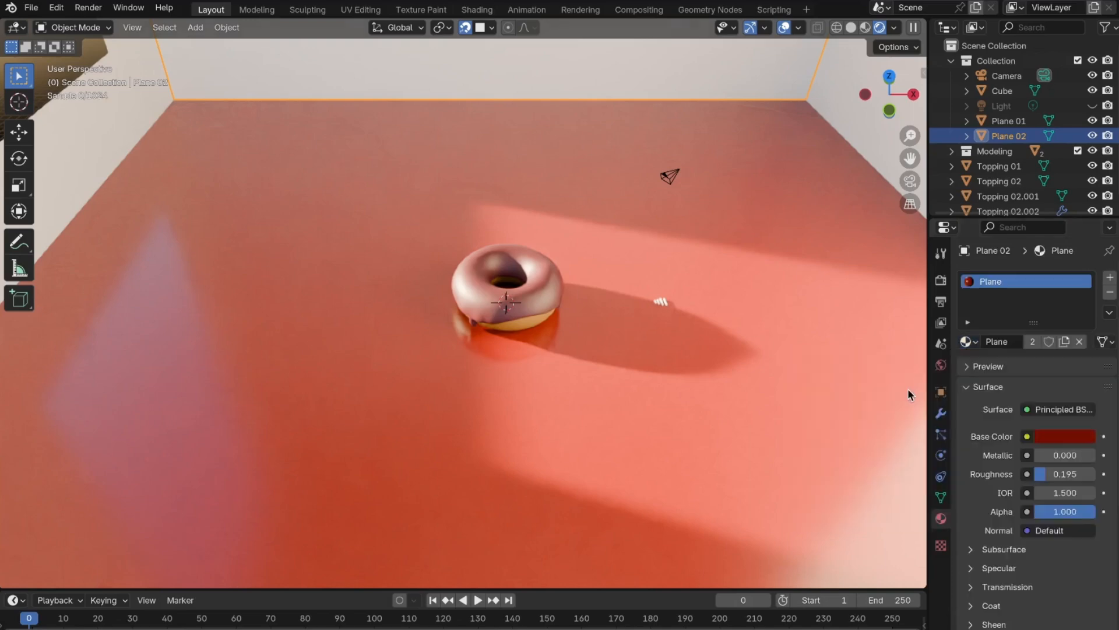
pyautogui.moveTo(627, 373); pyautogui.dragTo(624, 327, button='middle')
pyautogui.scroll(-4, 624, 327)
pyautogui.scroll(5, 623, 325)
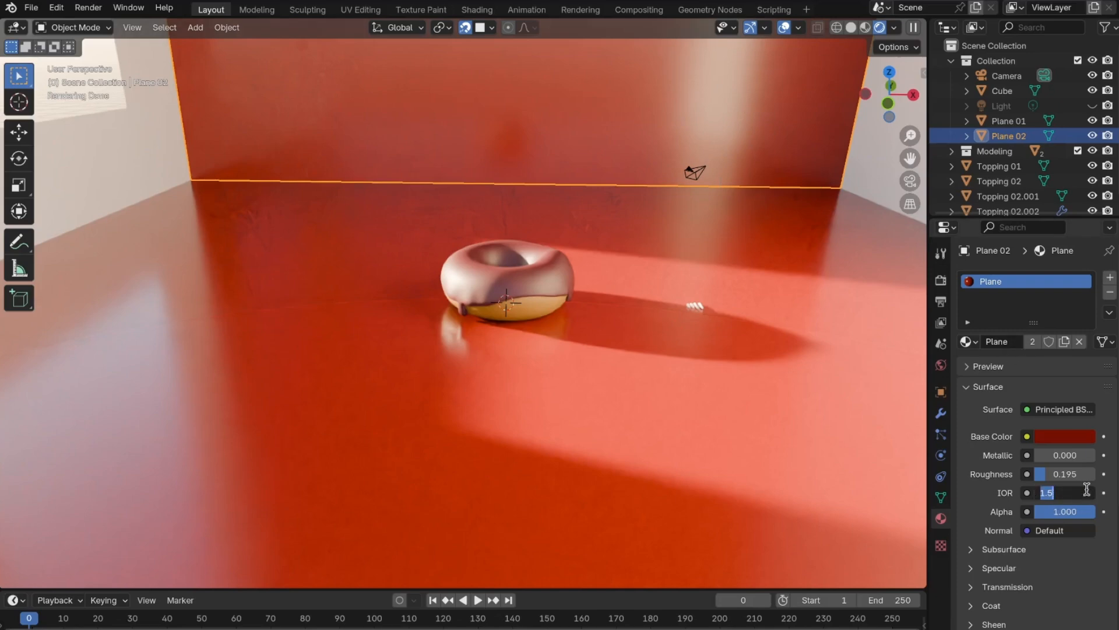
# Step: Set the shared Plane material's IOR to 1 to remove the floor and wall reflections
pyautogui.write('1')
pyautogui.press('Return')
pyautogui.moveTo(480, 236); pyautogui.dragTo(599, 285, button='middle')
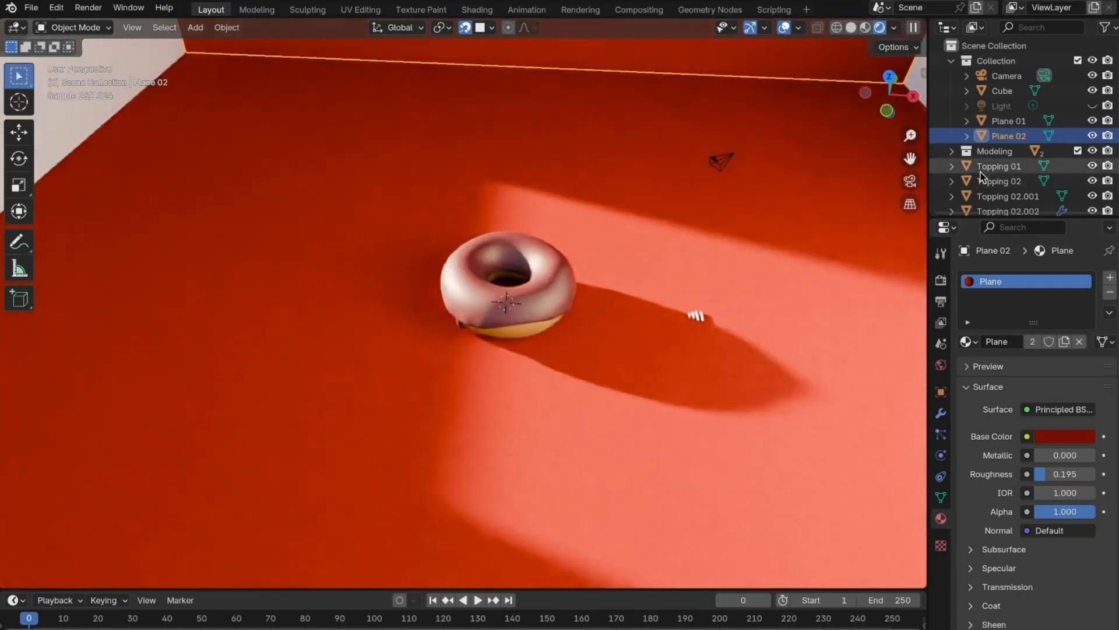
# Step: Expand the Modeling collection and rename the Cream object's material Cream
pyautogui.click(952, 151)
pyautogui.click(1005, 181)
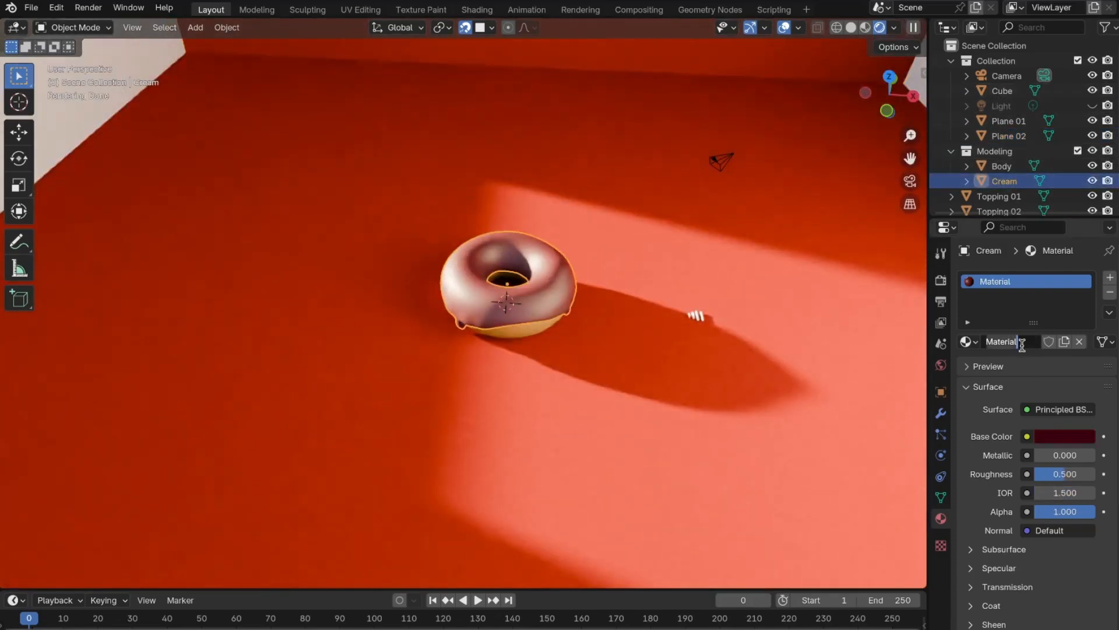
pyautogui.click(537, 293)
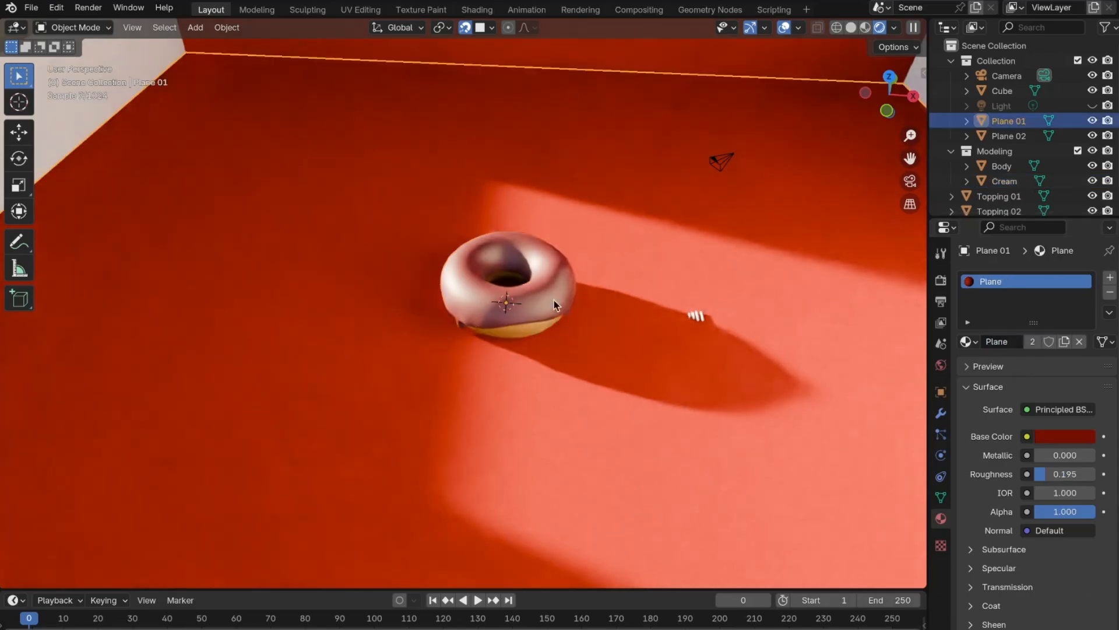
pyautogui.hotkey('ctrl', 'z')
# Step: Examine the donut's appearance against the red room up close, then restore the Cream object's selection
pyautogui.click(600, 363)
pyautogui.scroll(-5, 589, 352)
pyautogui.moveTo(586, 362); pyautogui.dragTo(609, 333, button='middle')
pyautogui.scroll(5, 634, 296)
pyautogui.moveTo(530, 295); pyautogui.dragTo(537, 257, button='middle')
pyautogui.scroll(4, 522, 269)
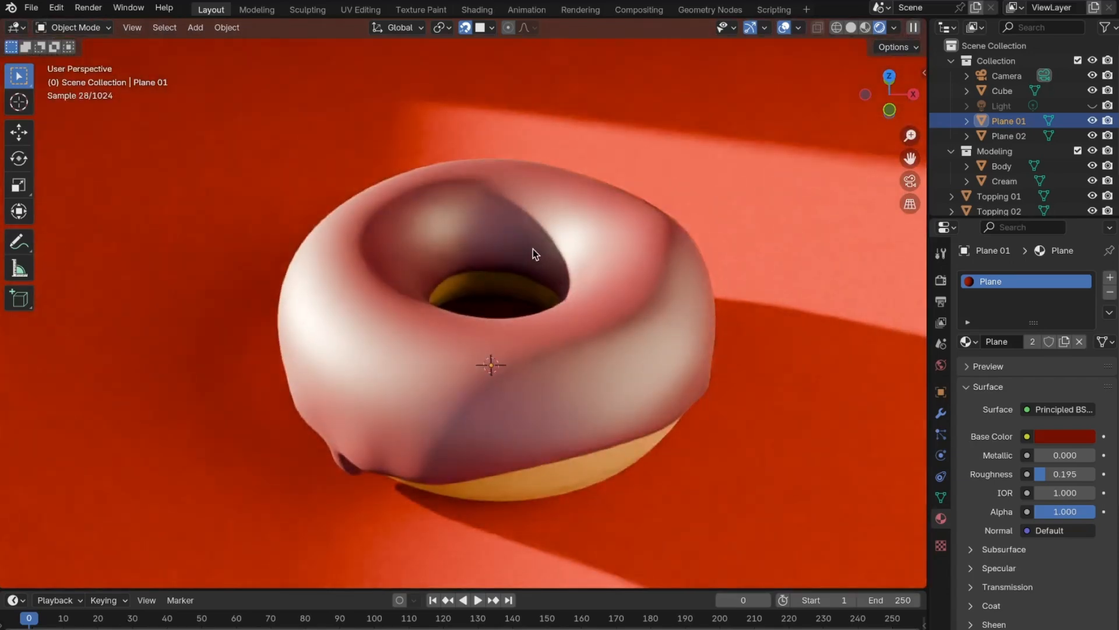
pyautogui.hotkey('ctrl', 'z')
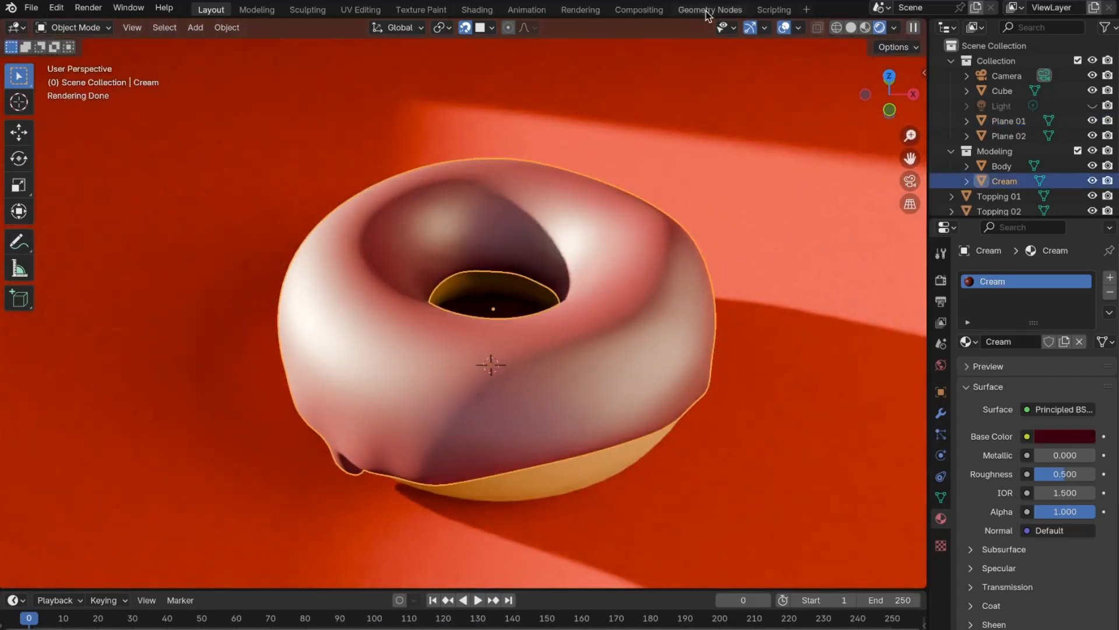
# Step: Switch to the Geometry Nodes workspace and extend the 3D viewport over the spreadsheet area
pyautogui.click(711, 9)
pyautogui.rightClick(383, 213)
pyautogui.click(373, 241)
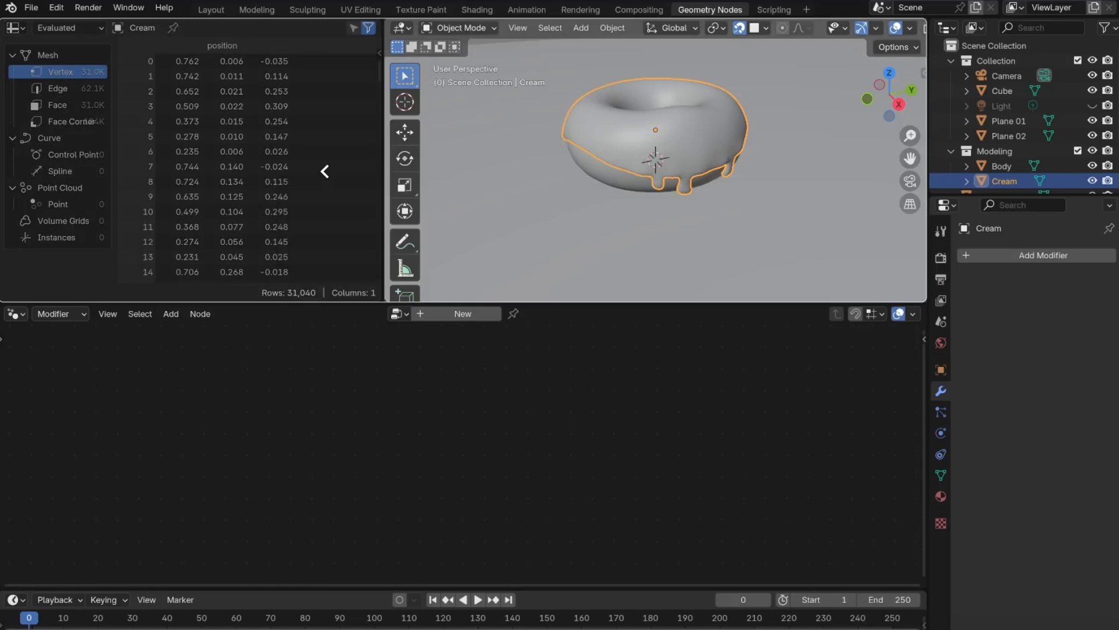
pyautogui.click(325, 175)
# Step: Frame the donut in the enlarged viewport and display it with Material Preview shading
pyautogui.click(899, 27)
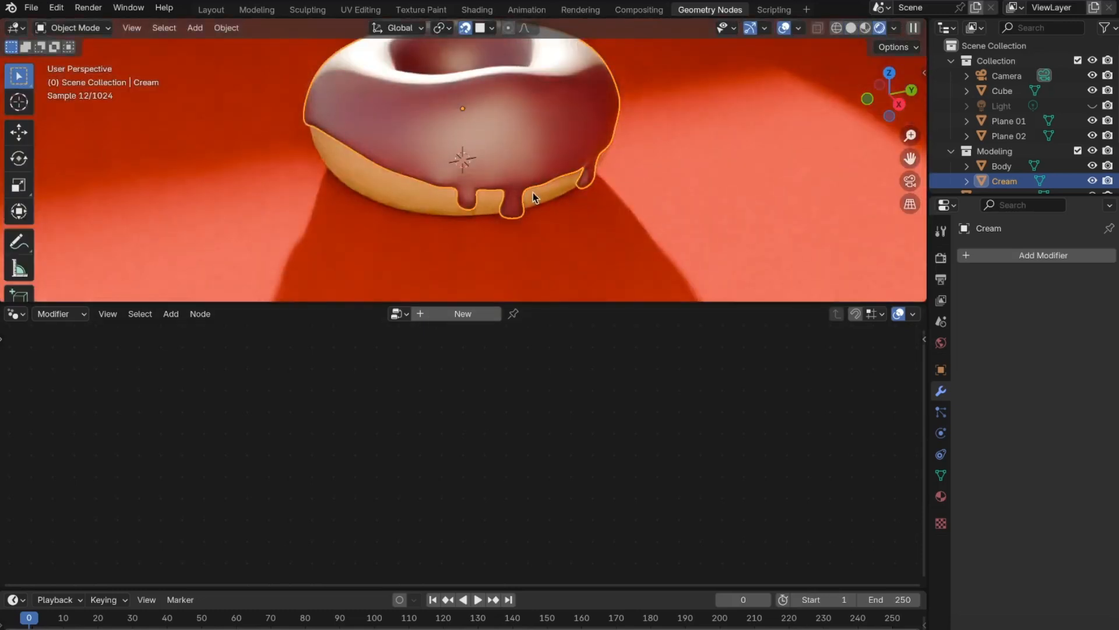
pyautogui.moveTo(527, 221); pyautogui.dragTo(532, 257, button='middle')
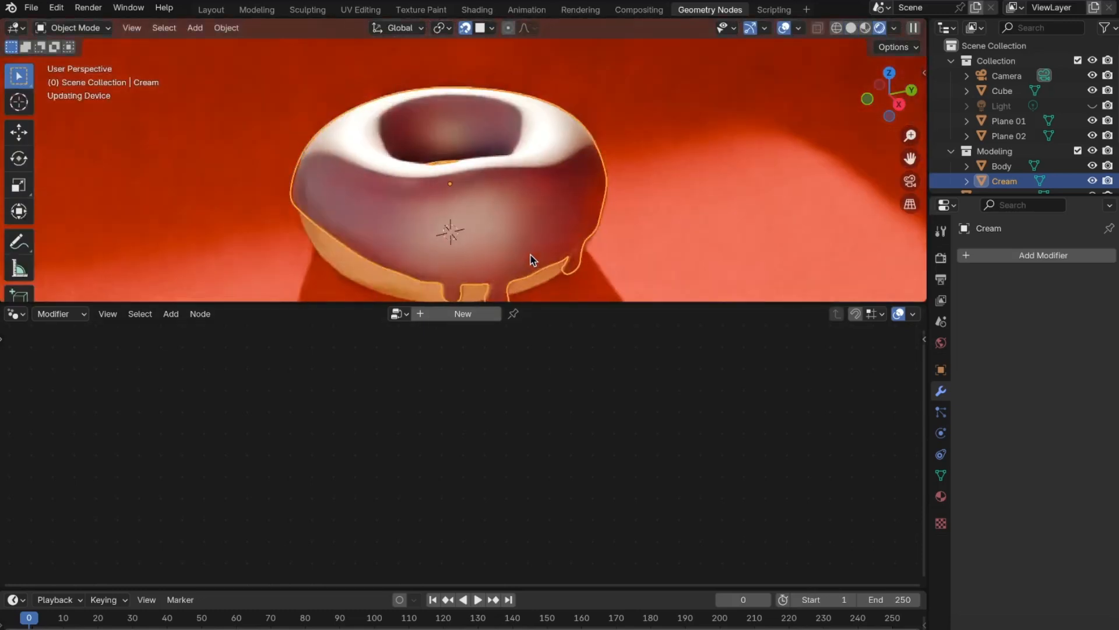
pyautogui.click(865, 29)
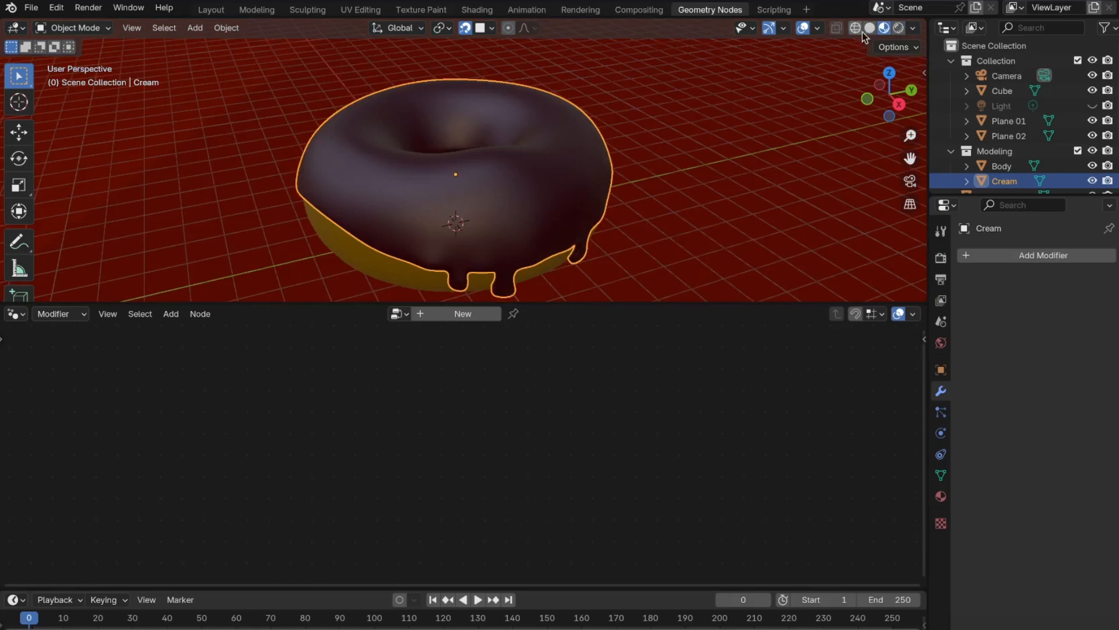
# Step: Switch the viewport to Rendered shading and inspect the lit donut from several angles
pyautogui.click(899, 27)
pyautogui.moveTo(558, 187); pyautogui.dragTo(486, 229, button='middle')
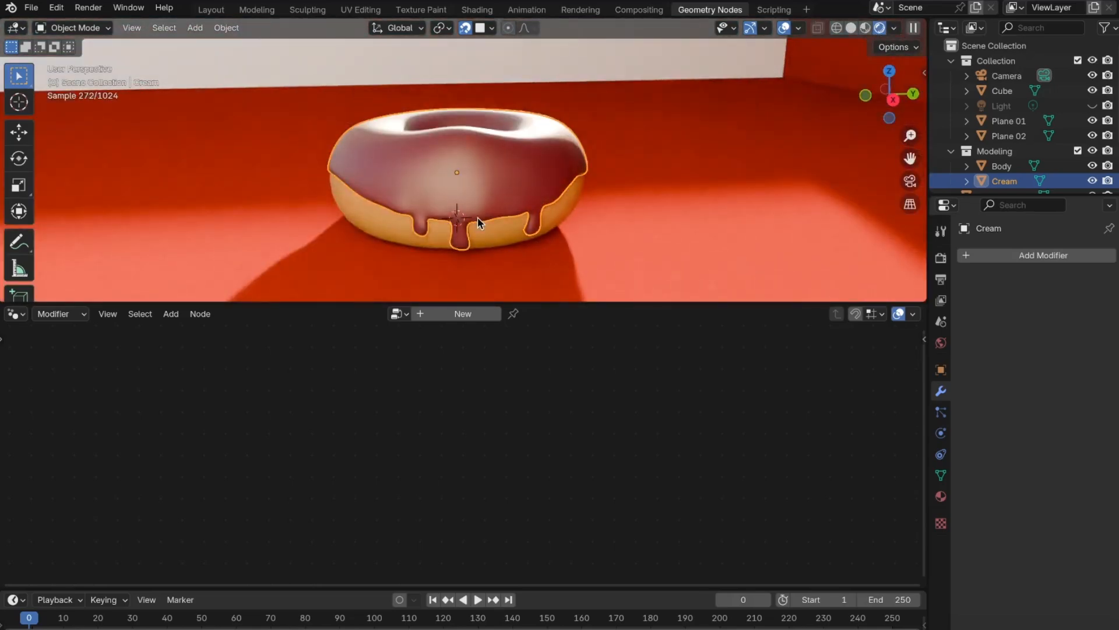
pyautogui.click(865, 29)
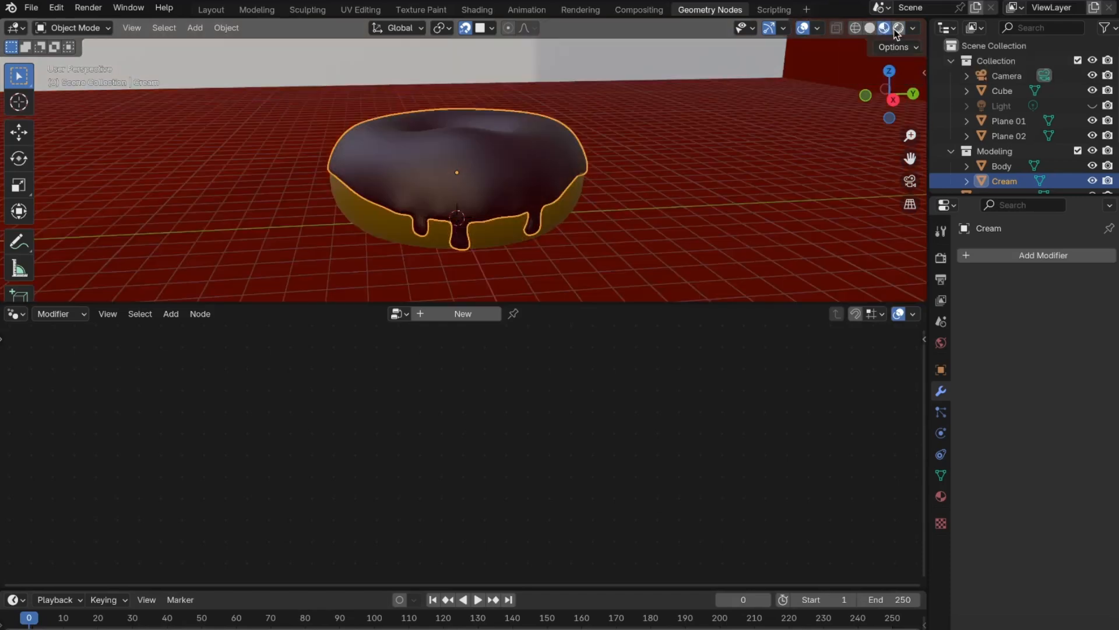
pyautogui.click(899, 27)
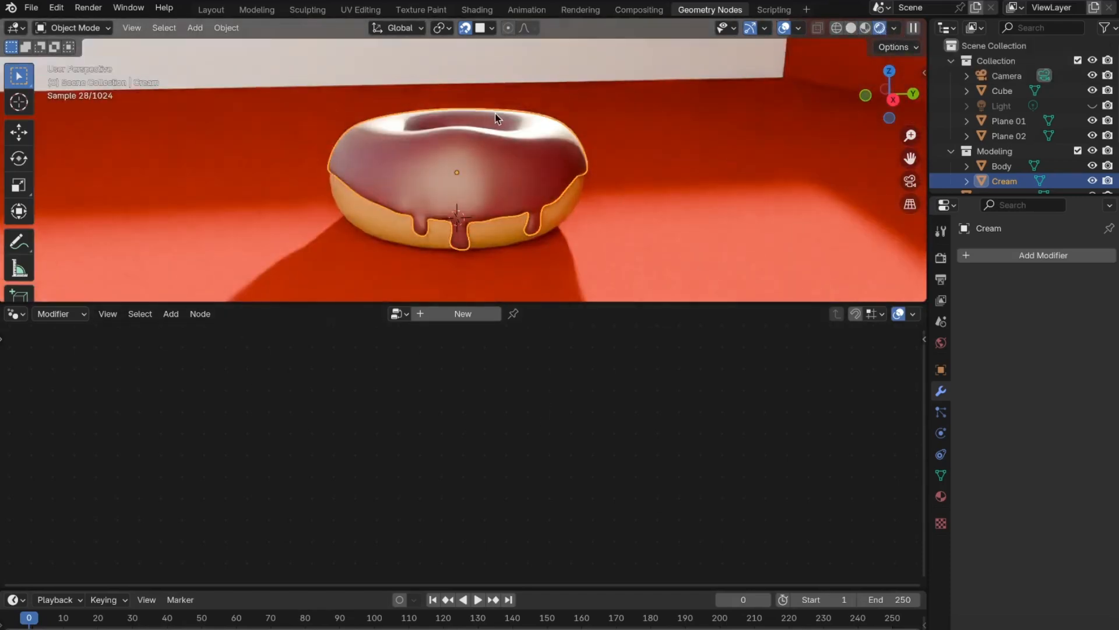
pyautogui.moveTo(497, 119); pyautogui.dragTo(489, 292, button='middle')
pyautogui.scroll(-7, 549, 155)
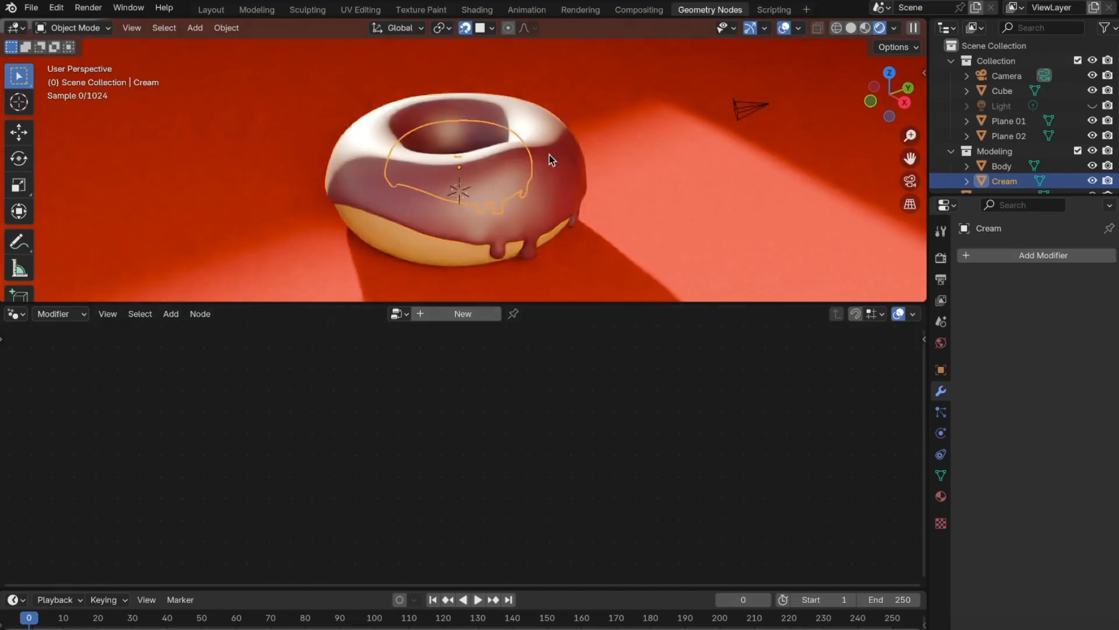
pyautogui.moveTo(499, 190); pyautogui.dragTo(482, 324, button='middle')
pyautogui.scroll(6, 541, 204)
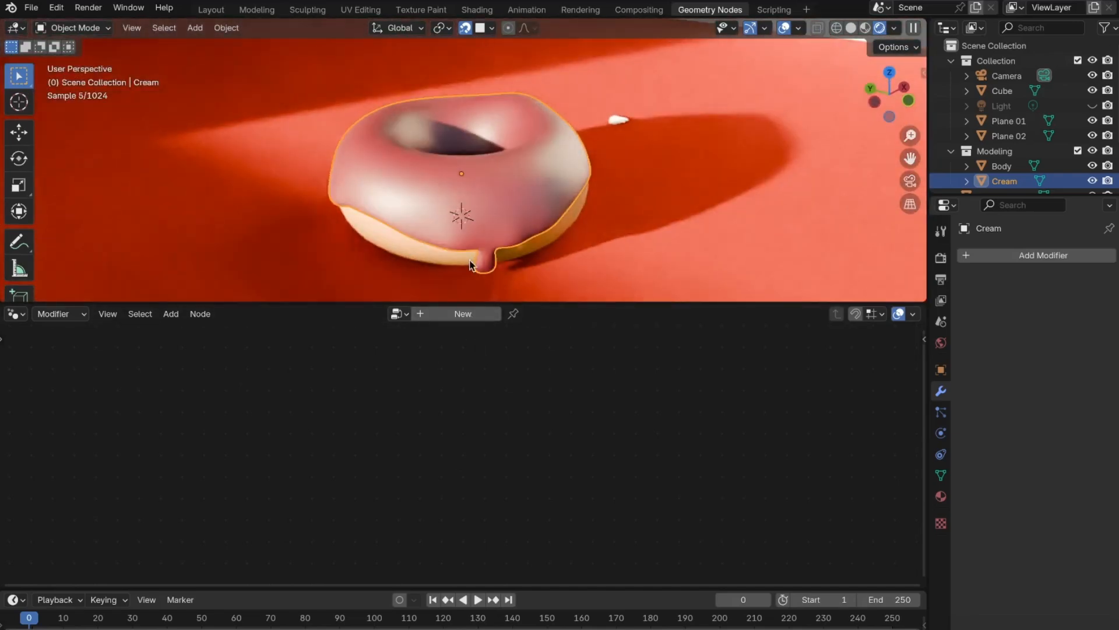
# Step: Create a new geometry node tree on the Cream object and spread its Group Input and Group Output nodes apart
pyautogui.click(482, 316)
pyautogui.moveTo(275, 464); pyautogui.dragTo(254, 391)
pyautogui.moveTo(737, 464); pyautogui.dragTo(793, 383)
pyautogui.click(140, 385)
pyautogui.click(140, 388)
pyautogui.moveTo(220, 392); pyautogui.dragTo(201, 386)
# Step: Add an Instance on Points node below the link between Group Input and Group Output
pyautogui.rightClick(326, 447)
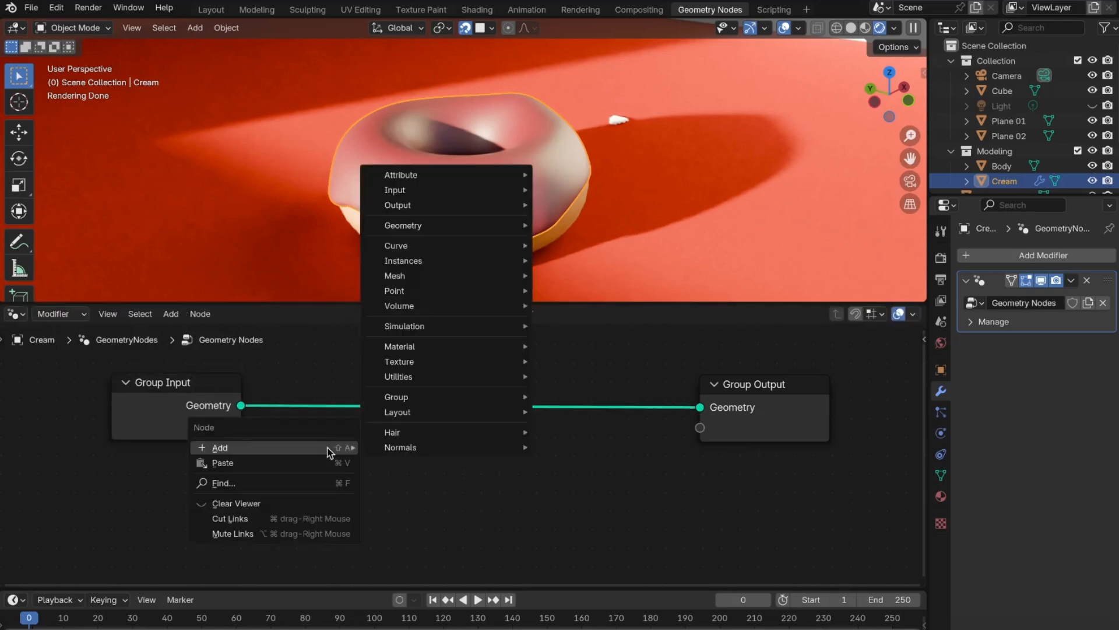
pyautogui.rightClick(445, 473)
pyautogui.hotkey('shift', 'a')
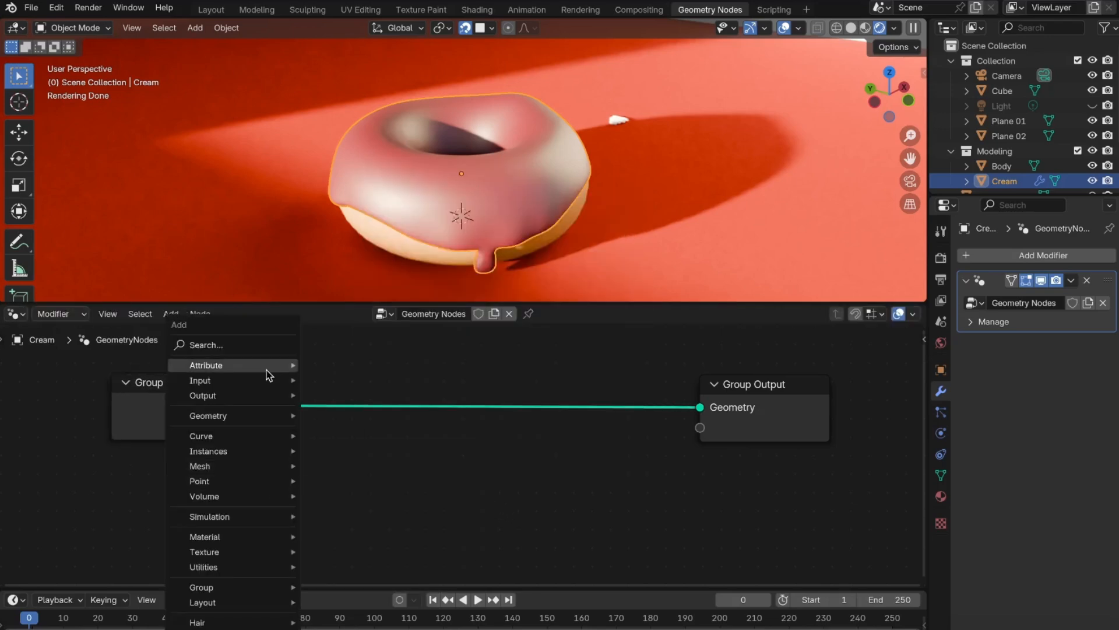
pyautogui.moveTo(265, 448)
pyautogui.click(360, 450)
pyautogui.click(533, 429)
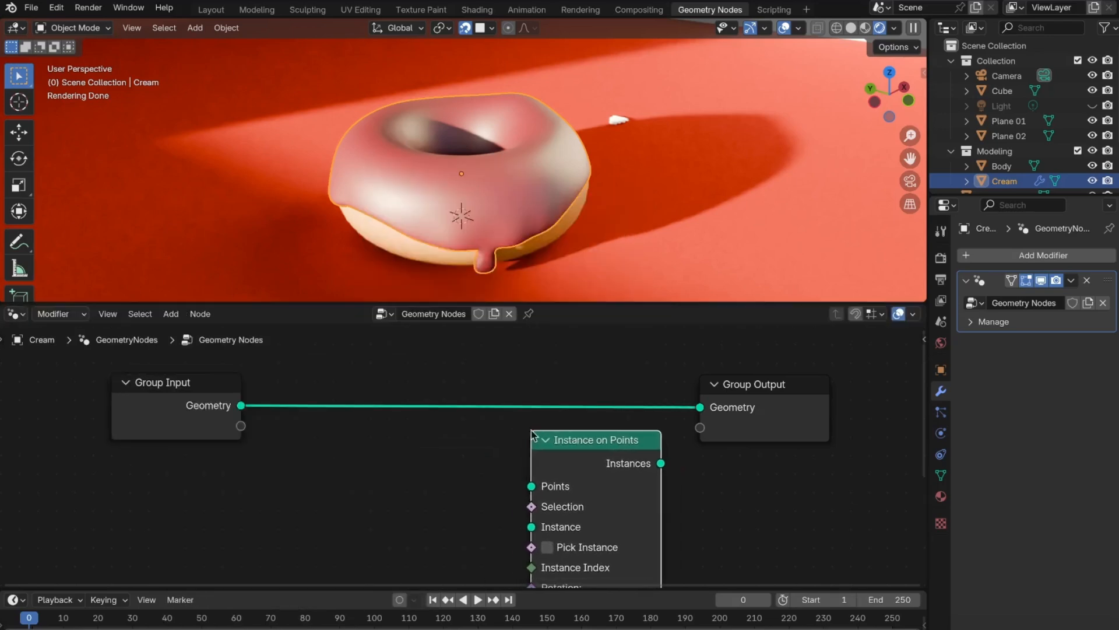
# Step: Add a Distribute Points on Faces node and arrange it beside Instance on Points, between the group input and output nodes
pyautogui.hotkey('shift', 'a')
pyautogui.click(333, 344)
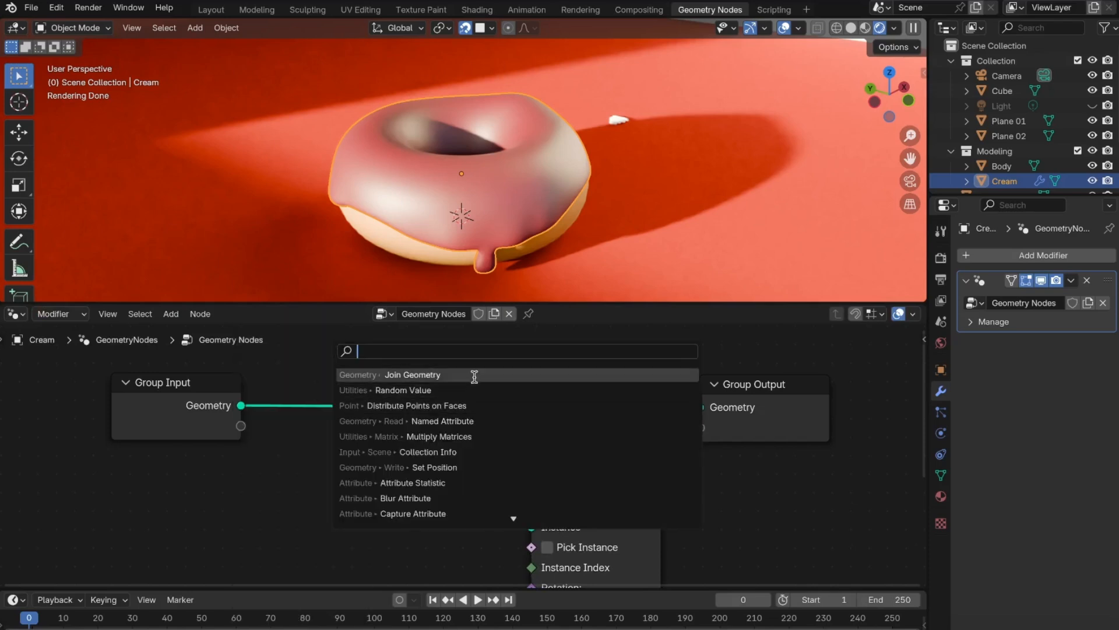
pyautogui.click(459, 405)
pyautogui.click(328, 427)
pyautogui.scroll(-7, 348, 441)
pyautogui.moveTo(291, 414); pyautogui.dragTo(239, 378)
pyautogui.moveTo(669, 412); pyautogui.dragTo(736, 392)
pyautogui.moveTo(545, 448); pyautogui.dragTo(584, 431)
pyautogui.moveTo(428, 451); pyautogui.dragTo(420, 433)
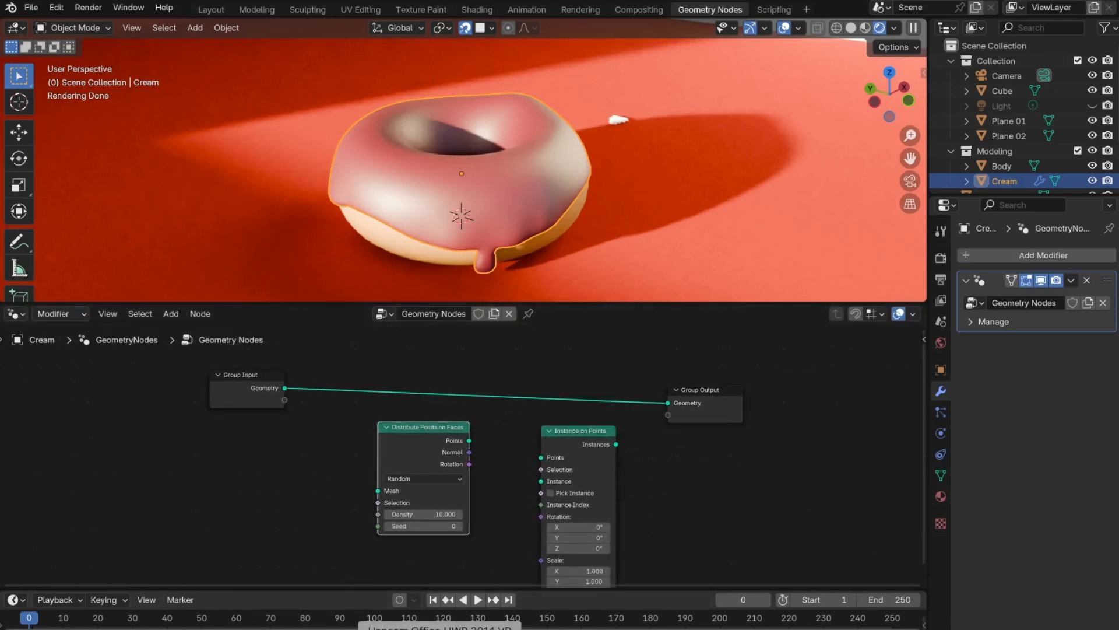
# Step: Add a Rotate Euler node and place it below the Distribute Points on Faces and Instance on Points nodes
pyautogui.hotkey('shift', 'a')
pyautogui.click(126, 349)
pyautogui.write('rotate e')
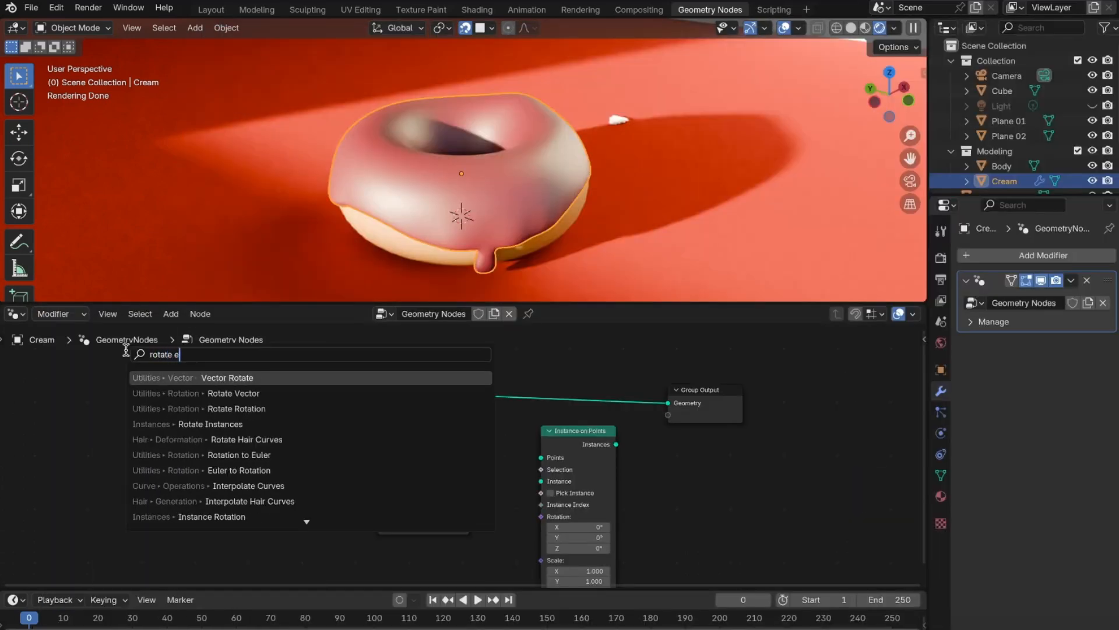
pyautogui.write('ul')
pyautogui.press('Return')
pyautogui.scroll(-3, 460, 501)
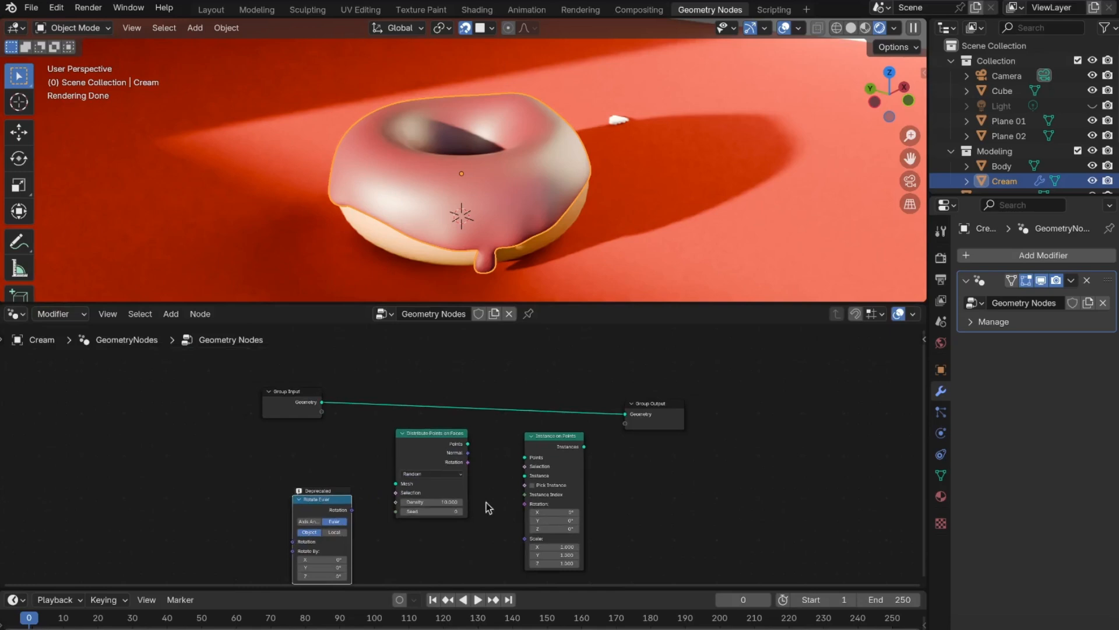
pyautogui.click(496, 558)
# Step: Collapse the Modeling collection and the scene's first collection in the outliner
pyautogui.click(951, 151)
pyautogui.scroll(-3, 1012, 178)
pyautogui.click(952, 119)
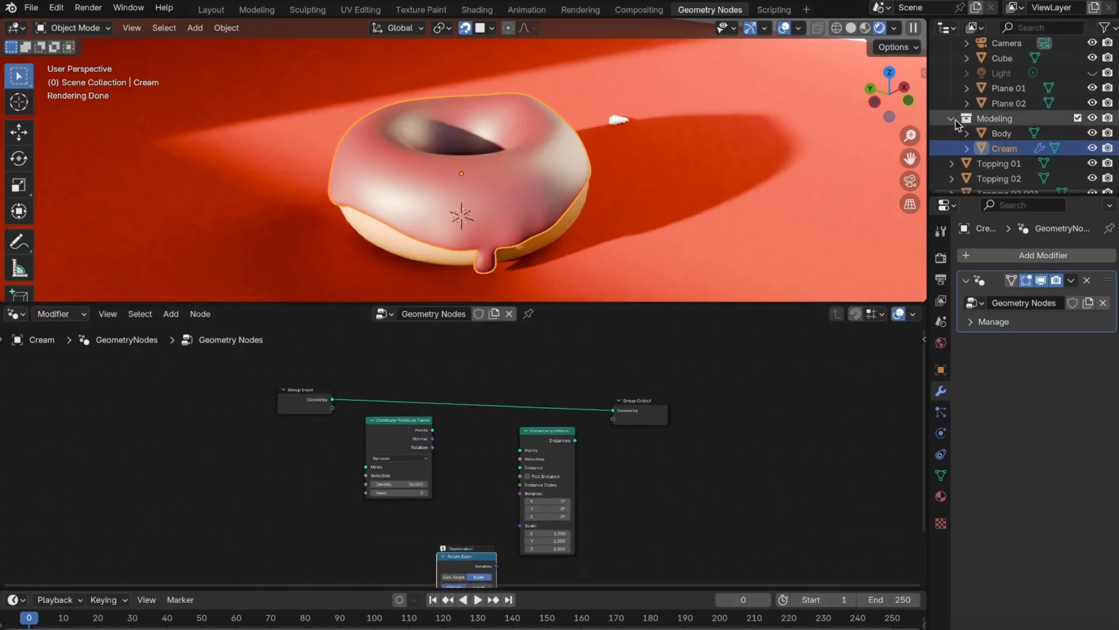
pyautogui.click(953, 119)
pyautogui.scroll(3, 961, 105)
pyautogui.click(952, 61)
# Step: Create a new collection in the outliner and name it Topping
pyautogui.click(991, 166)
pyautogui.click(999, 91)
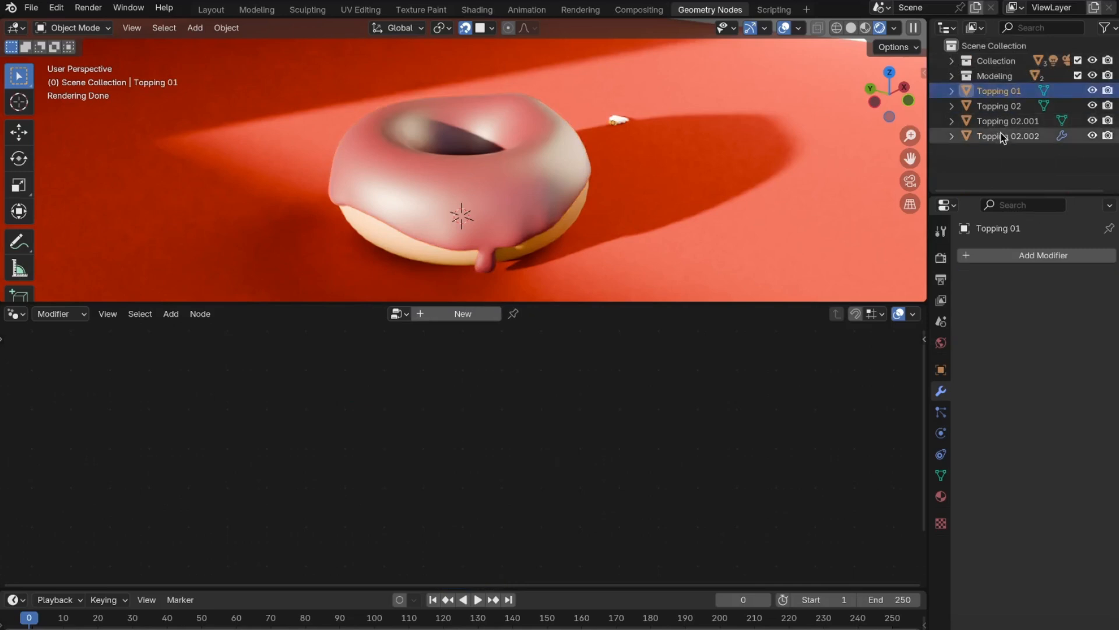
pyautogui.press('c')
pyautogui.doubleClick(1009, 93)
pyautogui.write('T')
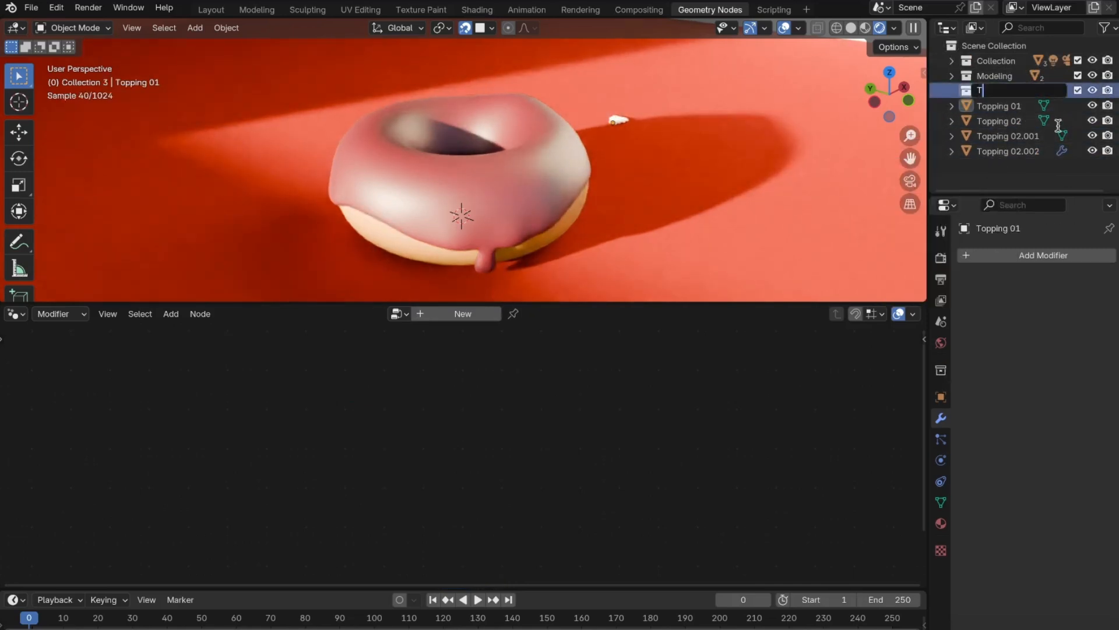
pyautogui.press('Return')
# Step: Rename Topping 02.001 as Topping 03 and Topping 02.002 as Topping 04
pyautogui.doubleClick(1016, 135)
pyautogui.moveTo(1017, 135); pyautogui.dragTo(1048, 133)
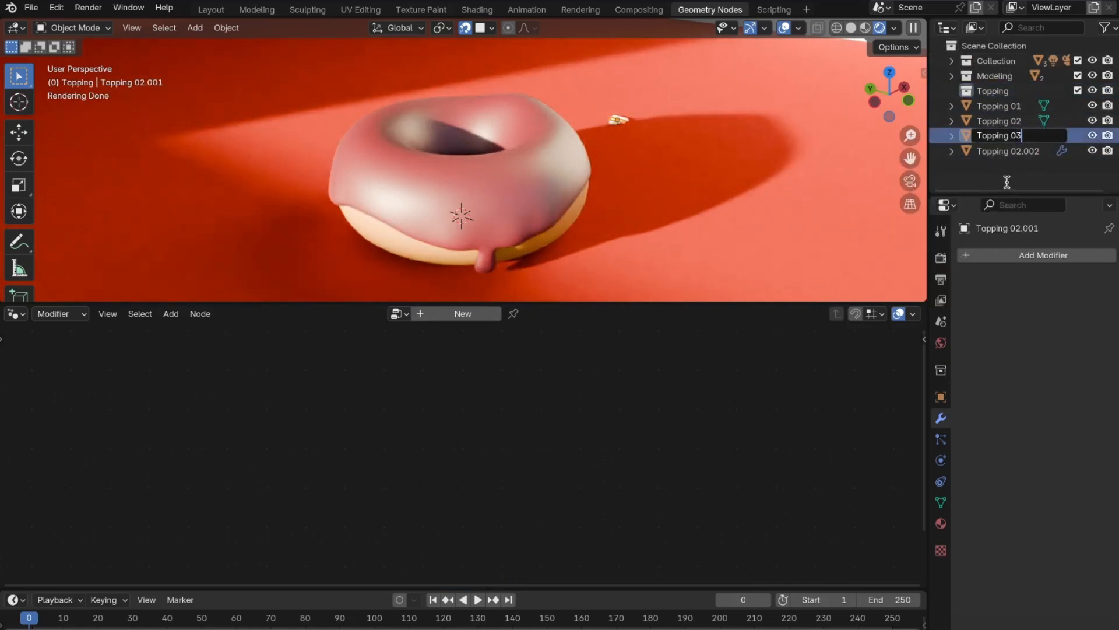
pyautogui.write('3')
pyautogui.press('Return')
pyautogui.doubleClick(1016, 135)
pyautogui.press('Return')
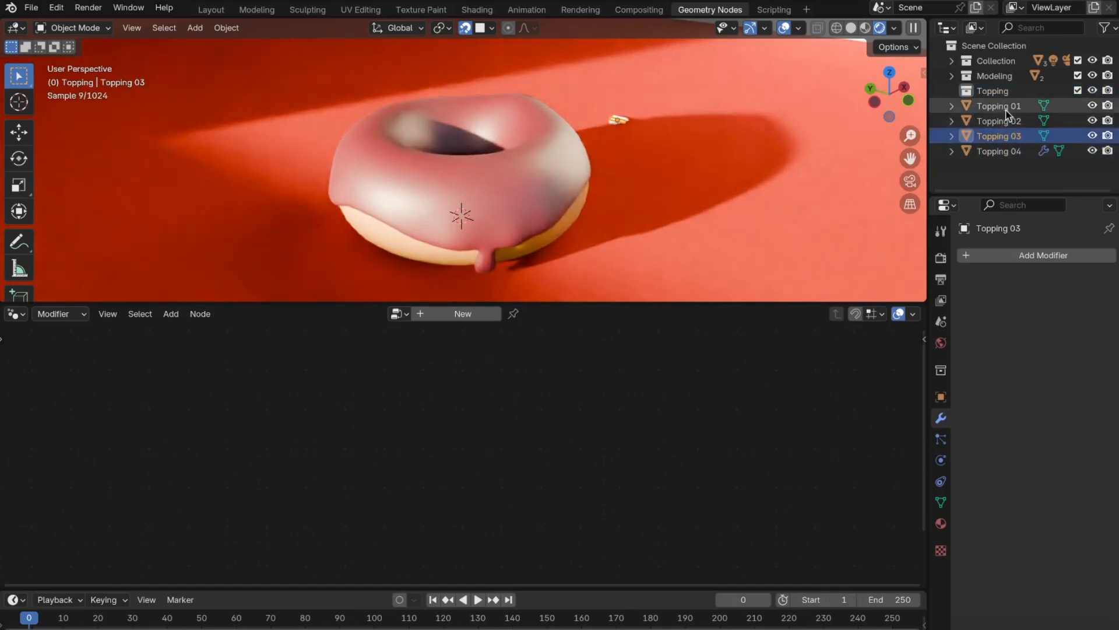
# Step: Move Topping 01 to Topping 04 into the Topping collection and collapse it
pyautogui.click(1008, 109)
pyautogui.keyDown('shift'); pyautogui.click(1006, 151); pyautogui.keyUp('shift')
pyautogui.moveTo(1004, 109); pyautogui.dragTo(993, 92)
pyautogui.click(951, 90)
# Step: Expand the Modeling collection and select the Cream object to show its node tree
pyautogui.click(950, 76)
pyautogui.click(1001, 91)
pyautogui.click(1004, 105)
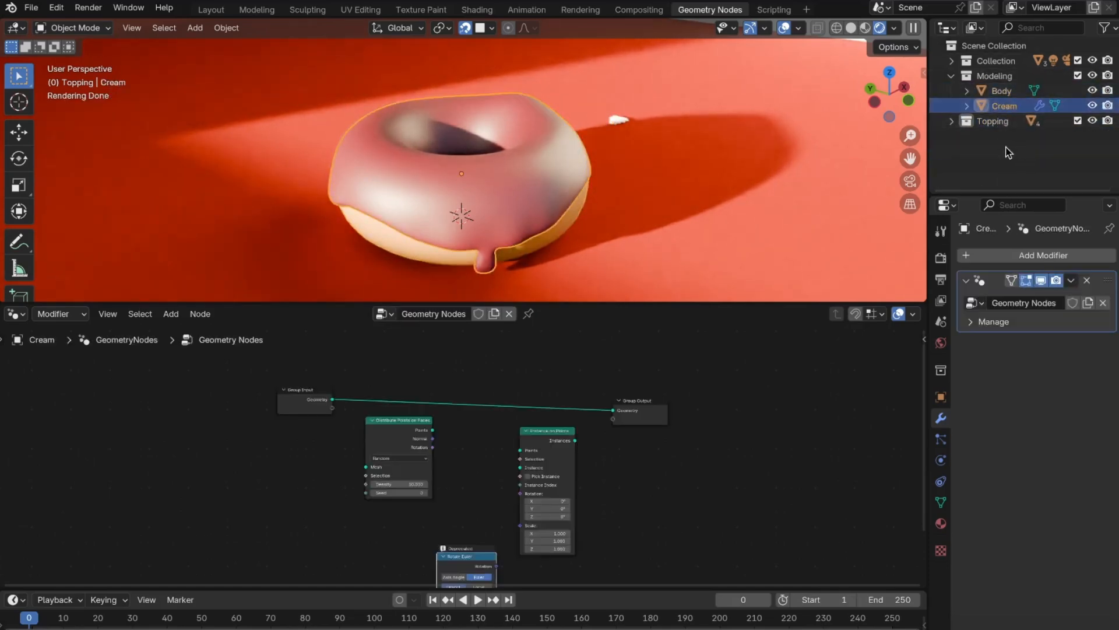
# Step: Enlarge the node editor and try placing the Topping collection in Cream's node tree
pyautogui.click(993, 121)
pyautogui.moveTo(993, 121); pyautogui.dragTo(620, 523)
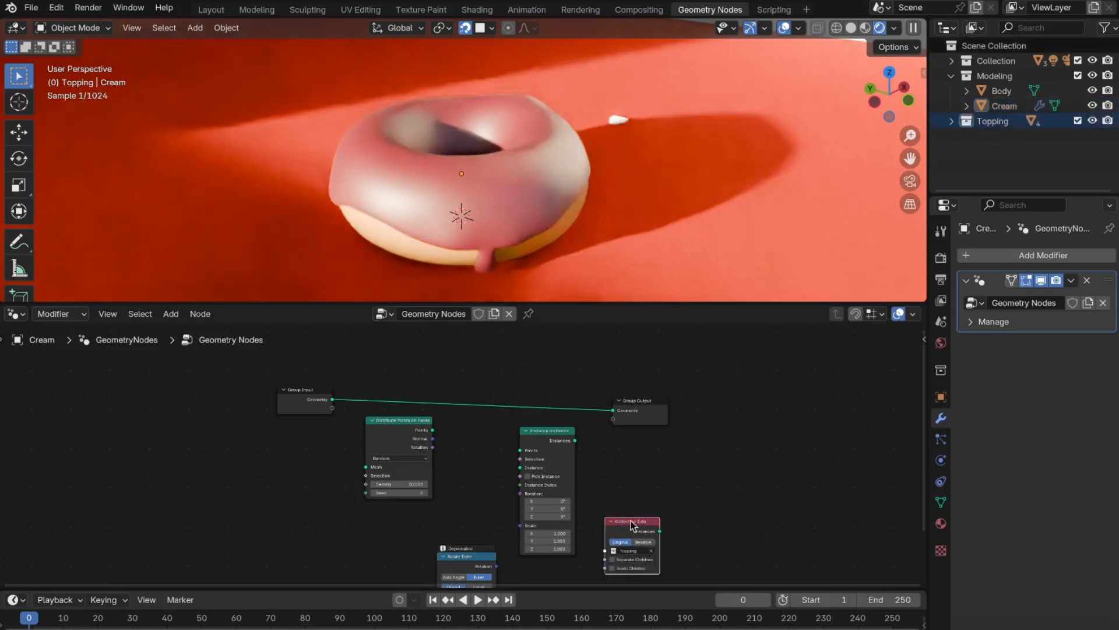
pyautogui.moveTo(642, 304); pyautogui.dragTo(641, 245)
pyautogui.moveTo(633, 490); pyautogui.dragTo(467, 403)
pyautogui.moveTo(984, 122); pyautogui.dragTo(679, 476)
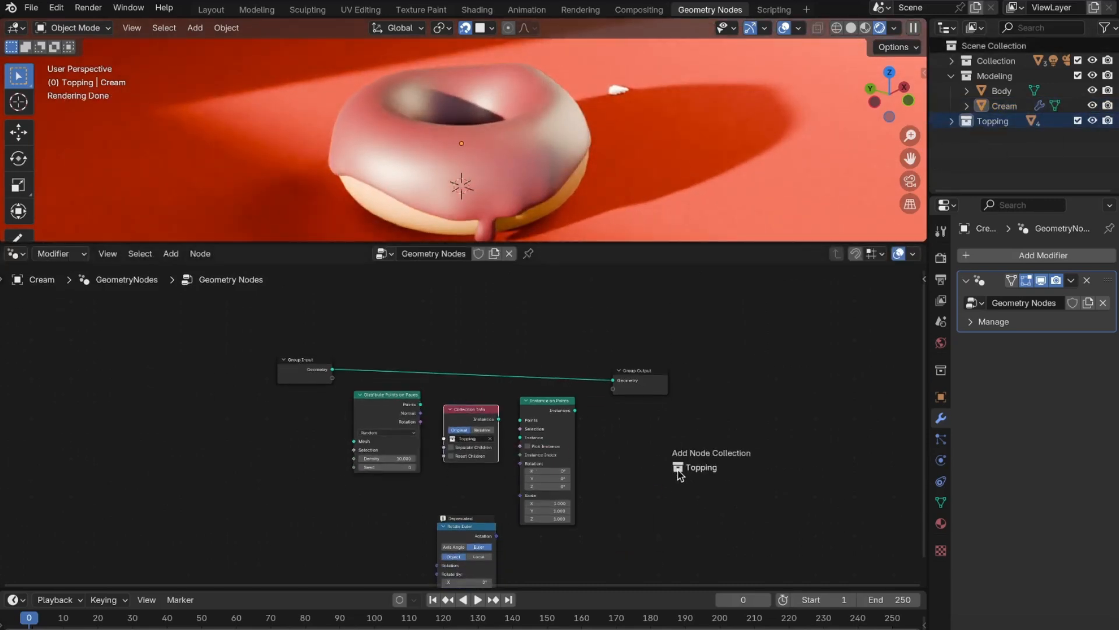
pyautogui.press('x')
# Step: Expand the Topping collection and add it as a Collection Info node beside Instance on Points
pyautogui.click(951, 121)
pyautogui.scroll(3, 670, 104)
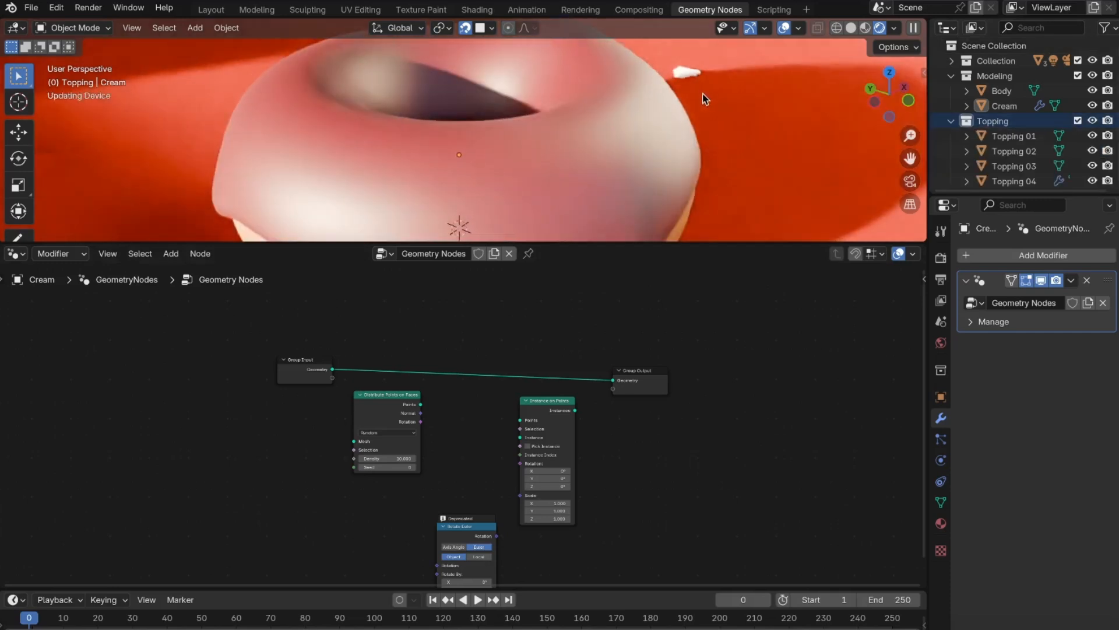
pyautogui.moveTo(781, 125); pyautogui.dragTo(750, 130, button='middle')
pyautogui.moveTo(993, 124); pyautogui.dragTo(470, 432)
pyautogui.scroll(4, 467, 472)
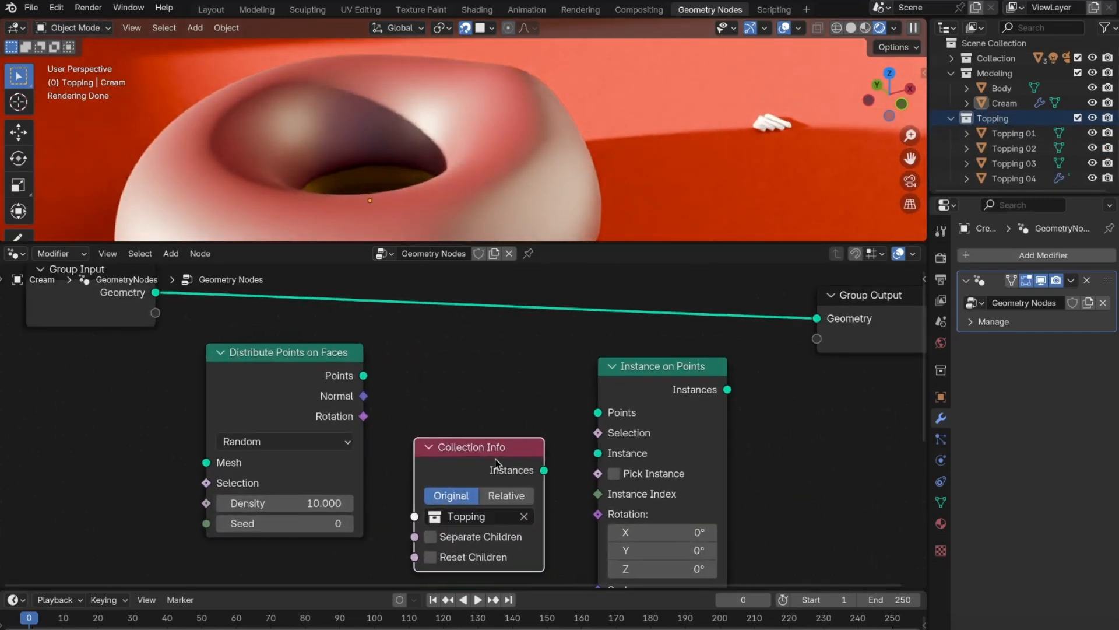
# Step: Connect Group Input's Geometry to Distribute Points on Faces' Mesh, and its Points output to Instance on Points
pyautogui.scroll(-1, 159, 346)
pyautogui.moveTo(178, 302); pyautogui.dragTo(225, 460)
pyautogui.moveTo(371, 379); pyautogui.dragTo(588, 413)
pyautogui.scroll(-1, 808, 420)
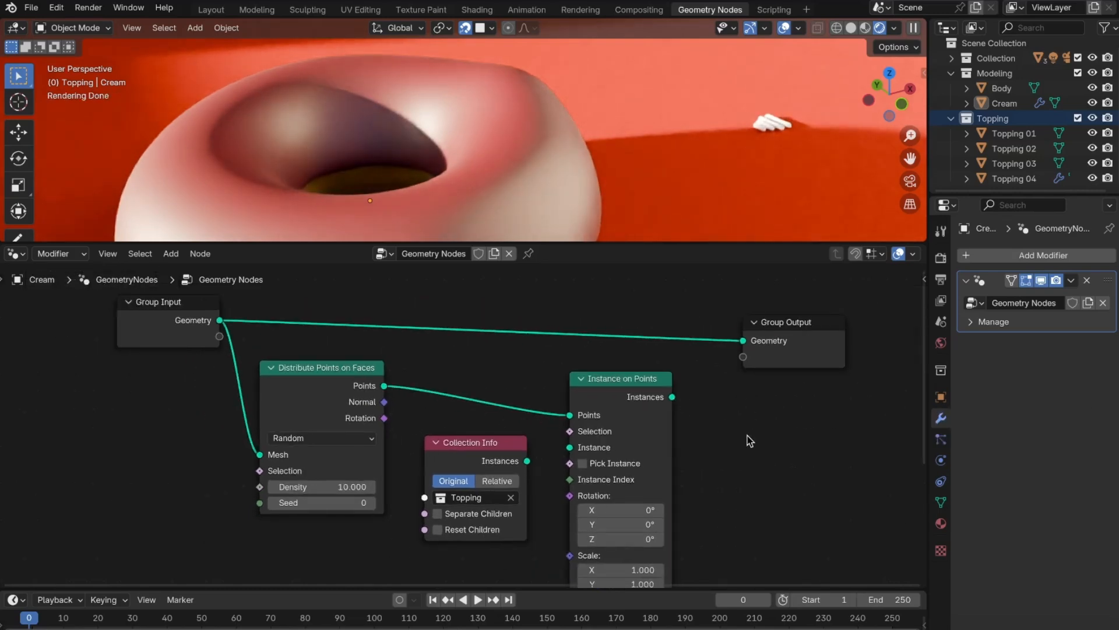
# Step: Insert a Join Geometry node before the Group Output and connect Instance on Points' Instances to it
pyautogui.hotkey('shift', 'a')
pyautogui.click(732, 346)
pyautogui.click(802, 392)
pyautogui.click(722, 409)
pyautogui.moveTo(788, 321); pyautogui.dragTo(862, 393)
pyautogui.moveTo(794, 539); pyautogui.dragTo(767, 407)
pyautogui.moveTo(672, 520); pyautogui.dragTo(692, 446)
pyautogui.scroll(-2, 674, 465)
pyautogui.moveTo(799, 397); pyautogui.dragTo(833, 407)
# Step: Enable Separate Children and Reset Children on Collection Info and connect its Instances to Instance on Points' Instance input
pyautogui.scroll(-3, 643, 531)
pyautogui.moveTo(642, 531); pyautogui.dragTo(665, 425, button='middle')
pyautogui.scroll(4, 495, 489)
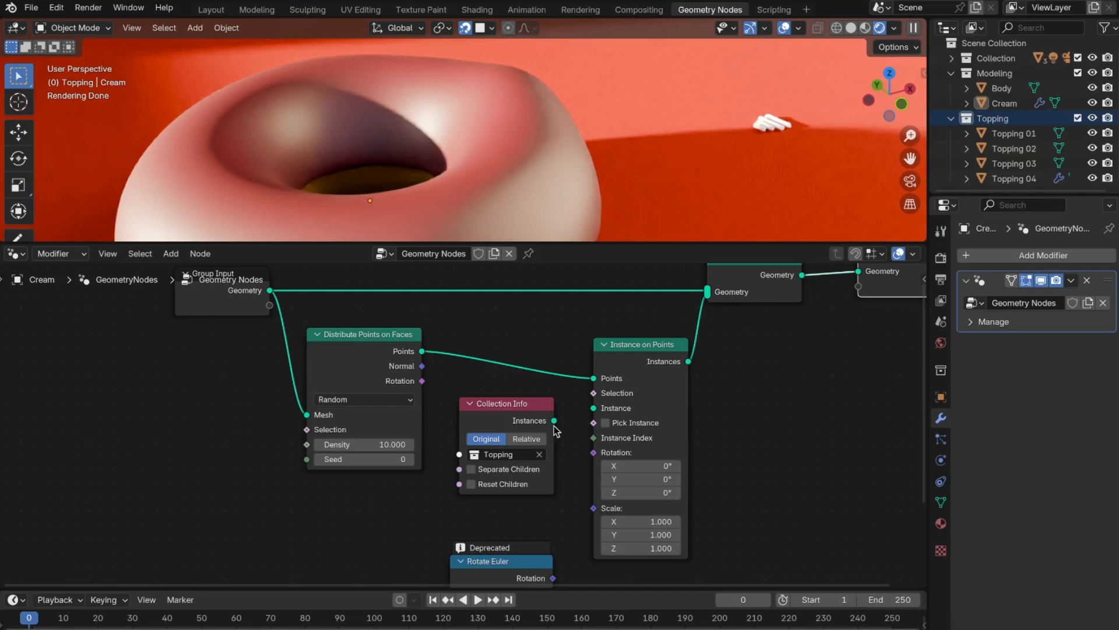
pyautogui.click(470, 485)
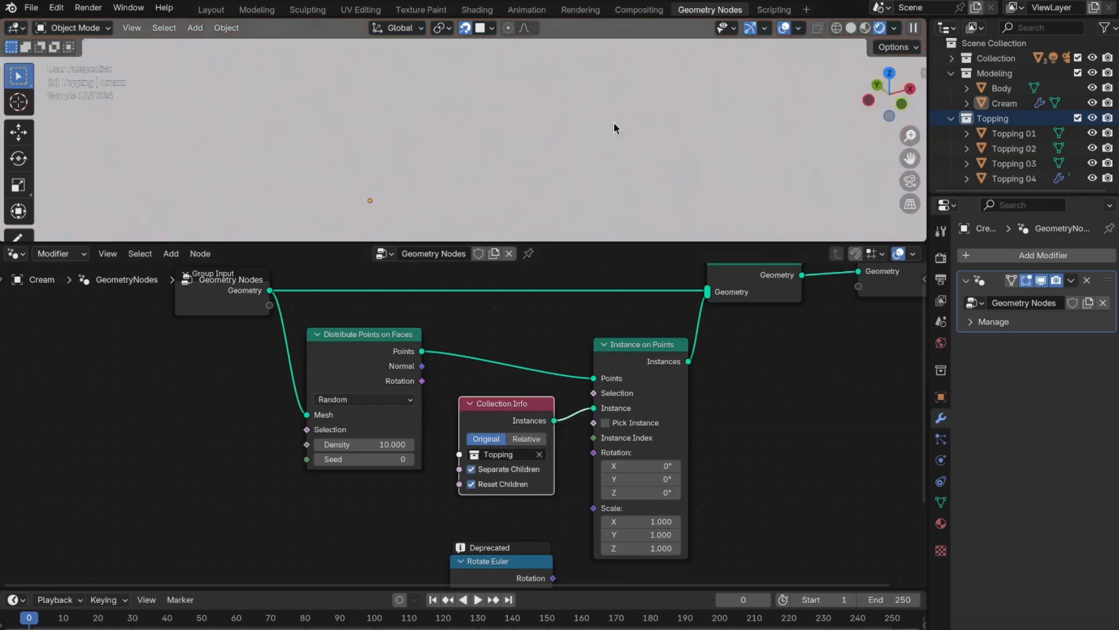
# Step: Set the instance scale to 0.010 on all axes and route the distributed points' Rotation through Rotate Euler in Local mode to Instance on Points
pyautogui.scroll(1, 517, 182)
pyautogui.click(642, 522)
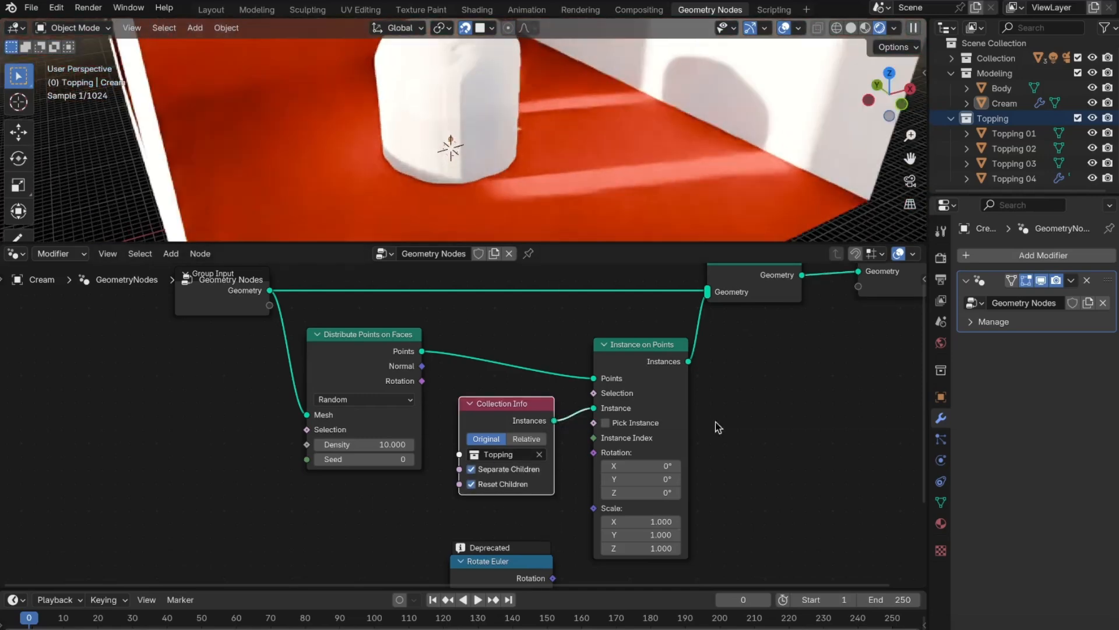
pyautogui.press('Return')
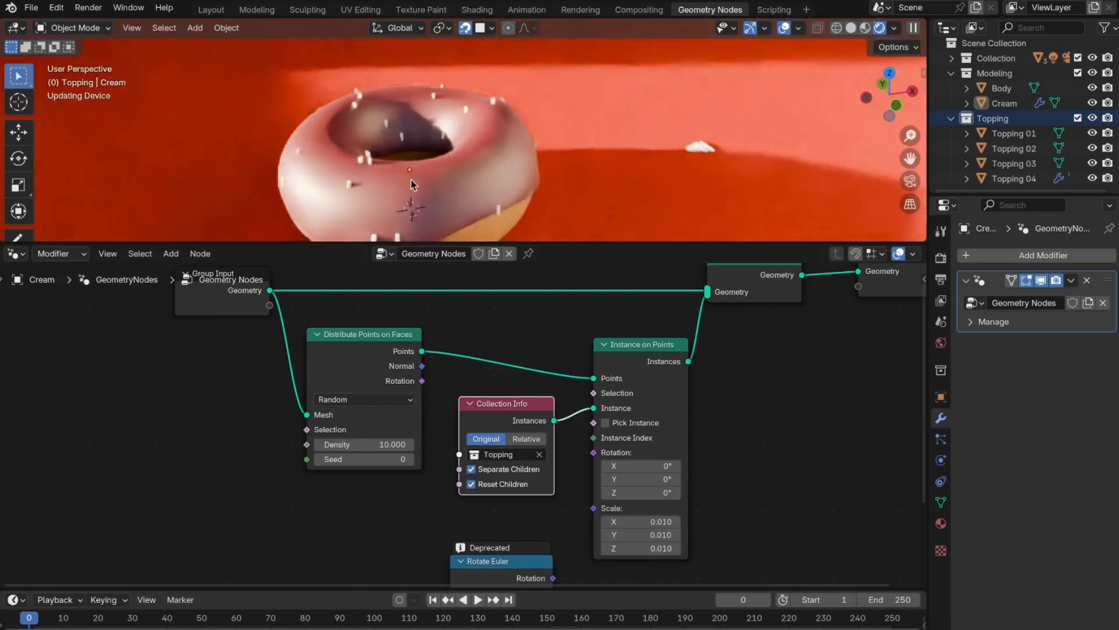
pyautogui.scroll(-1, 443, 385)
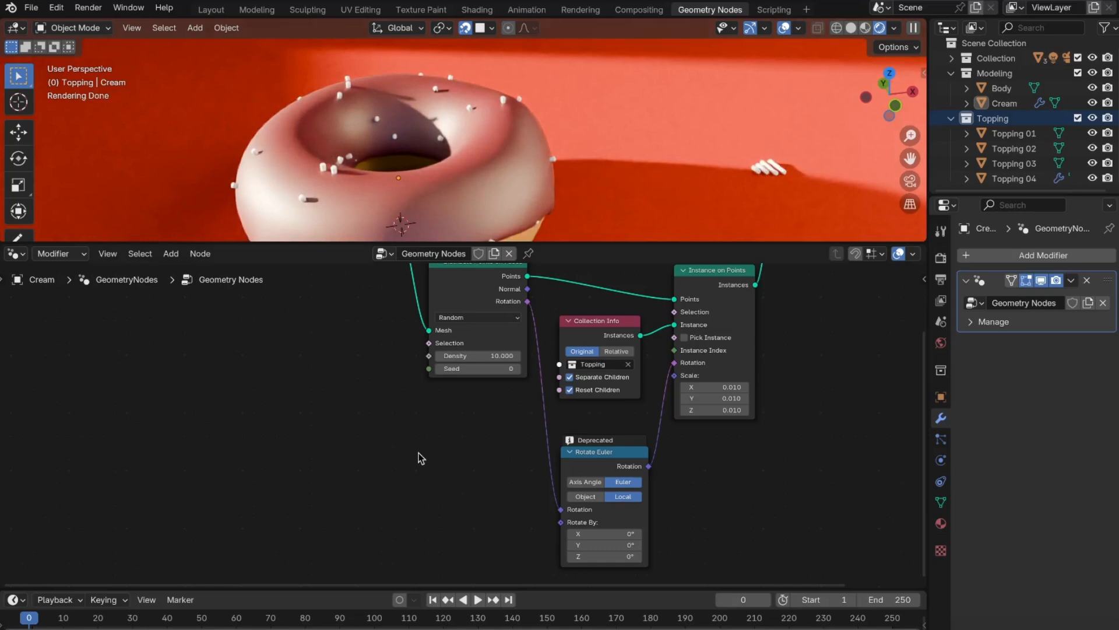
# Step: Add a Random Value node set to Vector and connect it to Rotate Euler's Rotate By input
pyautogui.hotkey('shift', 'a')
pyautogui.write('random va')
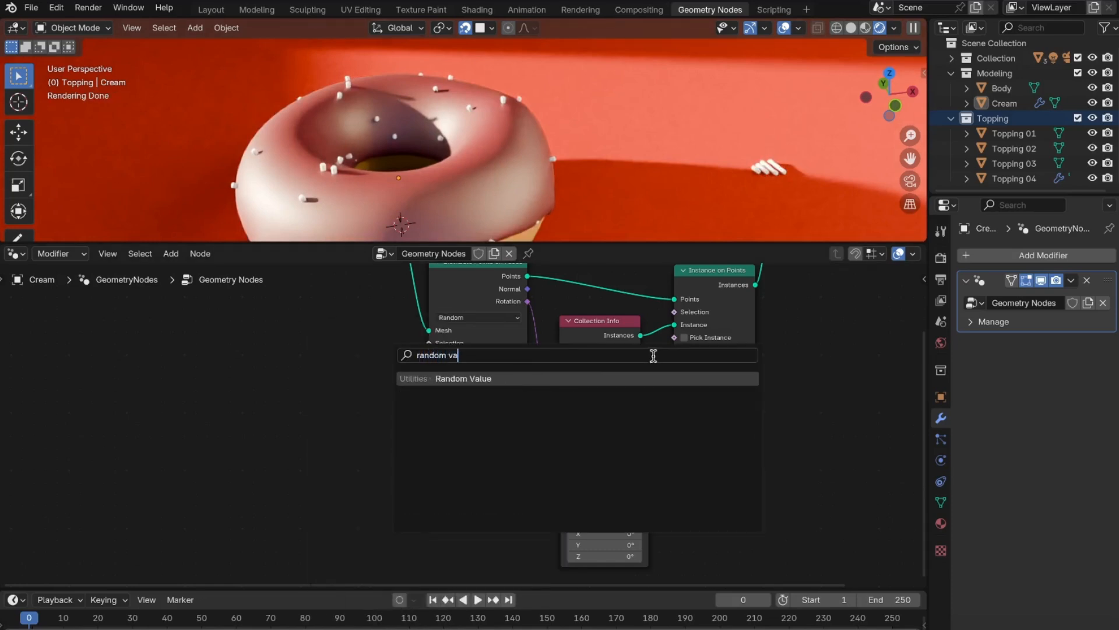
pyautogui.press('Return')
pyautogui.click(439, 449)
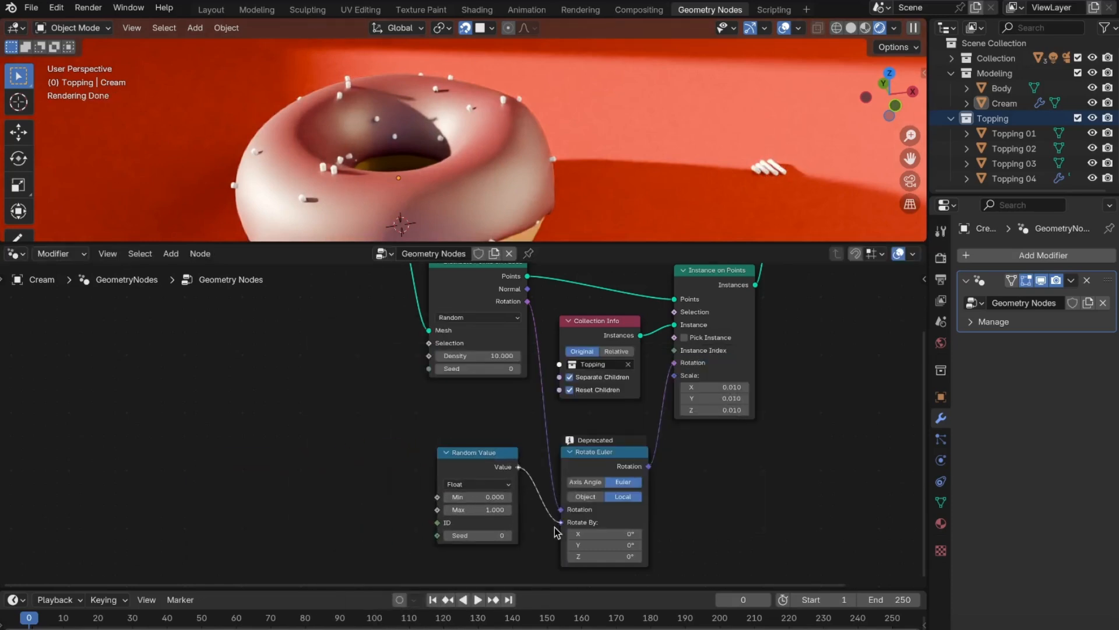
pyautogui.moveTo(554, 533); pyautogui.dragTo(557, 526)
pyautogui.scroll(-1, 489, 427)
pyautogui.click(481, 531)
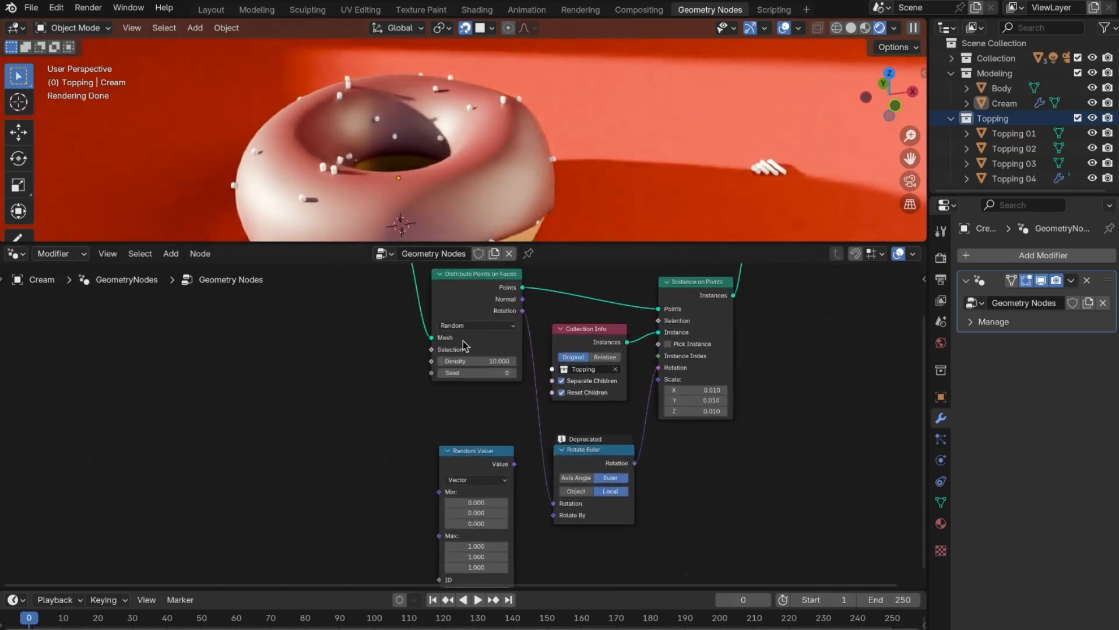
# Step: Set Distribute Points on Faces to Poisson Disk and connect a new Multiply math node to its Density Factor
pyautogui.click(475, 326)
pyautogui.click(480, 341)
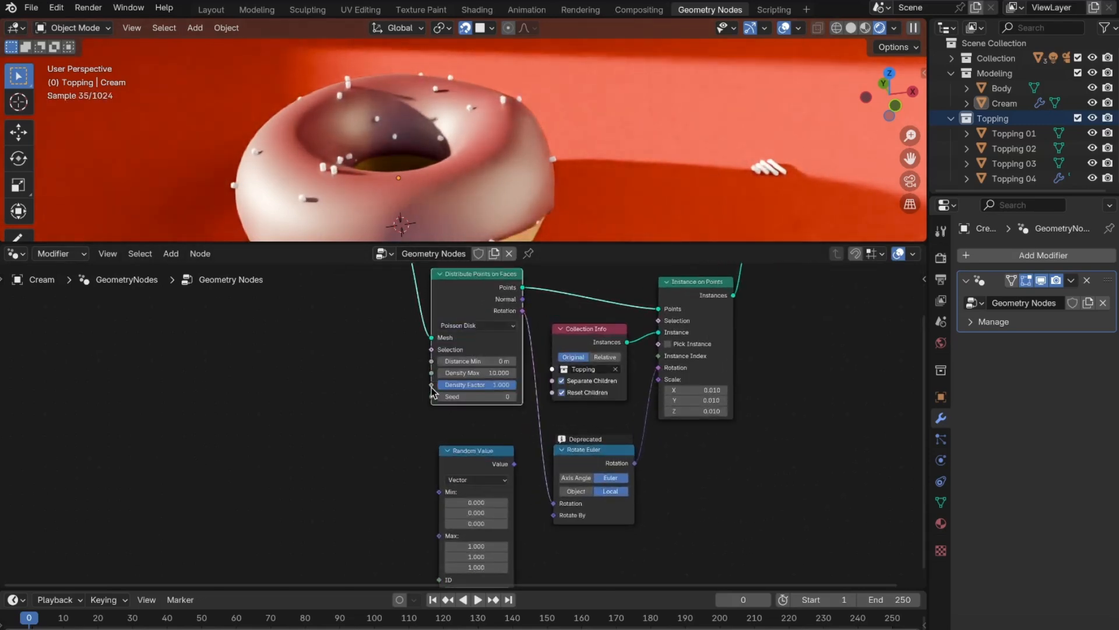
pyautogui.moveTo(432, 386); pyautogui.dragTo(330, 422)
pyautogui.write('Multipl')
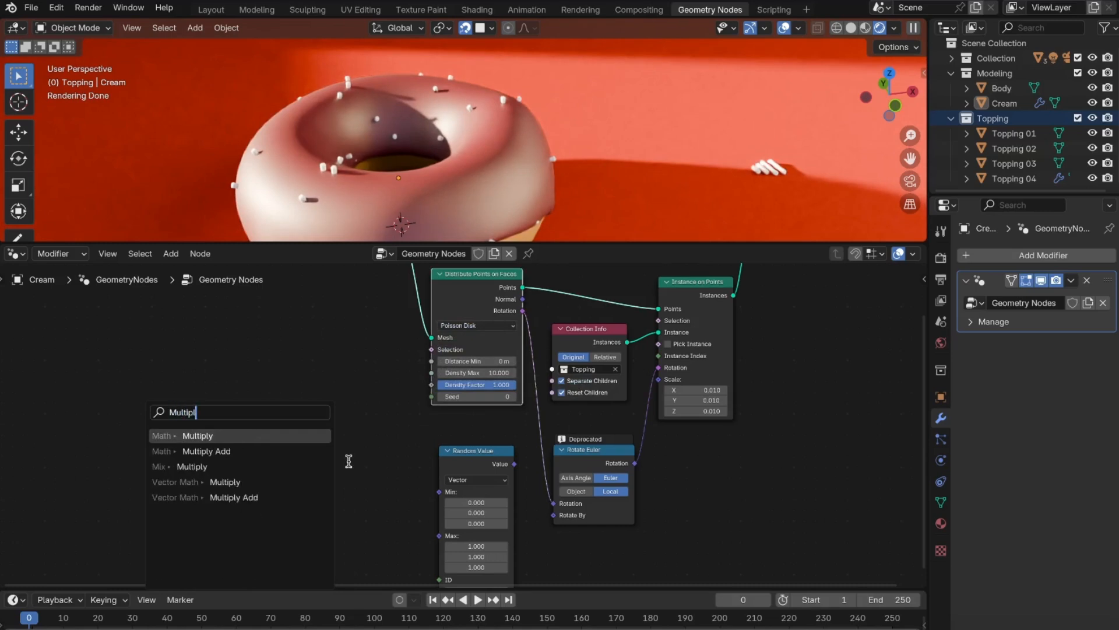
pyautogui.press('Return')
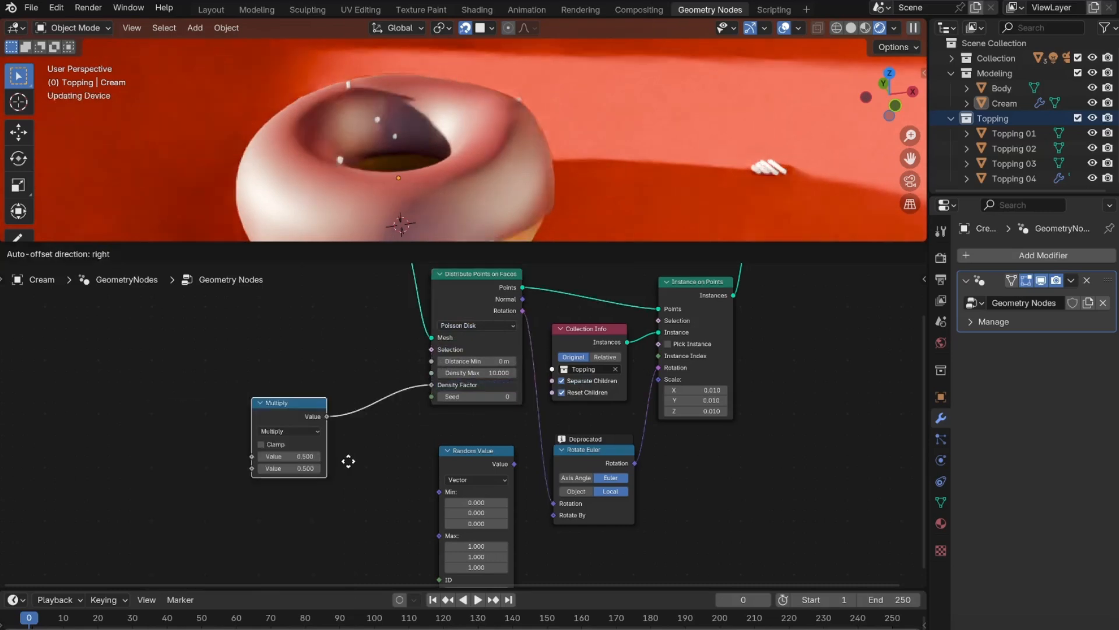
pyautogui.click(387, 430)
# Step: Reposition the Group Input and Multiply nodes and expose Multiply's first Value through a new Group Input socket
pyautogui.scroll(-1, 373, 377)
pyautogui.moveTo(379, 329); pyautogui.dragTo(406, 342, button='middle')
pyautogui.moveTo(413, 282); pyautogui.dragTo(346, 302)
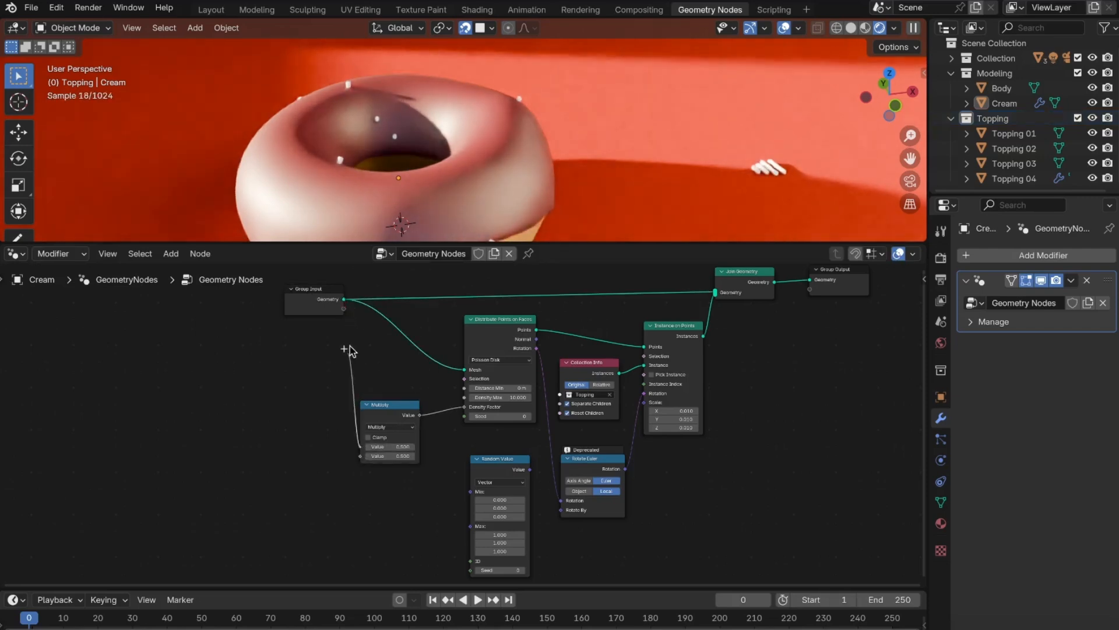
pyautogui.moveTo(350, 347); pyautogui.dragTo(344, 309)
pyautogui.scroll(1, 443, 430)
pyautogui.moveTo(398, 401); pyautogui.dragTo(411, 382)
pyautogui.scroll(-2, 452, 432)
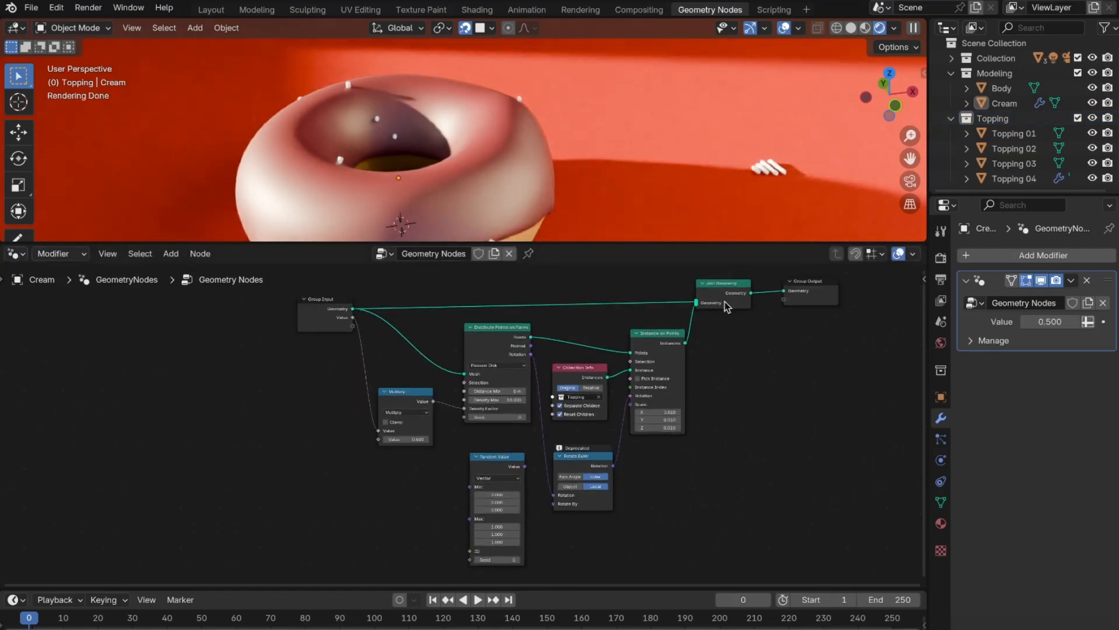
# Step: Enlarge the 3D viewport and put the Cream object into Weight Paint mode
pyautogui.scroll(1, 461, 110)
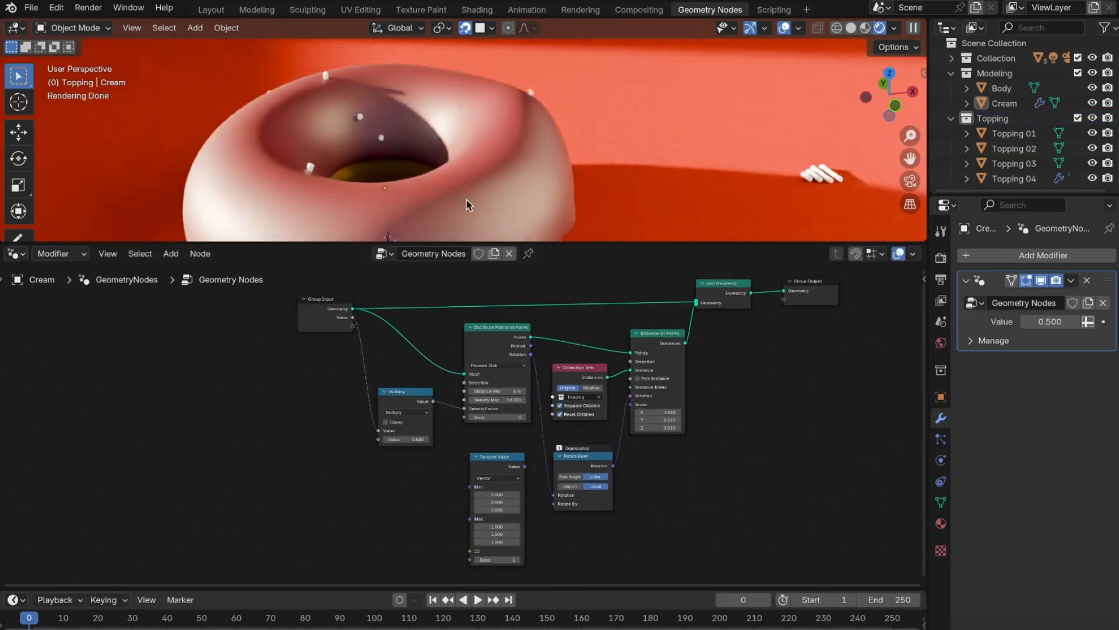
pyautogui.moveTo(545, 242); pyautogui.dragTo(543, 353)
pyautogui.click(535, 266)
pyautogui.press('KP_Decimal')
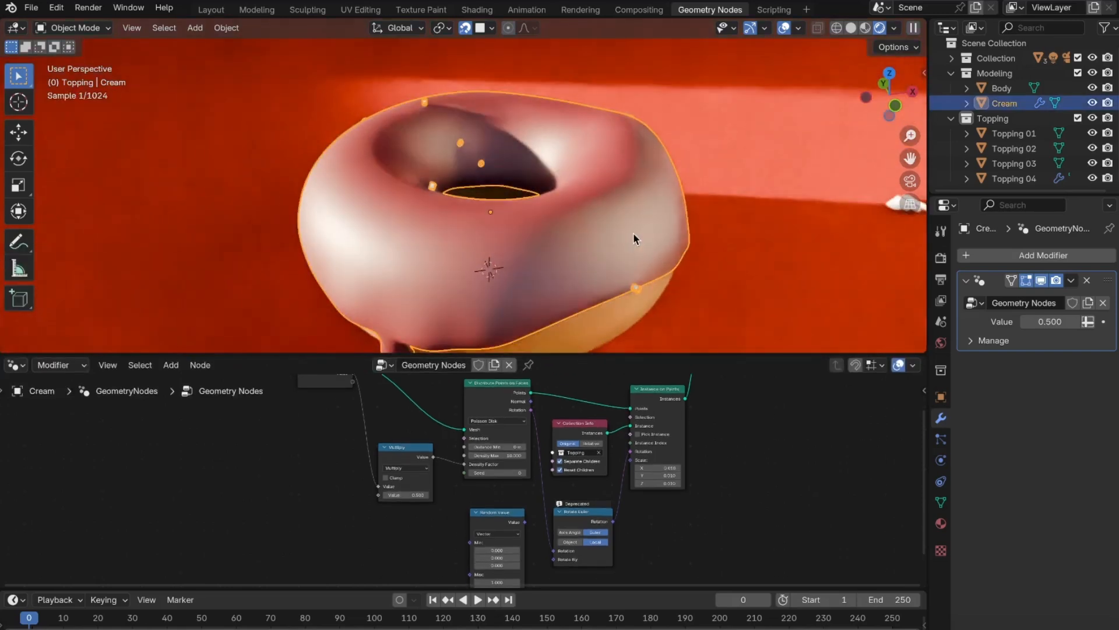
pyautogui.click(73, 28)
pyautogui.click(55, 112)
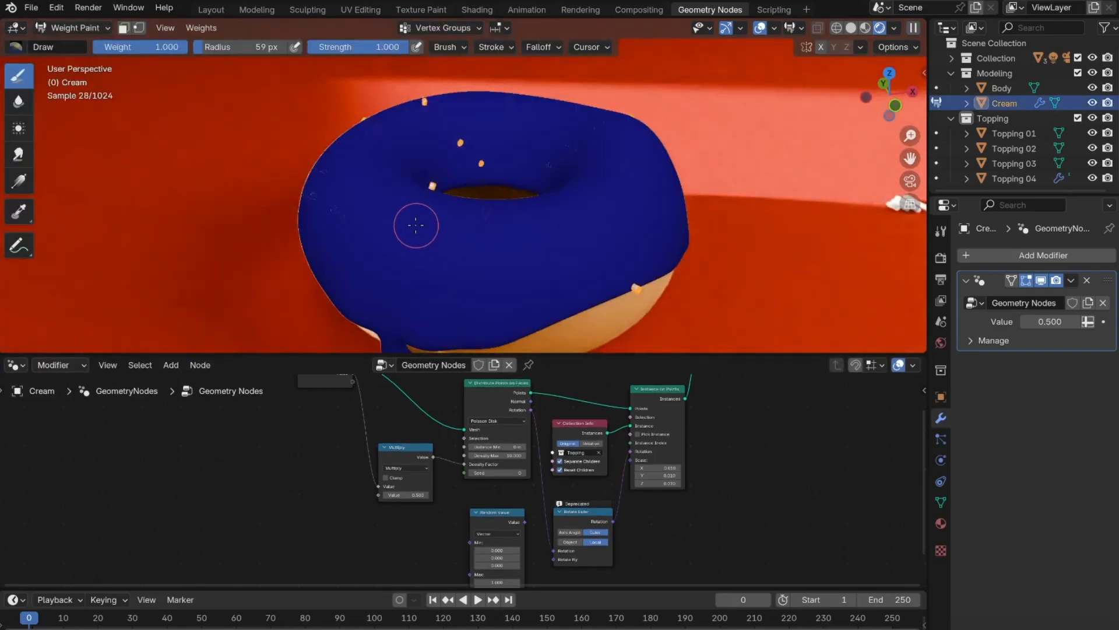
# Step: Paint weight 1.000 all around the cream's upper surface with an 80 px brush, leaving the drips and the hole's inner wall unpainted
pyautogui.moveTo(370, 205)
pyautogui.mouseDown()
pyautogui.moveTo(412, 231)
pyautogui.moveTo(367, 204)
pyautogui.mouseUp()
pyautogui.moveTo(503, 227); pyautogui.dragTo(460, 260, button='middle')
pyautogui.moveTo(429, 169)
pyautogui.mouseDown()
pyautogui.moveTo(445, 120)
pyautogui.moveTo(442, 197)
pyautogui.mouseUp()
pyautogui.moveTo(428, 127)
pyautogui.mouseDown()
pyautogui.moveTo(593, 231)
pyautogui.moveTo(637, 149)
pyautogui.moveTo(512, 243)
pyautogui.moveTo(652, 211)
pyautogui.mouseUp()
pyautogui.scroll(-2, 652, 211)
pyautogui.moveTo(651, 211); pyautogui.dragTo(528, 238, button='middle')
pyautogui.moveTo(528, 238); pyautogui.dragTo(608, 228)
pyautogui.moveTo(607, 228); pyautogui.dragTo(519, 265, button='middle')
pyautogui.moveTo(519, 265)
pyautogui.mouseDown()
pyautogui.moveTo(639, 265)
pyautogui.moveTo(612, 251)
pyautogui.mouseUp()
pyautogui.scroll(-1, 565, 252)
pyautogui.moveTo(566, 252)
pyautogui.mouseDown(button='middle')
pyautogui.moveTo(521, 243)
pyautogui.moveTo(506, 199)
pyautogui.moveTo(425, 210)
pyautogui.mouseUp(button='middle')
pyautogui.scroll(-2, 425, 210)
pyautogui.moveTo(583, 225); pyautogui.dragTo(548, 245, button='middle')
pyautogui.scroll(2, 560, 245)
pyautogui.moveTo(603, 246); pyautogui.dragTo(536, 257)
pyautogui.scroll(-2, 542, 245)
pyautogui.moveTo(566, 234); pyautogui.dragTo(437, 233, button='middle')
pyautogui.scroll(4, 497, 238)
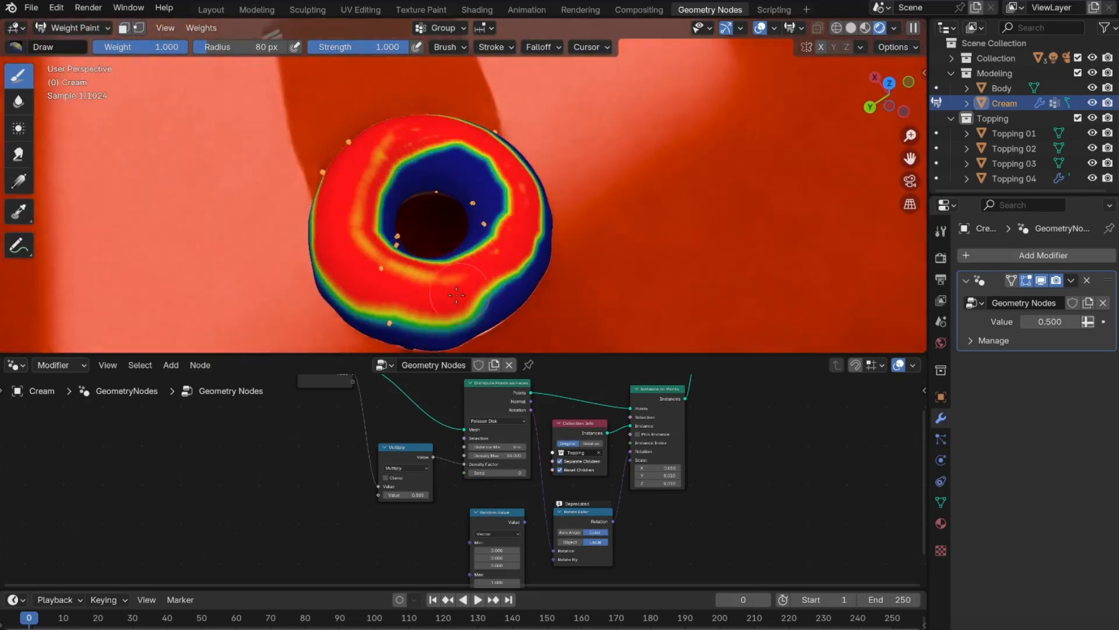
pyautogui.moveTo(363, 174); pyautogui.dragTo(507, 219)
pyautogui.scroll(-2, 525, 268)
pyautogui.moveTo(537, 257); pyautogui.dragTo(524, 216, button='middle')
pyautogui.moveTo(466, 268); pyautogui.dragTo(516, 256)
pyautogui.moveTo(516, 234)
pyautogui.mouseDown(button='middle')
pyautogui.moveTo(424, 247)
pyautogui.moveTo(379, 216)
pyautogui.mouseUp(button='middle')
pyautogui.moveTo(527, 158); pyautogui.dragTo(536, 189)
pyautogui.moveTo(537, 189); pyautogui.dragTo(478, 181, button='middle')
pyautogui.moveTo(490, 140); pyautogui.dragTo(519, 111)
pyautogui.moveTo(519, 94); pyautogui.dragTo(439, 114, button='middle')
pyautogui.moveTo(439, 114); pyautogui.dragTo(444, 102)
pyautogui.moveTo(425, 148); pyautogui.dragTo(636, 245, button='middle')
# Step: Rename the Cream's painted vertex group to Topping
pyautogui.click(70, 28)
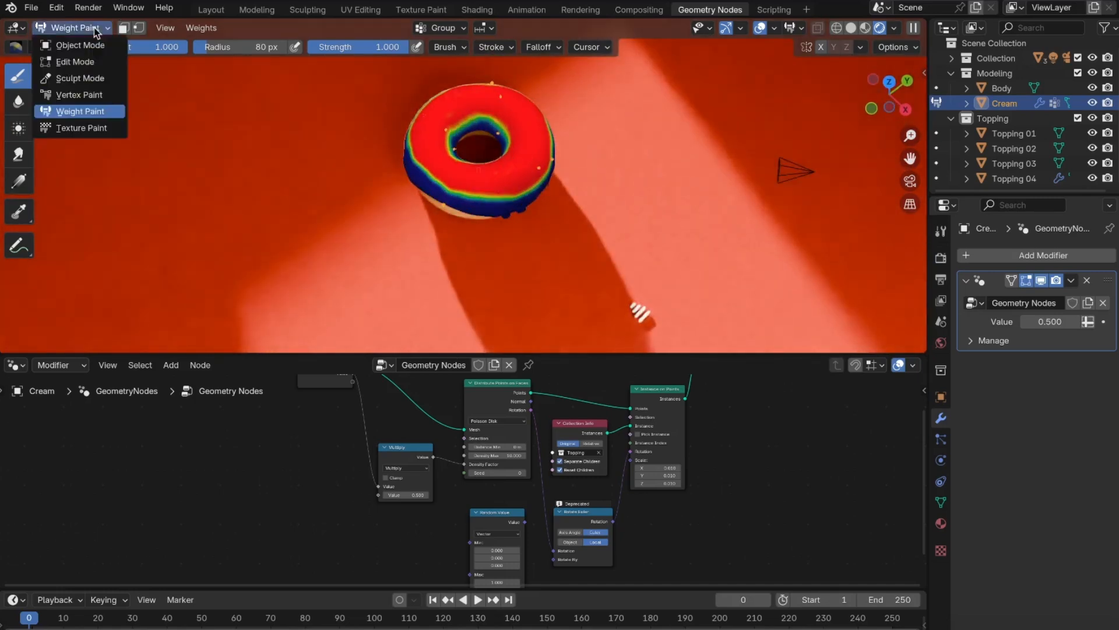
pyautogui.click(941, 503)
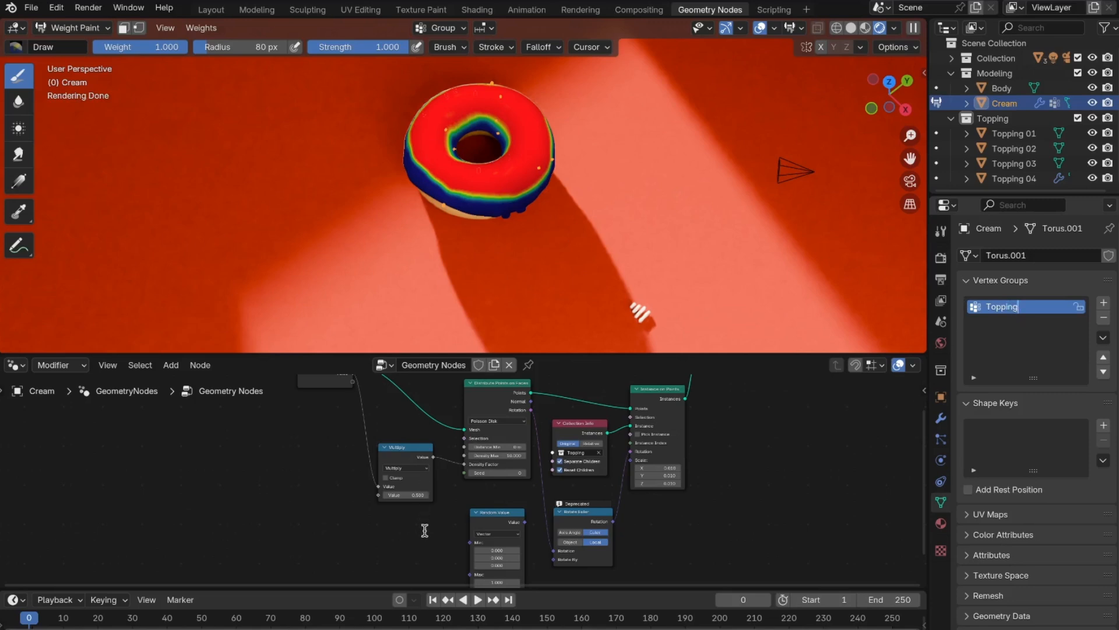
# Step: Move Multiply's output link from Density Factor to Density Max on Distribute Points on Faces
pyautogui.scroll(2, 402, 500)
pyautogui.moveTo(433, 529); pyautogui.dragTo(476, 509, button='middle')
pyautogui.scroll(-1, 506, 502)
pyautogui.moveTo(507, 443); pyautogui.dragTo(507, 435)
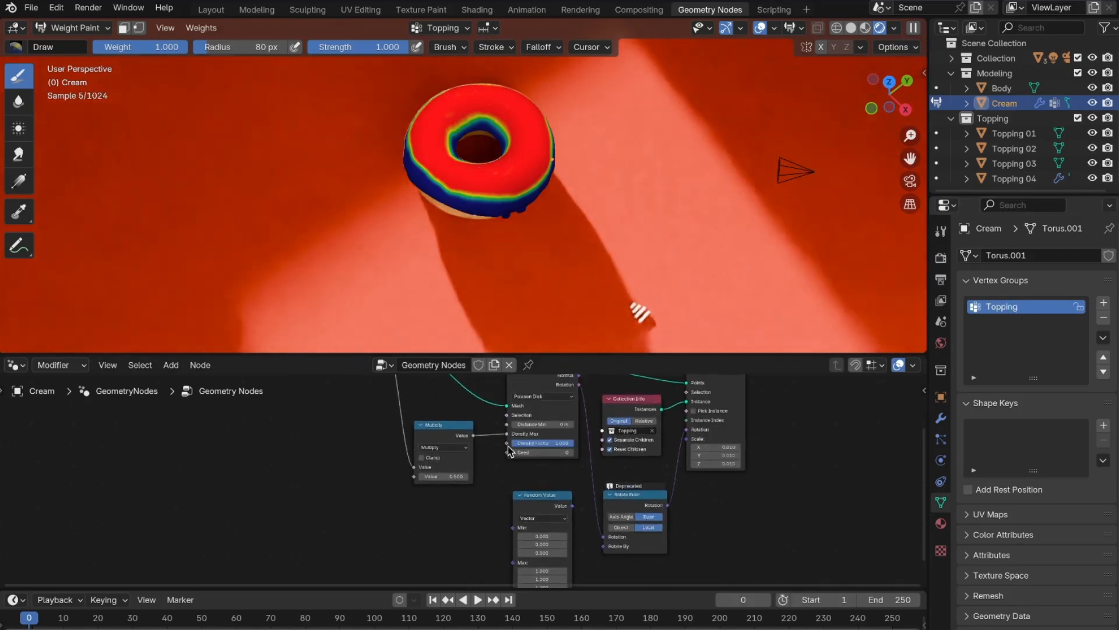
# Step: Feed Density Factor from a new Named Attribute node and choose Topping as its attribute name
pyautogui.moveTo(426, 551); pyautogui.dragTo(358, 472)
pyautogui.write('named')
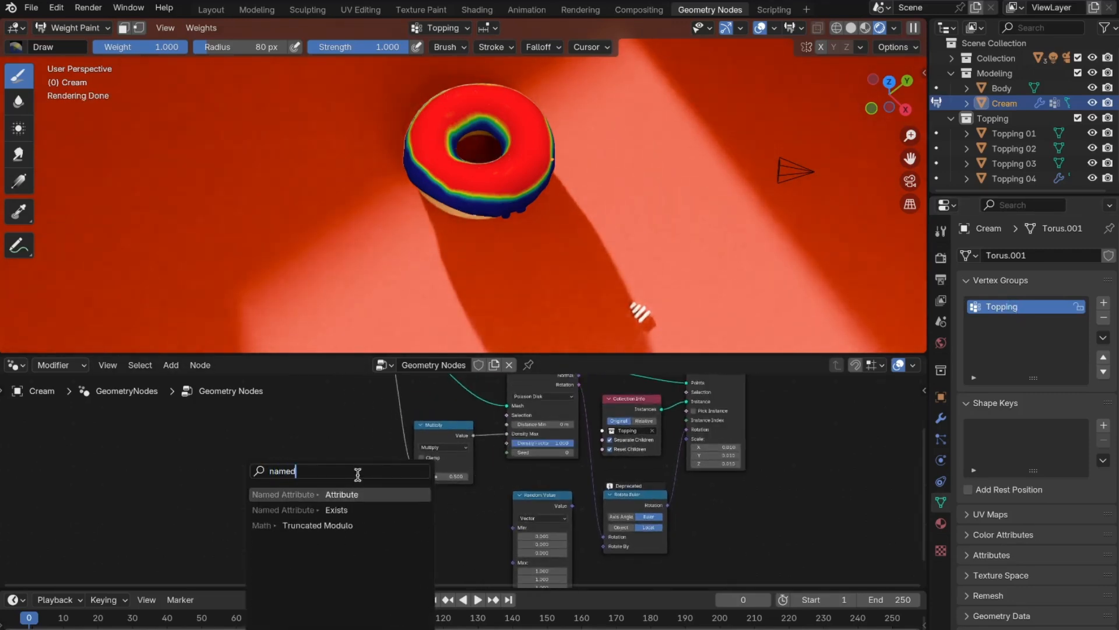
pyautogui.press('Return')
pyautogui.click(380, 471)
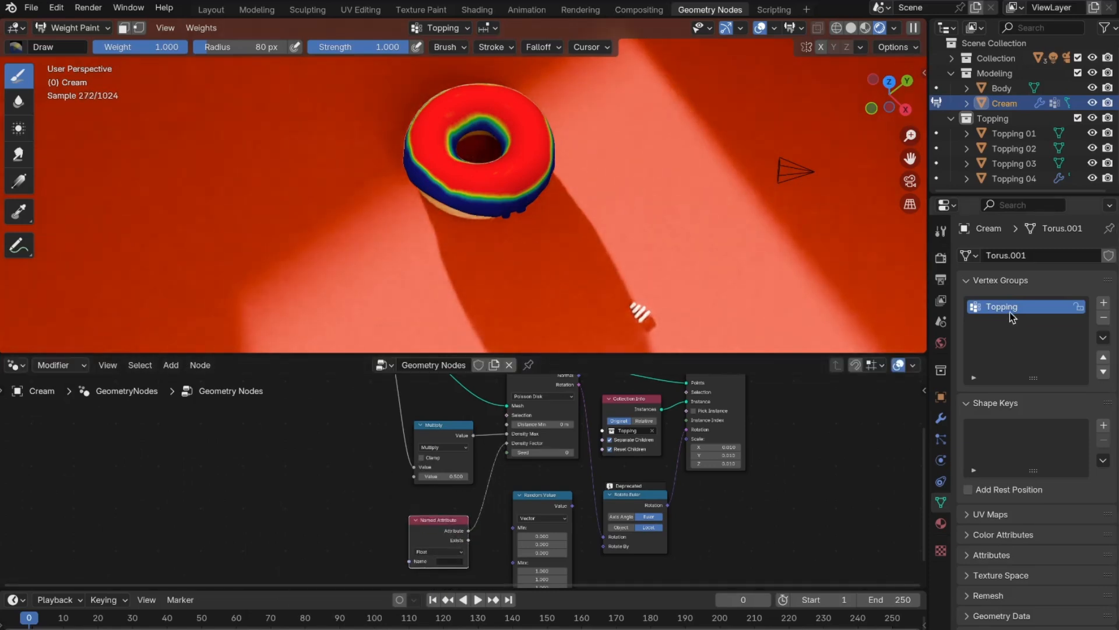
pyautogui.click(454, 562)
pyautogui.press('Escape')
pyautogui.scroll(8, 464, 533)
pyautogui.moveTo(457, 583); pyautogui.dragTo(452, 538, button='middle')
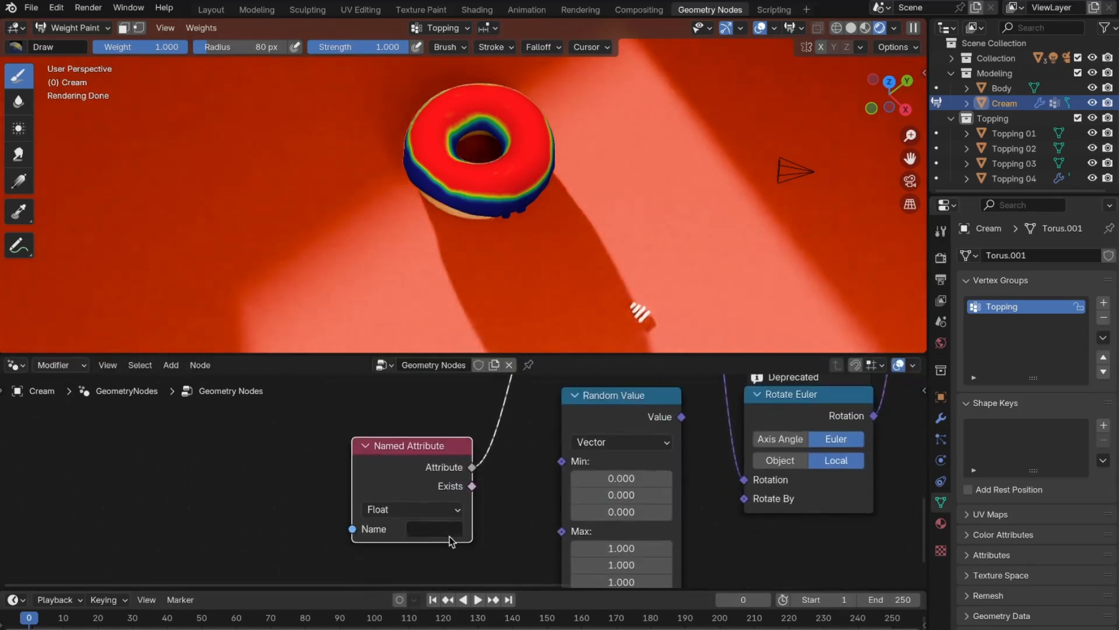
pyautogui.click(453, 537)
pyautogui.click(461, 397)
pyautogui.moveTo(597, 168); pyautogui.dragTo(573, 245, button='middle')
pyautogui.scroll(3, 573, 244)
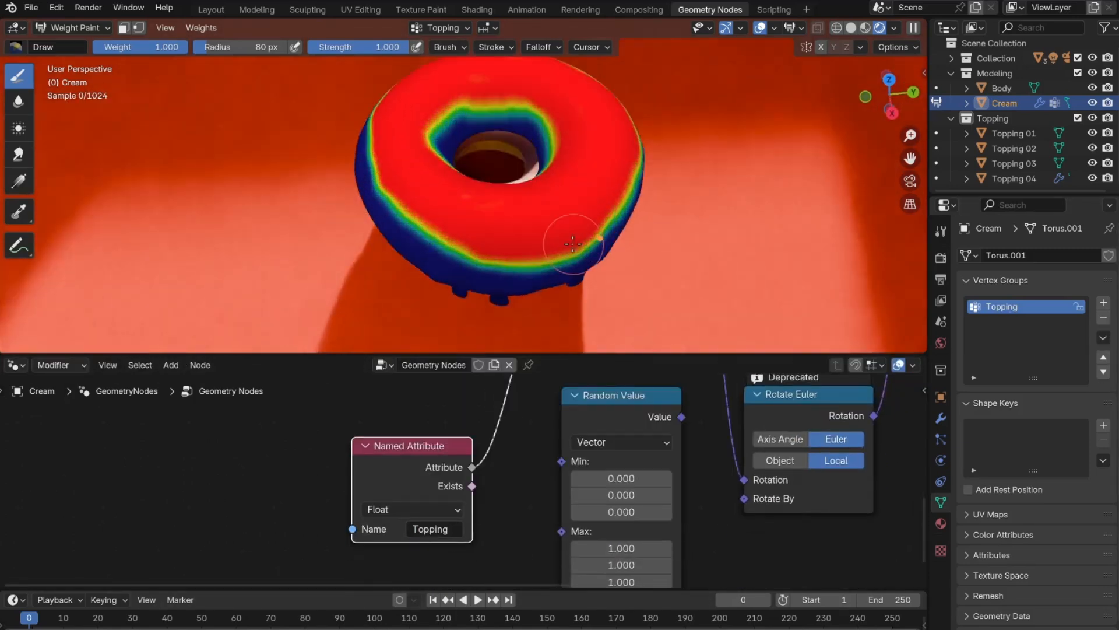
# Step: Set the Multiply node's second value to 500
pyautogui.scroll(-9, 512, 485)
pyautogui.moveTo(441, 446); pyautogui.dragTo(393, 521, button='middle')
pyautogui.scroll(7, 379, 520)
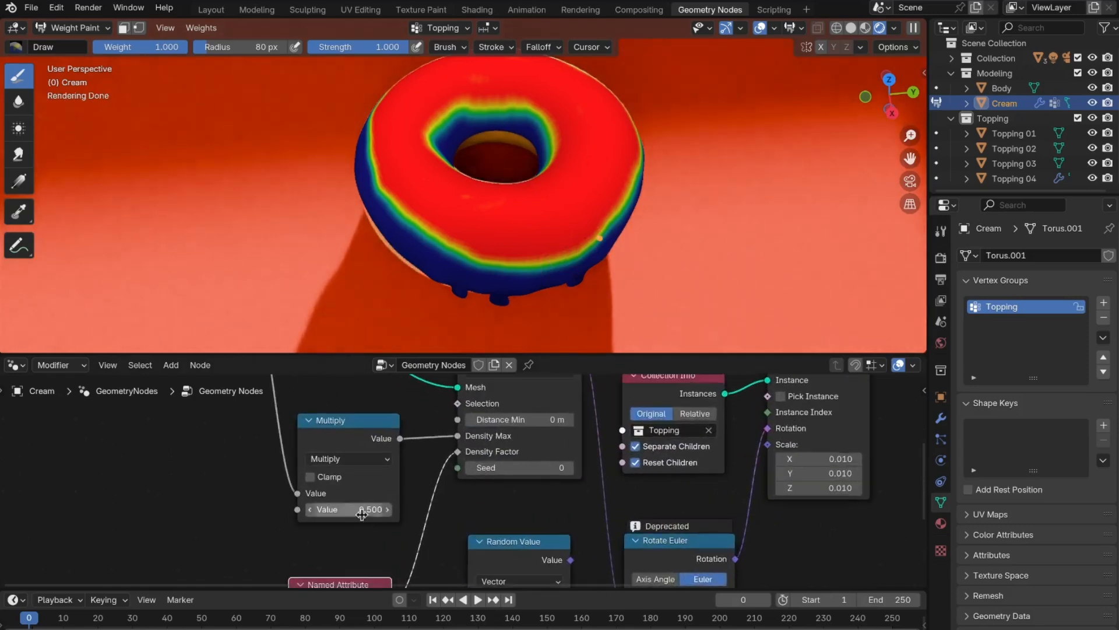
pyautogui.scroll(2, 363, 523)
pyautogui.write('500')
pyautogui.press('Return')
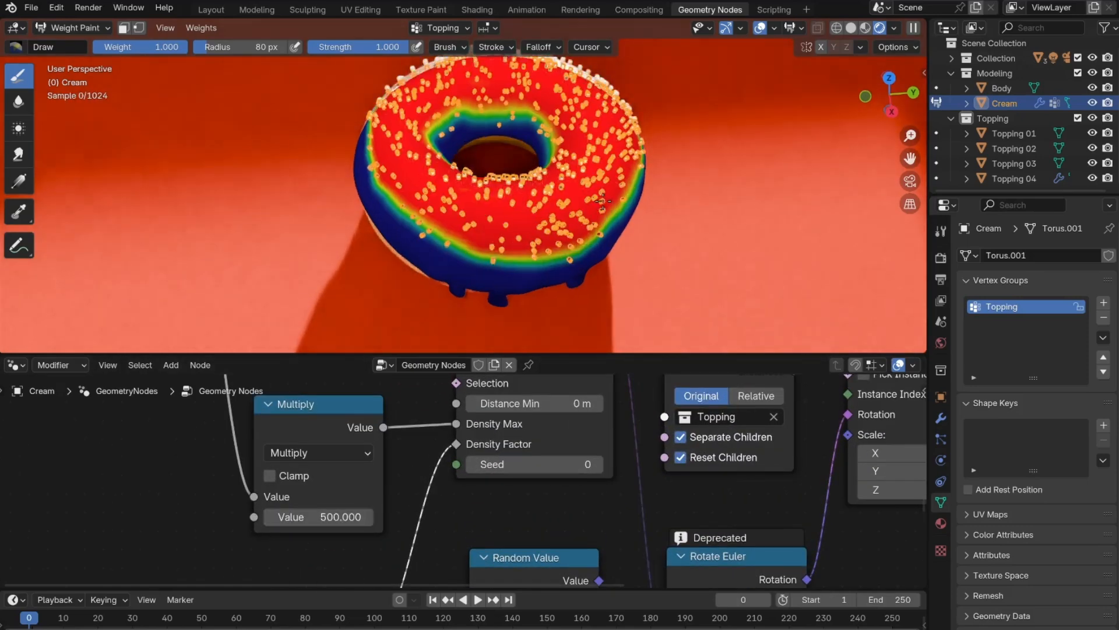
# Step: Enable Pick Instance on the Instance on Points node
pyautogui.scroll(-1, 432, 491)
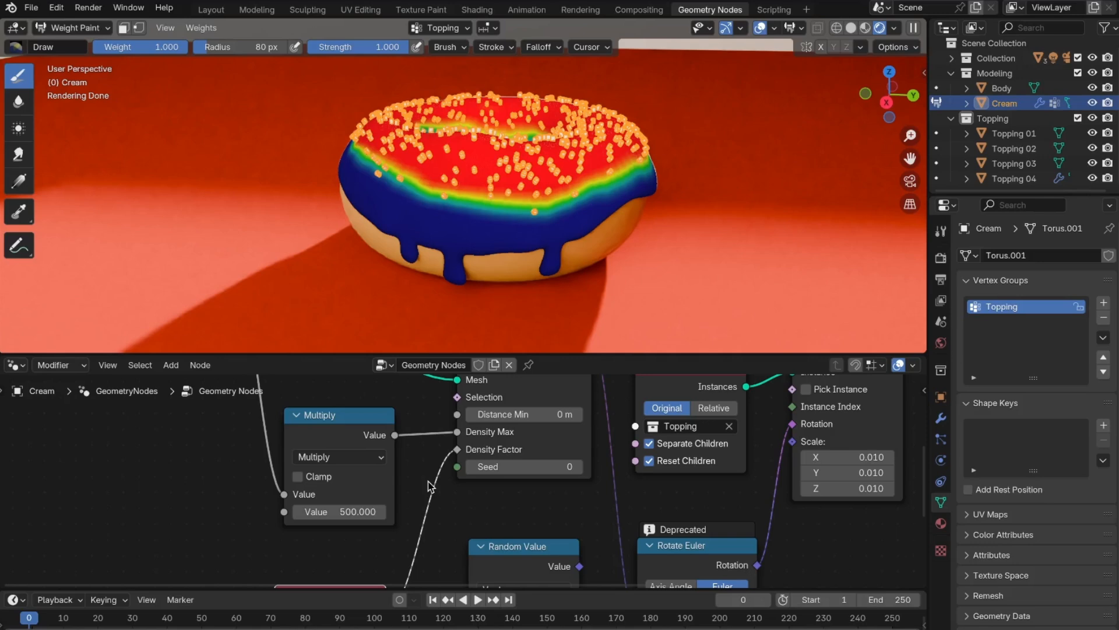
pyautogui.scroll(-2, 459, 473)
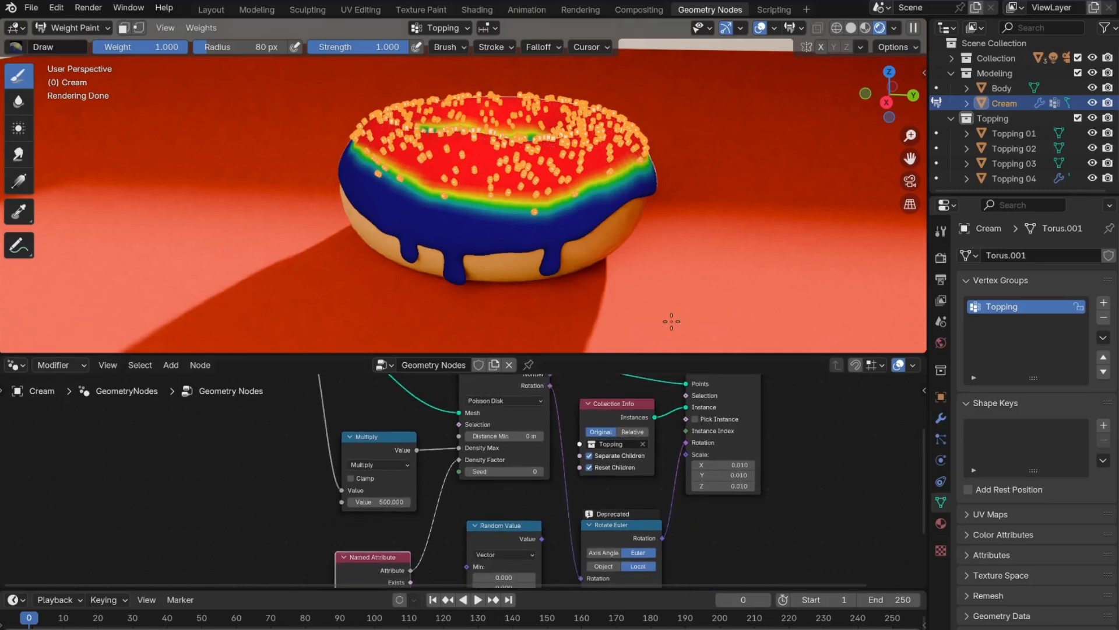
pyautogui.scroll(8, 672, 321)
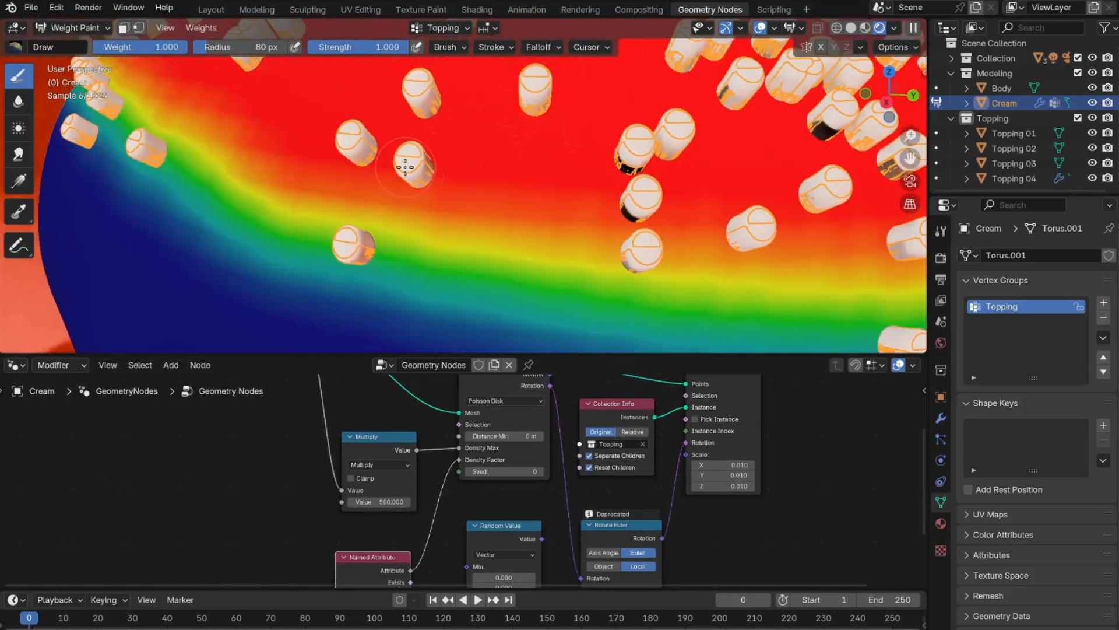
pyautogui.scroll(3, 717, 487)
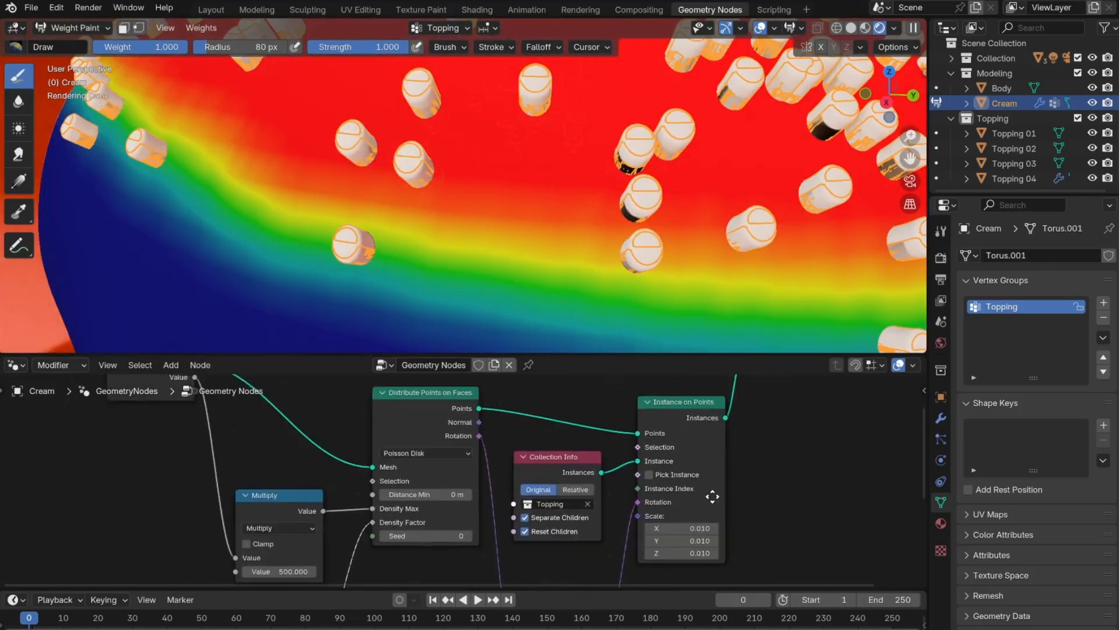
pyautogui.click(682, 483)
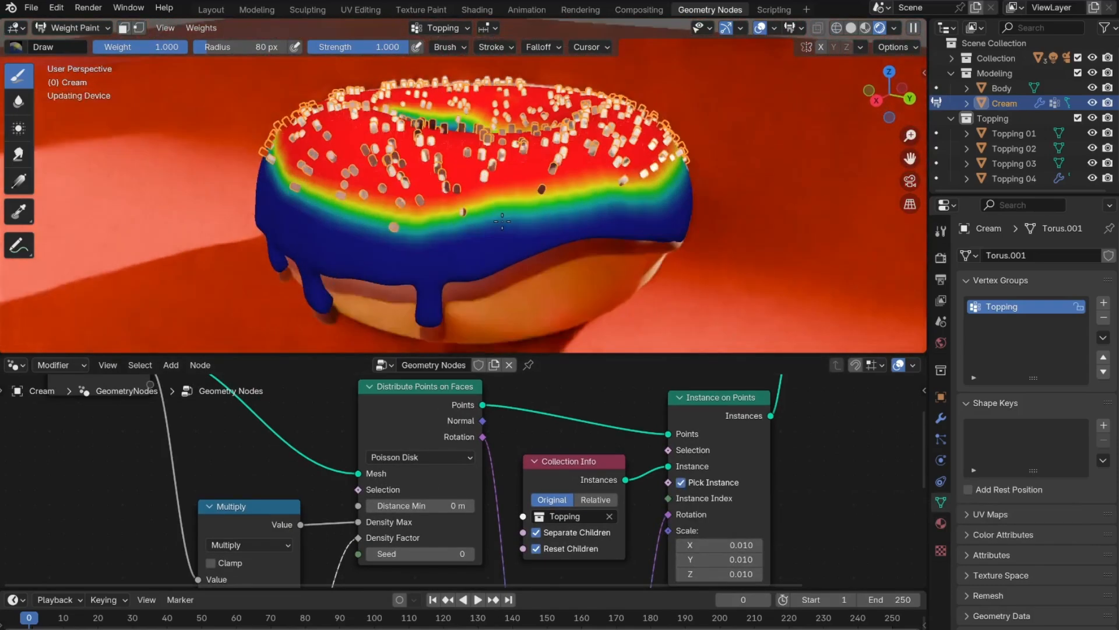
# Step: Try a Max X of 10.000 and a Min X of 19.200 on the Random Value node, undoing the changes
pyautogui.scroll(-2, 408, 501)
pyautogui.moveTo(408, 525); pyautogui.dragTo(472, 512, button='middle')
pyautogui.moveTo(472, 512); pyautogui.dragTo(485, 512)
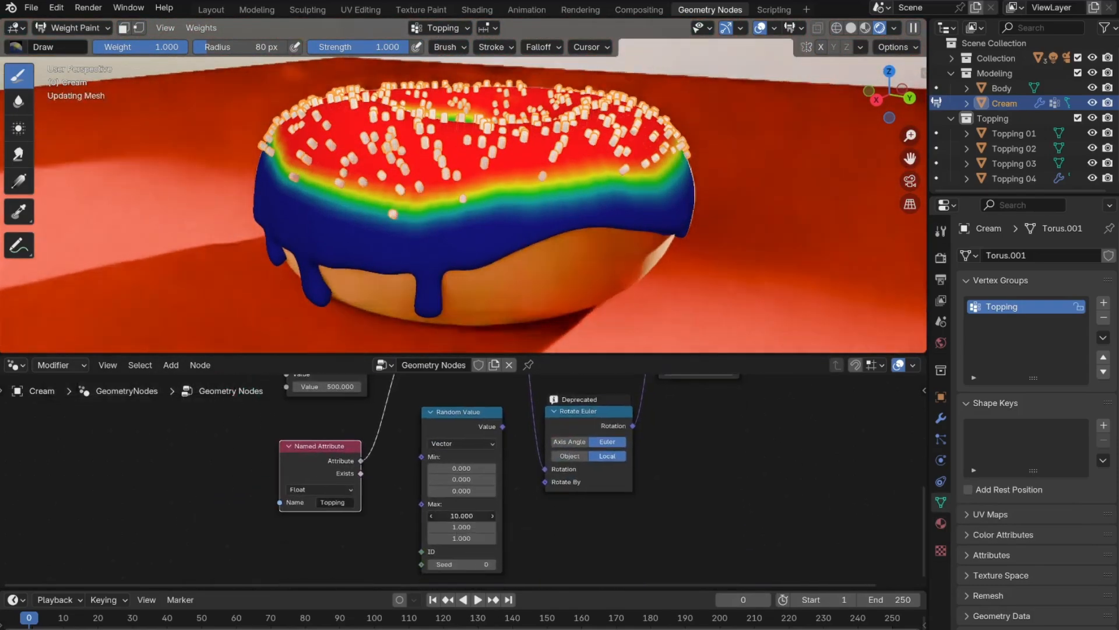
pyautogui.click(485, 513)
pyautogui.moveTo(462, 468); pyautogui.dragTo(520, 520)
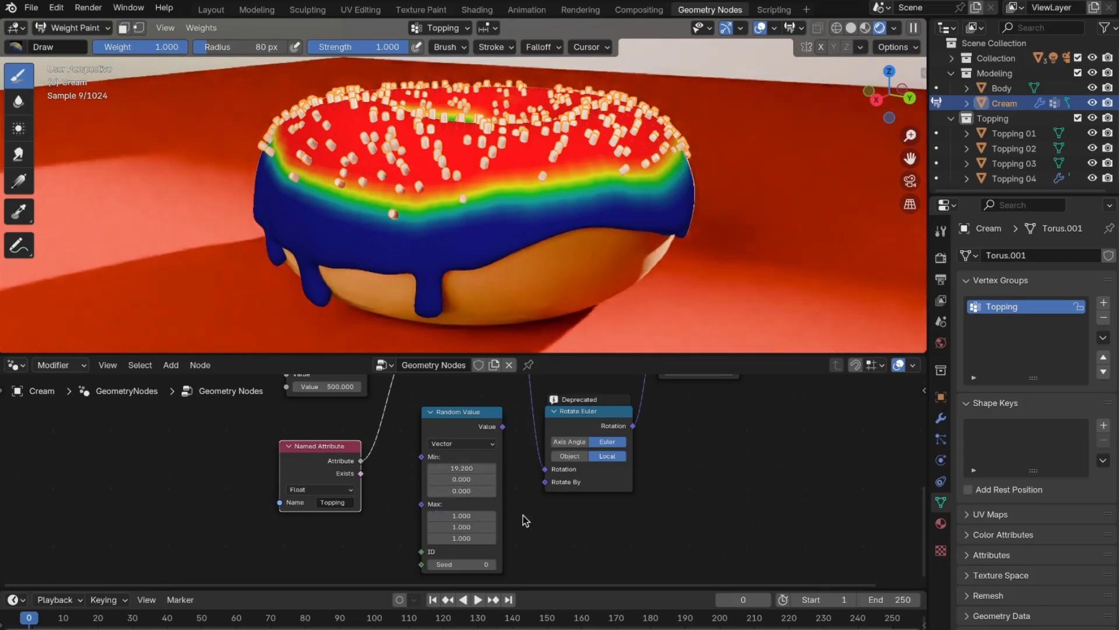
pyautogui.hotkey('ctrl', 'z')
# Step: Connect Random Value's output to Rotate Euler's Rotate By input
pyautogui.scroll(-6, 572, 505)
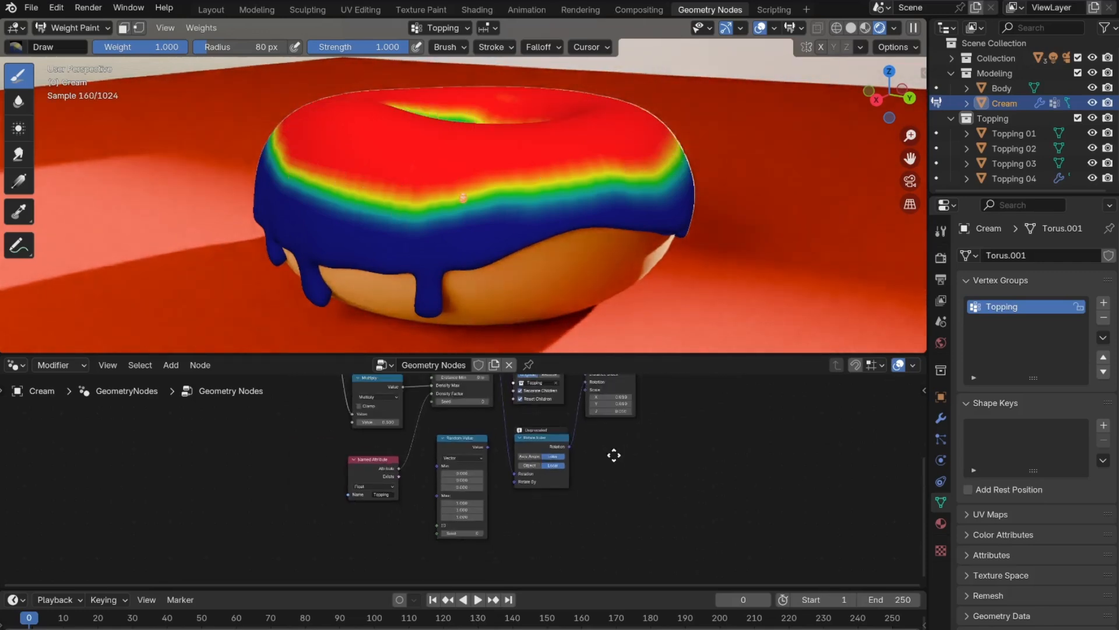
pyautogui.moveTo(585, 405); pyautogui.dragTo(572, 464, button='middle')
pyautogui.scroll(2, 572, 464)
pyautogui.moveTo(594, 539); pyautogui.dragTo(622, 476, button='middle')
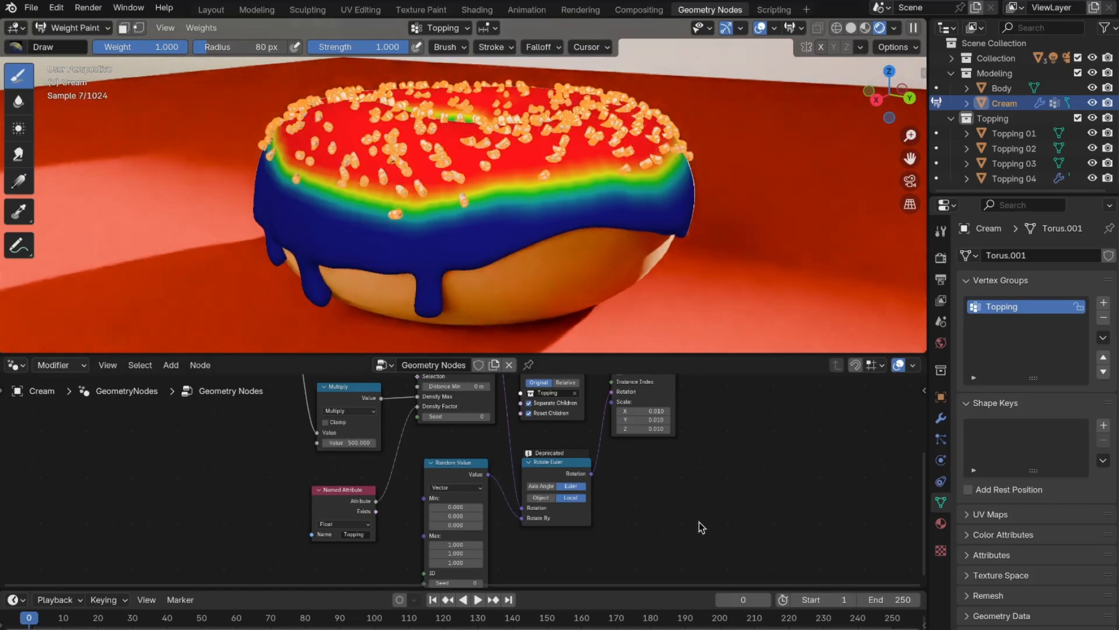
# Step: Set the Random Value node's Max vector to 4.2, 8.4 and 4
pyautogui.scroll(3, 488, 536)
pyautogui.moveTo(530, 543); pyautogui.dragTo(508, 472, button='middle')
pyautogui.click(487, 536)
pyautogui.write('4.2')
pyautogui.press('Tab')
pyautogui.write('8.4')
pyautogui.press('Return')
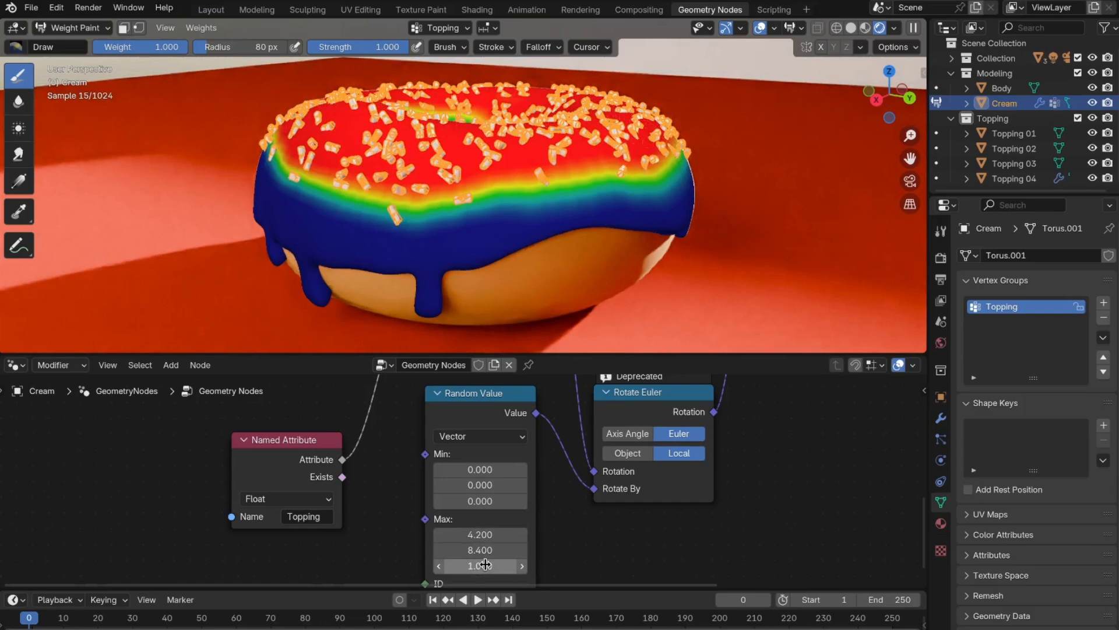
pyautogui.click(485, 564)
pyautogui.write('4')
pyautogui.press('Return')
# Step: Set the Random Value node's Min X to 2.4 and Min Y to 3.2
pyautogui.click(480, 469)
pyautogui.write('2.4')
pyautogui.press('Tab')
pyautogui.write('3.2')
pyautogui.press('Return')
# Step: Reset the Random Value node's Min and Max vectors to 0 on all axes
pyautogui.click(484, 532)
pyautogui.write('0')
pyautogui.press('Return')
pyautogui.click(490, 564)
pyautogui.write('0')
pyautogui.press('Return')
pyautogui.click(496, 551)
pyautogui.write('0')
pyautogui.press('Return')
pyautogui.write('4.2')
pyautogui.press('Return')
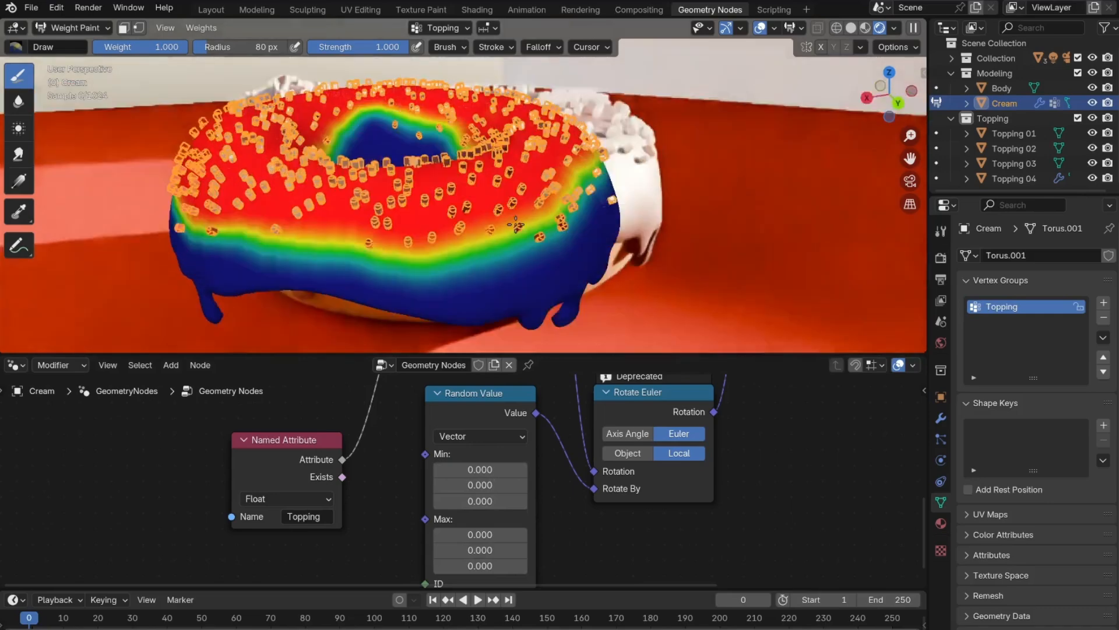
# Step: Adjust the Random Value node's Min Y and Min Z to vary the toppings' rotation
pyautogui.moveTo(471, 488); pyautogui.dragTo(493, 488)
pyautogui.moveTo(471, 502); pyautogui.dragTo(499, 531)
pyautogui.scroll(-1, 472, 513)
pyautogui.hotkey('ctrl', 'v')
pyautogui.hotkey('ctrl', 'v')
# Step: Return to Object Mode and set Random Value's Min to 2.000, 1.400, 7.200 and Max to 3.600, 2.200, 6.400
pyautogui.click(87, 28)
pyautogui.click(85, 45)
pyautogui.moveTo(500, 263); pyautogui.dragTo(501, 309, button='middle')
pyautogui.scroll(-1, 536, 506)
pyautogui.moveTo(541, 517)
pyautogui.mouseDown(button='middle')
pyautogui.moveTo(535, 448)
pyautogui.moveTo(530, 463)
pyautogui.moveTo(587, 530)
pyautogui.moveTo(677, 512)
pyautogui.mouseUp(button='middle')
pyautogui.scroll(-6, 385, 479)
pyautogui.scroll(4, 715, 434)
pyautogui.moveTo(463, 451); pyautogui.dragTo(519, 379, button='middle')
pyautogui.scroll(5, 515, 452)
pyautogui.moveTo(544, 498); pyautogui.dragTo(515, 496)
pyautogui.moveTo(526, 512); pyautogui.dragTo(543, 512)
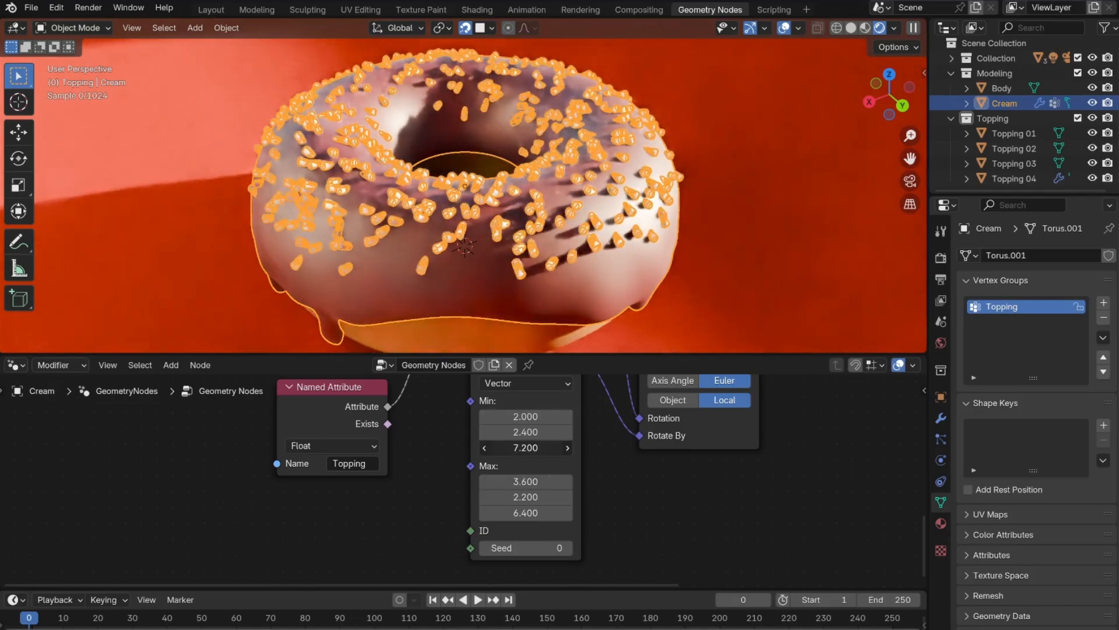
pyautogui.moveTo(525, 432); pyautogui.dragTo(516, 432)
# Step: Inspect the scattered toppings from another side, select the Cream and put it back into Weight Paint mode
pyautogui.click(768, 236)
pyautogui.moveTo(768, 236); pyautogui.dragTo(408, 242, button='middle')
pyautogui.scroll(-2, 737, 241)
pyautogui.scroll(3, 634, 270)
pyautogui.click(634, 270)
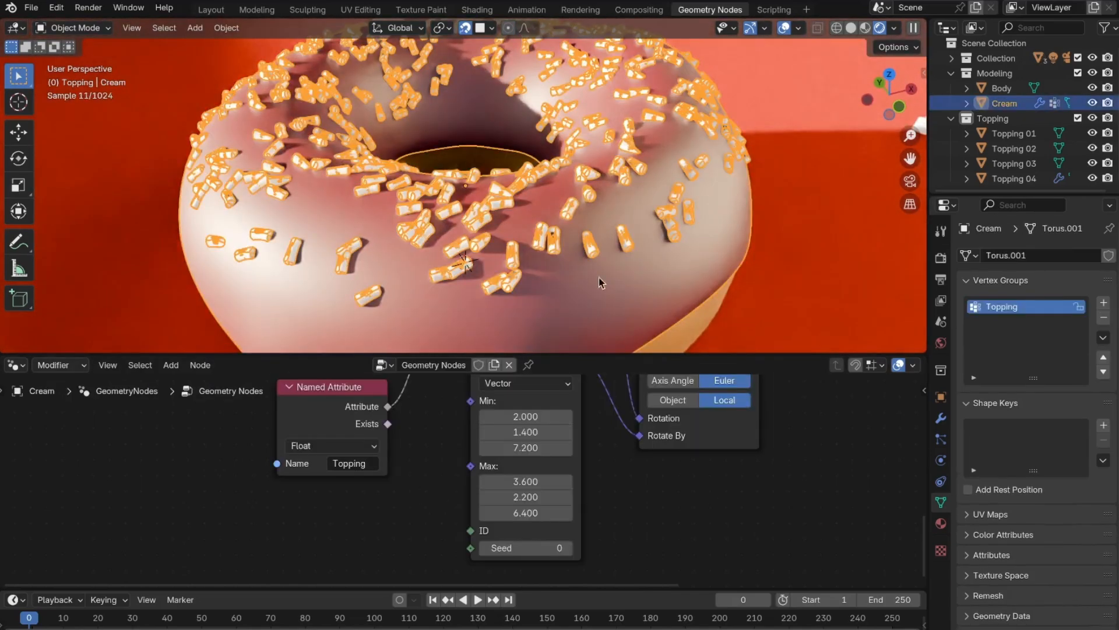
pyautogui.scroll(-3, 634, 270)
pyautogui.moveTo(490, 239)
pyautogui.mouseDown(button='middle')
pyautogui.moveTo(498, 280)
pyautogui.moveTo(505, 246)
pyautogui.mouseUp(button='middle')
pyautogui.click(73, 27)
pyautogui.click(58, 108)
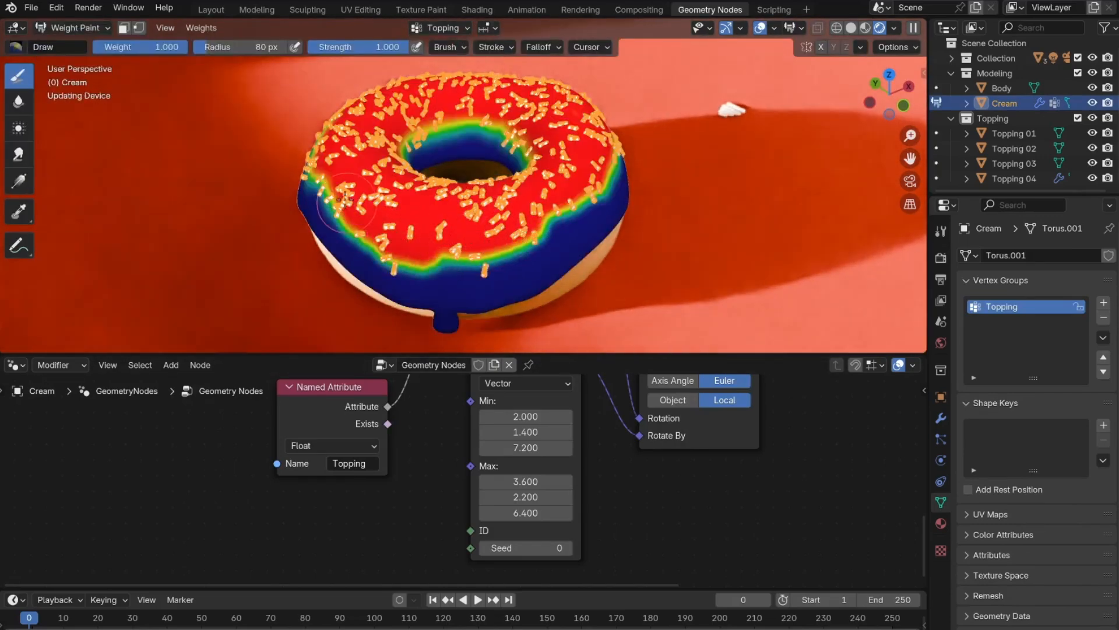
# Step: Touch up the Topping weights along the cream's painted edge and around the hole
pyautogui.moveTo(495, 236); pyautogui.dragTo(662, 254, button='middle')
pyautogui.scroll(-3, 700, 208)
pyautogui.moveTo(700, 208); pyautogui.dragTo(616, 216, button='middle')
pyautogui.press('ctrl+super+space')
pyautogui.keyDown('shift'); pyautogui.moveTo(758, 191); pyautogui.dragTo(673, 187, button='middle'); pyautogui.keyUp('shift')
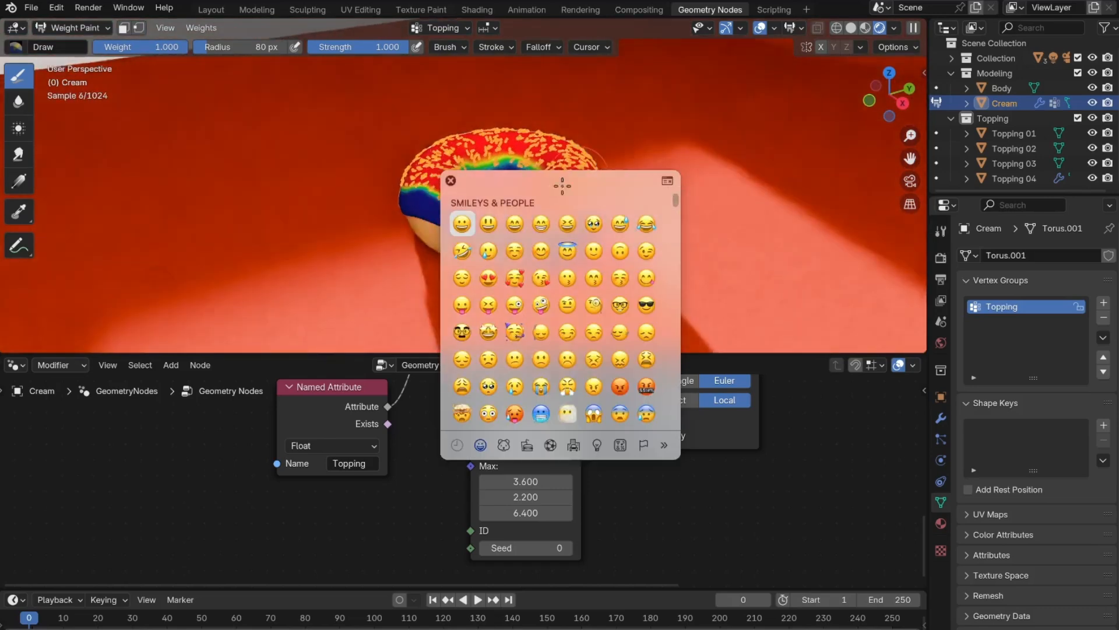
pyautogui.press('Escape')
pyautogui.moveTo(631, 225); pyautogui.dragTo(622, 229, button='middle')
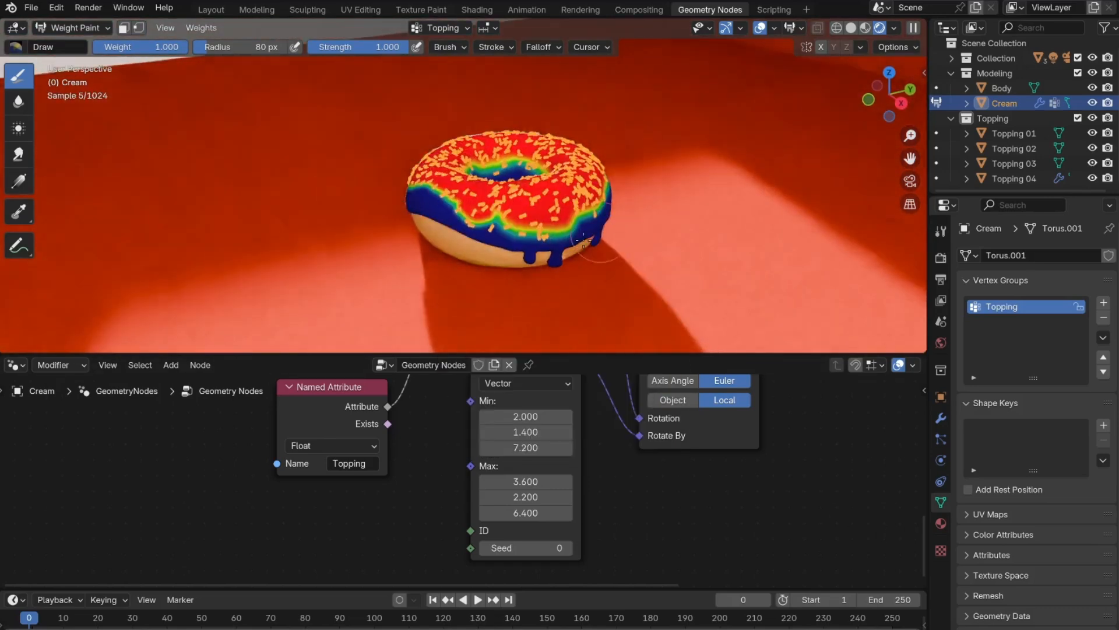
pyautogui.moveTo(784, 274); pyautogui.dragTo(679, 286, button='middle')
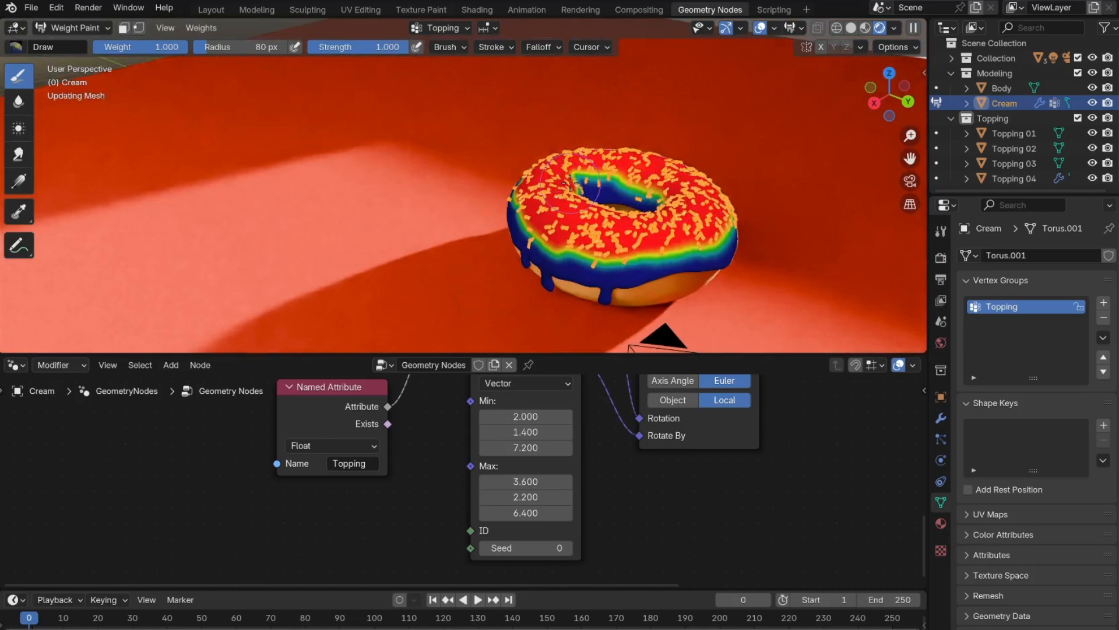
pyautogui.scroll(1, 468, 489)
# Step: Raise the Multiply node's second value to 600 for denser toppings
pyautogui.scroll(-2, 463, 481)
pyautogui.moveTo(416, 451); pyautogui.dragTo(436, 535, button='middle')
pyautogui.click(411, 428)
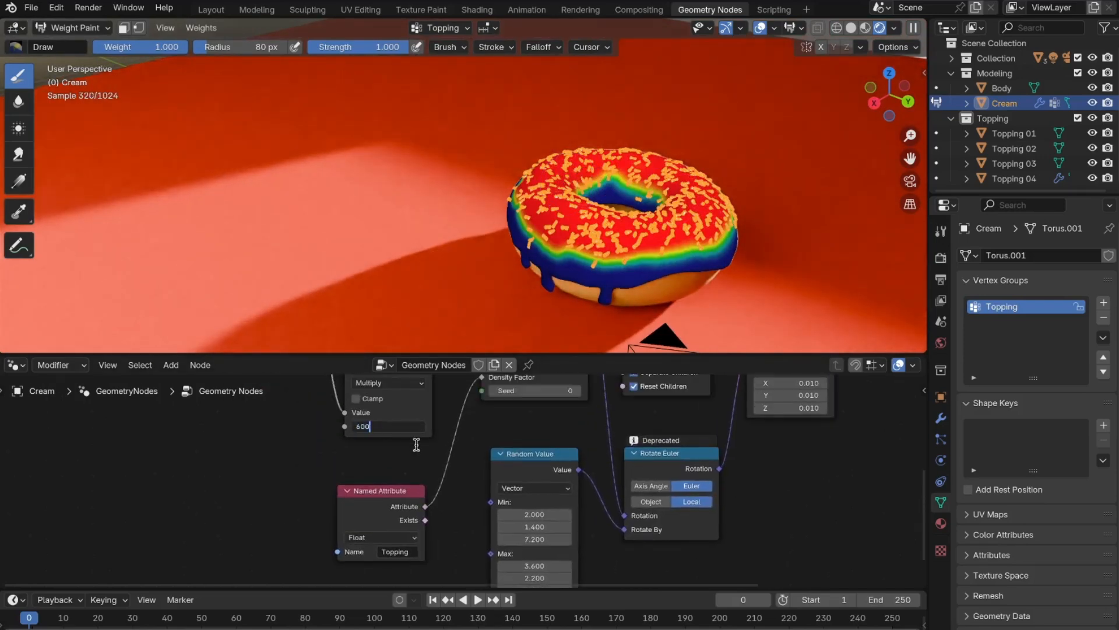
# Step: Return the Cream to Object Mode and switch to the Shading workspace
pyautogui.hotkey('ctrl', 'Tab')
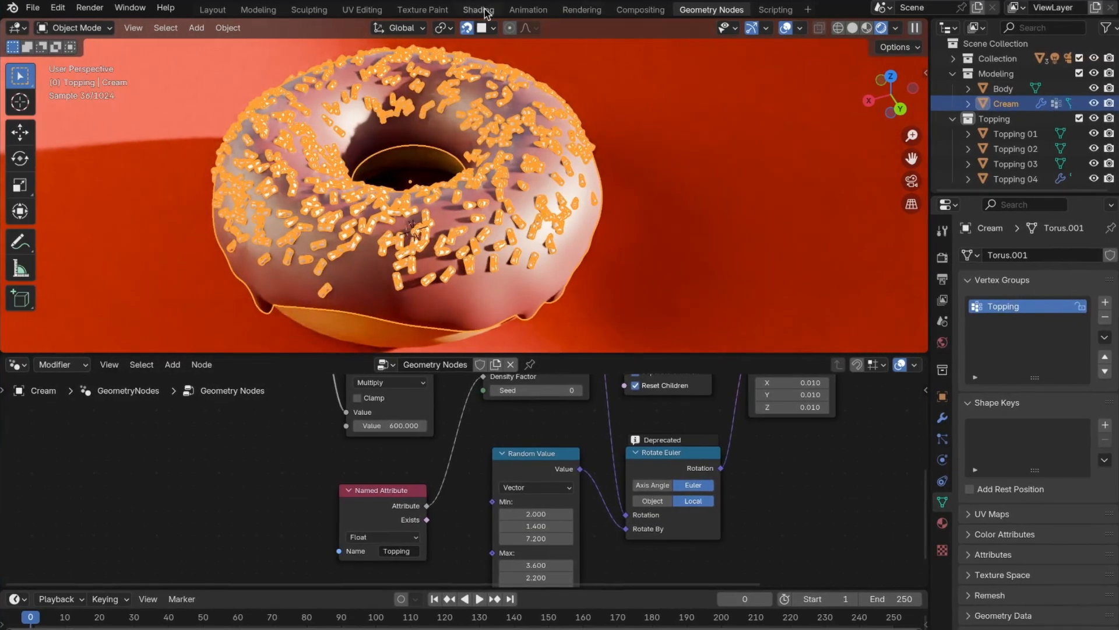
pyautogui.click(478, 10)
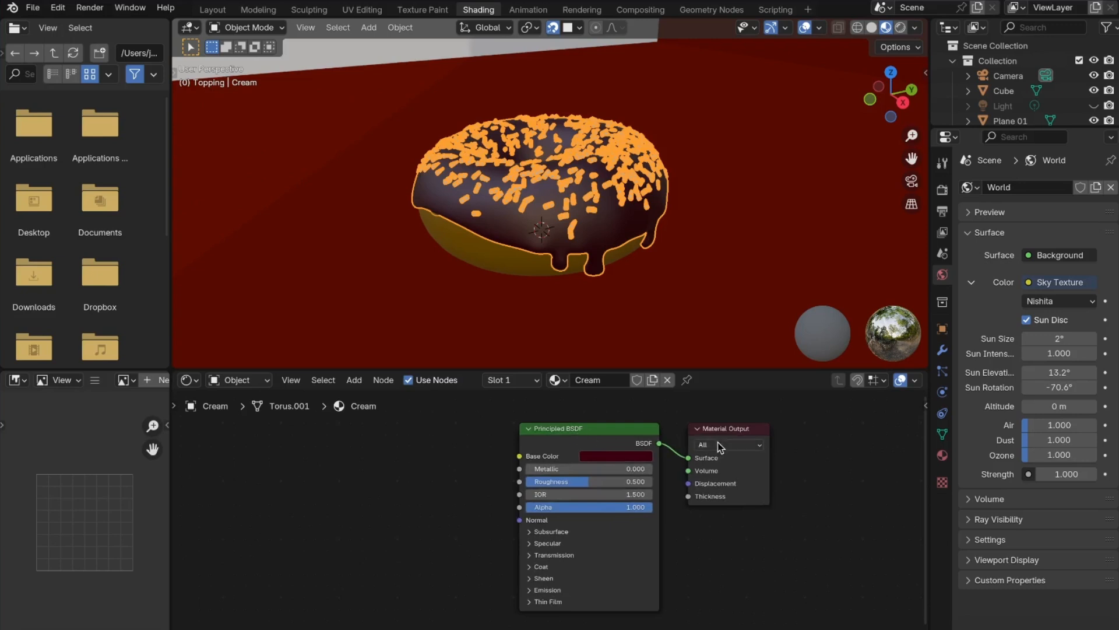
# Step: Show the Cream's material settings and add an Object Info node to its shader graph
pyautogui.click(943, 454)
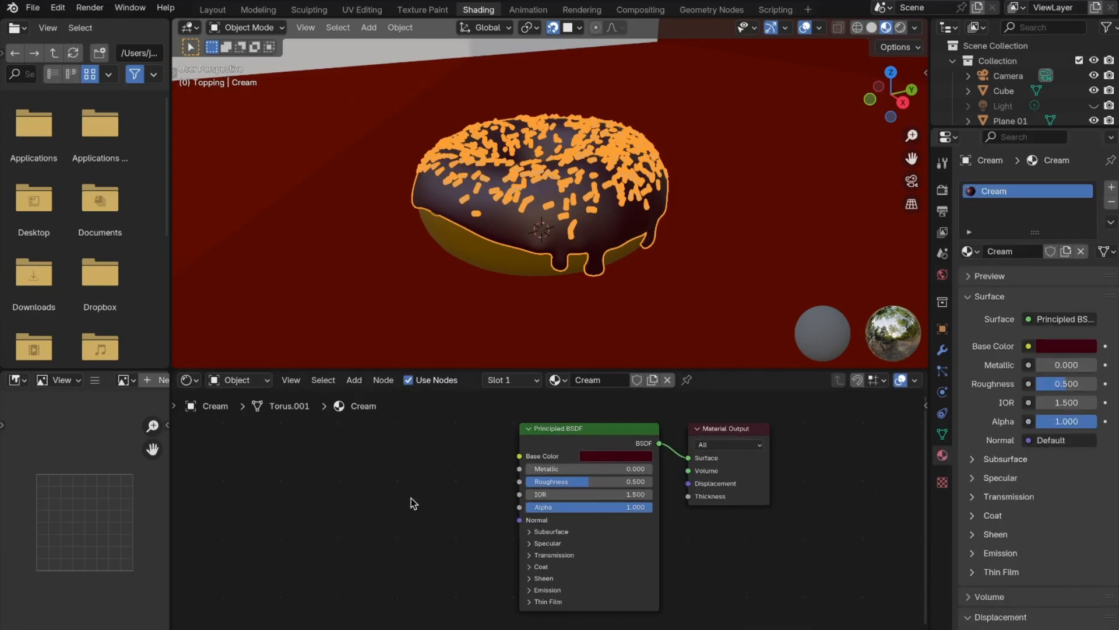
pyautogui.hotkey('shift', 'a')
pyautogui.click(386, 466)
pyautogui.click(446, 493)
pyautogui.click(245, 445)
# Step: Add a Color Ramp, feeding Object Info's Random into its Fac and its Color into the Principled BSDF's Base Color
pyautogui.hotkey('shift', 'a')
pyautogui.click(379, 465)
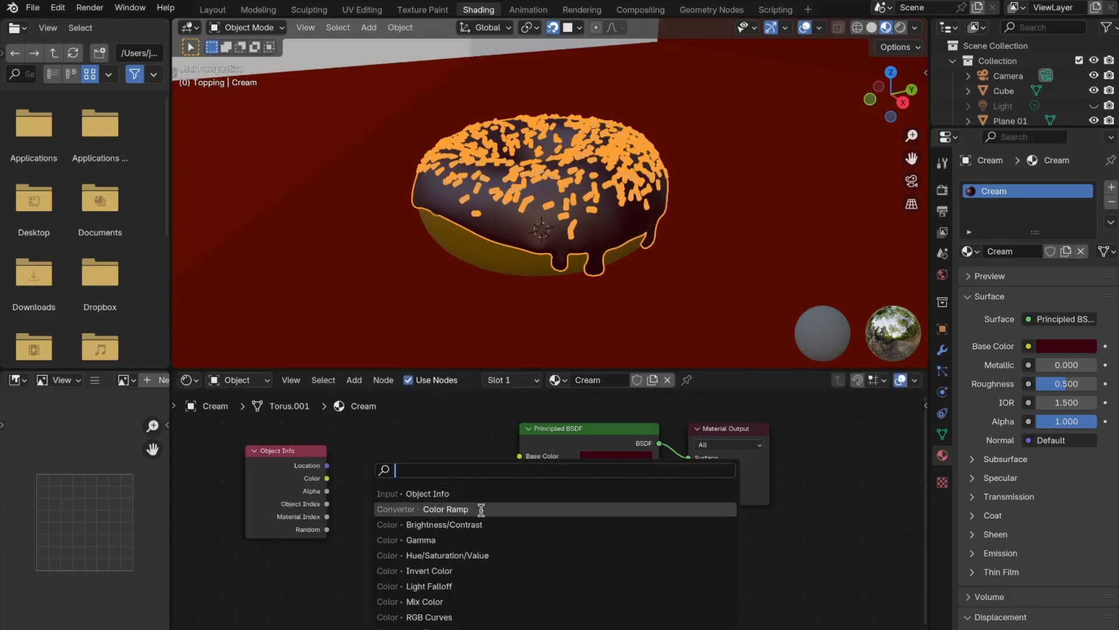
pyautogui.click(479, 509)
pyautogui.click(356, 452)
pyautogui.scroll(2, 546, 510)
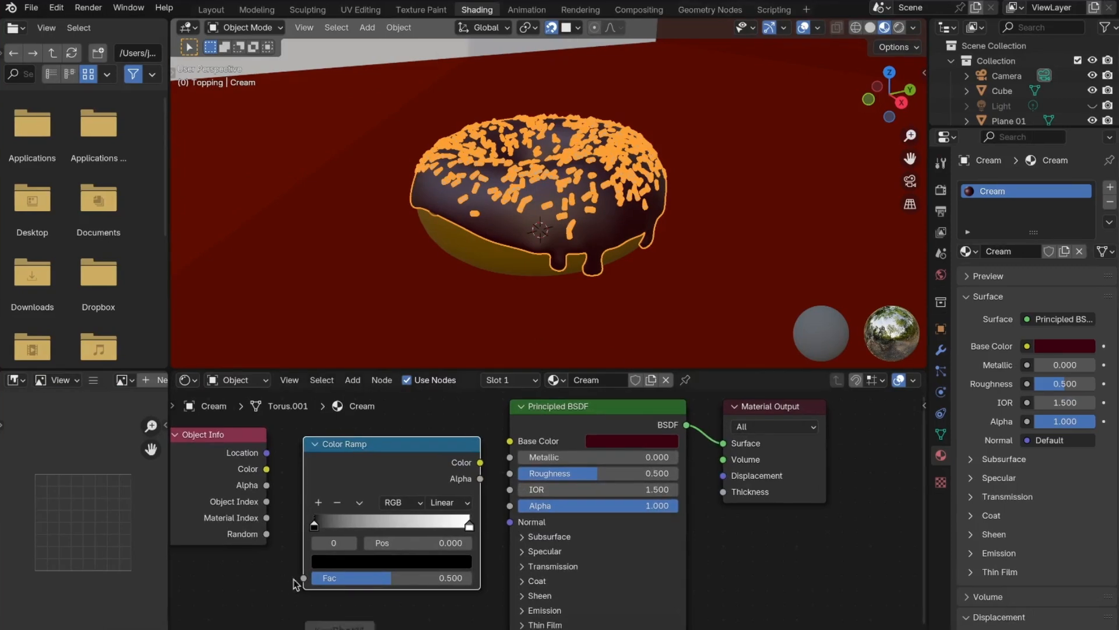
pyautogui.moveTo(495, 457); pyautogui.dragTo(510, 441)
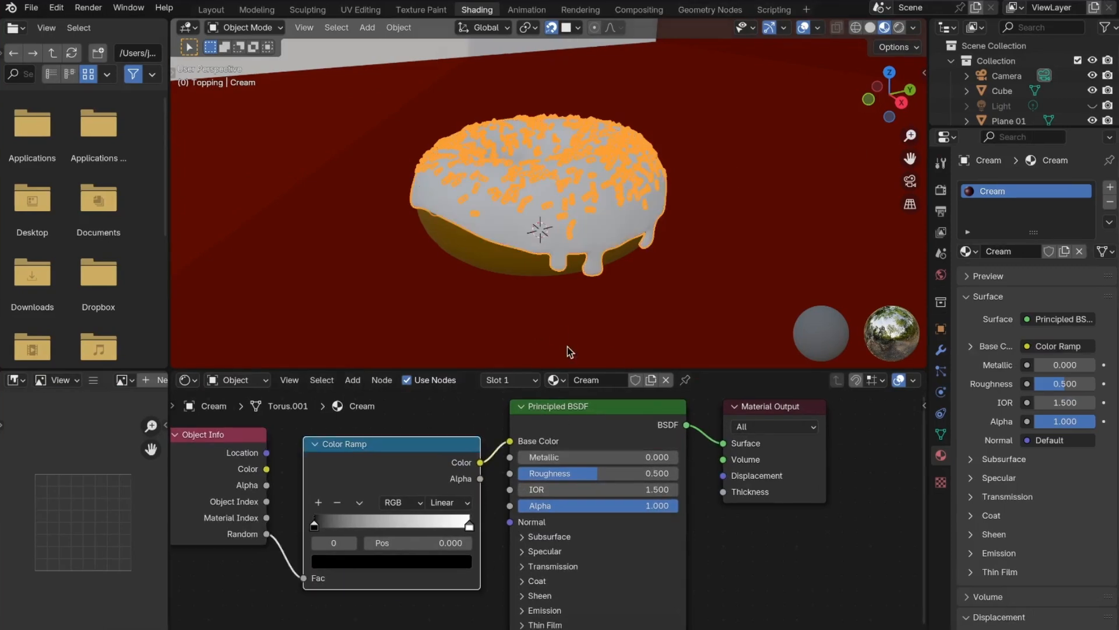
# Step: Deselect the Cream, switch the viewport to Rendered shading and view the donut from higher above
pyautogui.scroll(2, 561, 225)
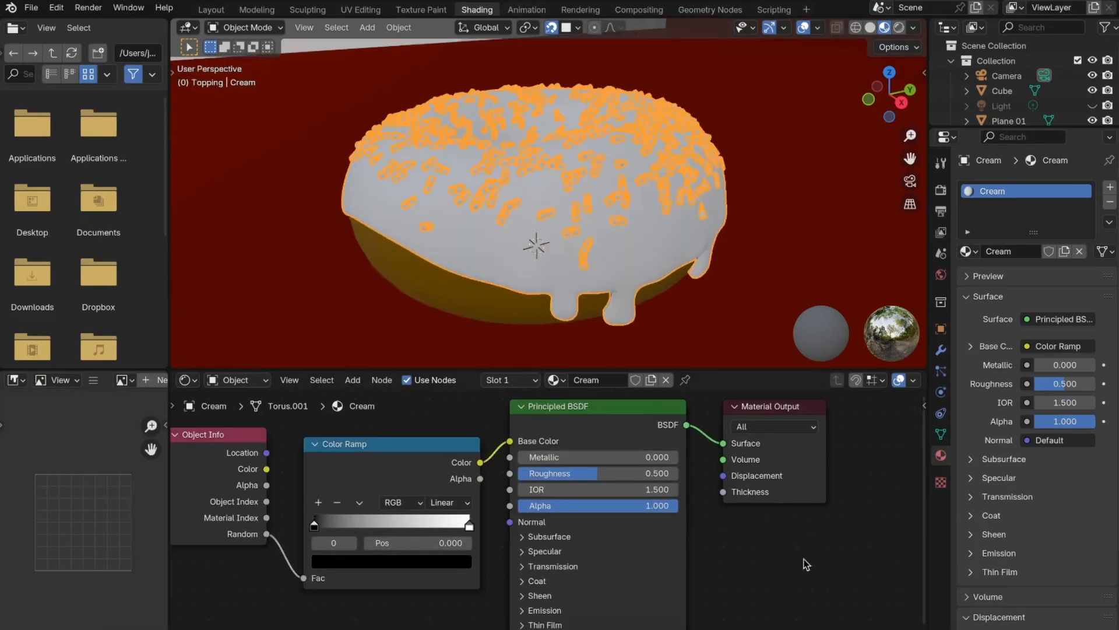
pyautogui.click(765, 165)
pyautogui.click(899, 28)
pyautogui.moveTo(556, 227); pyautogui.dragTo(531, 267, button='middle')
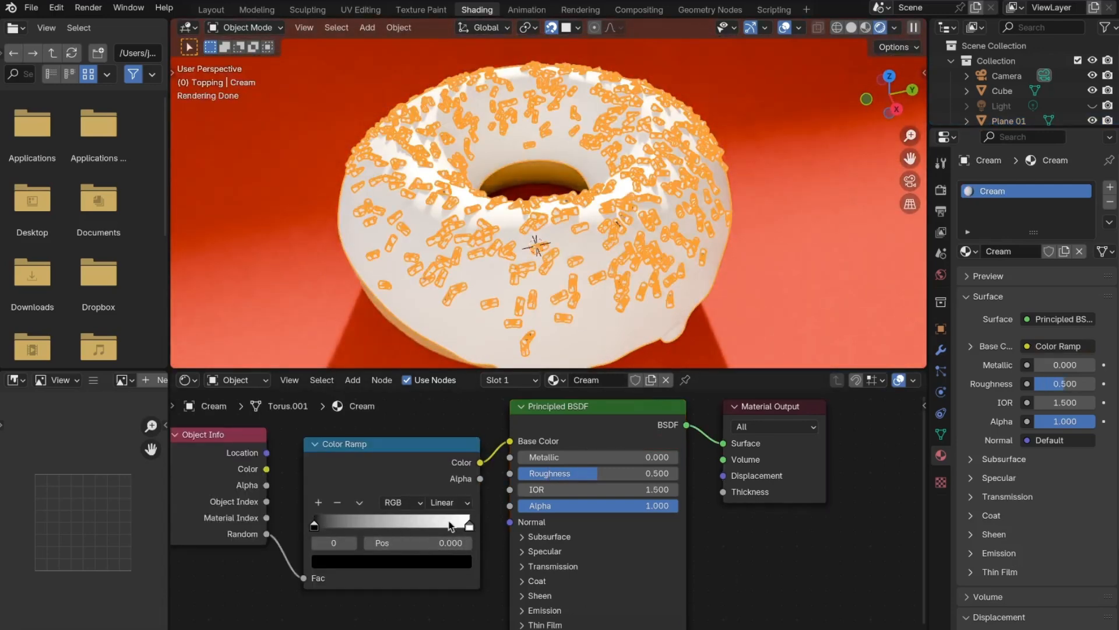
# Step: Set the Color Ramp's interpolation to Constant and add a dark red stop at position 0.734
pyautogui.click(449, 502)
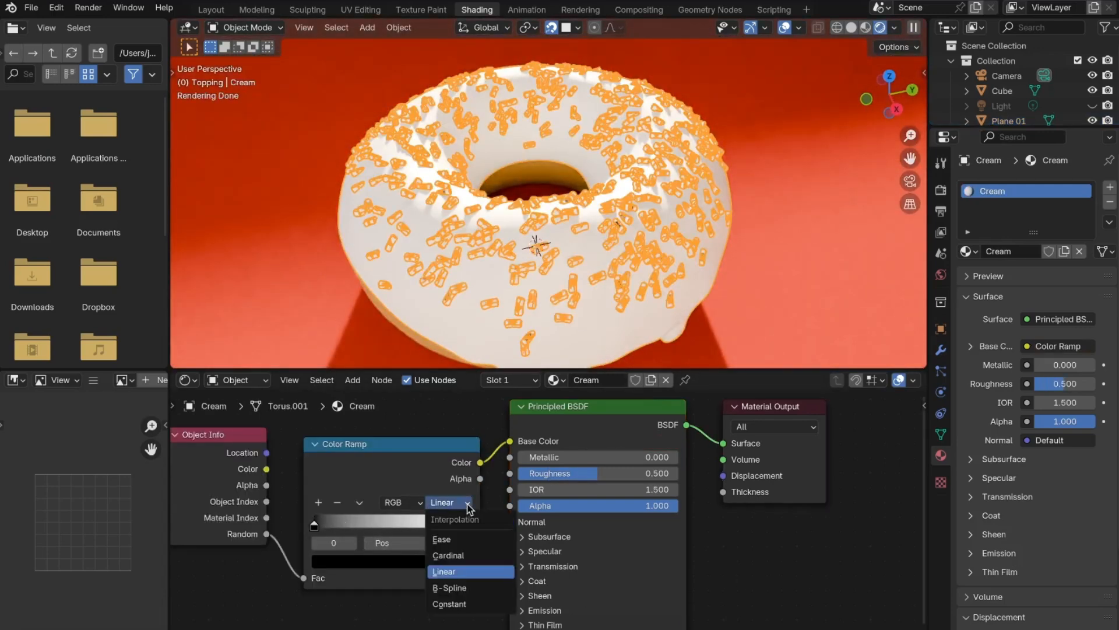
pyautogui.click(452, 604)
pyautogui.click(317, 504)
pyautogui.click(426, 563)
pyautogui.moveTo(459, 359); pyautogui.dragTo(459, 326)
pyautogui.click(442, 563)
pyautogui.moveTo(399, 451); pyautogui.dragTo(383, 461)
pyautogui.click(458, 433)
pyautogui.moveTo(397, 532); pyautogui.dragTo(443, 533)
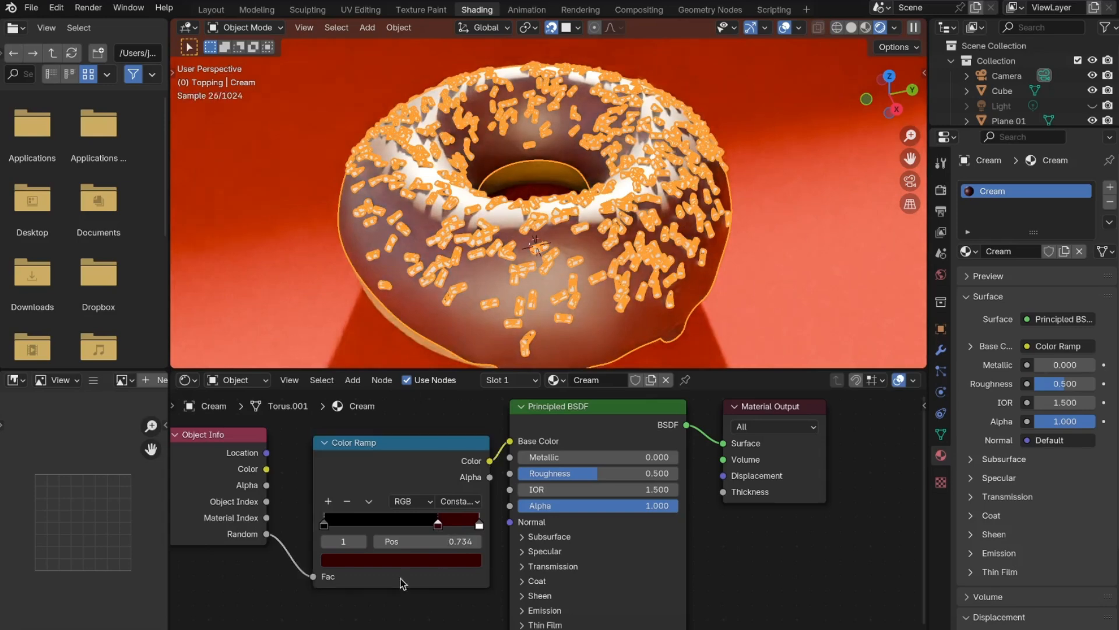
# Step: Add three more stops to the Color Ramp and color the one just before the dark red stop bright blue
pyautogui.click(331, 503)
pyautogui.click(330, 502)
pyautogui.click(330, 502)
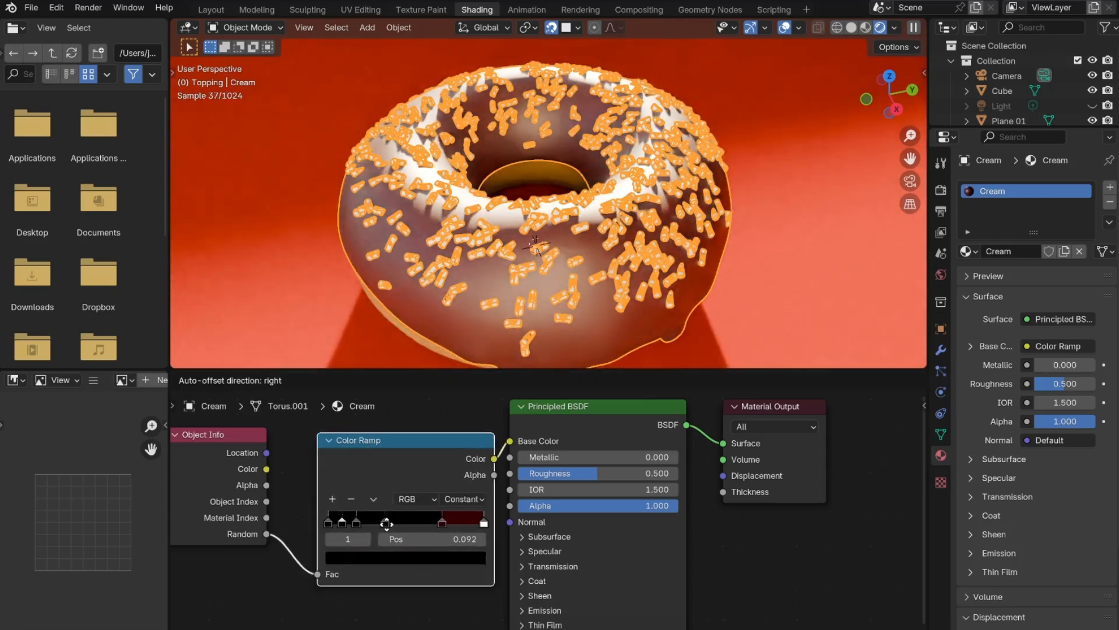
pyautogui.click(399, 558)
pyautogui.moveTo(471, 402); pyautogui.dragTo(471, 324)
pyautogui.moveTo(436, 363); pyautogui.dragTo(448, 352)
pyautogui.click(804, 580)
# Step: Shift the stop before the blue one along the ramp and color it yellow with Hue 0.133, Saturation 1 and Value 1
pyautogui.moveTo(356, 523); pyautogui.dragTo(371, 523)
pyautogui.click(389, 558)
pyautogui.moveTo(473, 403); pyautogui.dragTo(473, 325)
pyautogui.click(344, 425)
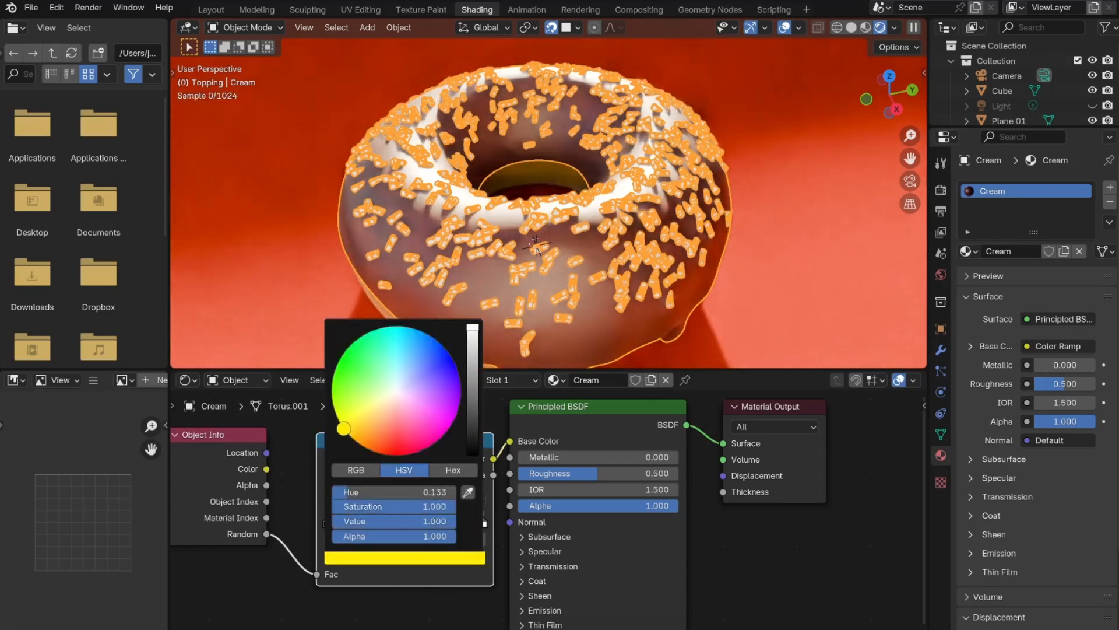
# Step: Space out the ramp stops and color the second stop bright magenta
pyautogui.moveTo(402, 523); pyautogui.dragTo(352, 523)
pyautogui.click(342, 523)
pyautogui.click(407, 559)
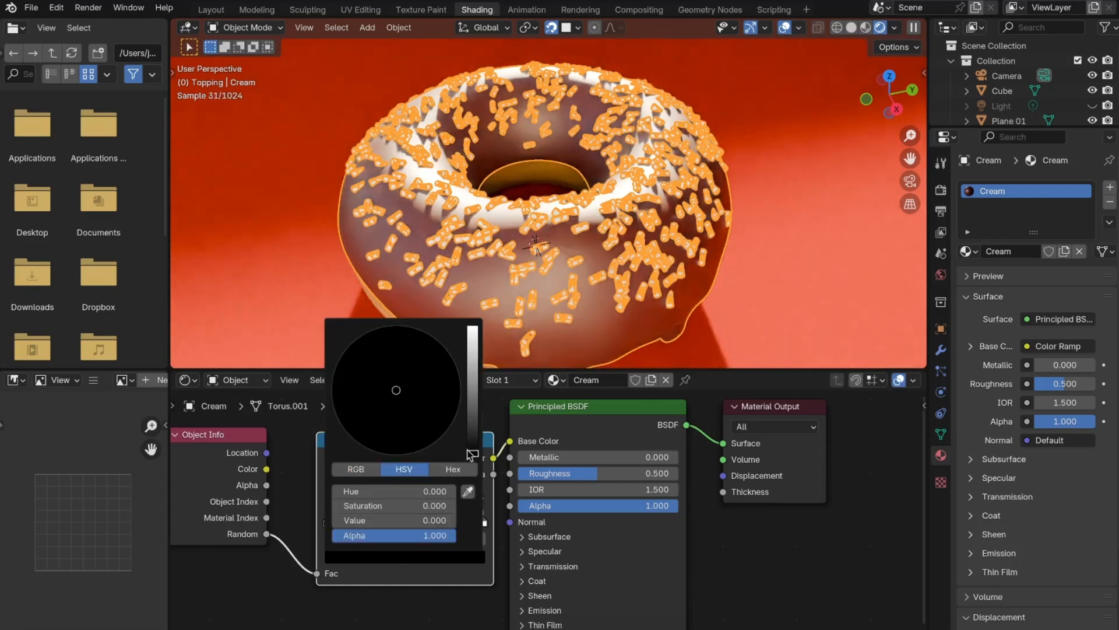
pyautogui.moveTo(470, 446); pyautogui.dragTo(472, 325)
pyautogui.click(449, 418)
# Step: Color the first ramp stop cyan with Hue 0.543, Saturation 1 and Value 1
pyautogui.click(327, 523)
pyautogui.click(374, 558)
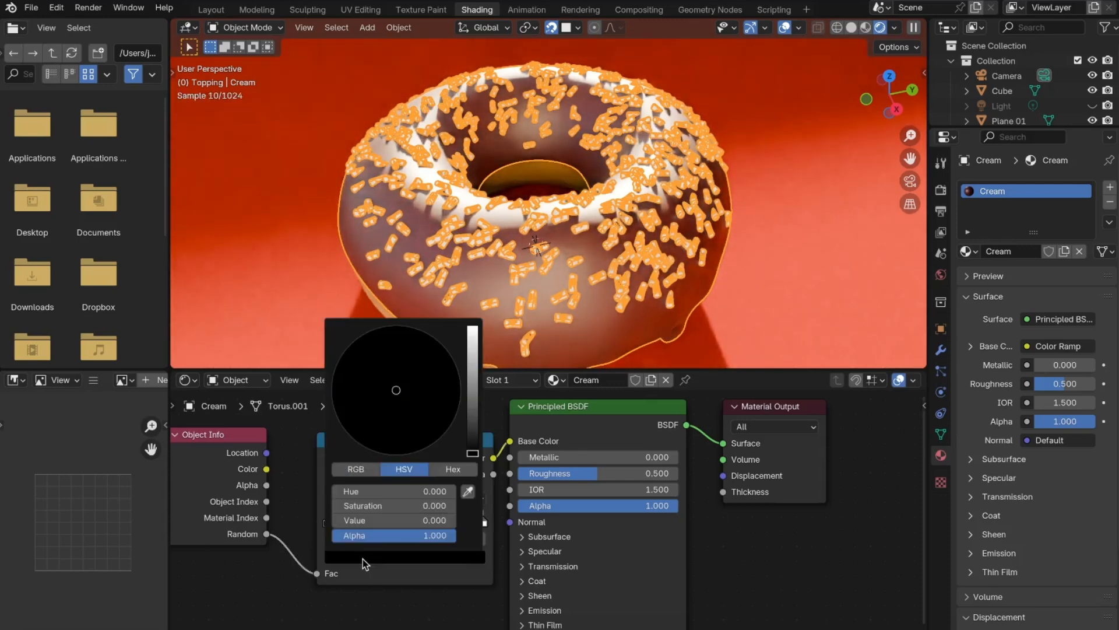
pyautogui.moveTo(472, 451); pyautogui.dragTo(472, 326)
pyautogui.click(345, 386)
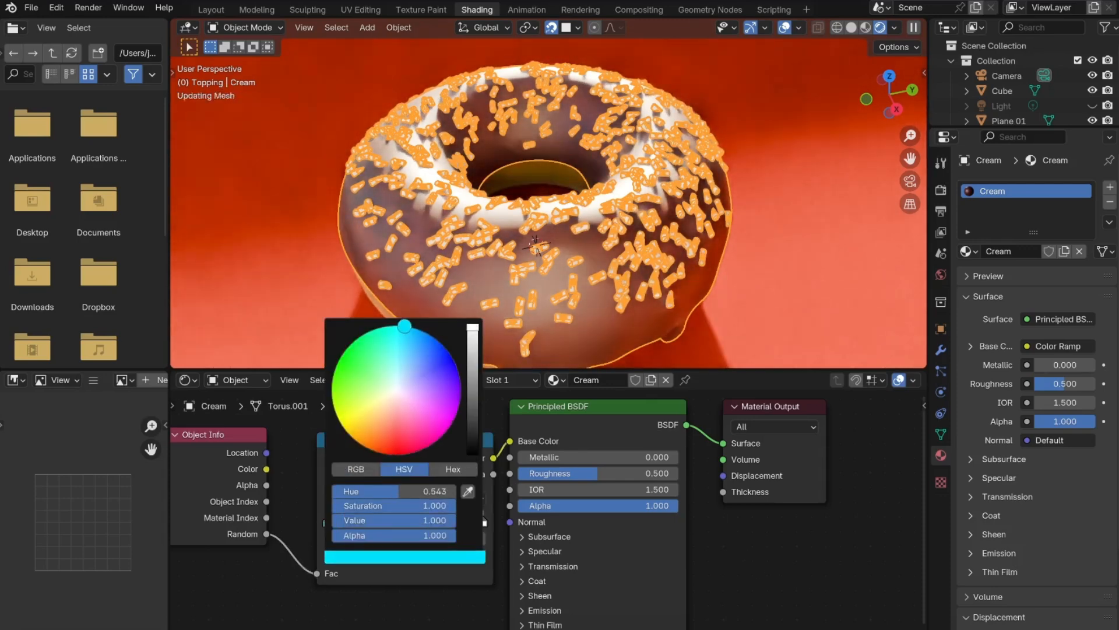
pyautogui.click(869, 258)
pyautogui.click(639, 343)
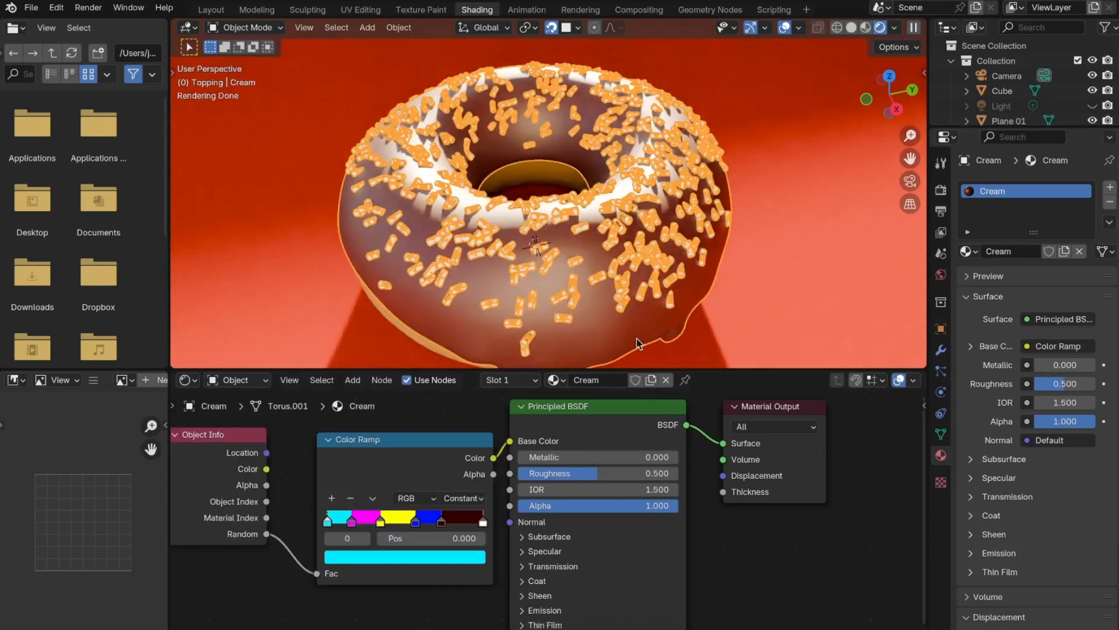
# Step: Return to the Layout workspace, collapse the other collections and assign the Cream material to Topping 01
pyautogui.click(211, 9)
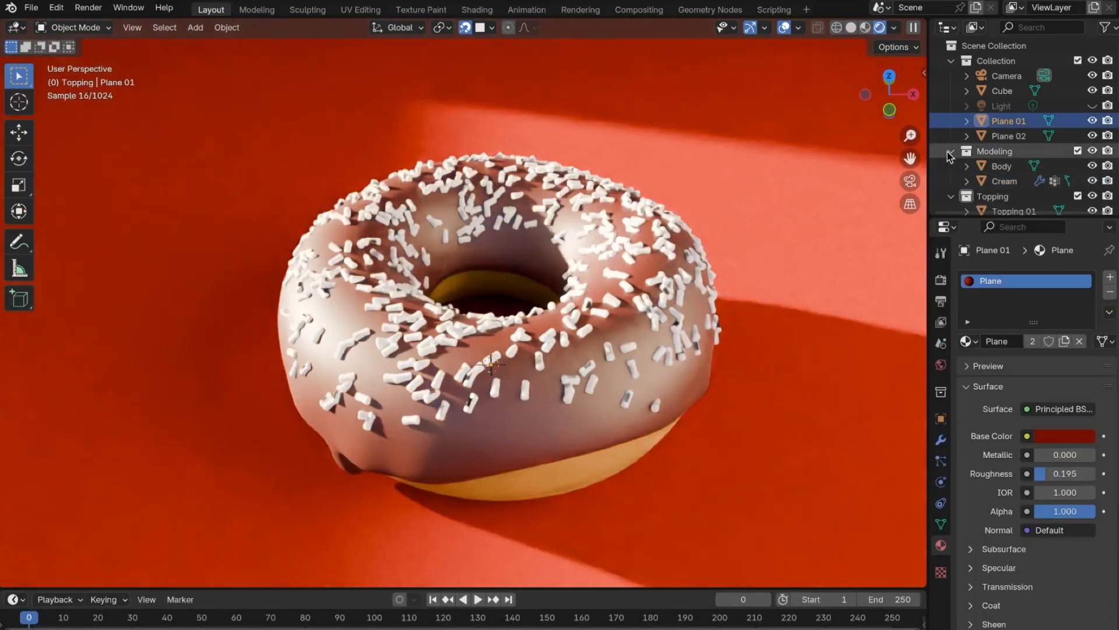
pyautogui.click(951, 151)
pyautogui.click(951, 61)
pyautogui.click(1014, 106)
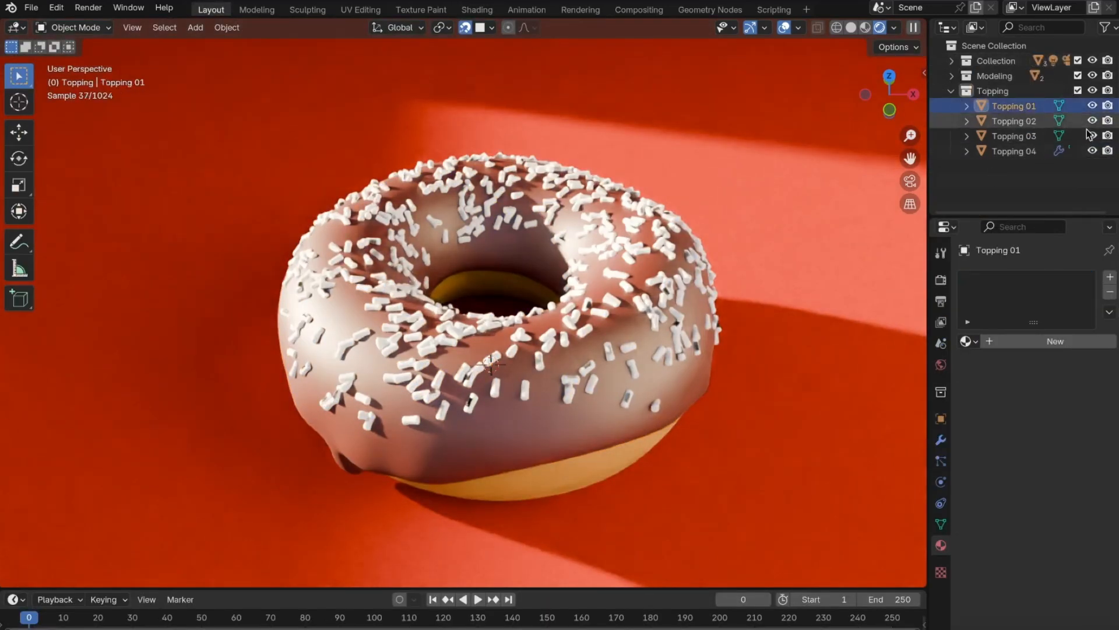
pyautogui.click(969, 342)
pyautogui.click(828, 377)
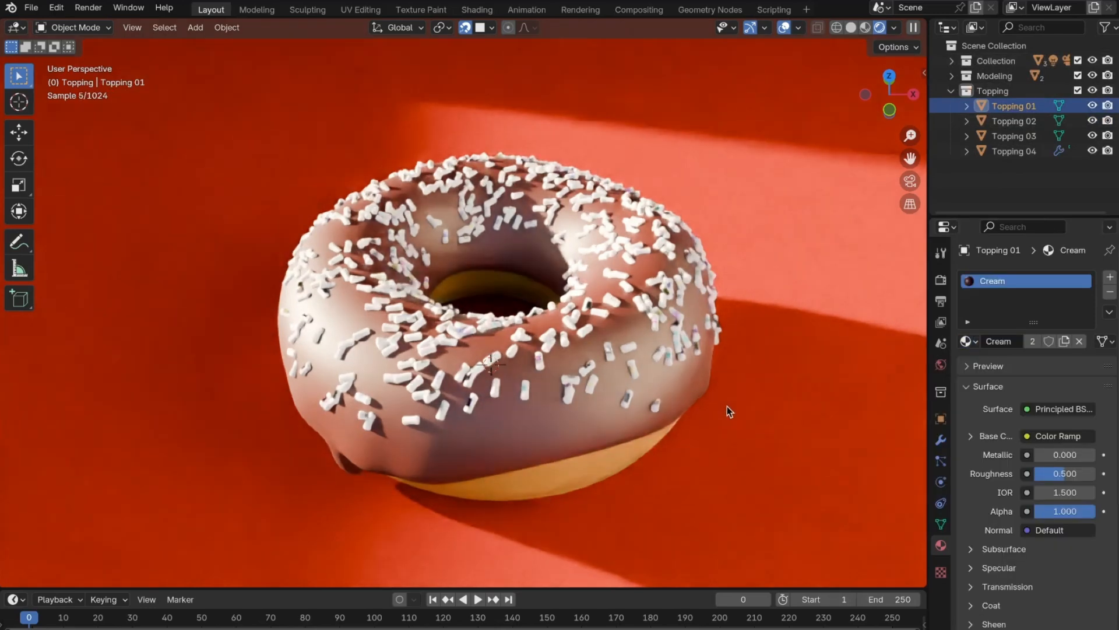
# Step: Assign the Cream material to Topping 02, Topping 03 and Topping 04
pyautogui.click(1015, 122)
pyautogui.click(977, 344)
pyautogui.click(894, 379)
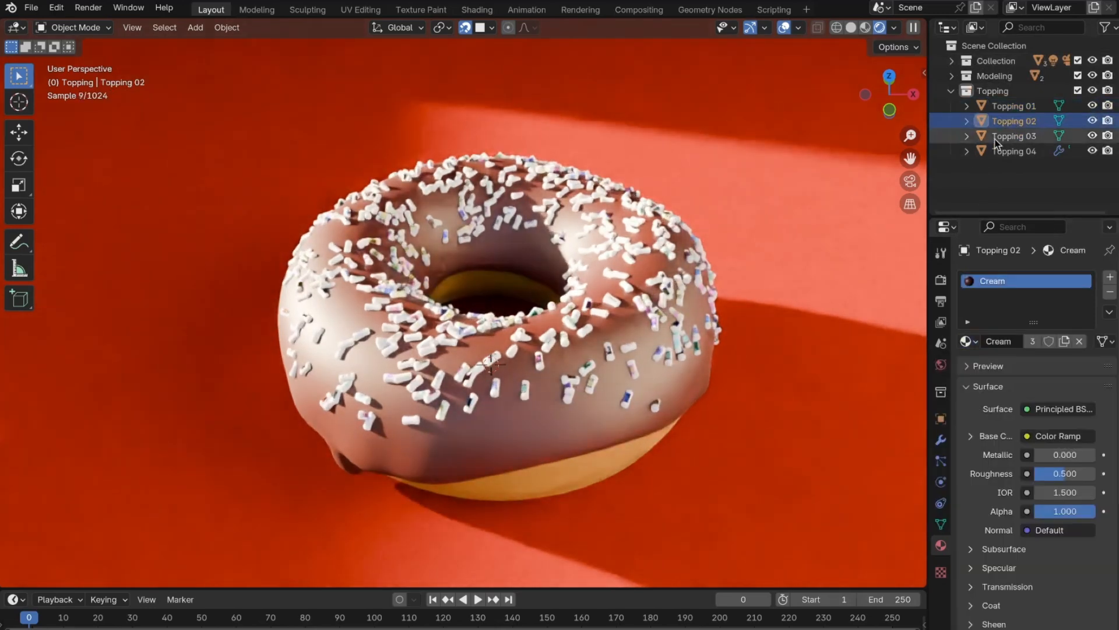
pyautogui.click(999, 137)
pyautogui.click(977, 343)
pyautogui.click(834, 378)
pyautogui.click(1015, 151)
pyautogui.click(977, 343)
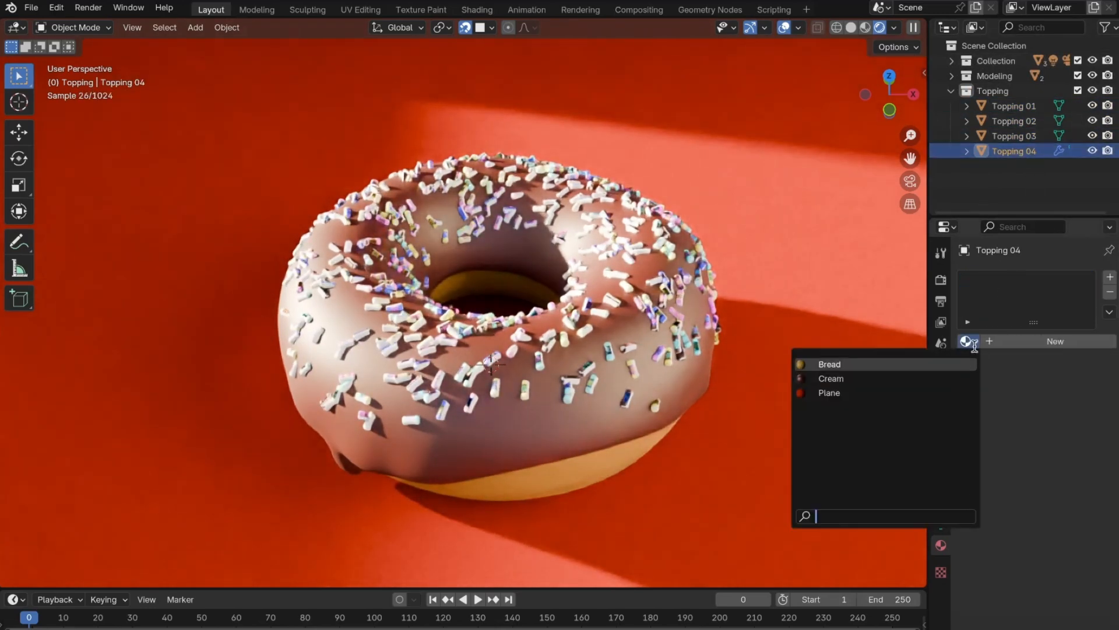
pyautogui.click(834, 378)
pyautogui.scroll(5, 610, 309)
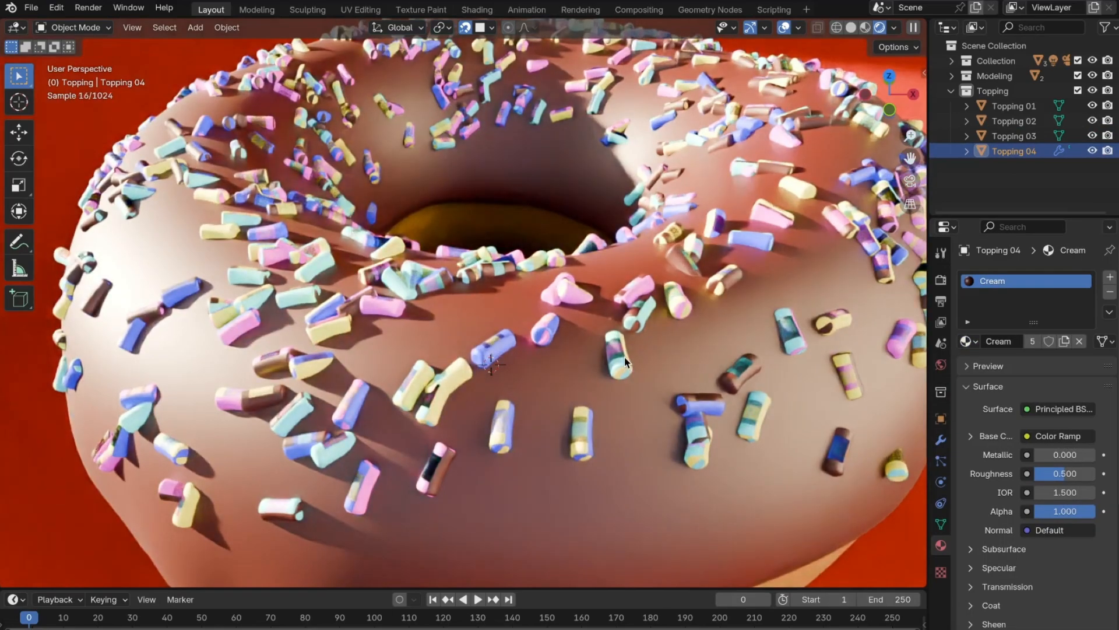
# Step: In the Geometry Nodes workspace, enable Pick Instance on the node that instances the toppings over the Cream
pyautogui.click(694, 9)
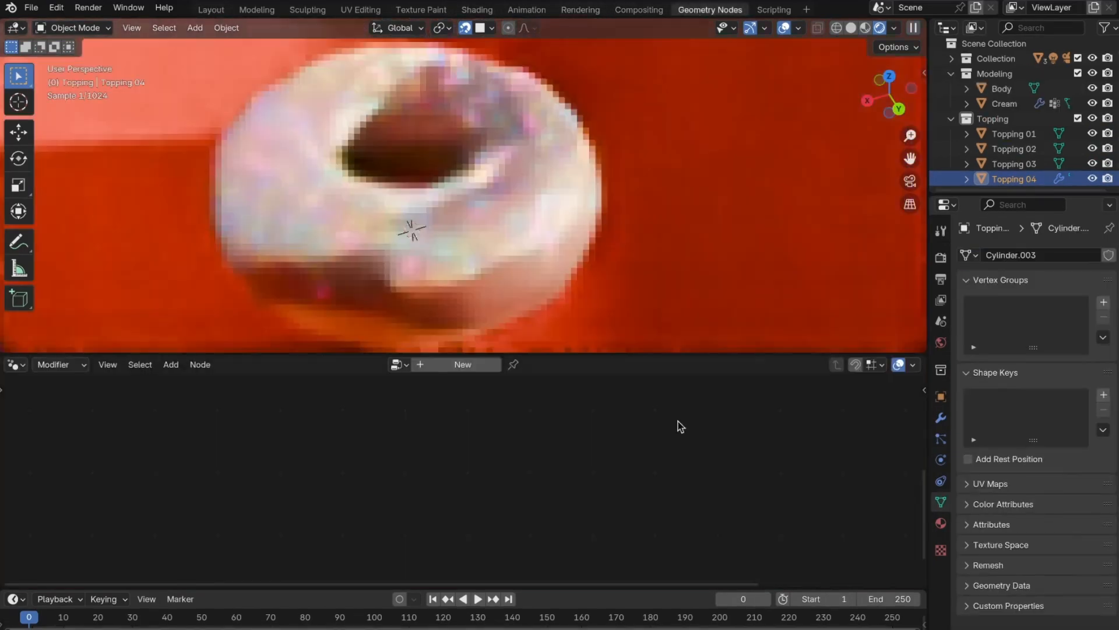
pyautogui.scroll(1, 686, 537)
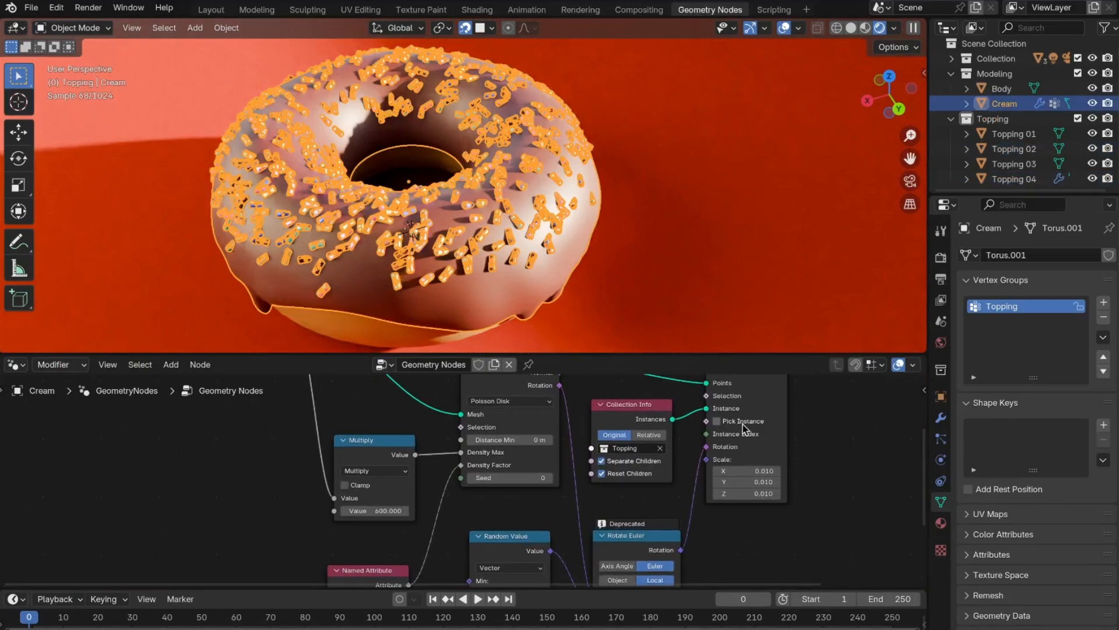
pyautogui.click(718, 422)
pyautogui.scroll(3, 740, 271)
pyautogui.click(746, 269)
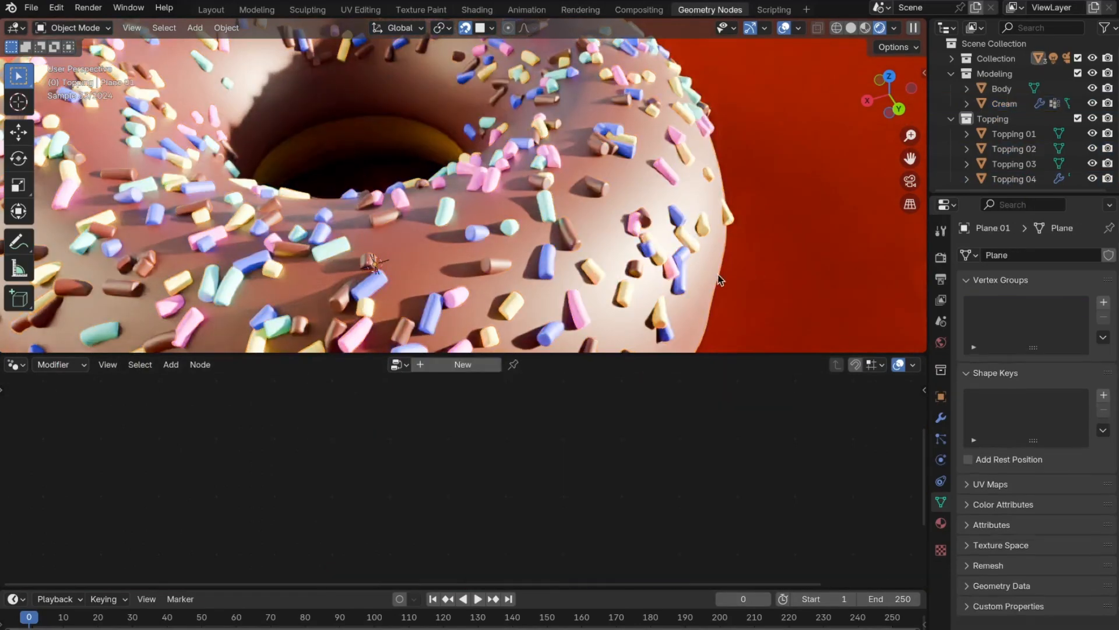
# Step: Reselect the Cream and lower its material's Roughness in the Shading workspace for a glossier finish
pyautogui.scroll(-8, 298, 218)
pyautogui.moveTo(420, 233); pyautogui.dragTo(474, 169, button='middle')
pyautogui.scroll(8, 464, 197)
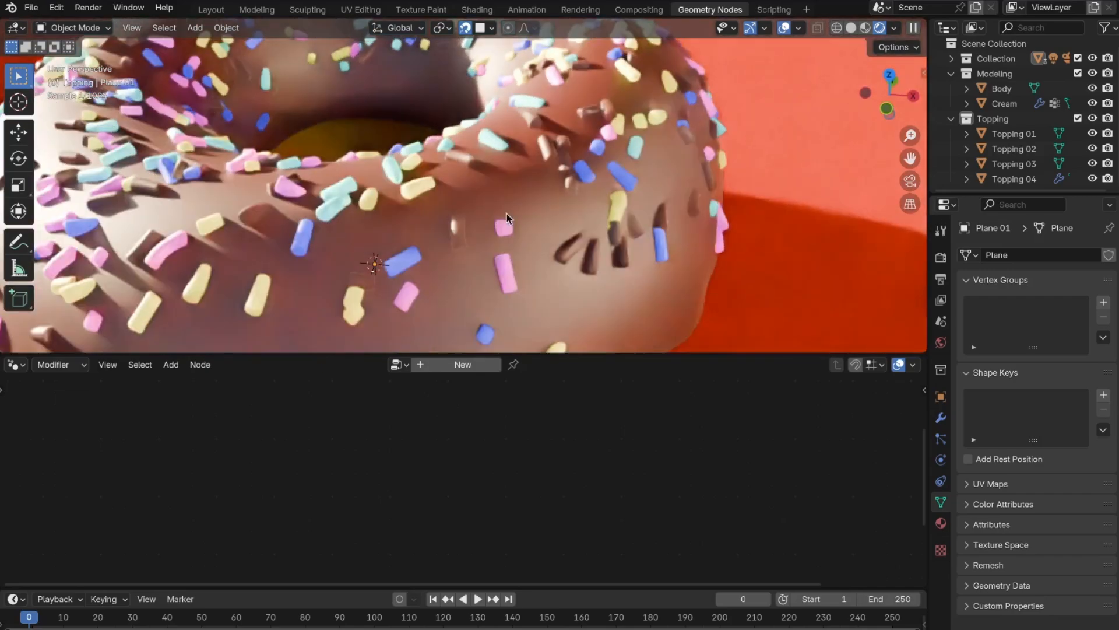
pyautogui.click(313, 299)
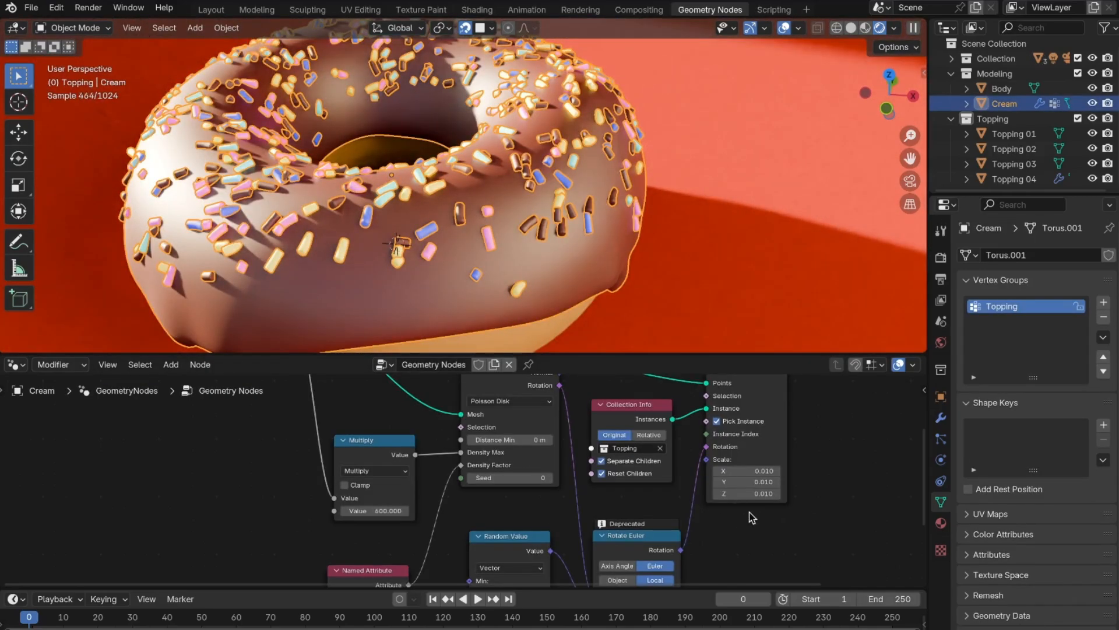
pyautogui.click(476, 10)
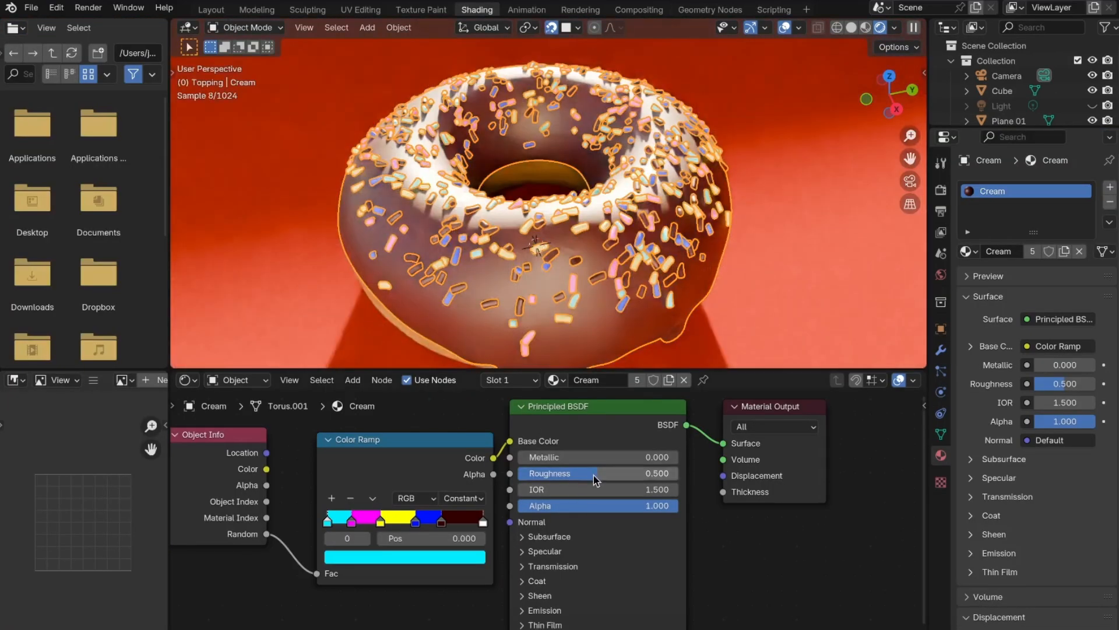
pyautogui.moveTo(490, 263); pyautogui.dragTo(618, 265, button='middle')
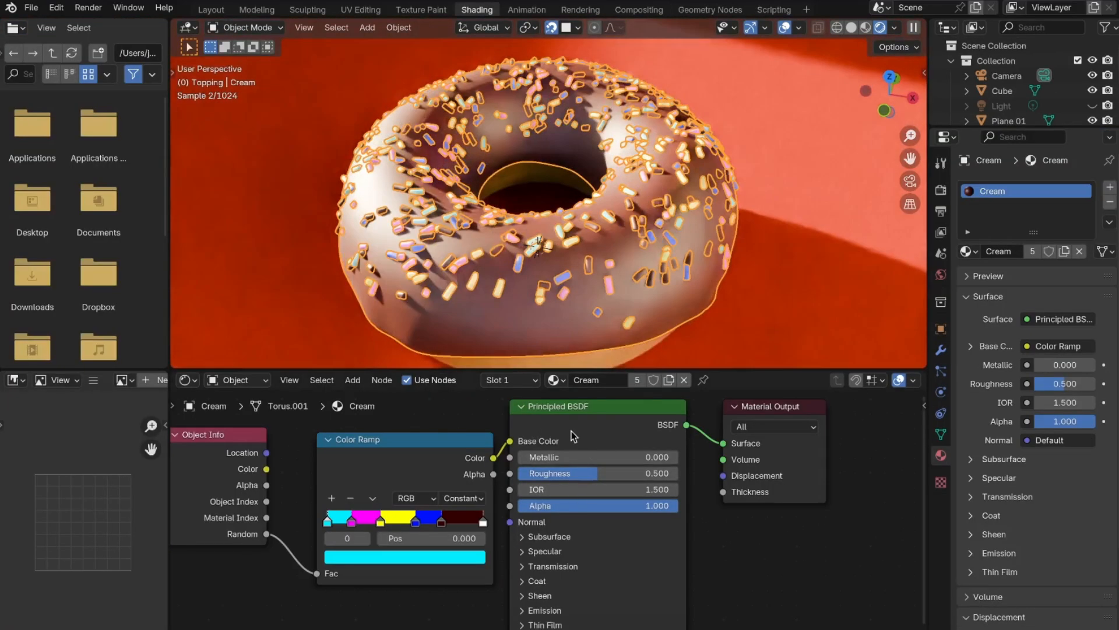
pyautogui.moveTo(589, 474); pyautogui.dragTo(553, 474)
# Step: Set the Metallic of Plane 01's material to 0.057 and return to the Layout workspace
pyautogui.click(621, 296)
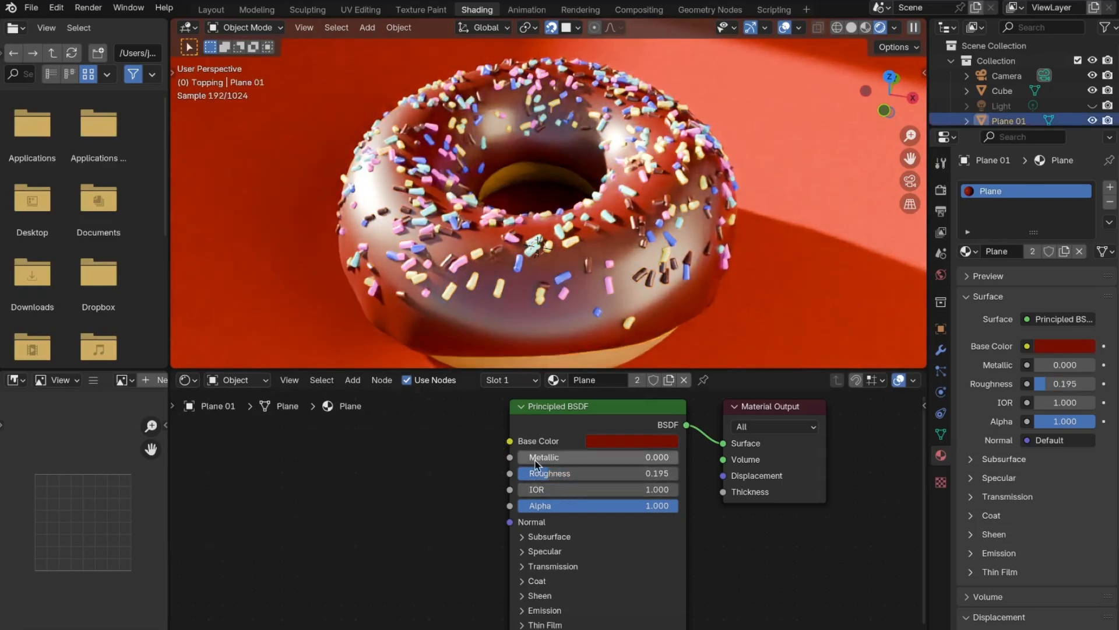
pyautogui.moveTo(529, 460); pyautogui.dragTo(539, 460)
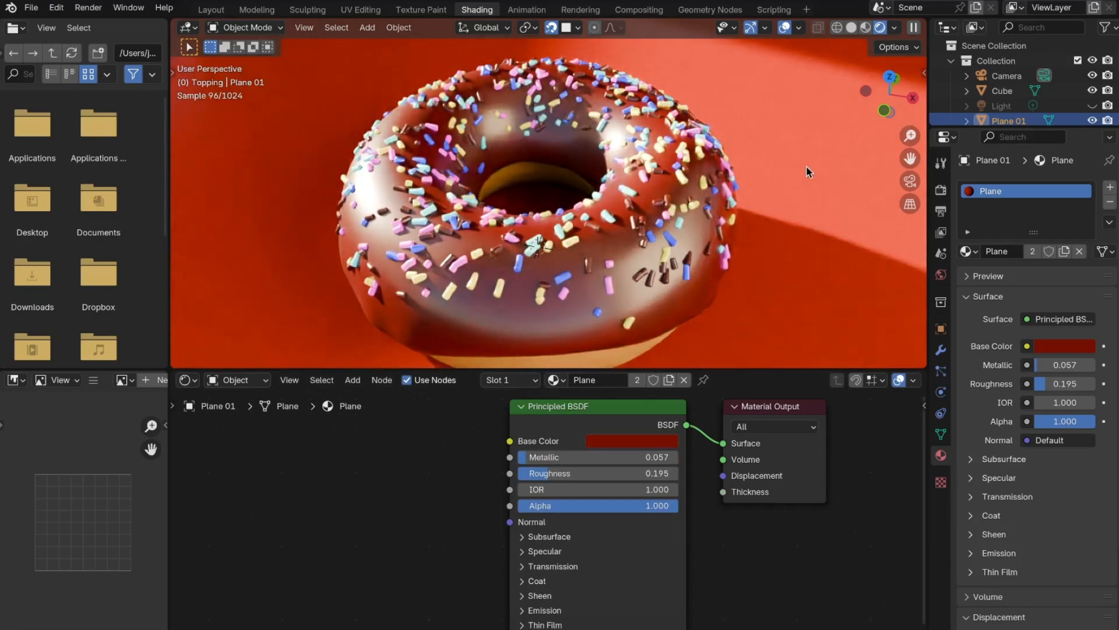
pyautogui.click(206, 11)
# Step: Set the World sky texture's Sun Rotation to -68.8° and check the lighting around the donut
pyautogui.scroll(-6, 501, 402)
pyautogui.moveTo(500, 411); pyautogui.dragTo(257, 330, button='middle')
pyautogui.scroll(-5, 534, 398)
pyautogui.moveTo(181, 250); pyautogui.dragTo(313, 375, button='middle')
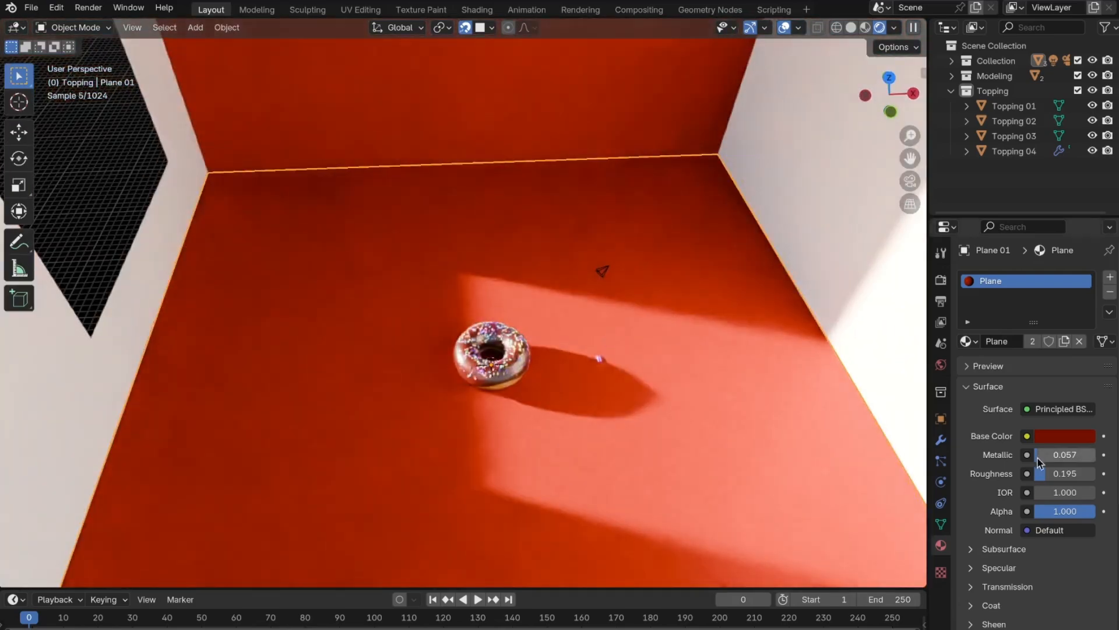
pyautogui.click(941, 365)
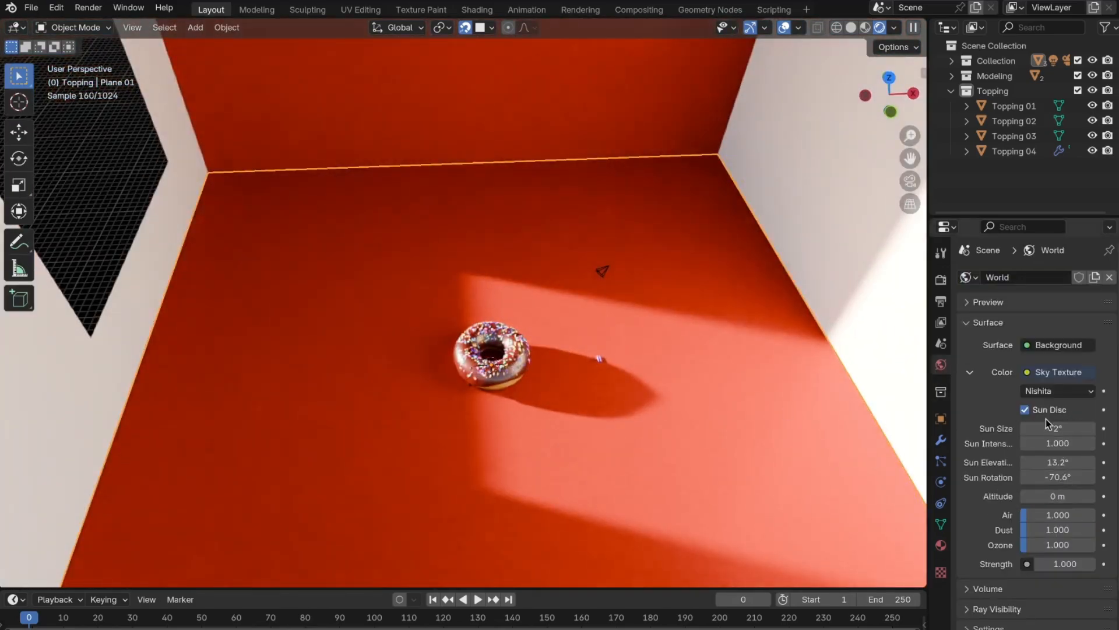
pyautogui.moveTo(1059, 478)
pyautogui.mouseDown()
pyautogui.moveTo(1026, 478)
pyautogui.moveTo(1063, 477)
pyautogui.mouseUp()
pyautogui.moveTo(523, 411); pyautogui.dragTo(515, 386, button='middle')
pyautogui.scroll(6, 530, 392)
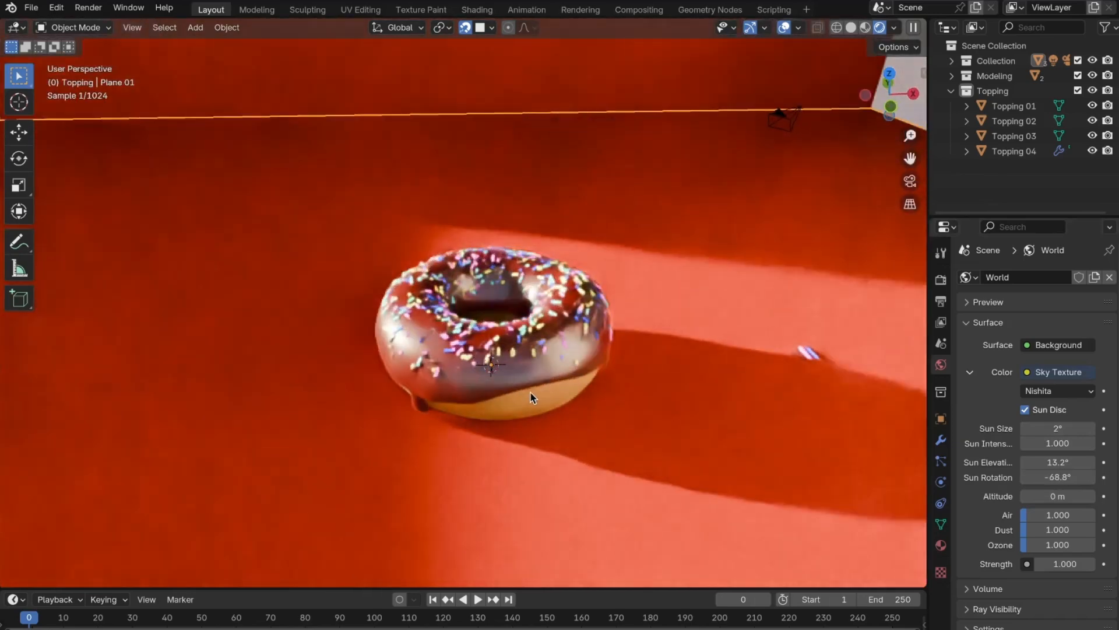
pyautogui.moveTo(459, 443); pyautogui.dragTo(478, 429, button='middle')
pyautogui.scroll(-1, 477, 429)
# Step: Select the Body and Cream together and rotate them freehand about the vertical axis from the top view
pyautogui.click(951, 76)
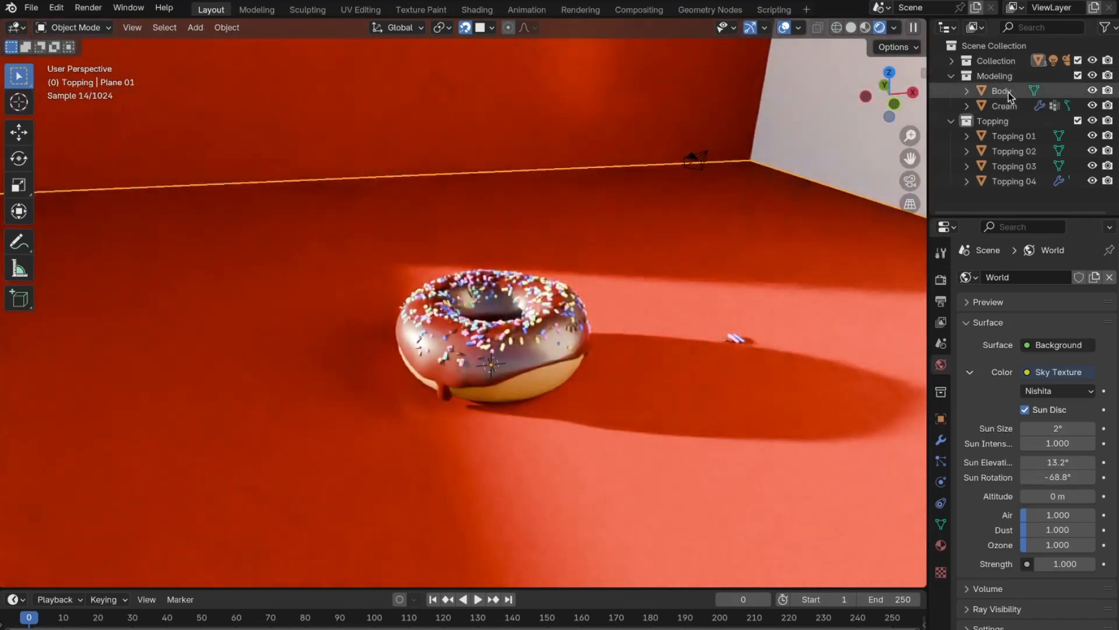
pyautogui.click(1007, 93)
pyautogui.keyDown('ctrl'); pyautogui.click(1007, 106); pyautogui.keyUp('ctrl')
pyautogui.press('KP_7')
pyautogui.press('r')
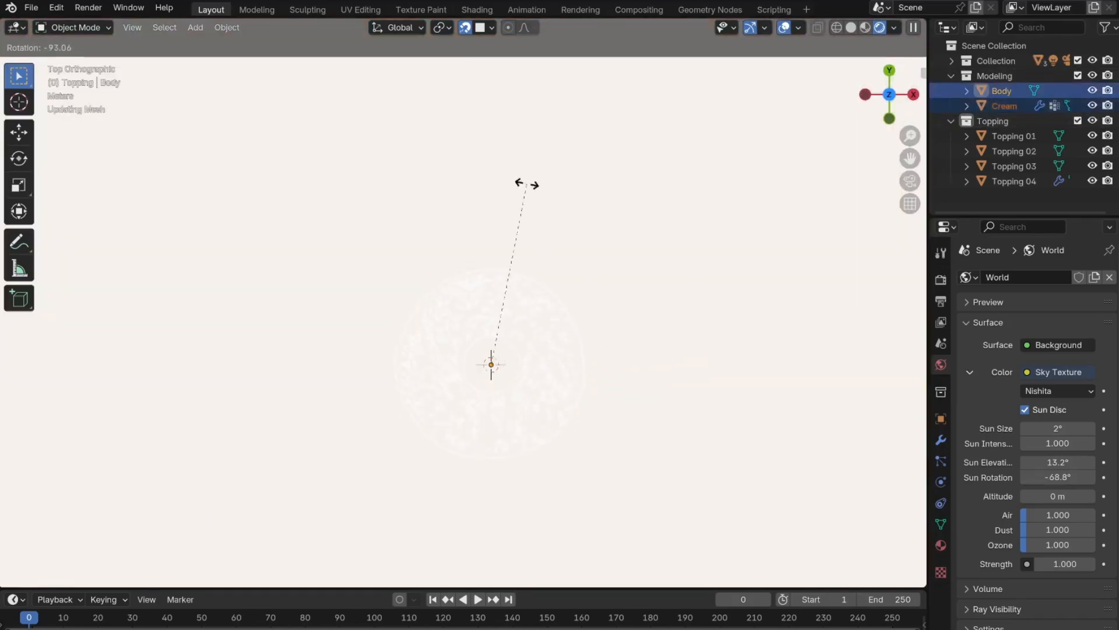
pyautogui.click(719, 243)
pyautogui.moveTo(692, 353); pyautogui.dragTo(683, 287, button='middle')
pyautogui.click(545, 443)
pyautogui.scroll(7, 548, 397)
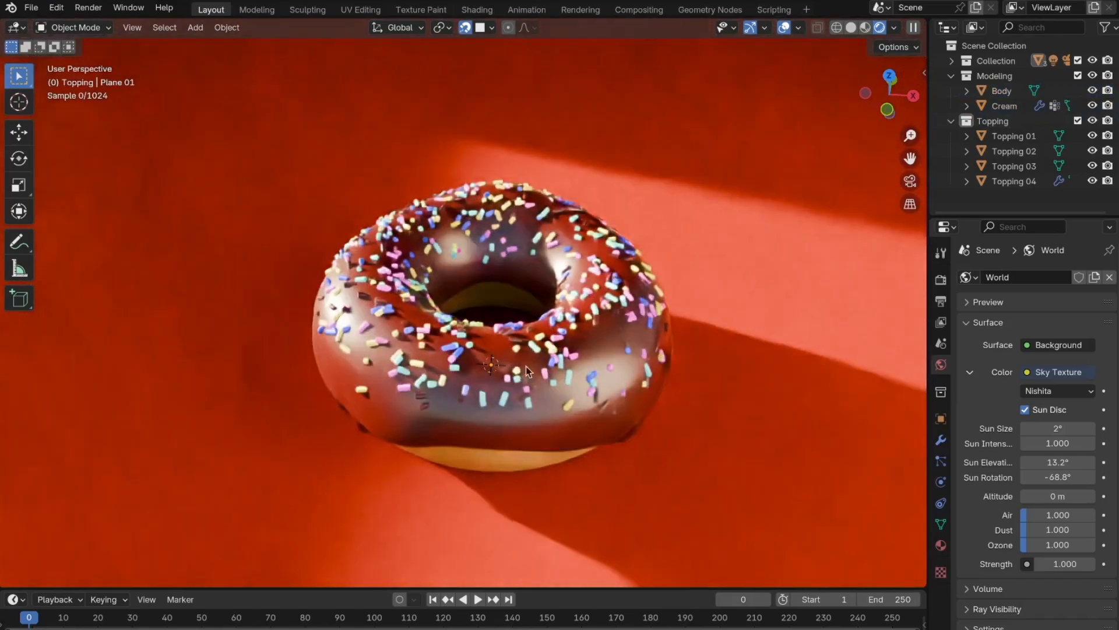
# Step: Select the Cream in the Shading workspace and shift the white stop of its topping Color Ramp
pyautogui.moveTo(551, 371); pyautogui.dragTo(431, 414, button='middle')
pyautogui.scroll(4, 406, 426)
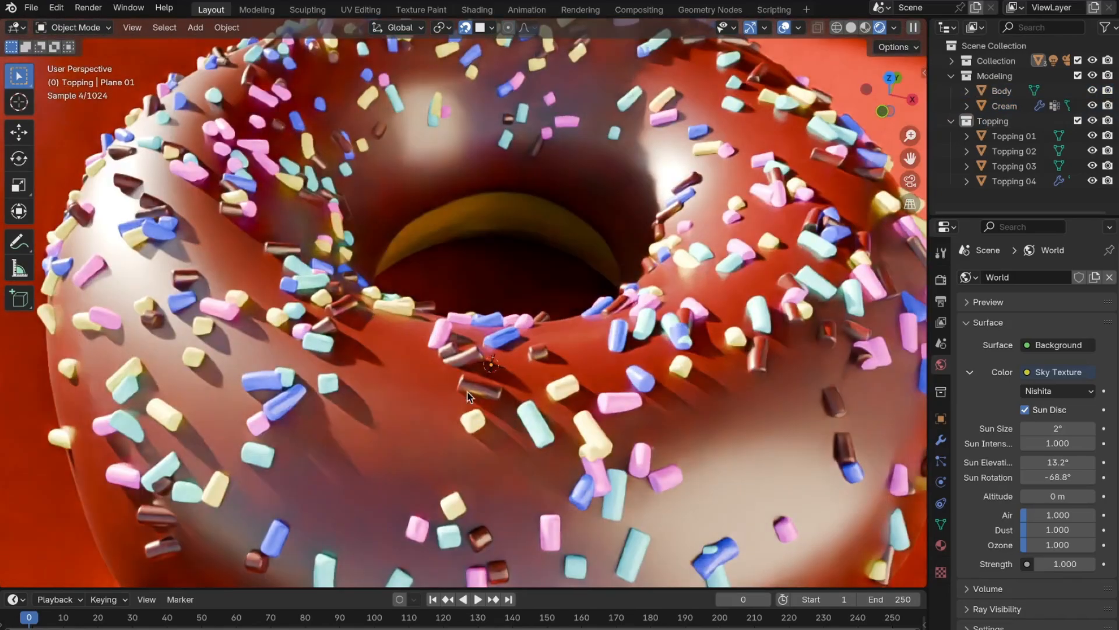
pyautogui.click(477, 10)
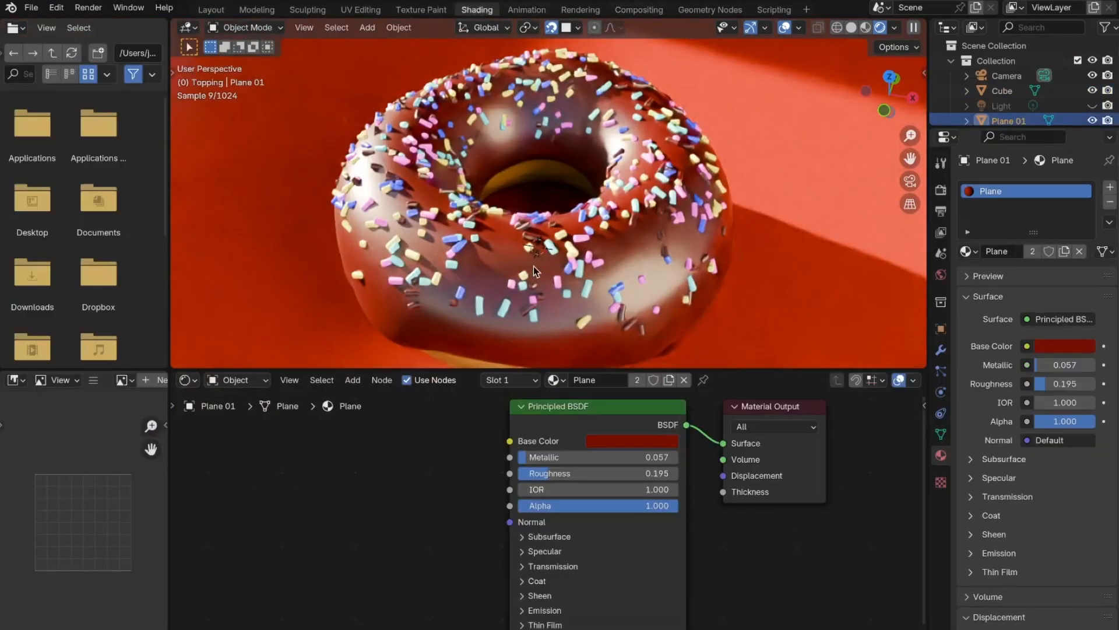
pyautogui.click(586, 340)
pyautogui.scroll(3, 443, 524)
pyautogui.moveTo(443, 524); pyautogui.dragTo(443, 526)
pyautogui.moveTo(319, 530); pyautogui.dragTo(288, 541)
pyautogui.moveTo(572, 523); pyautogui.dragTo(733, 503, button='middle')
pyautogui.moveTo(602, 509); pyautogui.dragTo(501, 511)
pyautogui.click(537, 510)
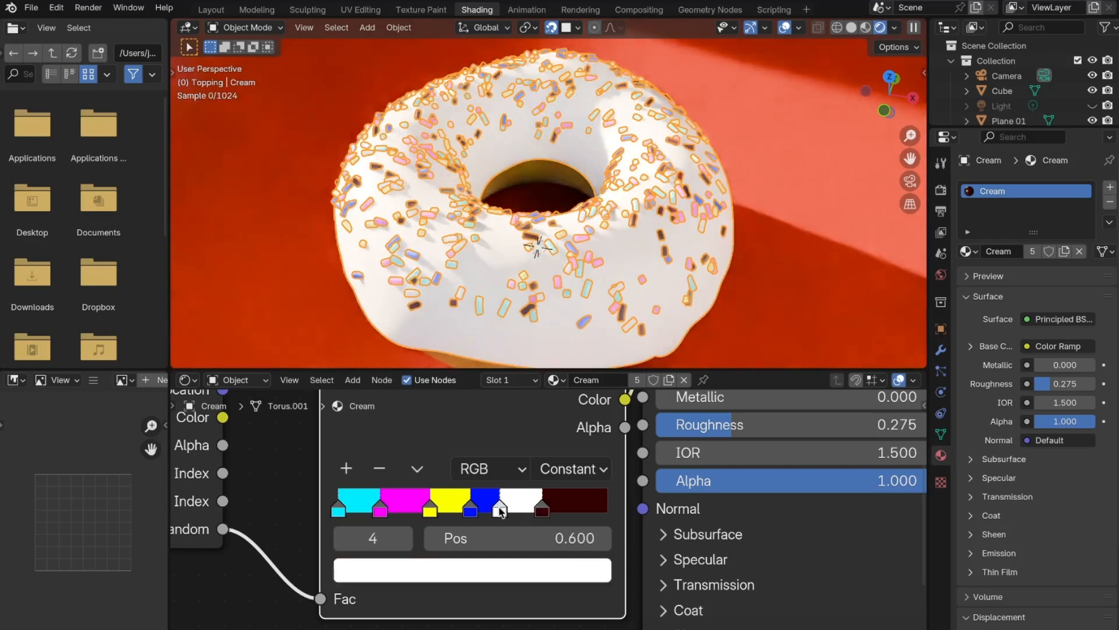
# Step: Redistribute the Cream Color Ramp's magenta, yellow, blue and dark brown stops, then check the toppings from another side
pyautogui.click(340, 509)
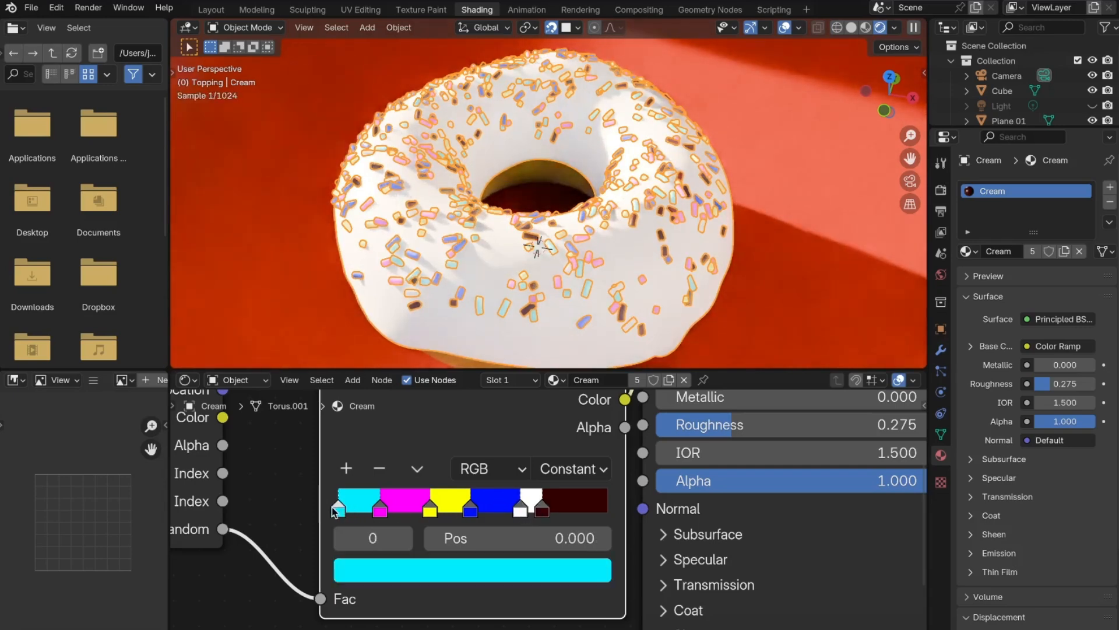
pyautogui.moveTo(380, 510); pyautogui.dragTo(536, 510)
pyautogui.click(775, 312)
pyautogui.moveTo(775, 312); pyautogui.dragTo(586, 295, button='middle')
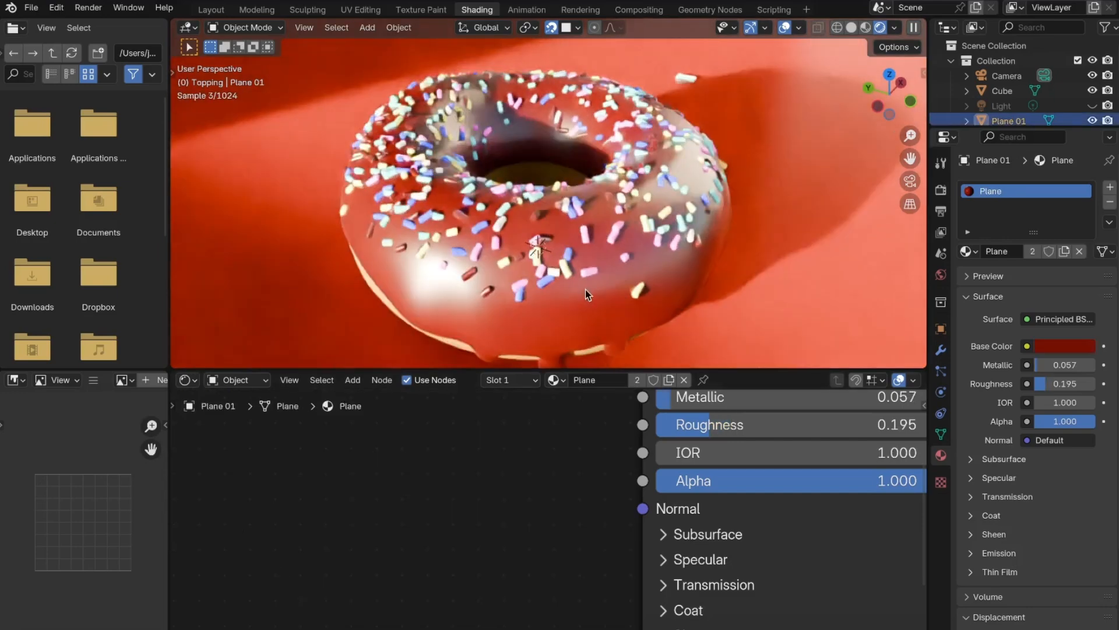
# Step: Reselect the Cream and reorder its Color Ramp stops, placing dark brown before white at 0.845 and yellow last
pyautogui.click(513, 356)
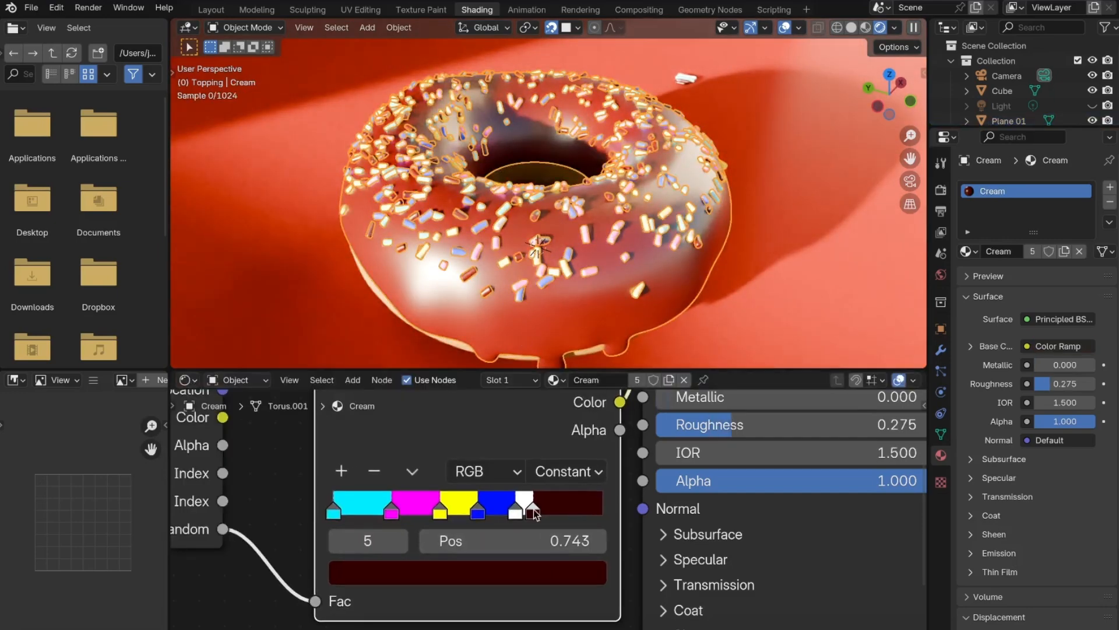
pyautogui.moveTo(540, 511); pyautogui.dragTo(545, 511)
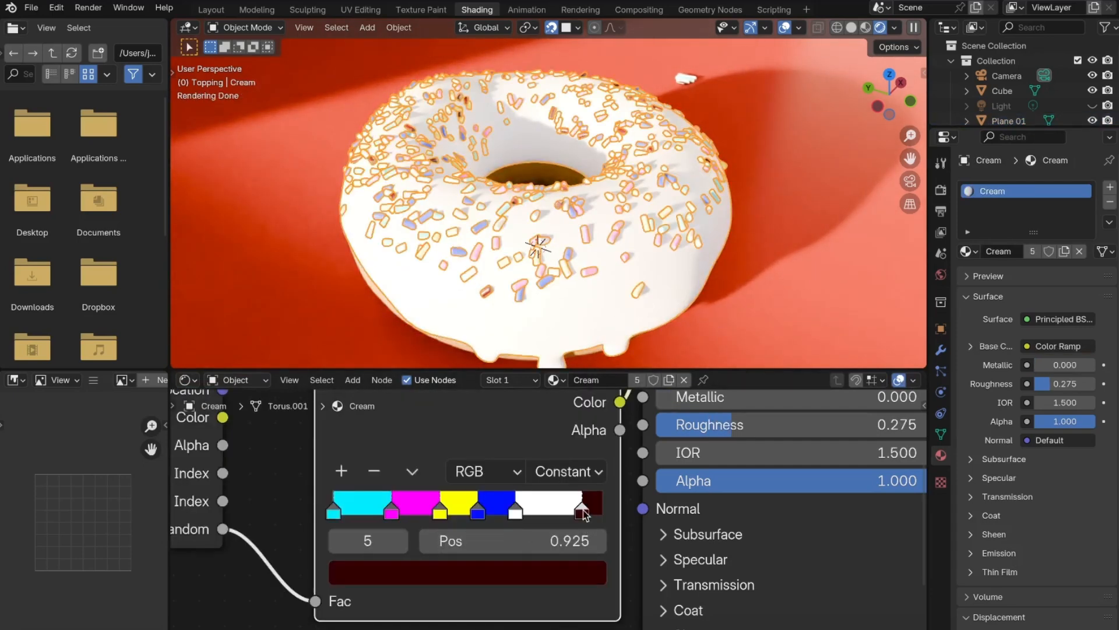
pyautogui.moveTo(585, 514)
pyautogui.mouseDown()
pyautogui.moveTo(531, 513)
pyautogui.moveTo(566, 512)
pyautogui.mouseUp()
pyautogui.click(530, 512)
pyautogui.moveTo(438, 525); pyautogui.dragTo(555, 519)
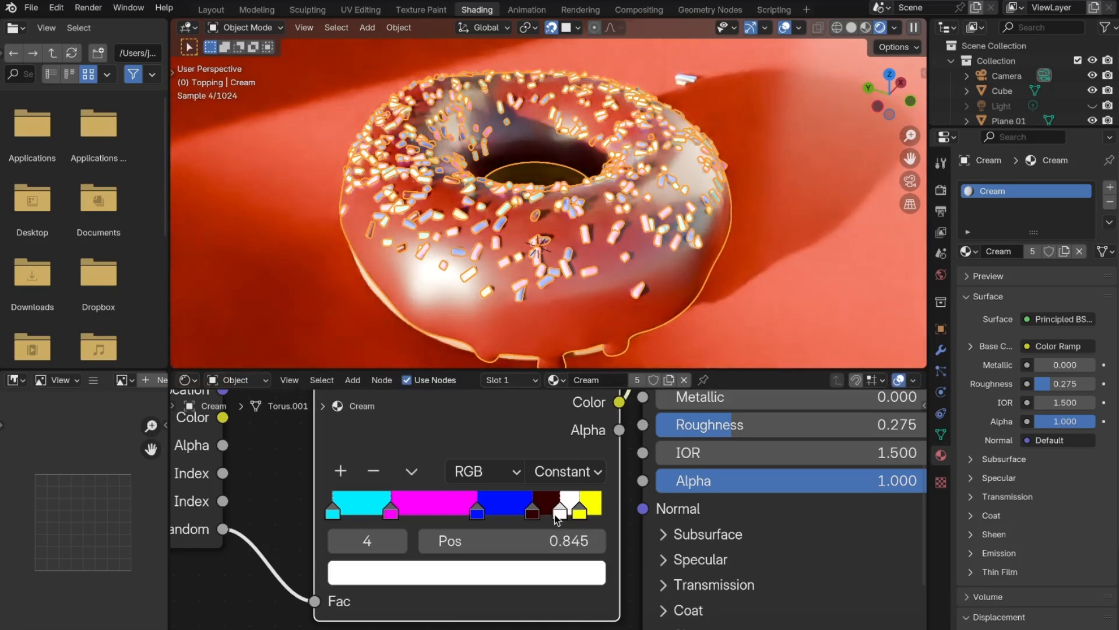
pyautogui.click(533, 574)
pyautogui.moveTo(454, 282); pyautogui.dragTo(495, 386)
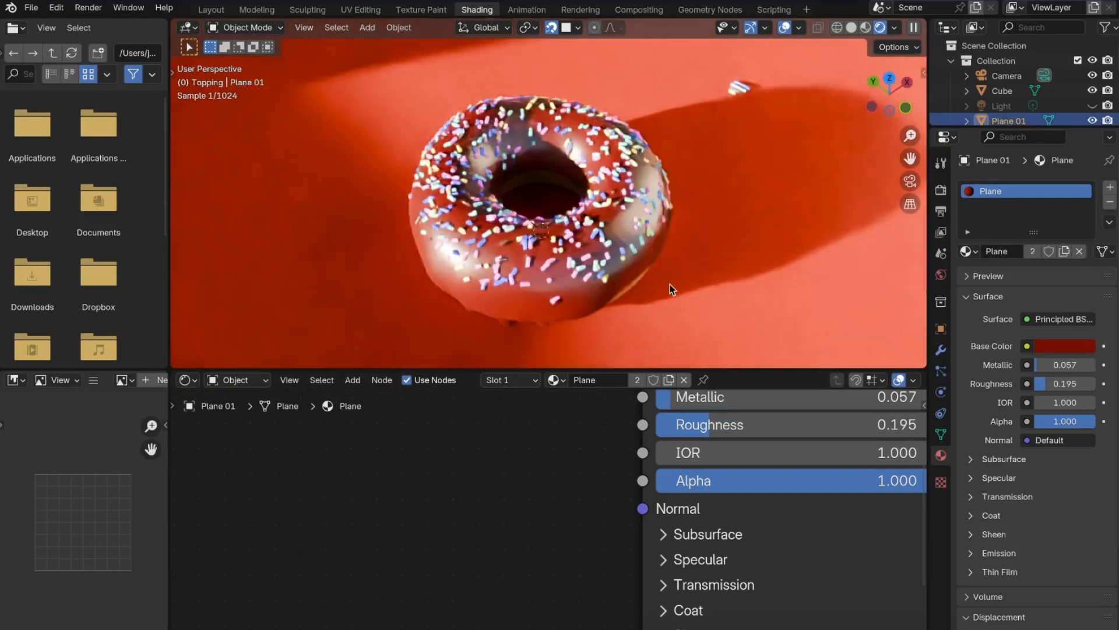
# Step: Return to the Layout workspace, select the room Cube and enter Edit Mode
pyautogui.moveTo(670, 290); pyautogui.dragTo(677, 276, button='middle')
pyautogui.scroll(-3, 695, 277)
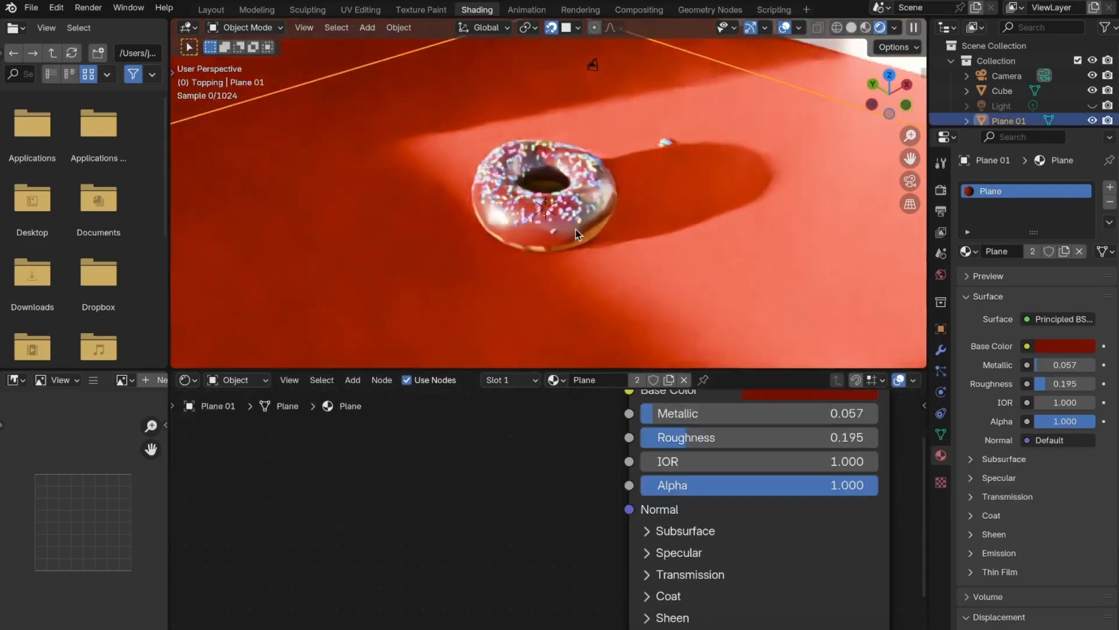
pyautogui.scroll(-3, 592, 257)
pyautogui.scroll(-4, 315, 206)
pyautogui.moveTo(316, 208); pyautogui.dragTo(420, 222, button='middle')
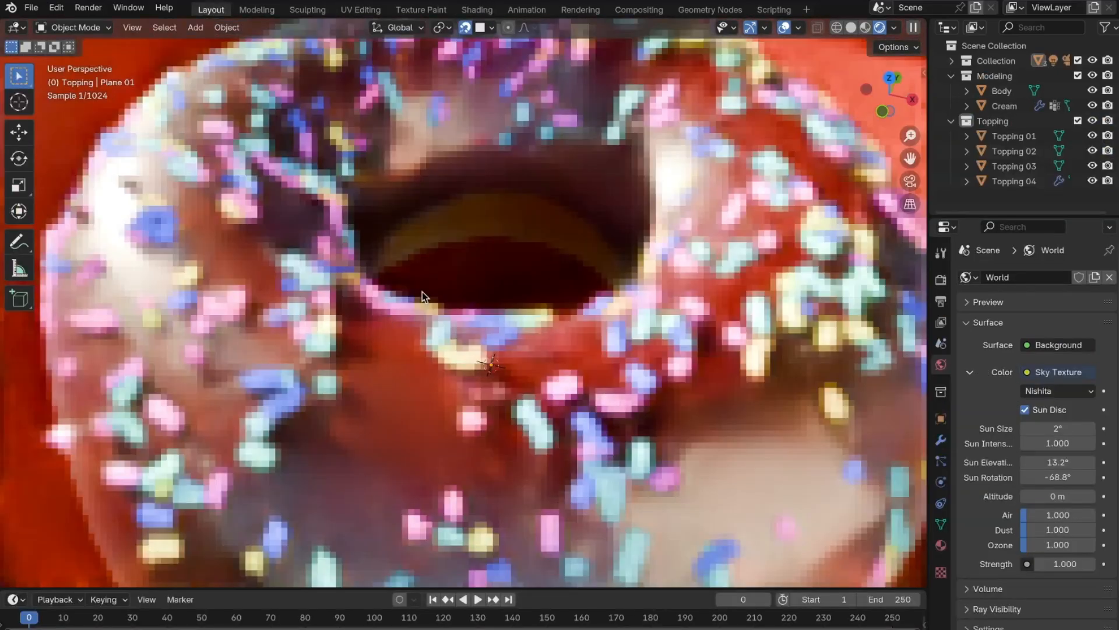
pyautogui.scroll(-5, 422, 291)
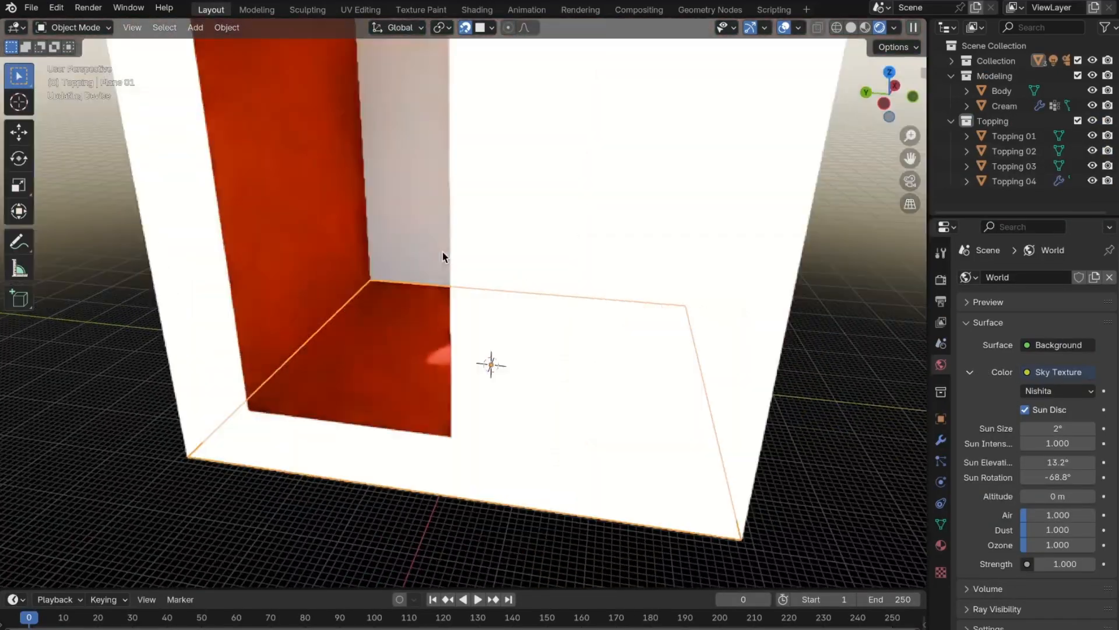
pyautogui.scroll(-5, 445, 255)
pyautogui.click(73, 27)
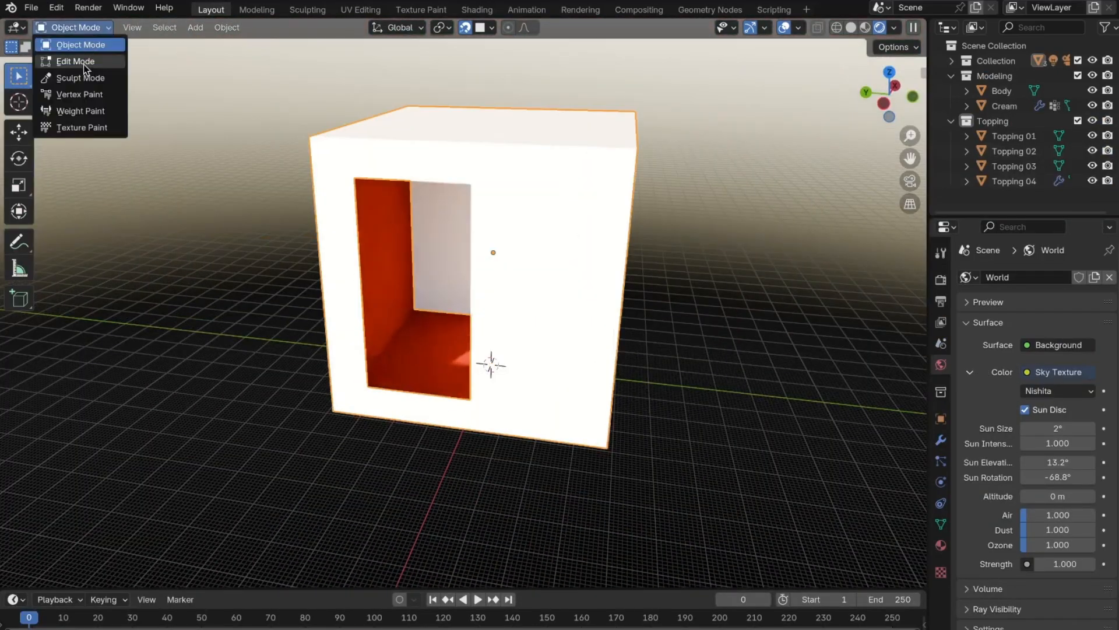
pyautogui.click(64, 56)
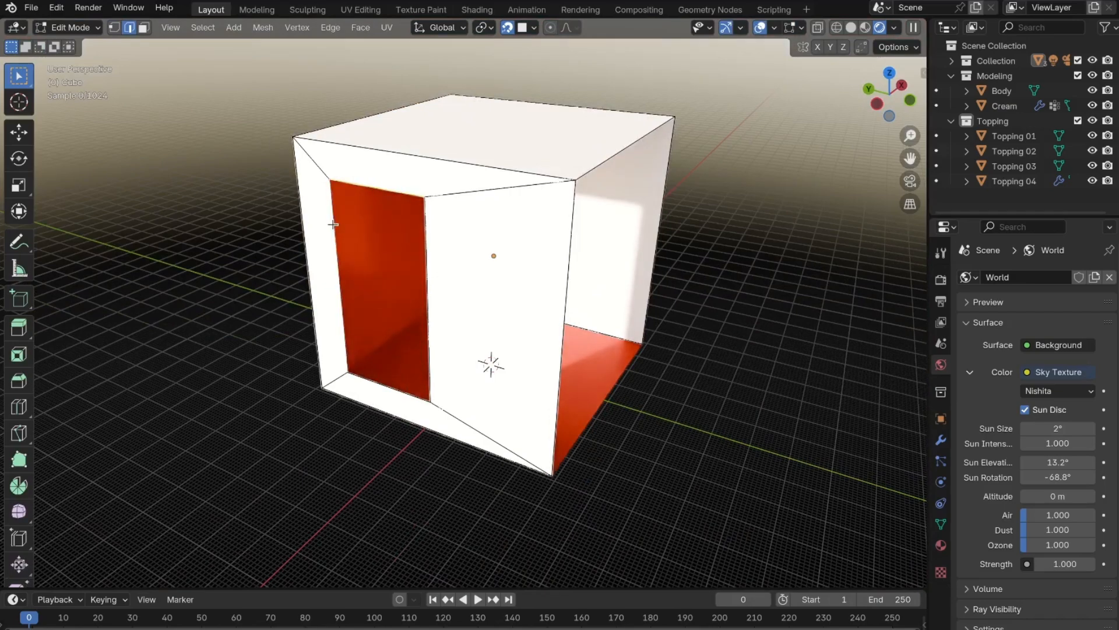
# Step: Extrude the window opening's edges outward along the global X axis from the front view to give the wall thickness
pyautogui.click(910, 99)
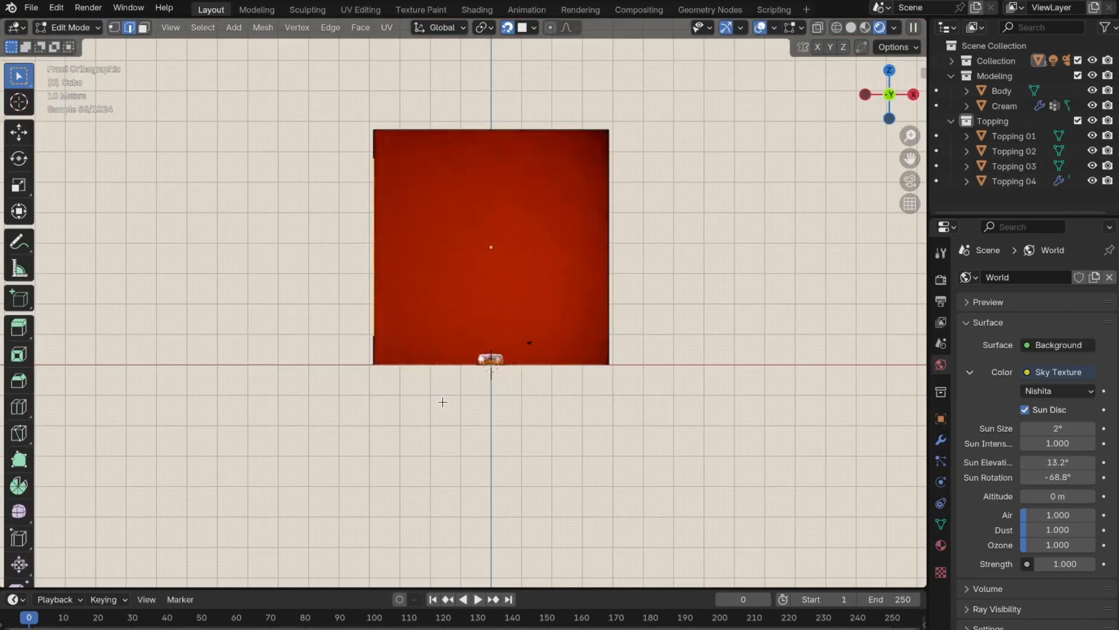
pyautogui.press('g')
pyautogui.press('x')
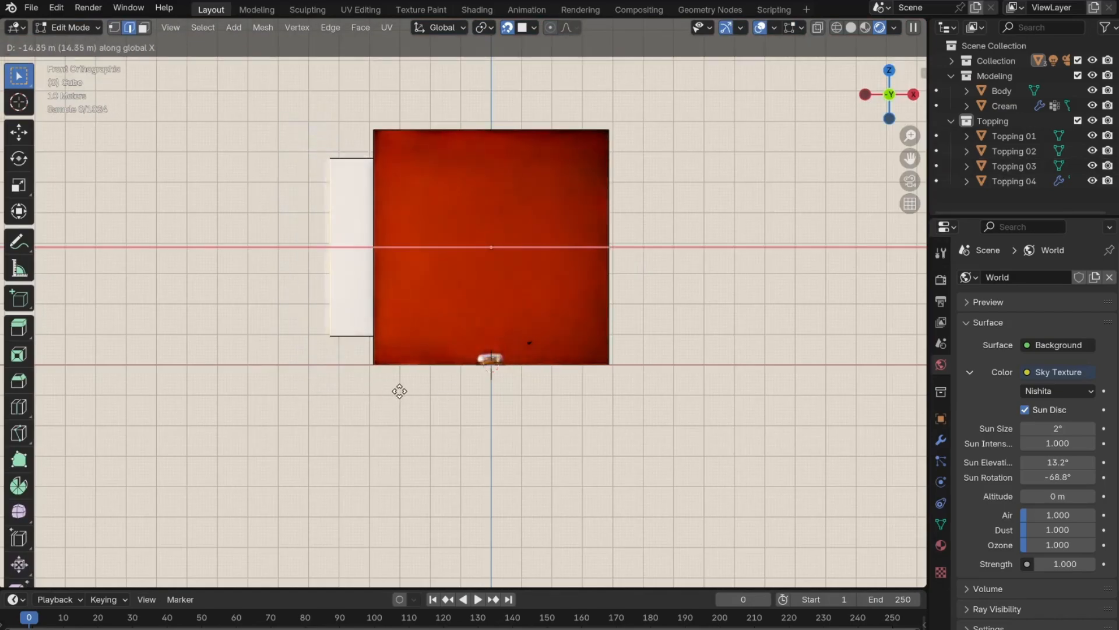
pyautogui.click(421, 390)
pyautogui.click(408, 395)
pyautogui.moveTo(409, 394); pyautogui.dragTo(448, 412, button='middle')
pyautogui.scroll(5, 457, 371)
pyautogui.moveTo(457, 370); pyautogui.dragTo(309, 318, button='middle')
pyautogui.scroll(3, 452, 379)
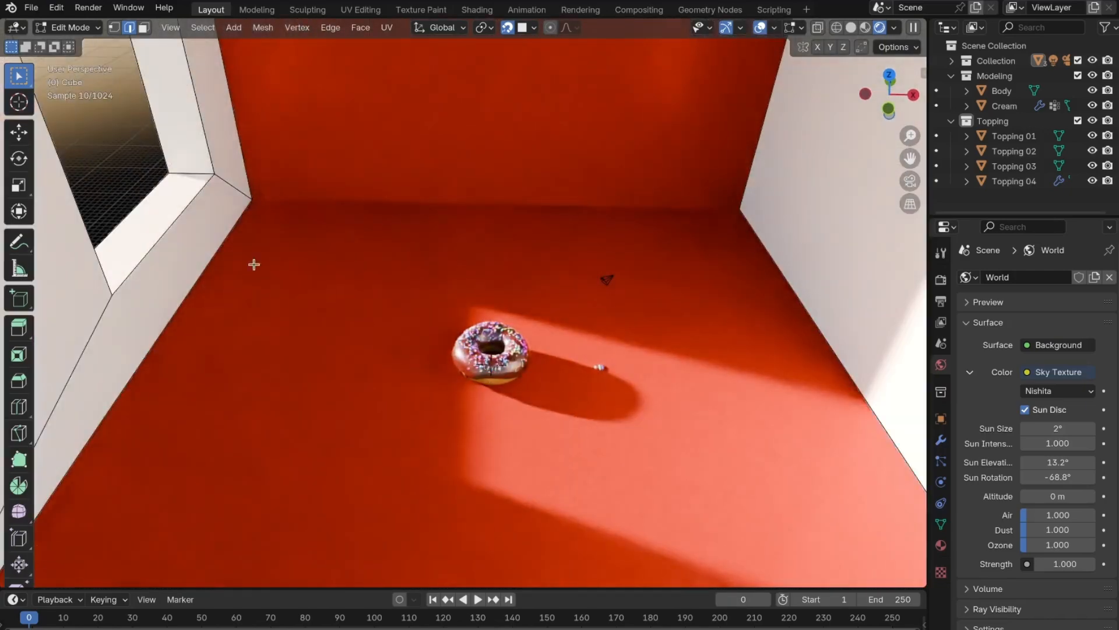
# Step: Bevel the window opening's inner edges with 4 segments and an offset of about 0.064 m
pyautogui.scroll(-2, 350, 365)
pyautogui.moveTo(287, 357); pyautogui.dragTo(263, 355, button='middle')
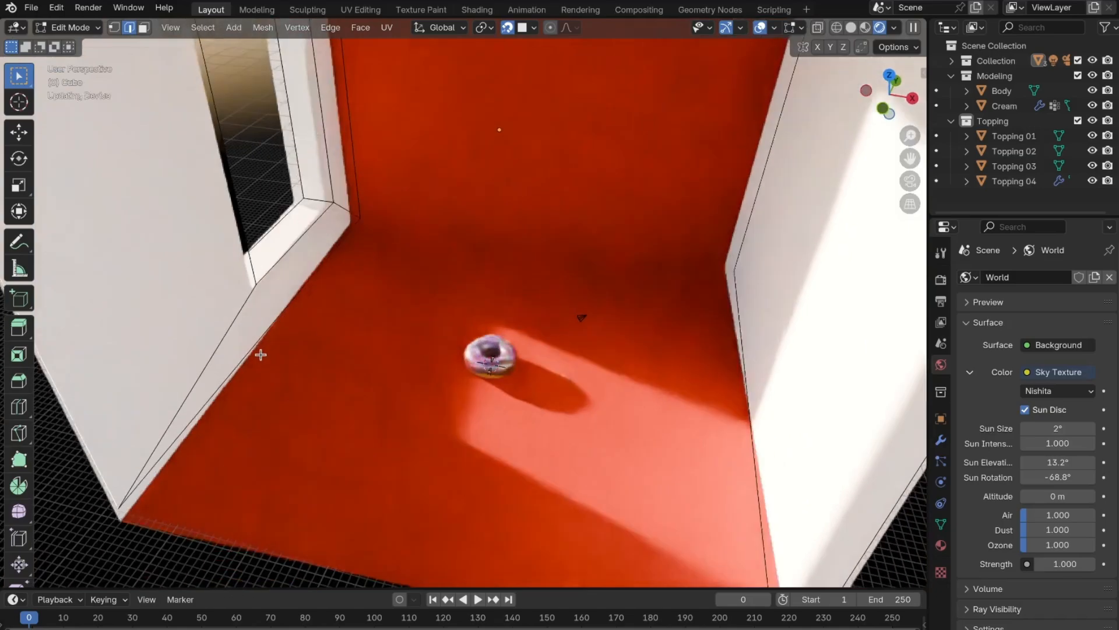
pyautogui.scroll(-3, 370, 244)
pyautogui.moveTo(370, 243); pyautogui.dragTo(328, 202, button='middle')
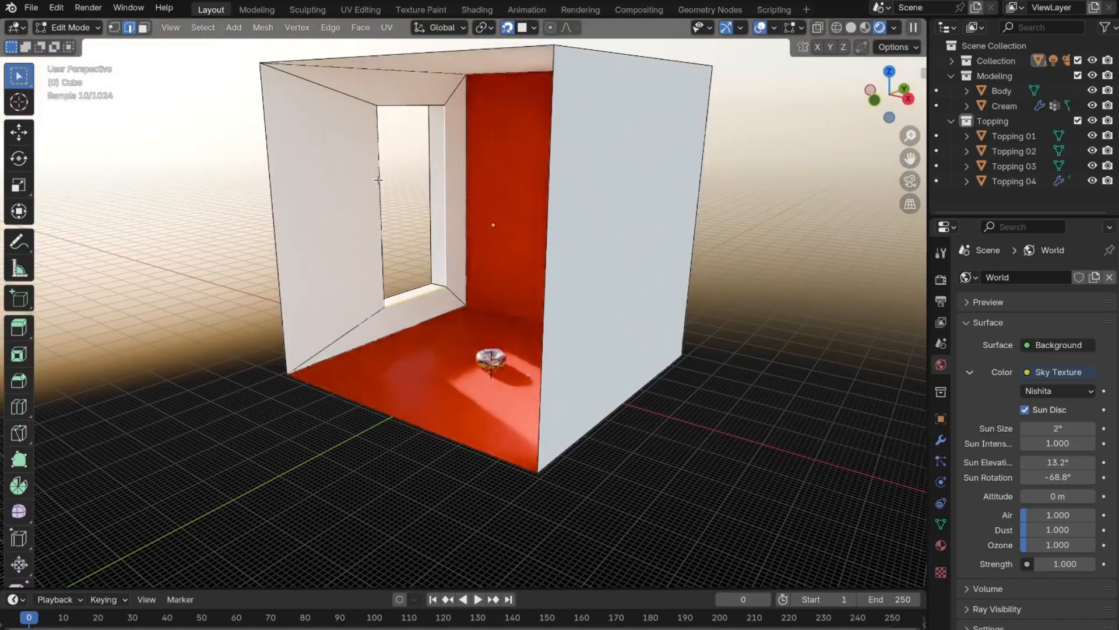
pyautogui.moveTo(410, 175); pyautogui.dragTo(467, 199, button='middle')
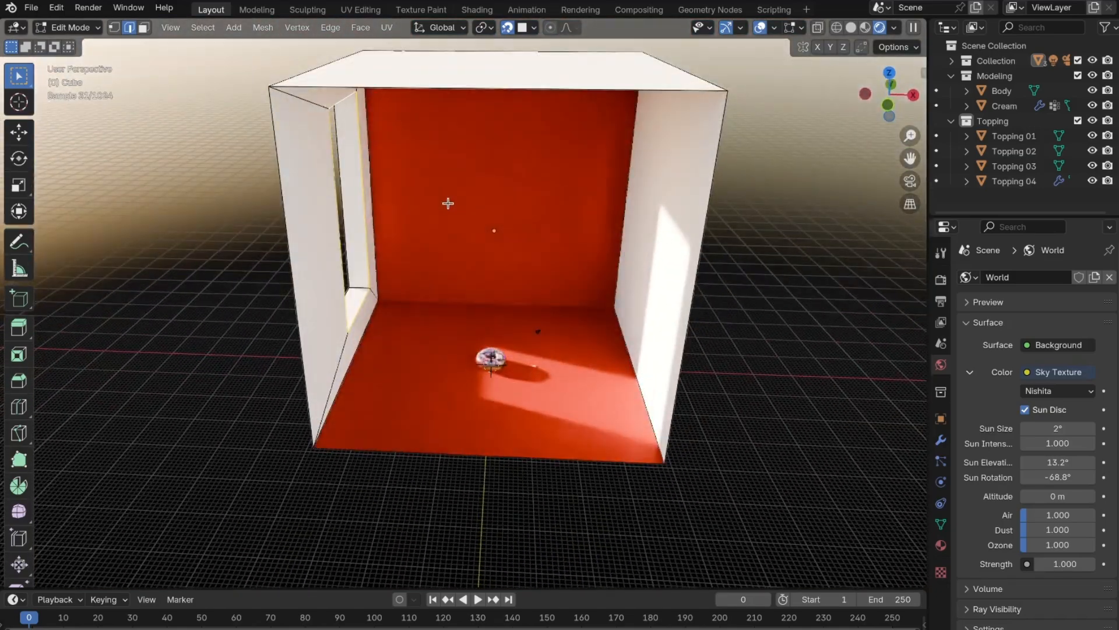
pyautogui.hotkey('ctrl', 'b')
pyautogui.scroll(3, 452, 216)
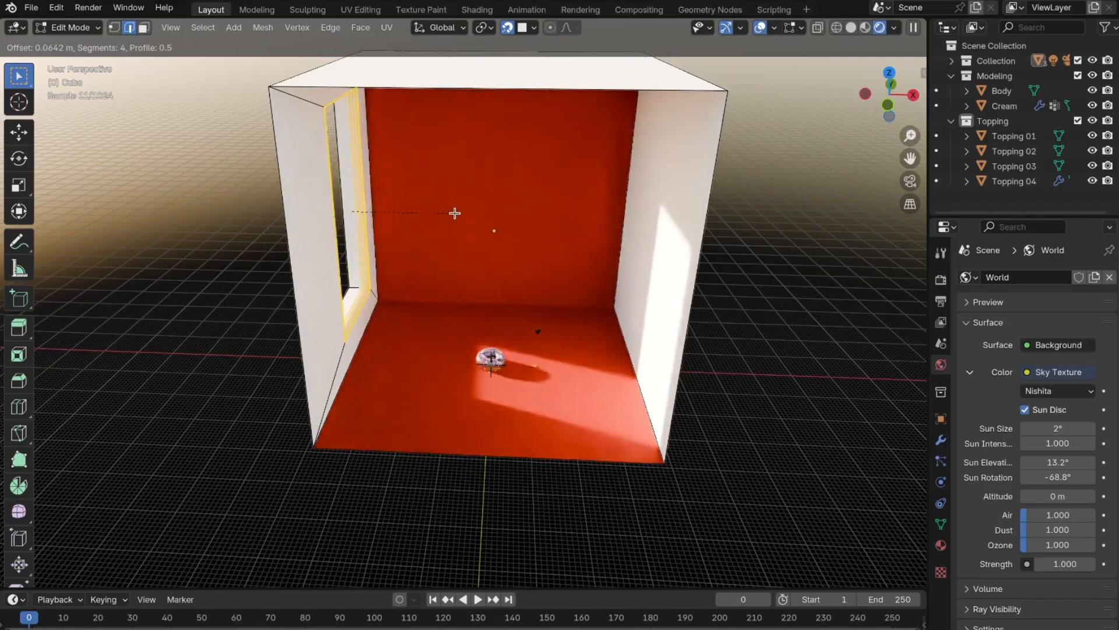
pyautogui.click(454, 213)
pyautogui.click(454, 212)
# Step: Return the Cube to Object Mode and inspect the bevelled window and the sunlight falling around the donut
pyautogui.scroll(2, 467, 373)
pyautogui.moveTo(473, 379); pyautogui.dragTo(454, 385, button='middle')
pyautogui.scroll(1, 455, 386)
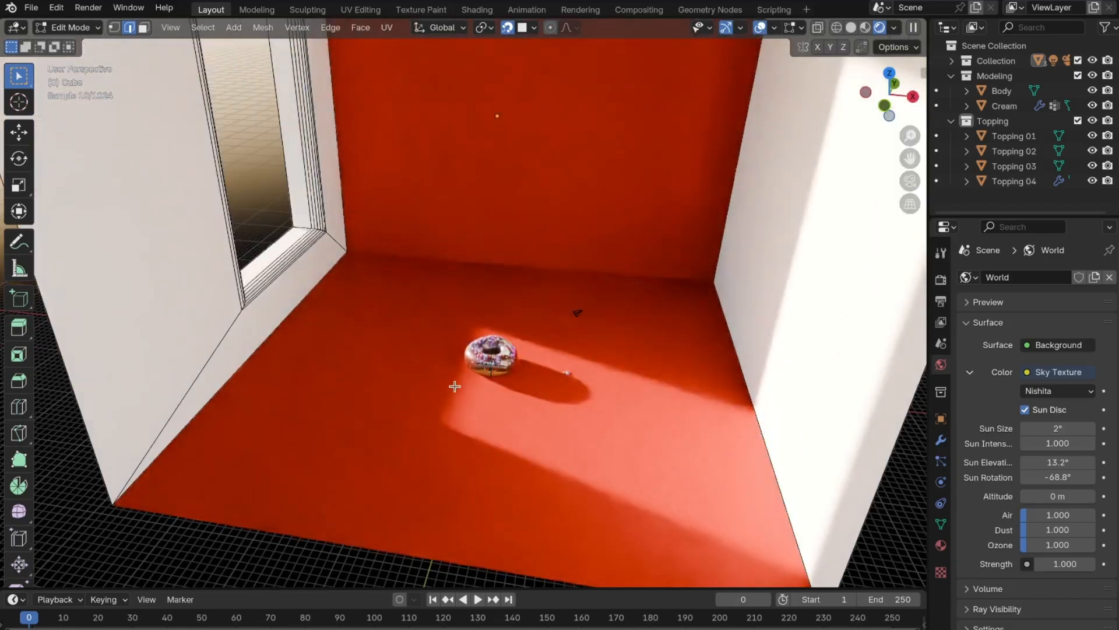
pyautogui.scroll(-3, 461, 413)
pyautogui.moveTo(714, 392); pyautogui.dragTo(737, 388, button='middle')
pyautogui.click(76, 28)
pyautogui.click(93, 44)
pyautogui.moveTo(778, 341); pyautogui.dragTo(802, 326, button='middle')
pyautogui.moveTo(540, 353)
pyautogui.mouseDown(button='middle')
pyautogui.moveTo(484, 355)
pyautogui.moveTo(464, 390)
pyautogui.moveTo(537, 371)
pyautogui.moveTo(533, 353)
pyautogui.moveTo(546, 364)
pyautogui.mouseUp(button='middle')
pyautogui.scroll(2, 533, 353)
# Step: Set the Base Color of the Cube's material to black
pyautogui.click(940, 546)
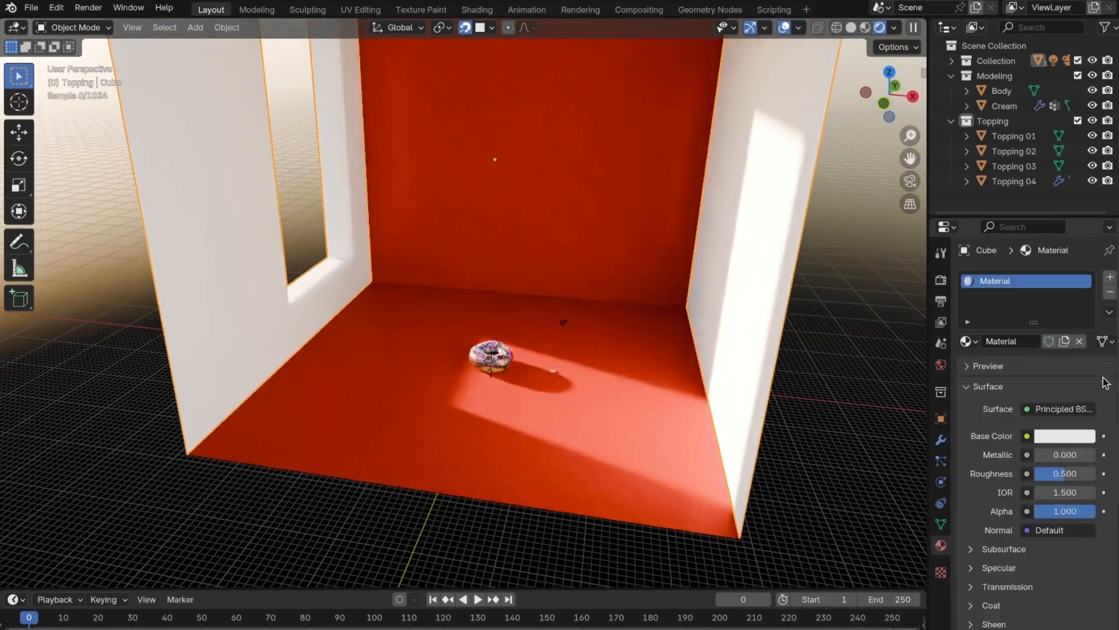
pyautogui.click(1065, 436)
pyautogui.moveTo(1010, 280); pyautogui.dragTo(994, 331)
pyautogui.moveTo(1082, 315); pyautogui.dragTo(1083, 331)
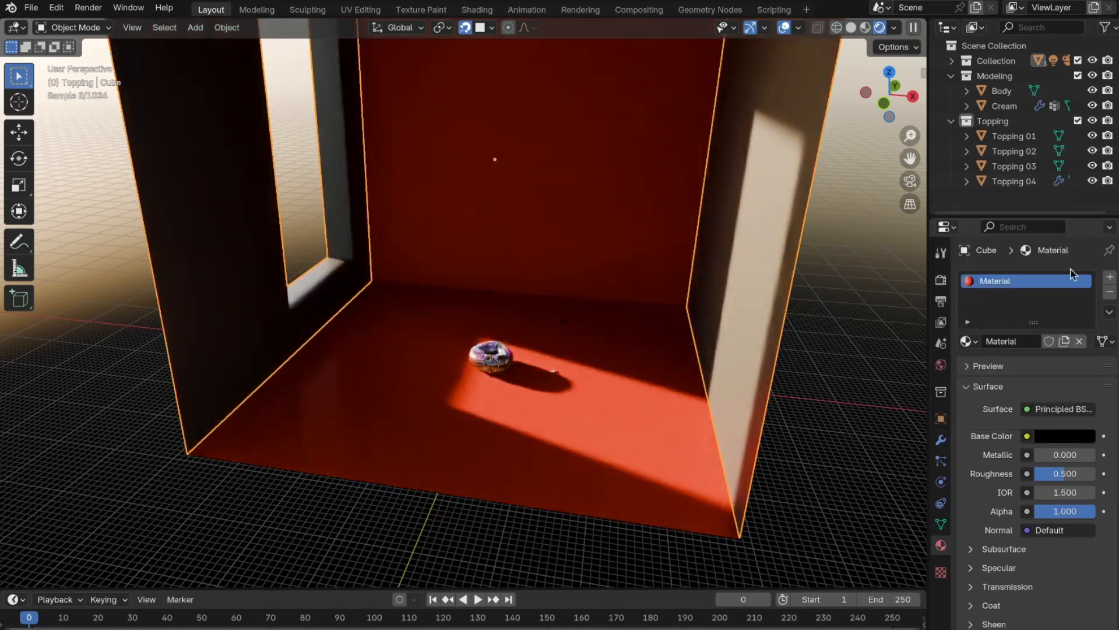
pyautogui.moveTo(717, 432); pyautogui.dragTo(739, 424, button='middle')
# Step: Lower the Roughness of the Cube's material to 0.293, check the donut up close and save the file
pyautogui.moveTo(1069, 474)
pyautogui.mouseDown()
pyautogui.moveTo(1048, 474)
pyautogui.moveTo(1100, 475)
pyautogui.moveTo(1053, 475)
pyautogui.mouseUp()
pyautogui.moveTo(495, 373); pyautogui.dragTo(490, 392, button='middle')
pyautogui.scroll(9, 491, 385)
pyautogui.keyDown('shift'); pyautogui.moveTo(571, 403); pyautogui.dragTo(579, 453, button='middle'); pyautogui.keyUp('shift')
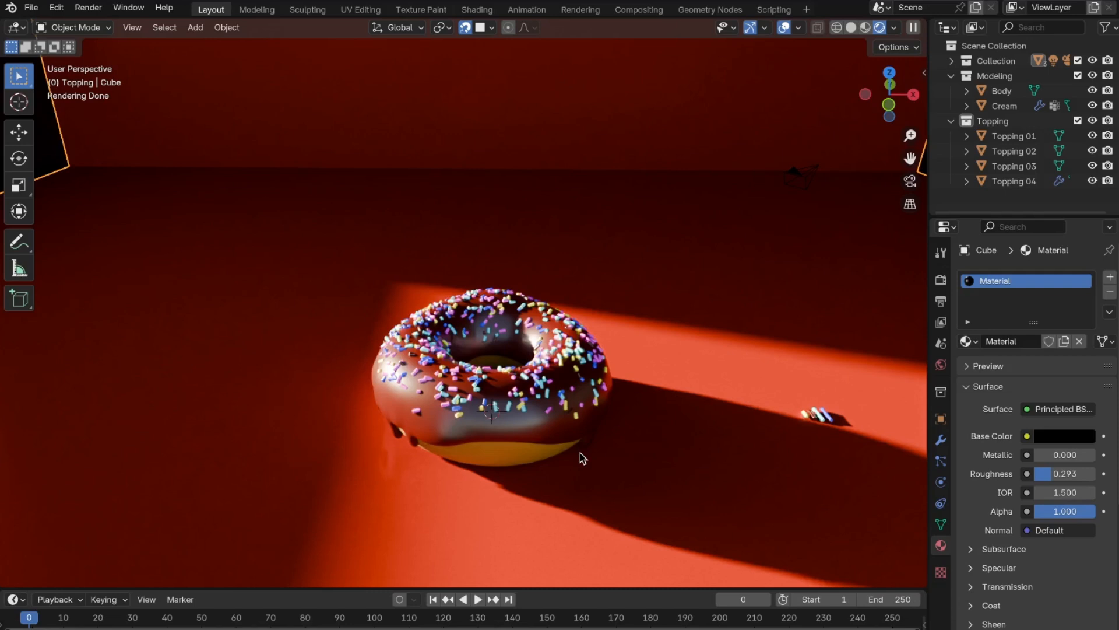
pyautogui.click(31, 7)
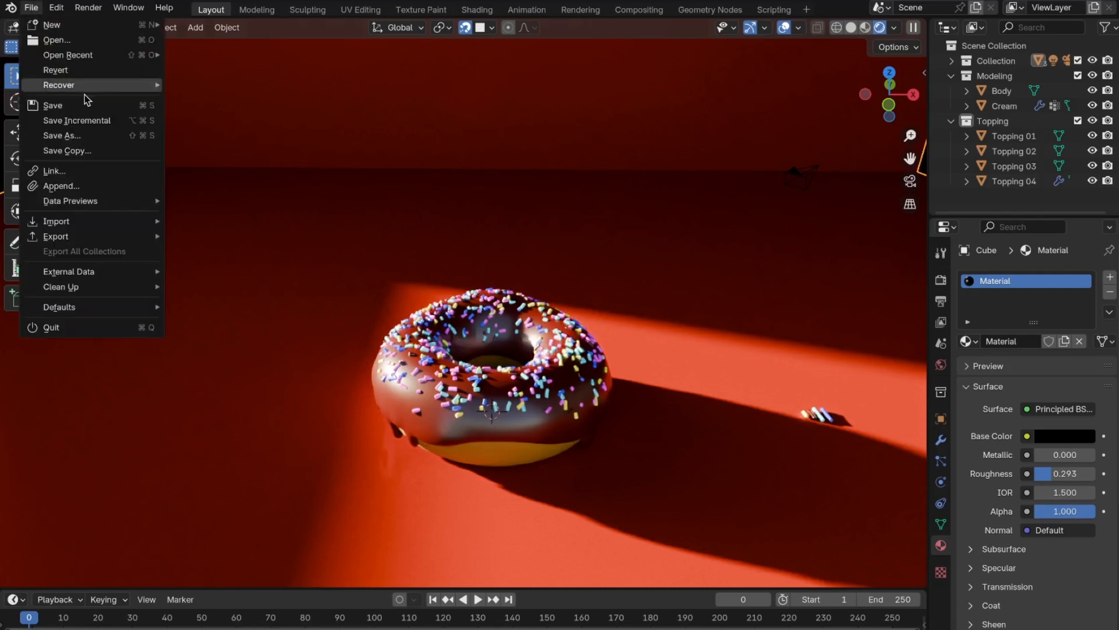
pyautogui.click(52, 106)
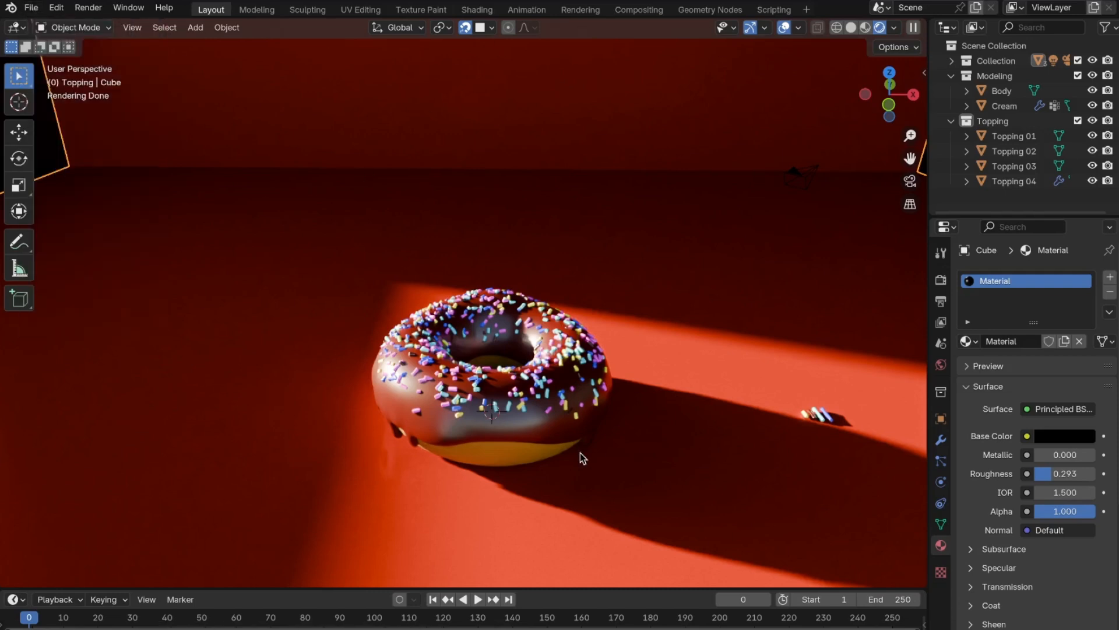